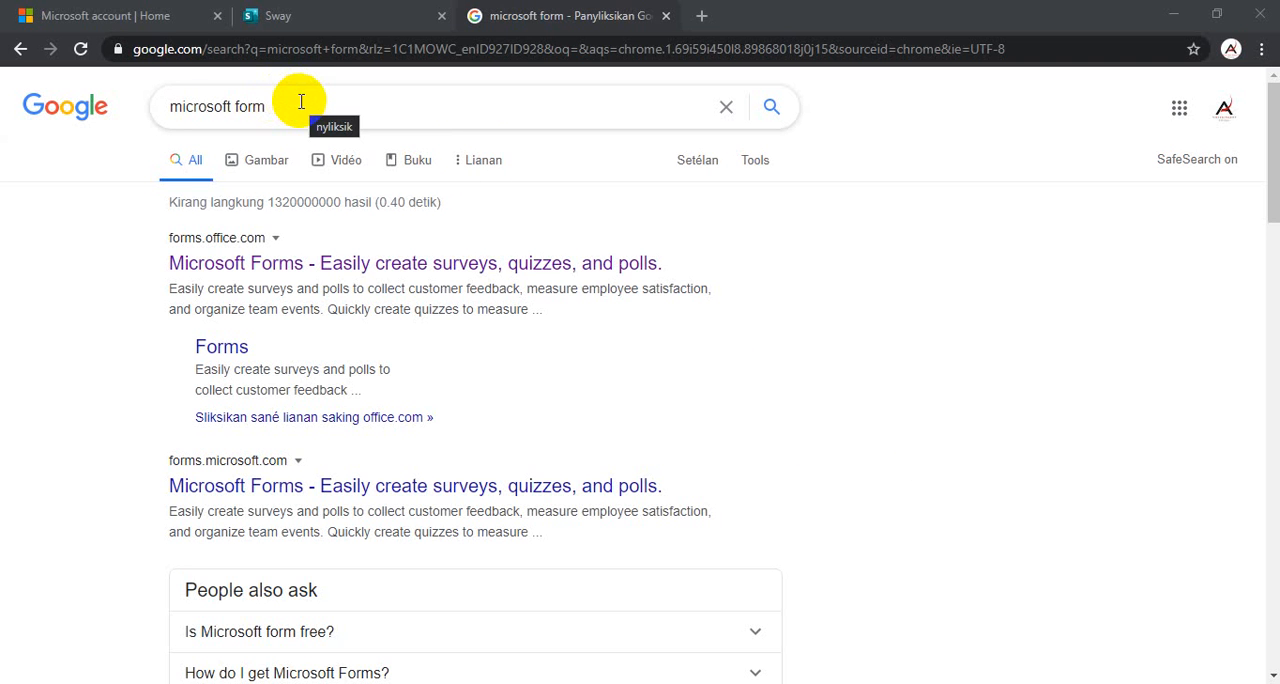
# - Open Microsoft Forms from the search results and create a new quiz
pyautogui.click(278, 264)
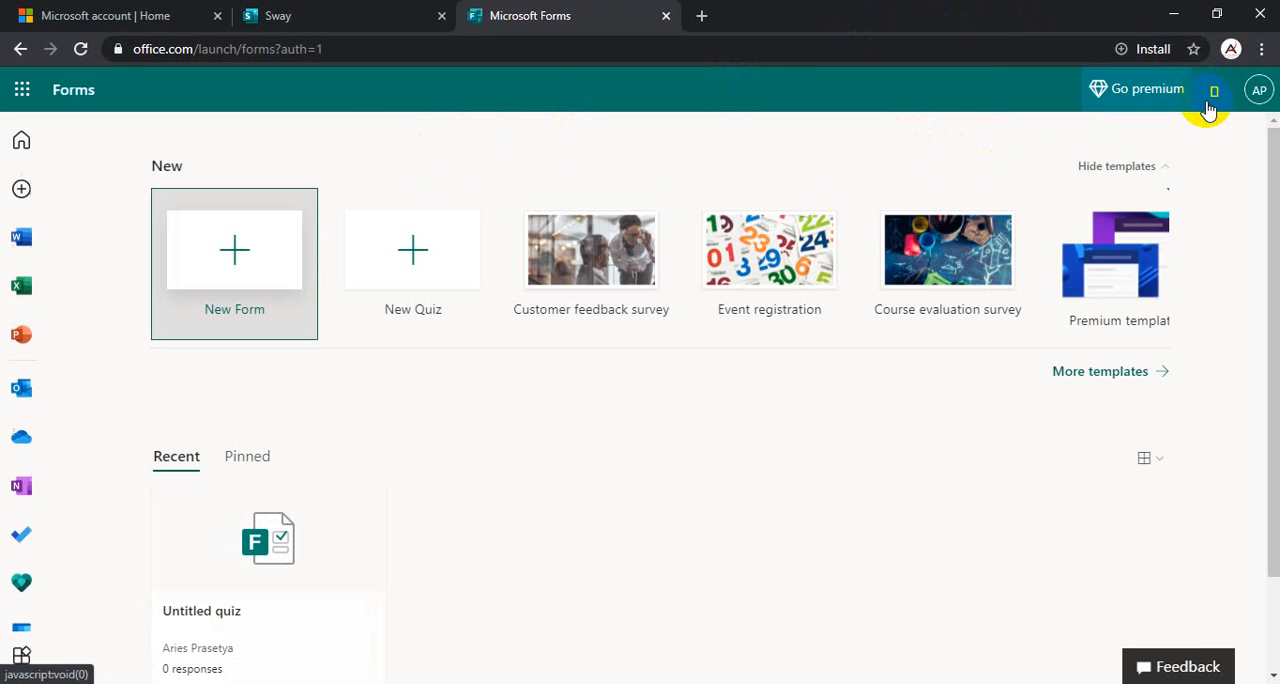
pyautogui.click(298, 18)
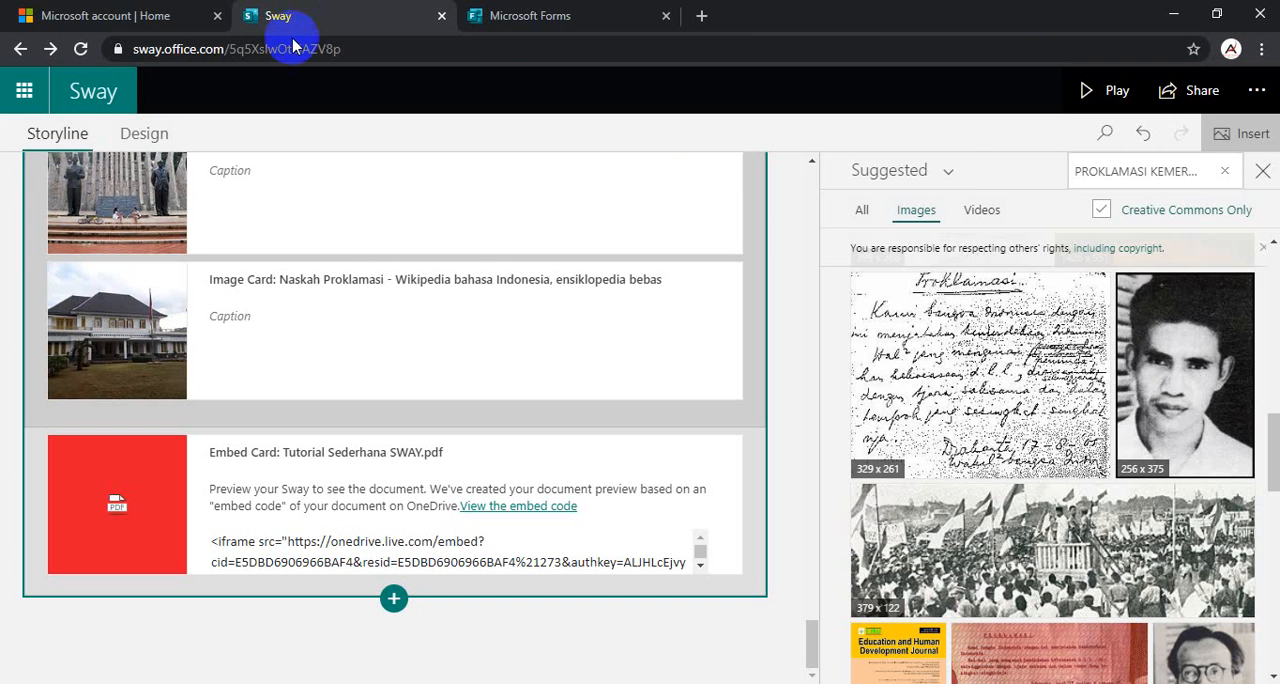
pyautogui.click(552, 16)
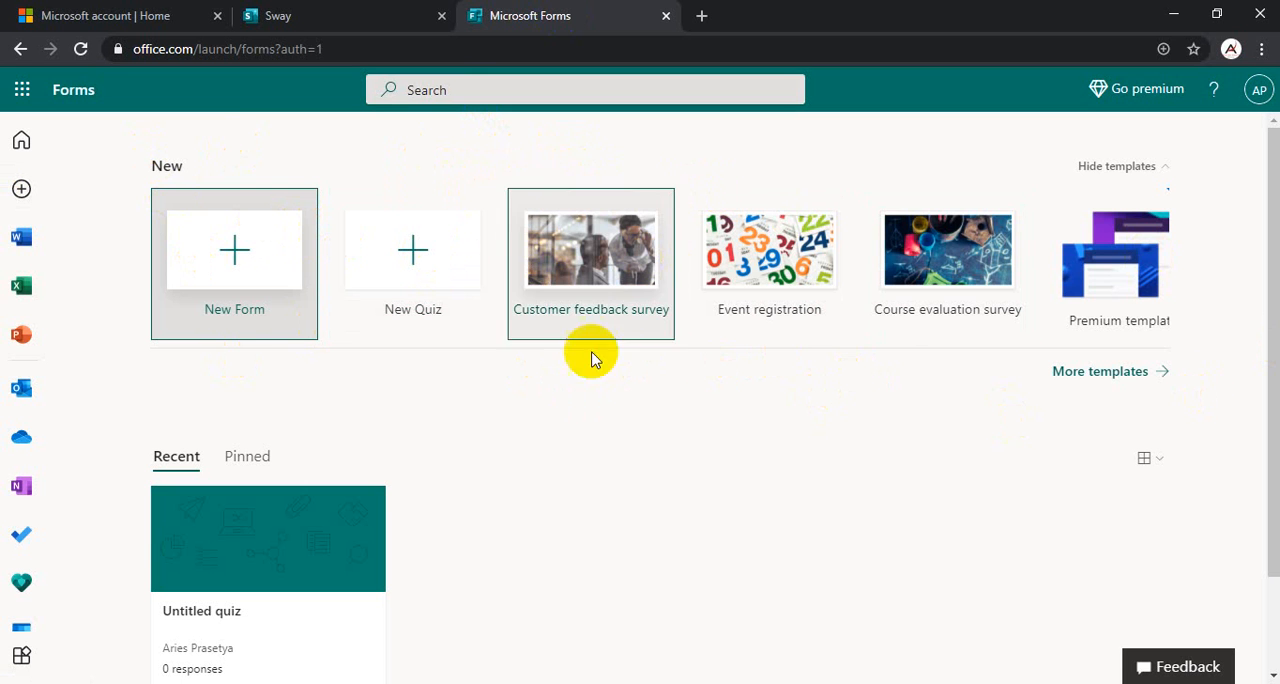
pyautogui.scroll(-1, 457, 388)
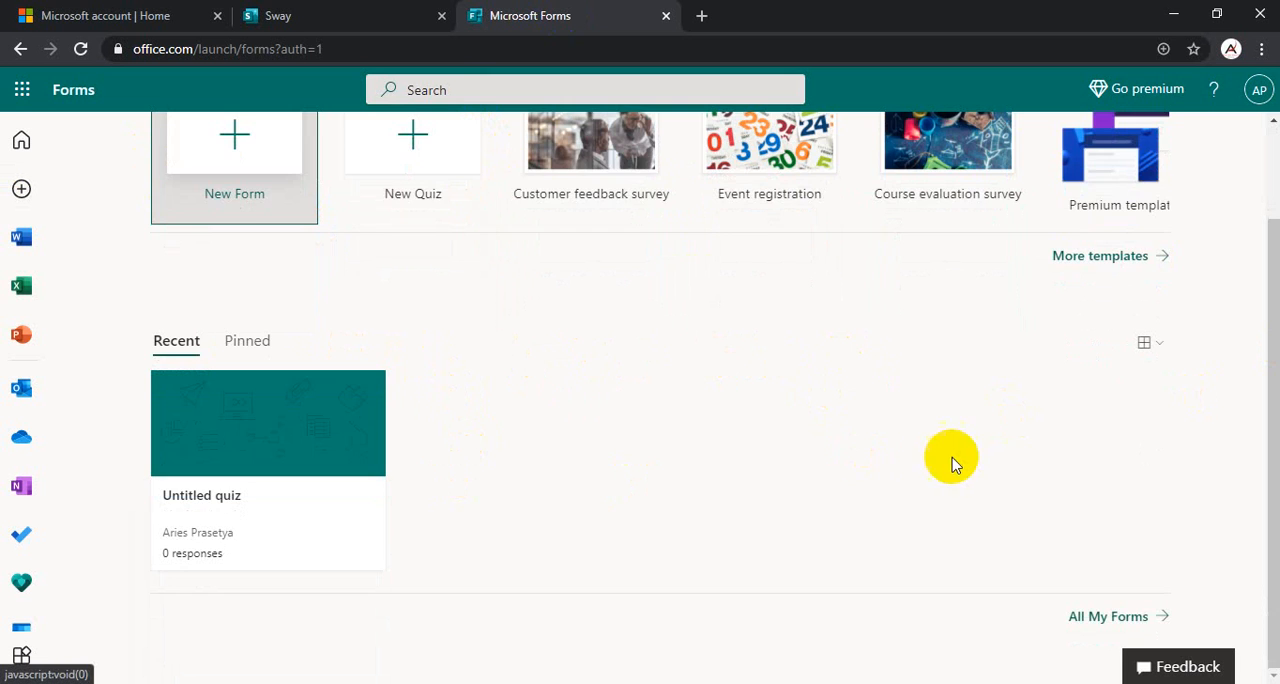
pyautogui.scroll(1, 955, 460)
pyautogui.scroll(-1, 660, 460)
pyautogui.scroll(1, 700, 471)
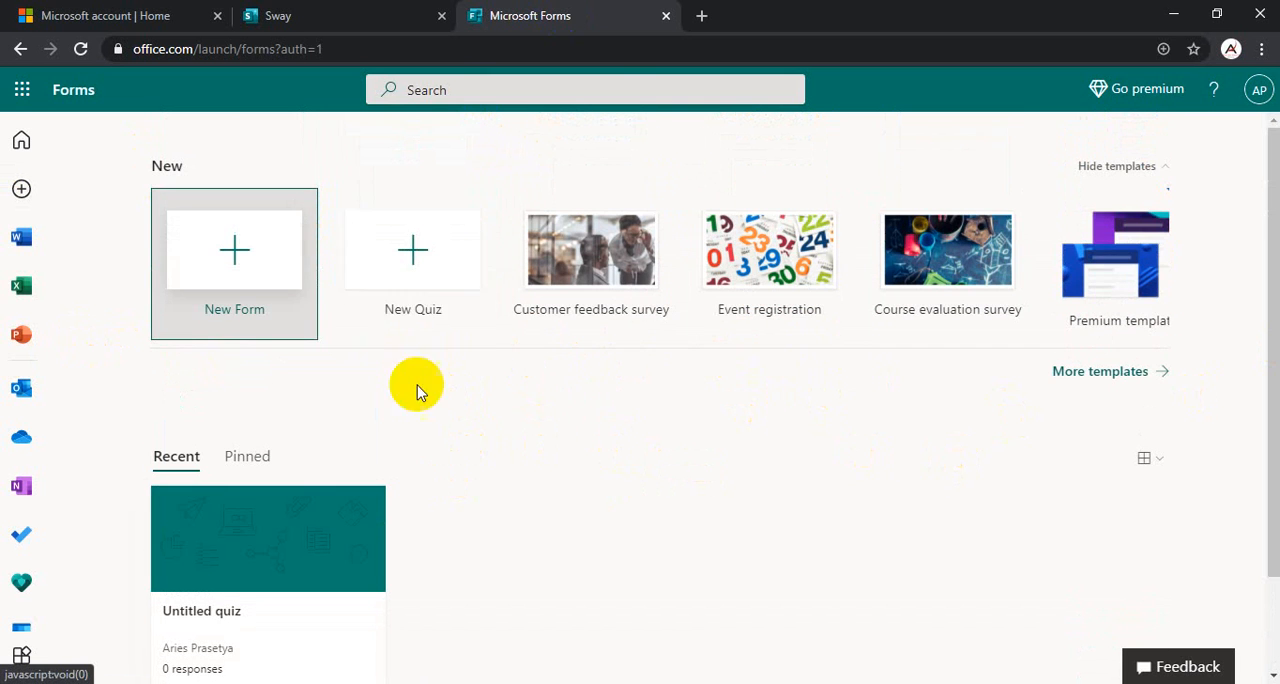
pyautogui.click(418, 270)
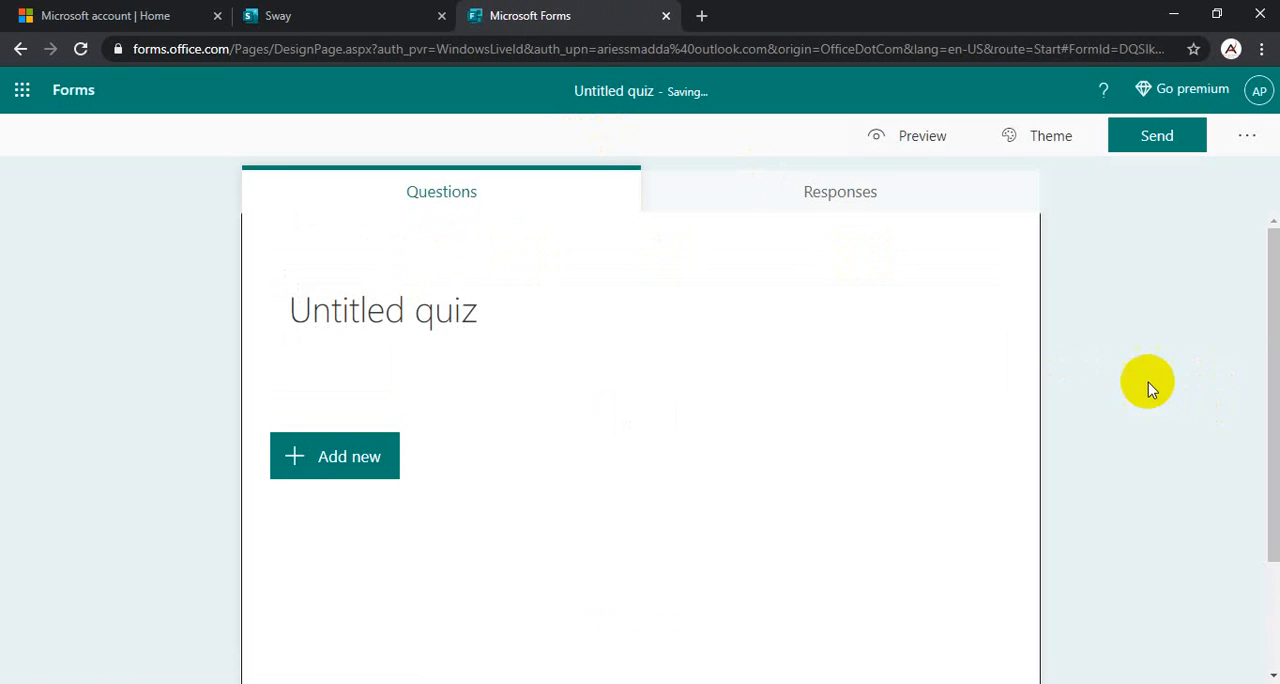
# - Title the quiz "Kuis Latihan Soal Materi Proklamasi" and describe it as "Silahkan mengerjakan quiz ini setelah kalian membaca dan melihat presentasi SWAY PROKLAMASI"
pyautogui.click(410, 320)
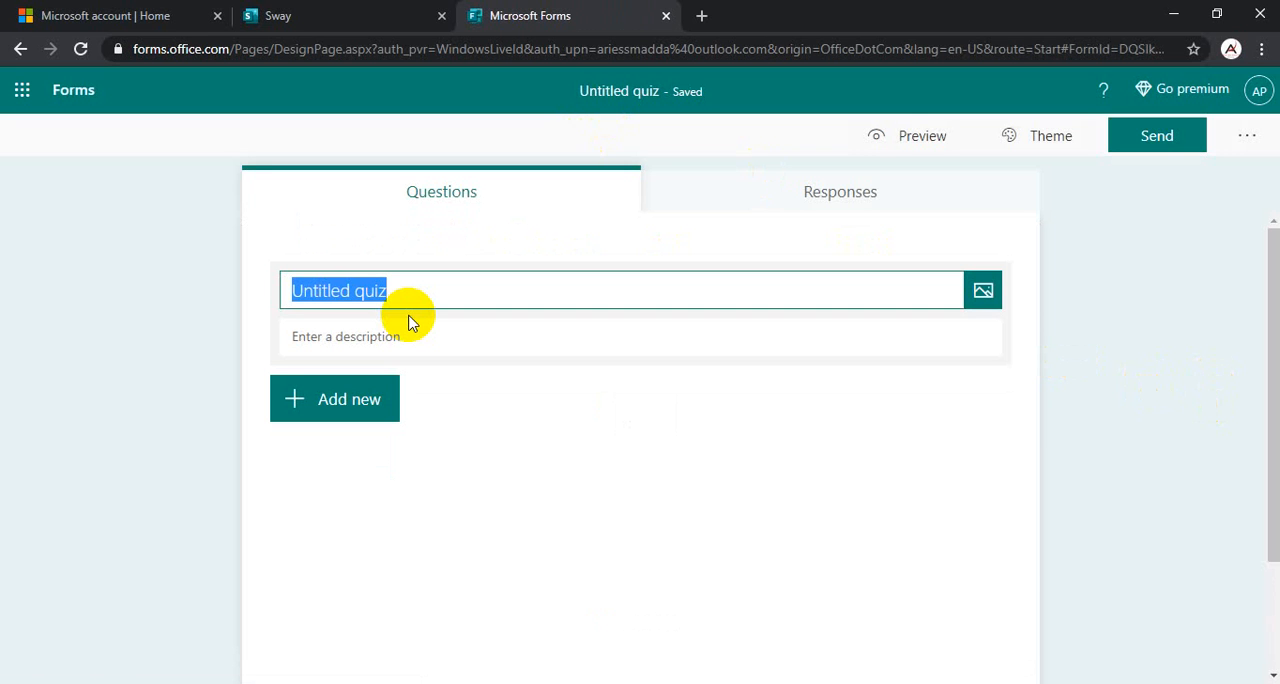
pyautogui.write('Kuis Lati')
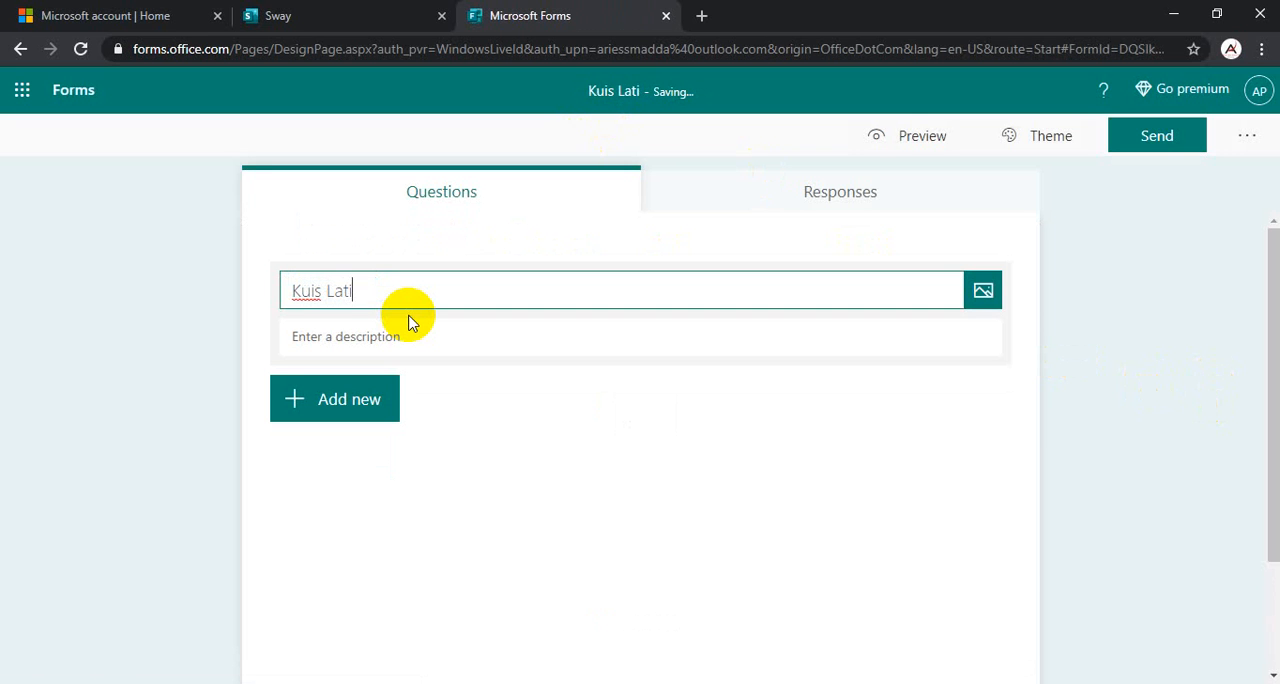
pyautogui.write('ha n S')
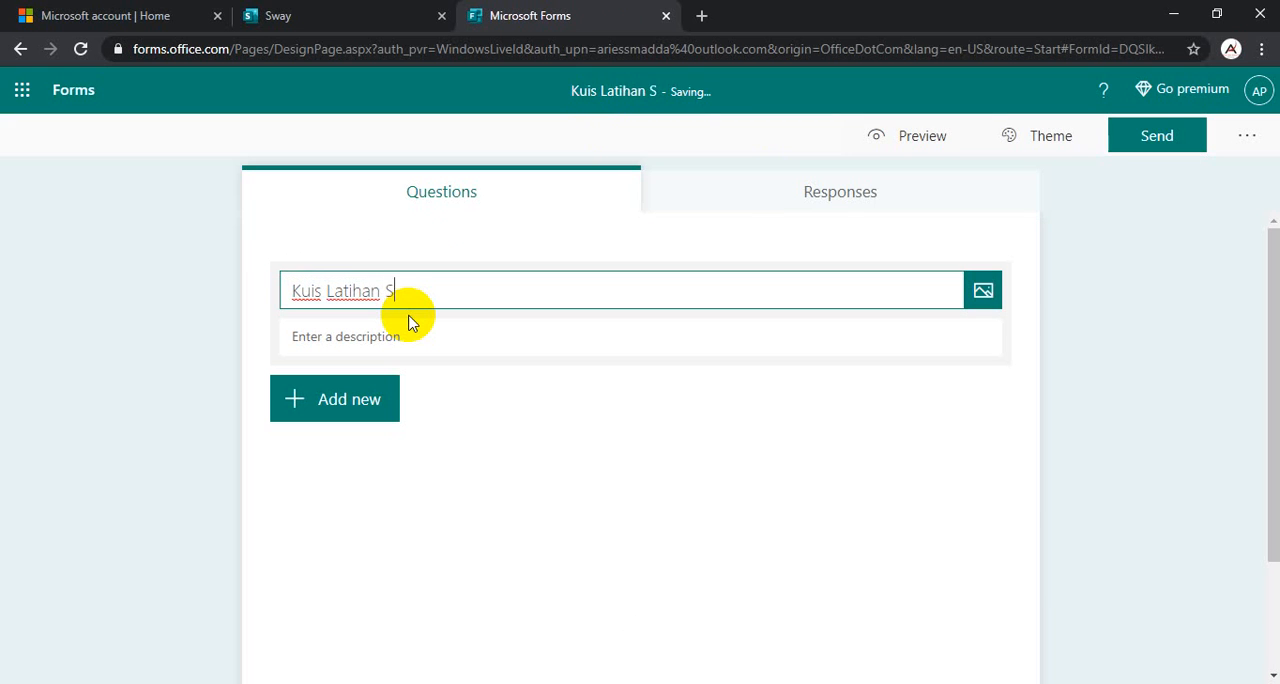
pyautogui.write('oal Materi ')
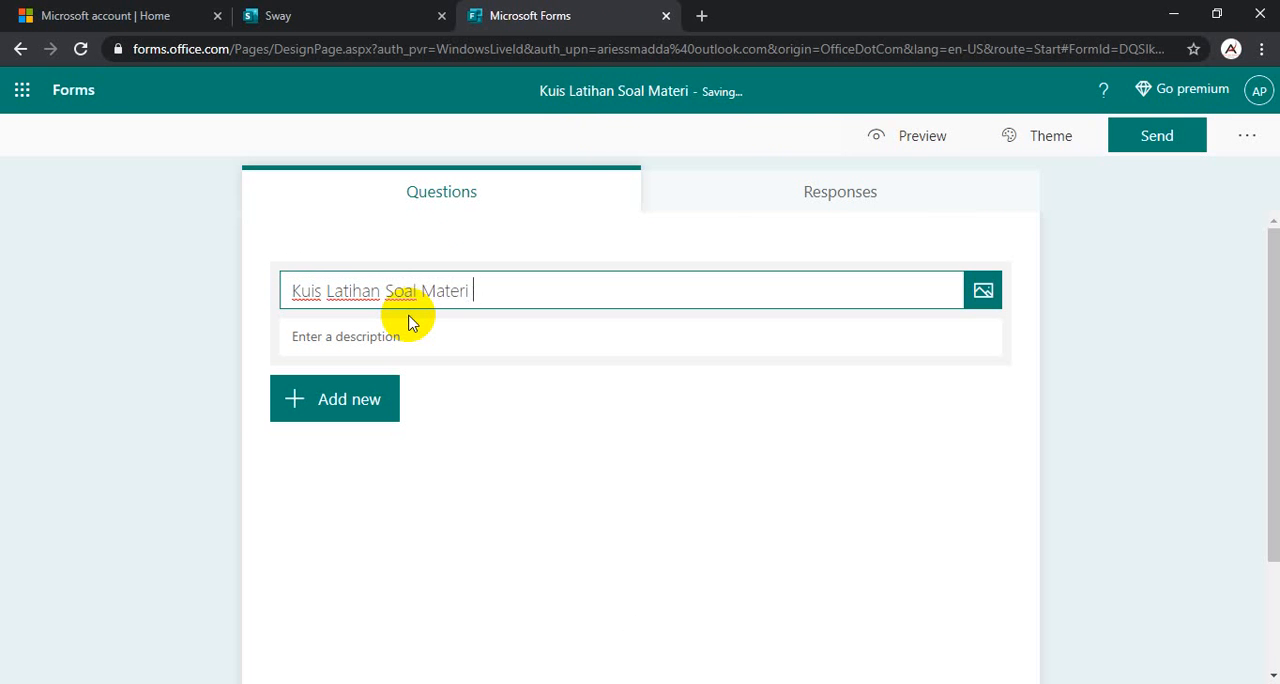
pyautogui.write('Proklamasi')
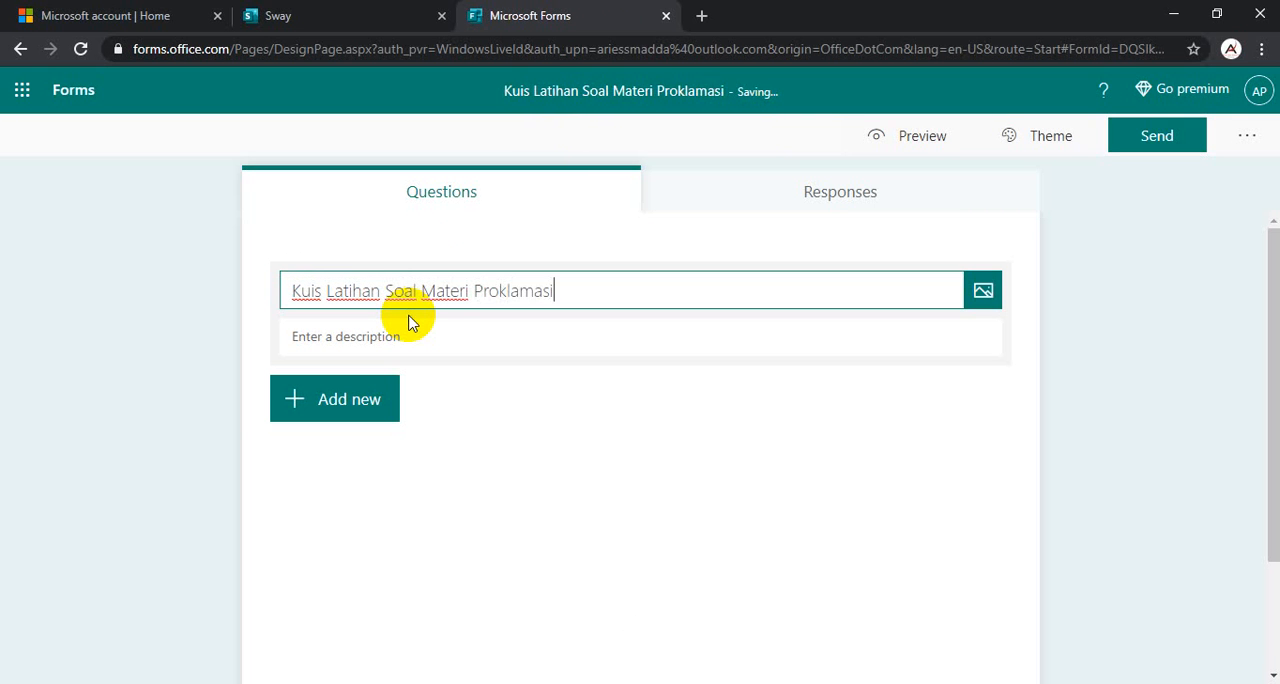
pyautogui.click(400, 337)
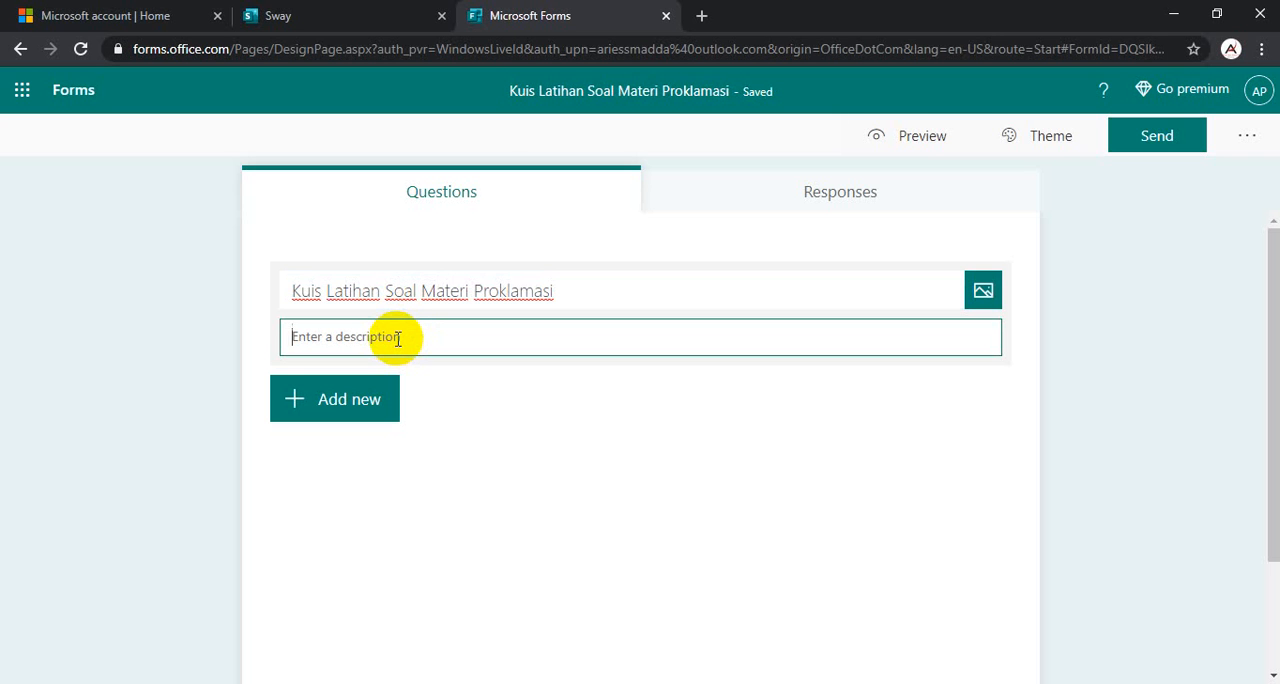
pyautogui.write('S')
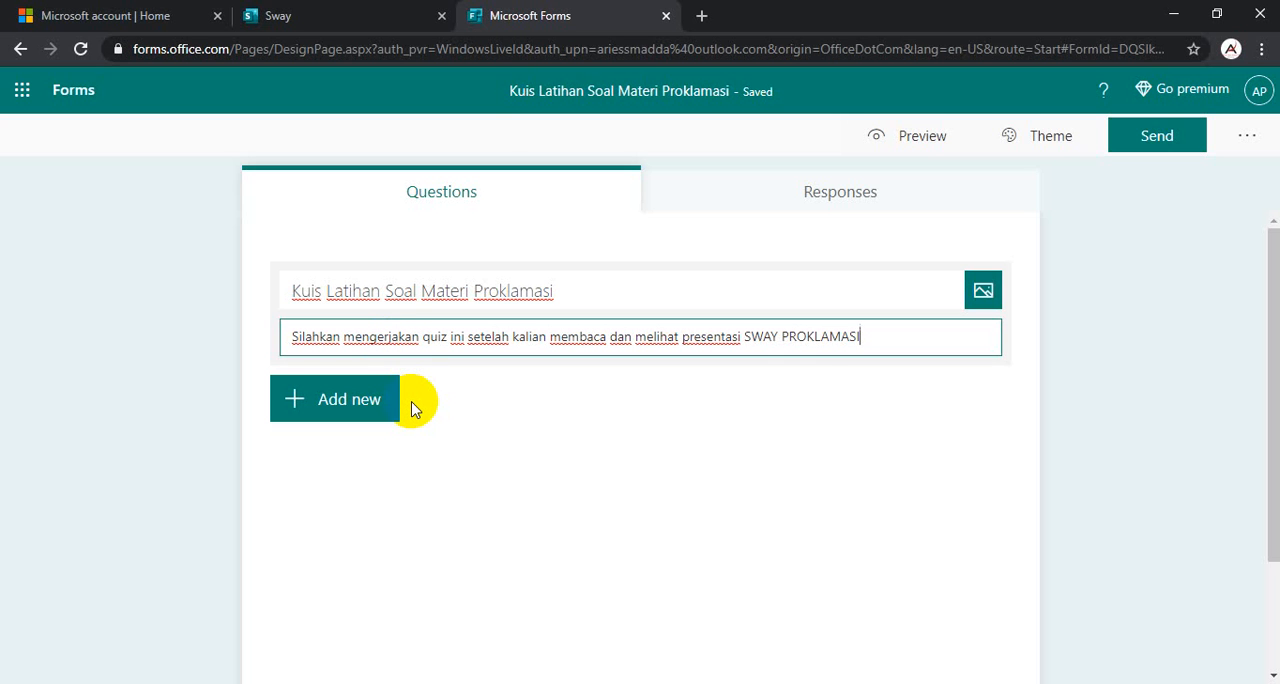
# - Add a text question to the quiz and title it "Nama Siswa"
pyautogui.click(339, 410)
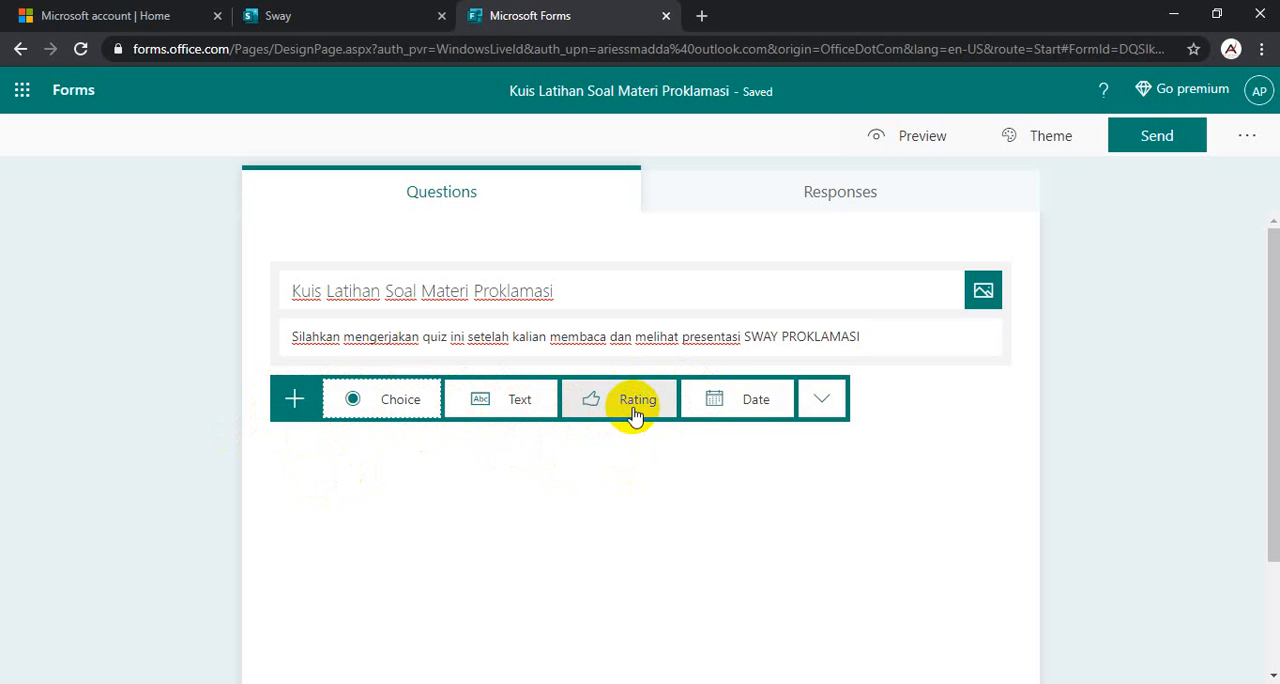
pyautogui.click(834, 417)
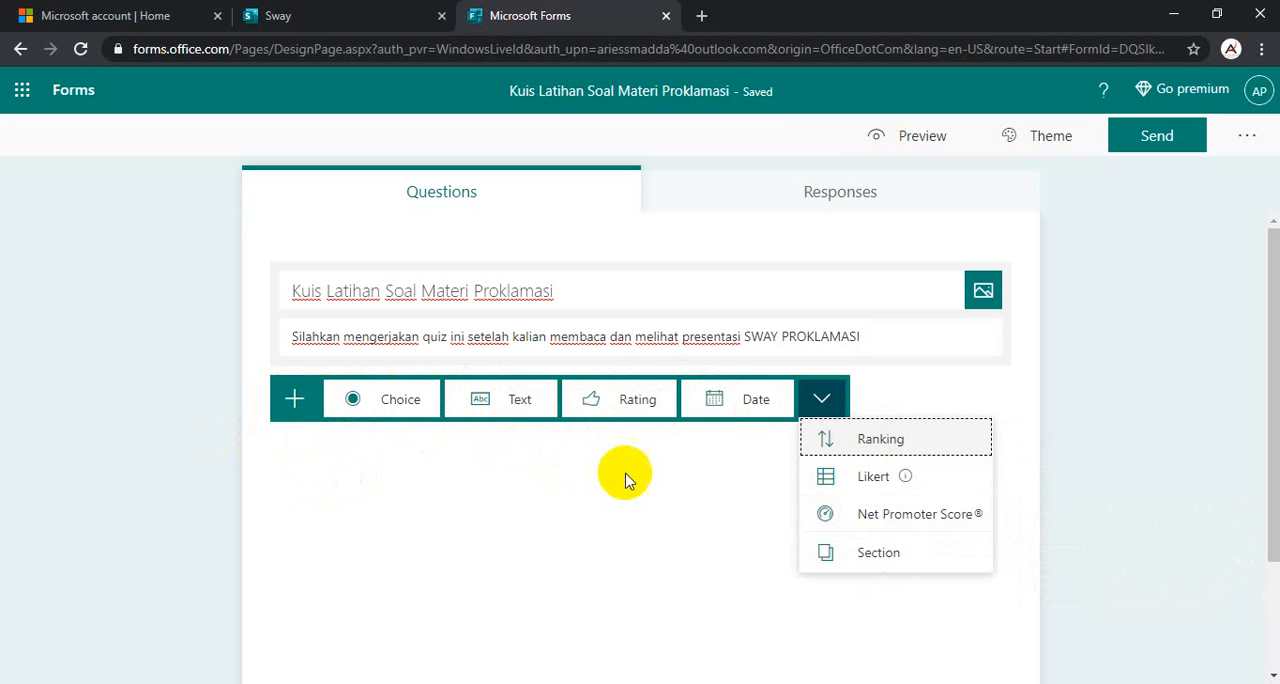
pyautogui.click(497, 399)
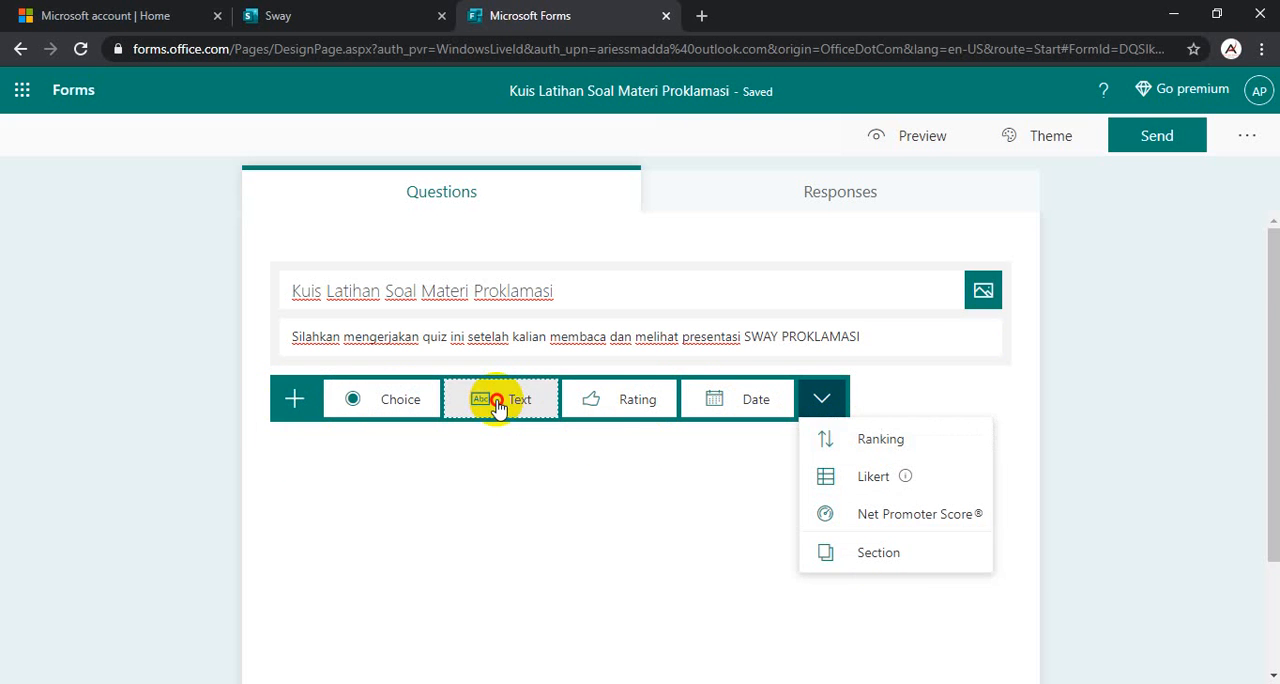
pyautogui.click(409, 400)
pyautogui.press('BackSpace')
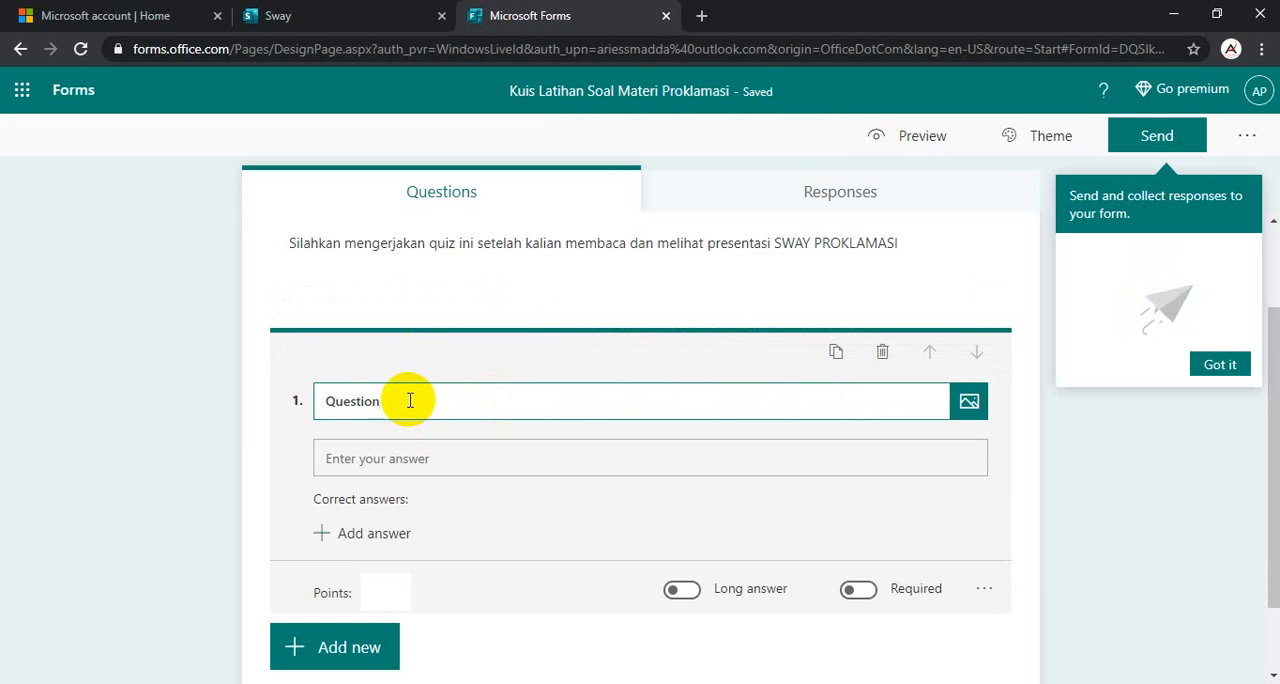
pyautogui.press('BackSpace')
pyautogui.press('BackSpace')
pyautogui.press('BackSpace')
pyautogui.press('BackSpace')
pyautogui.press('BackSpace')
pyautogui.press('BackSpace')
pyautogui.press('BackSpace')
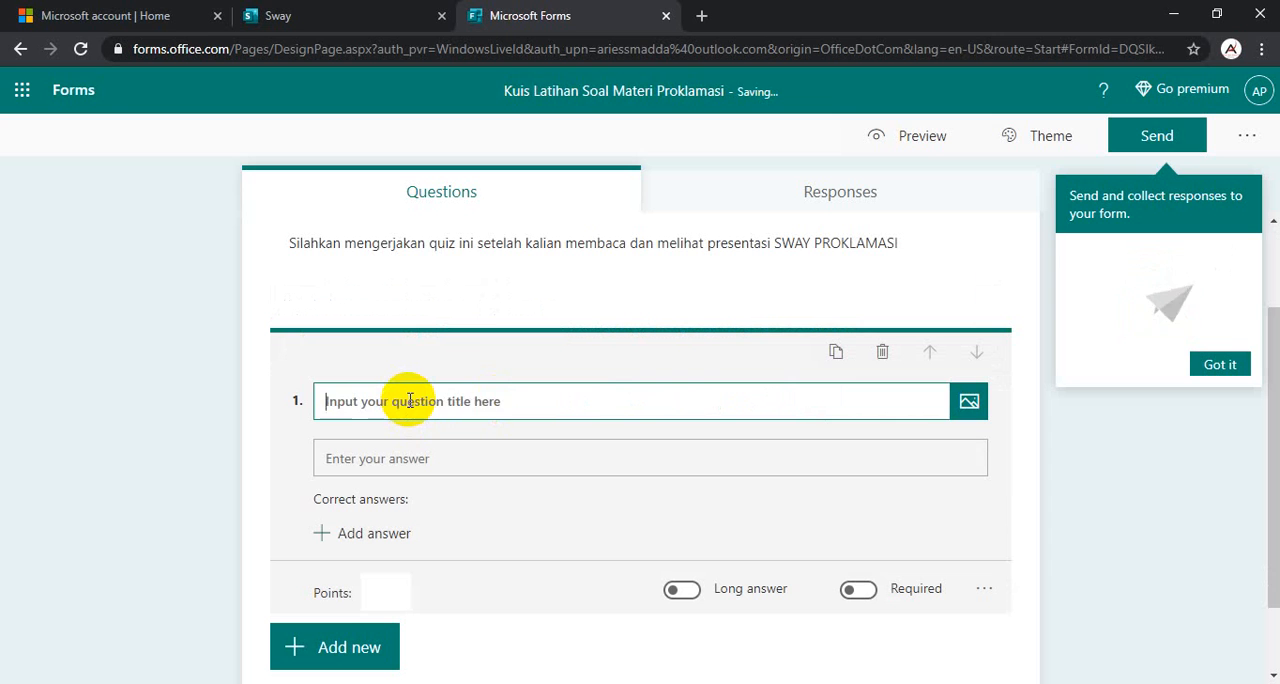
pyautogui.write('nama')
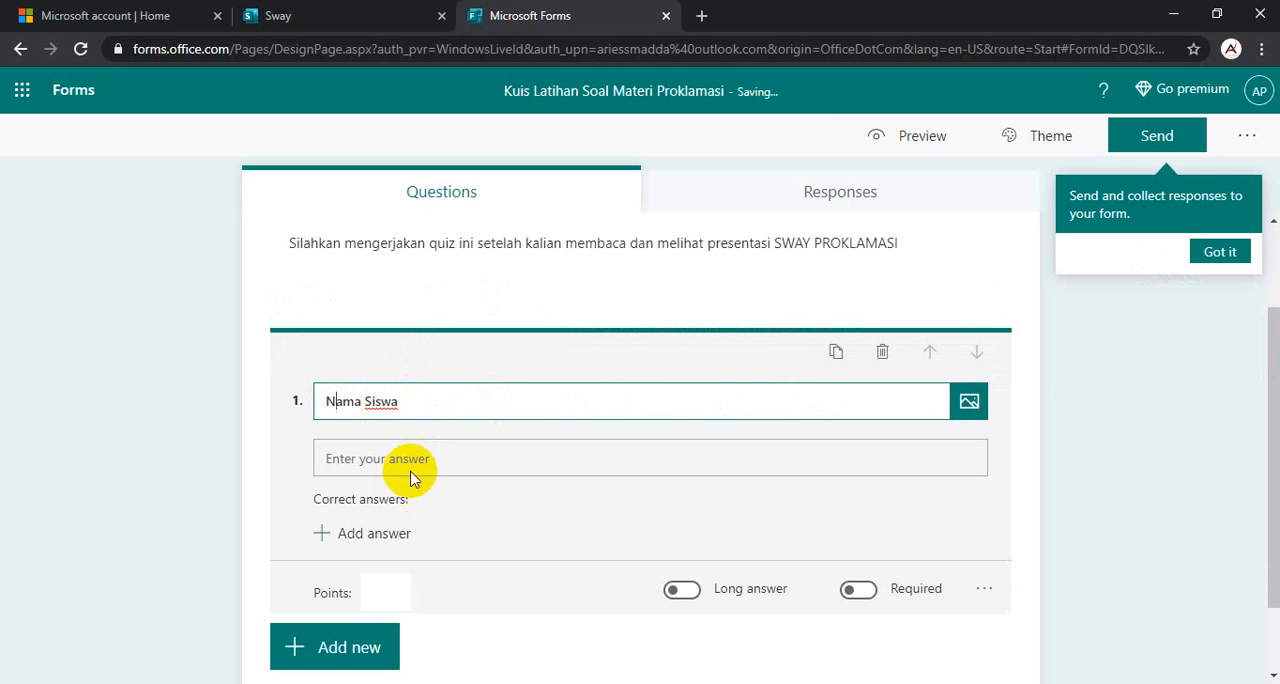
# - Make the "Nama Siswa" question a required one that accepts a long answer
pyautogui.click(681, 590)
pyautogui.click(860, 548)
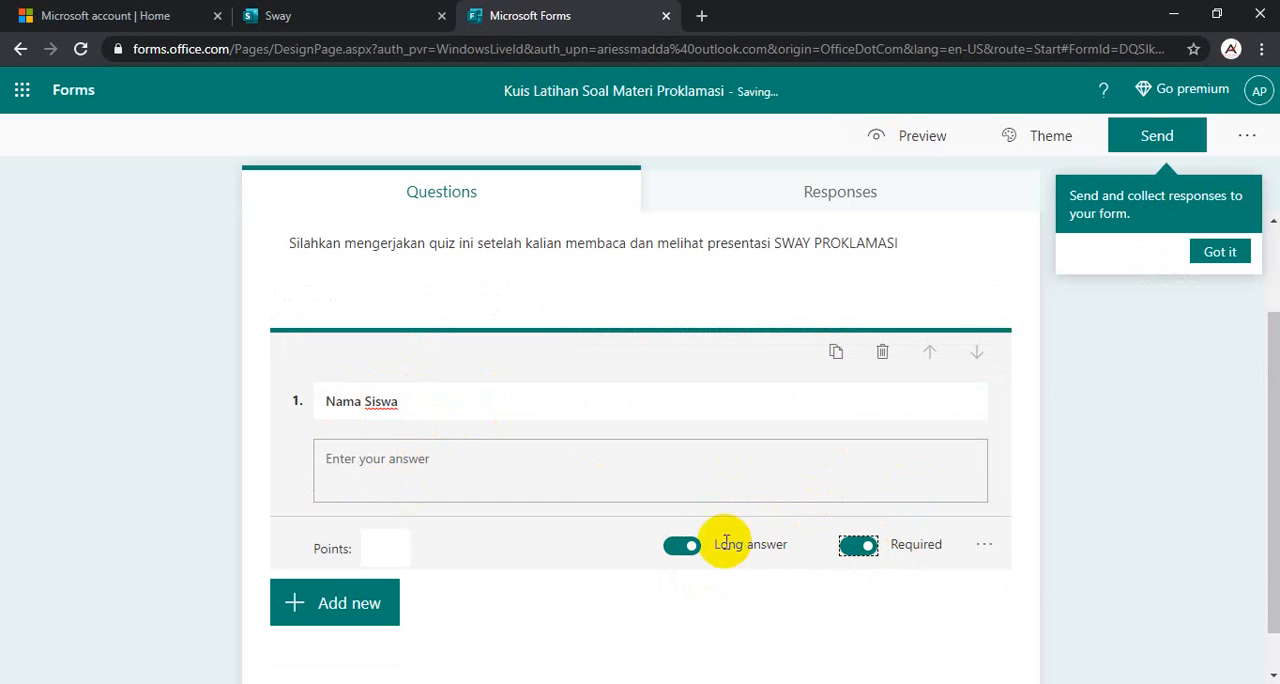
pyautogui.click(363, 404)
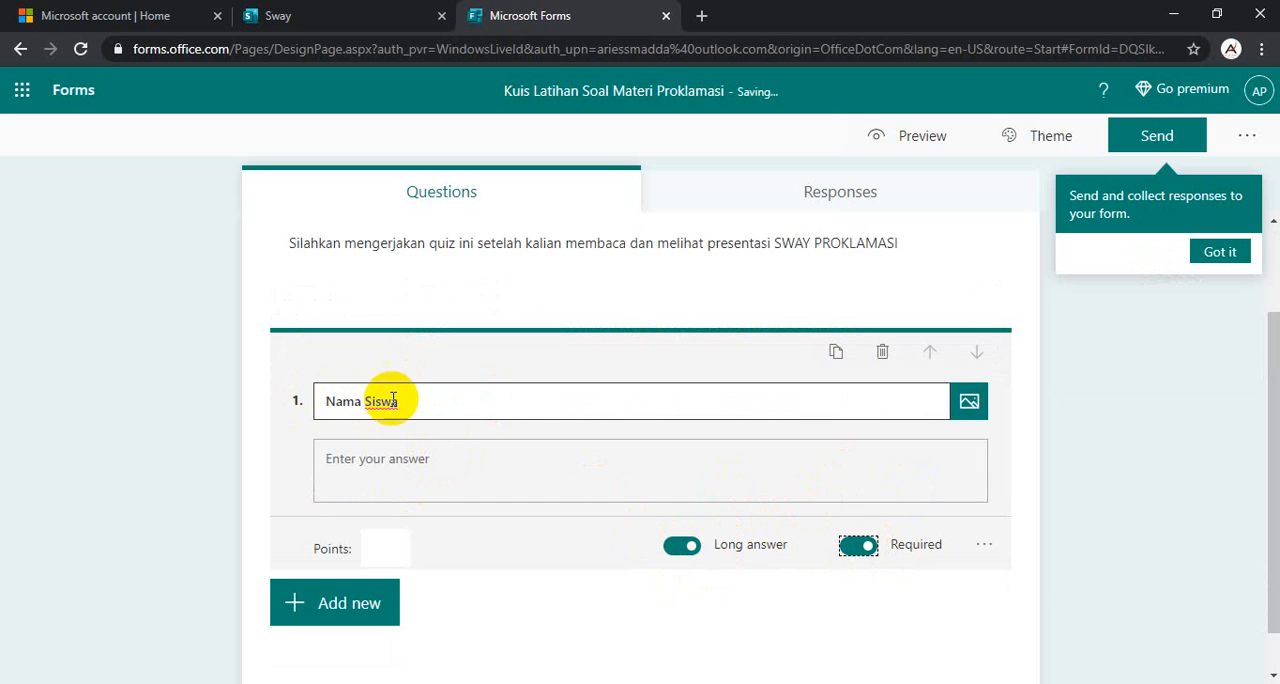
pyautogui.click(332, 466)
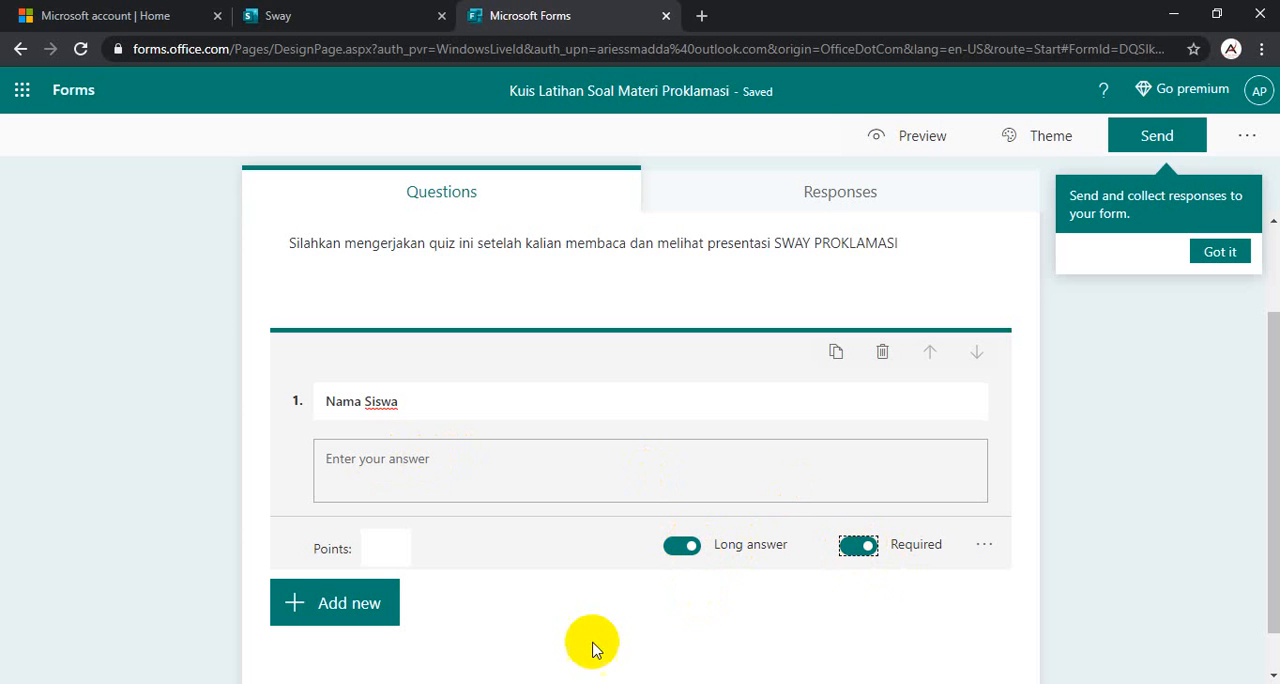
pyautogui.click(335, 608)
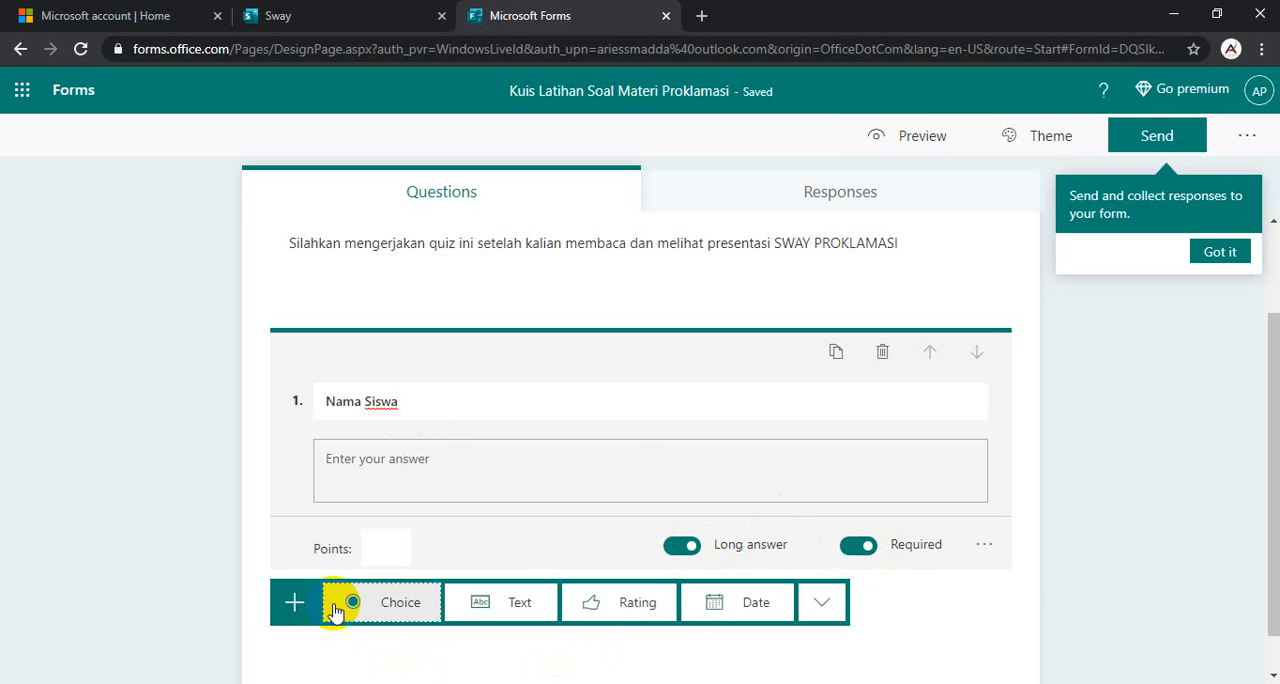
pyautogui.click(516, 602)
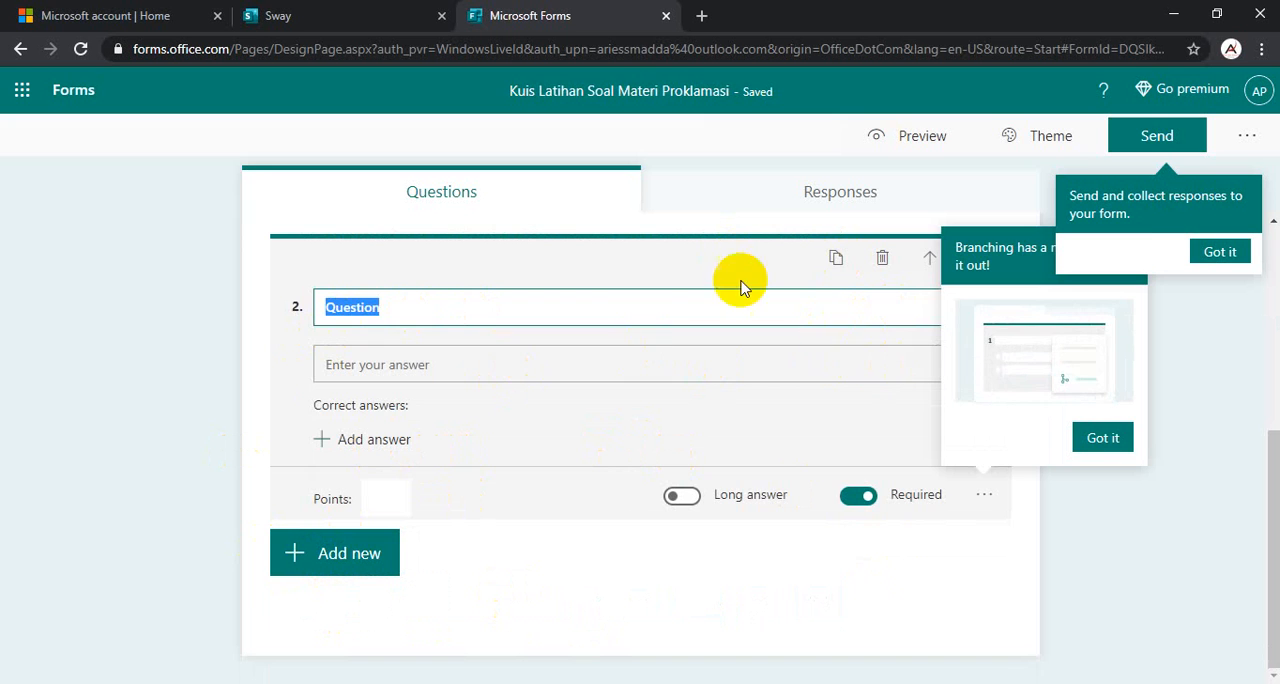
pyautogui.scroll(2, 900, 335)
pyautogui.scroll(-1, 706, 459)
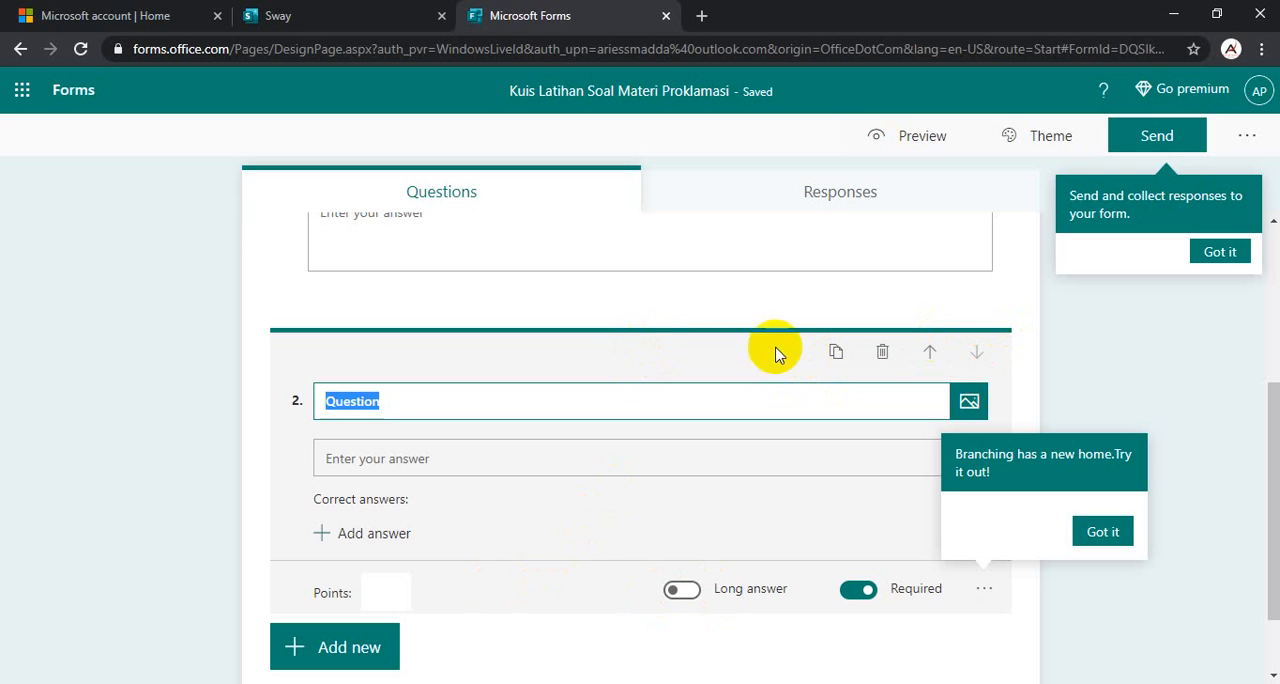
pyautogui.click(885, 352)
# - Add a choice question below "Nama Siswa" and title it "Kelas"
pyautogui.click(358, 518)
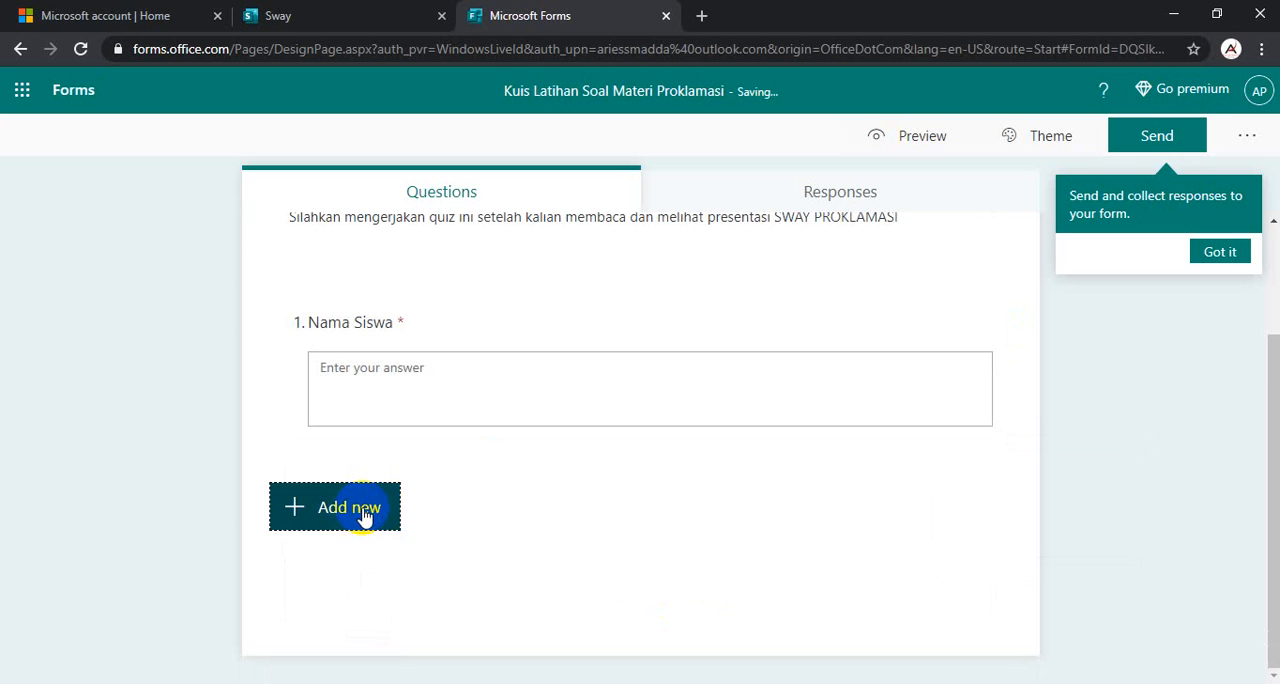
pyautogui.click(330, 510)
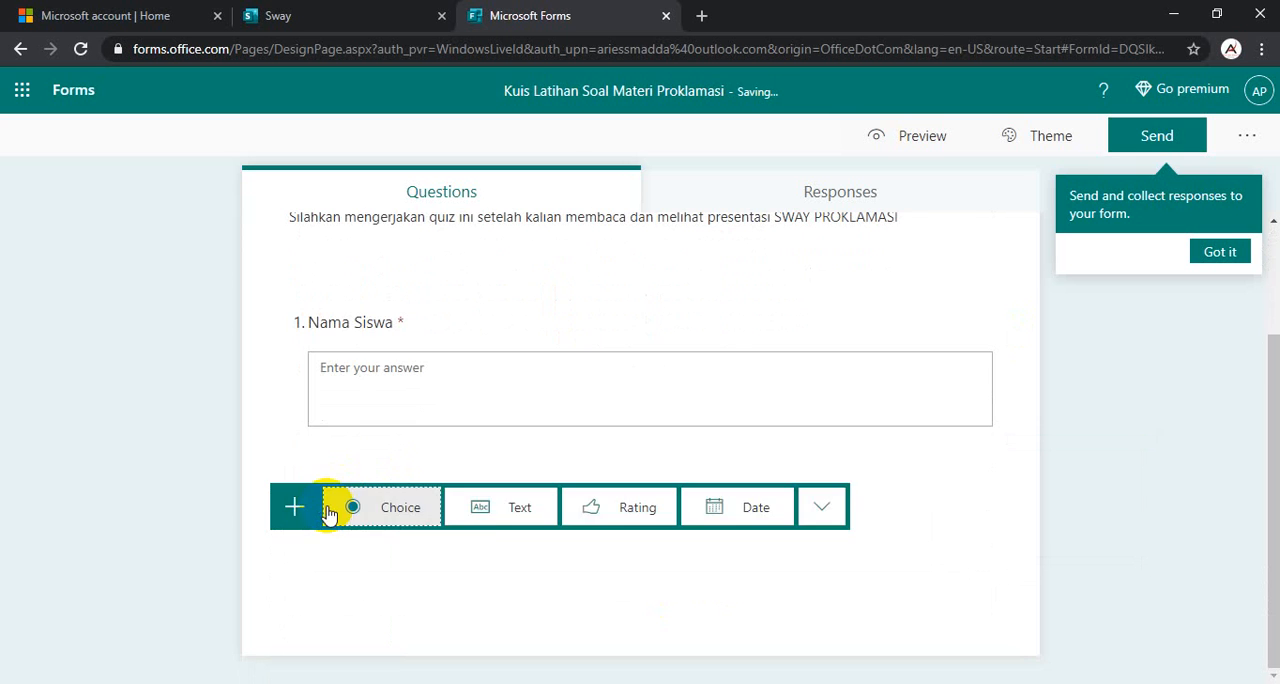
pyautogui.click(391, 509)
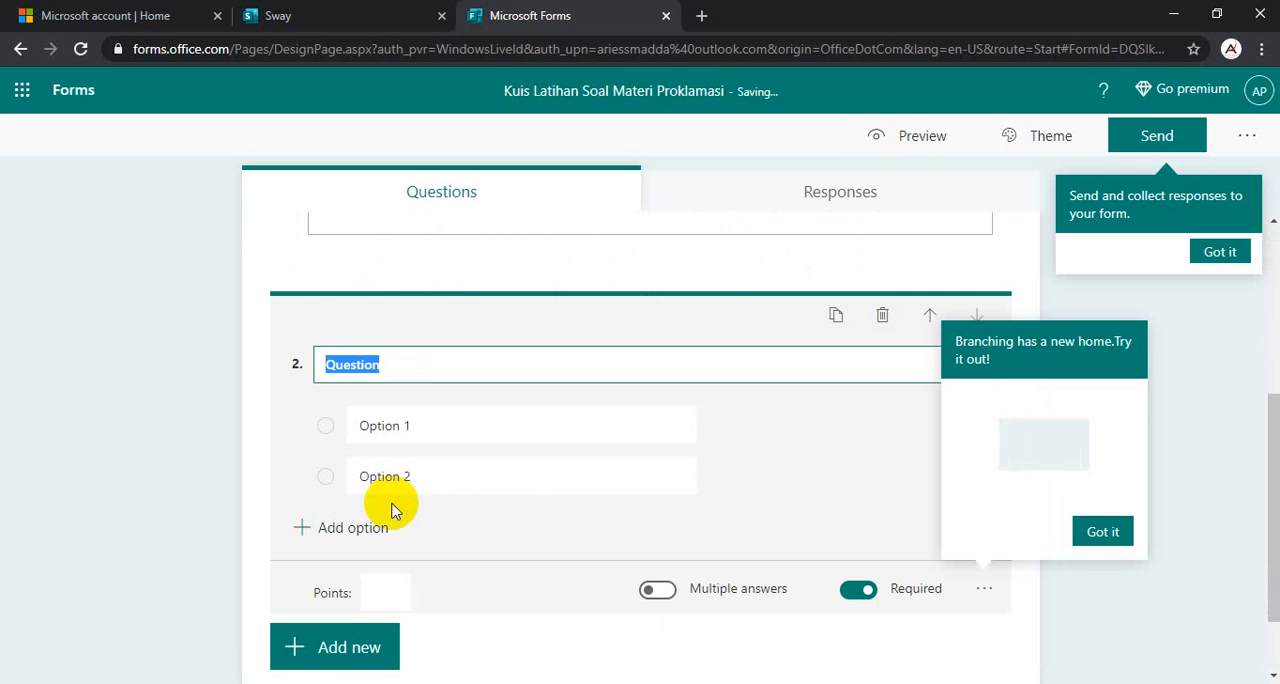
pyautogui.moveTo(374, 363); pyautogui.dragTo(258, 367)
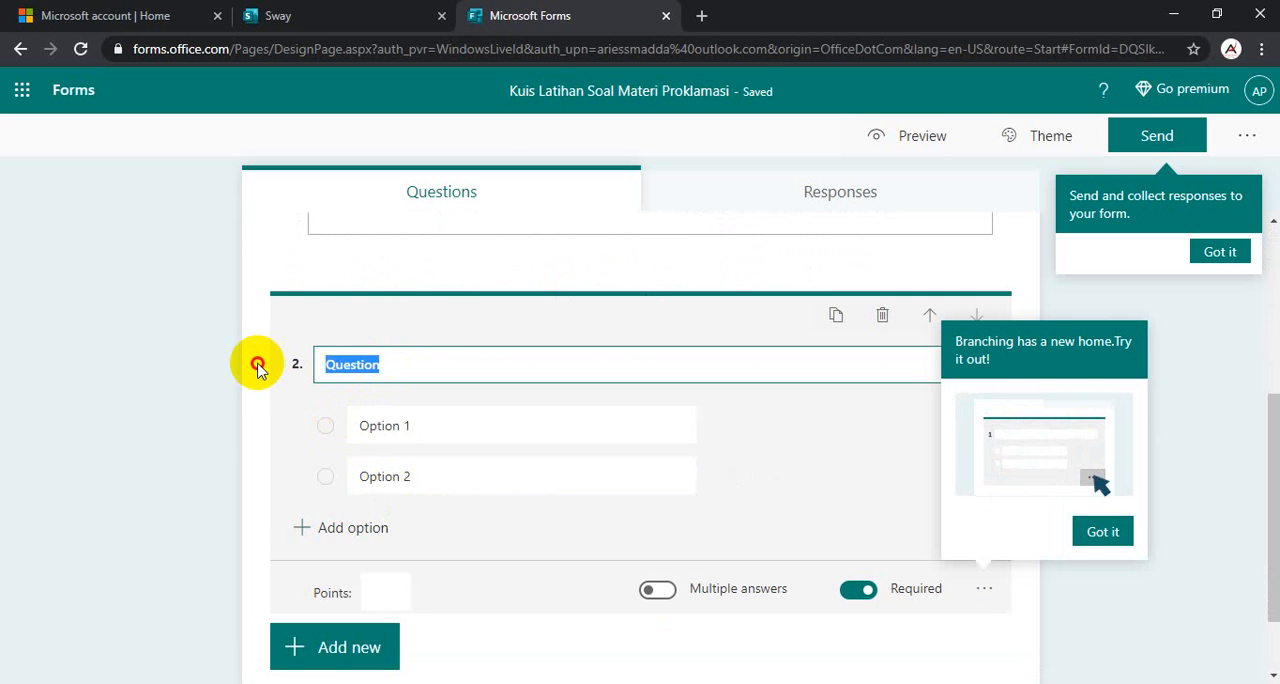
pyautogui.write('Kelas')
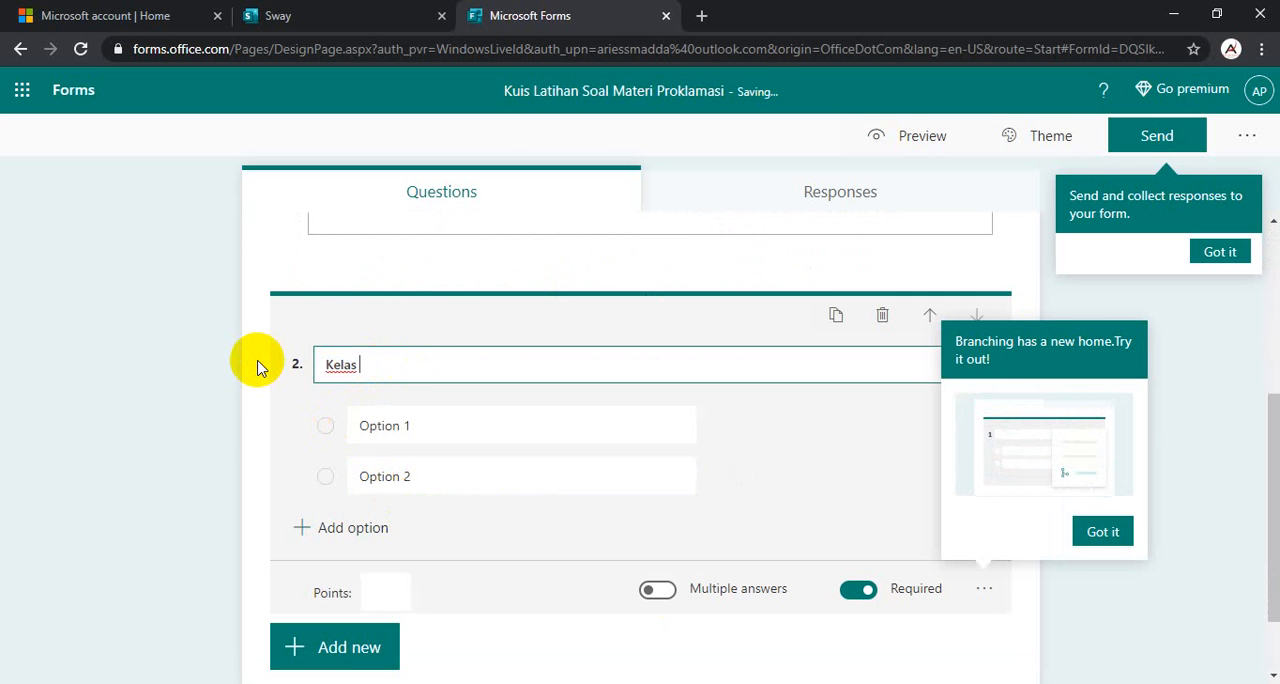
# - Set the first two options of the "Kelas" question to "XI IPS-1" and "XI IPS-2"
pyautogui.click(411, 426)
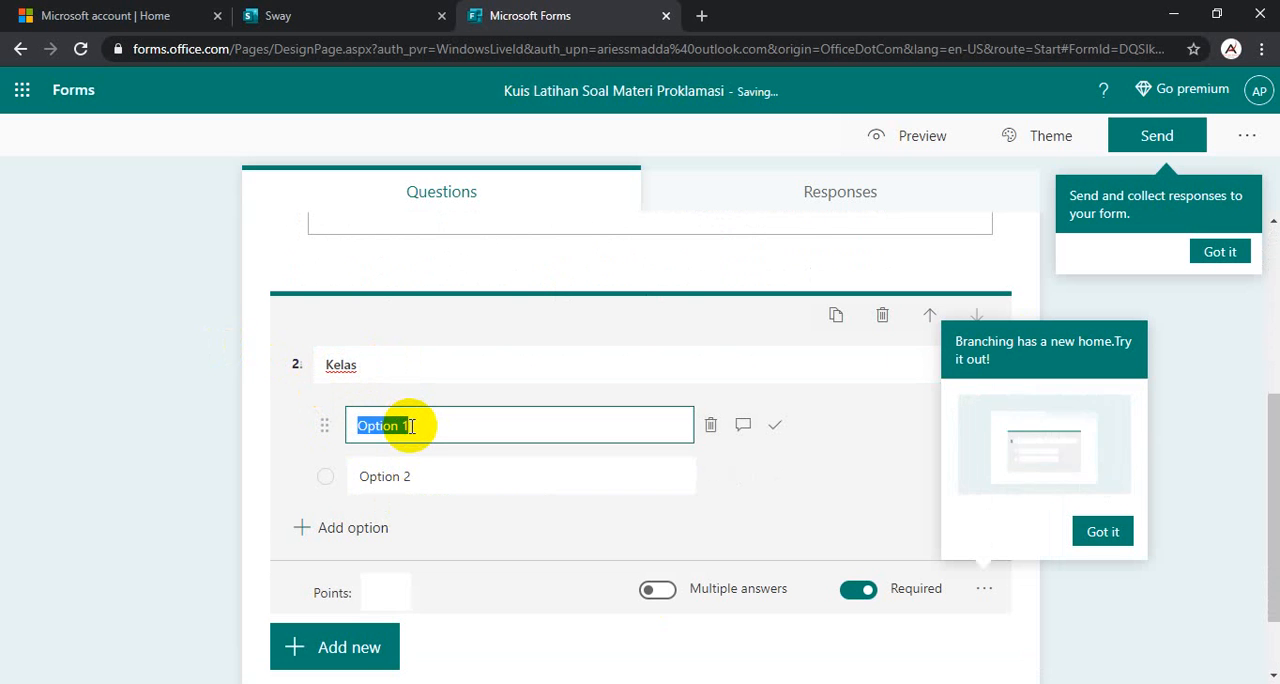
pyautogui.write('XI')
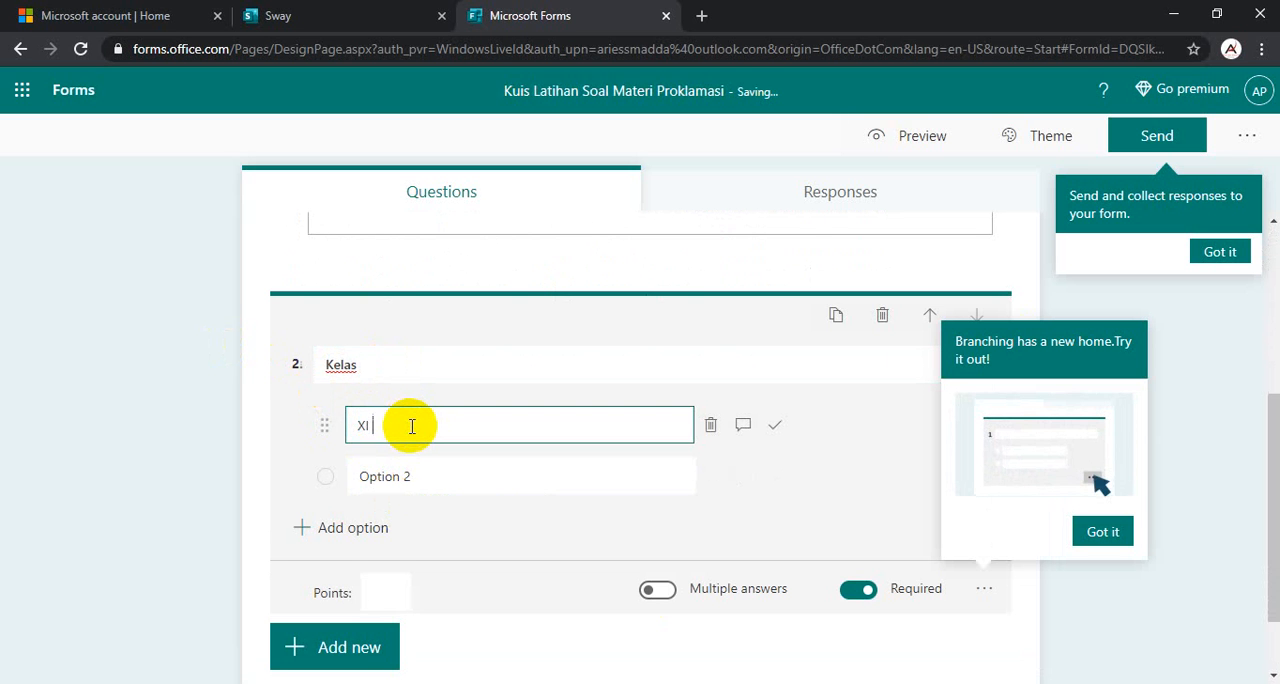
pyautogui.write(' IPS')
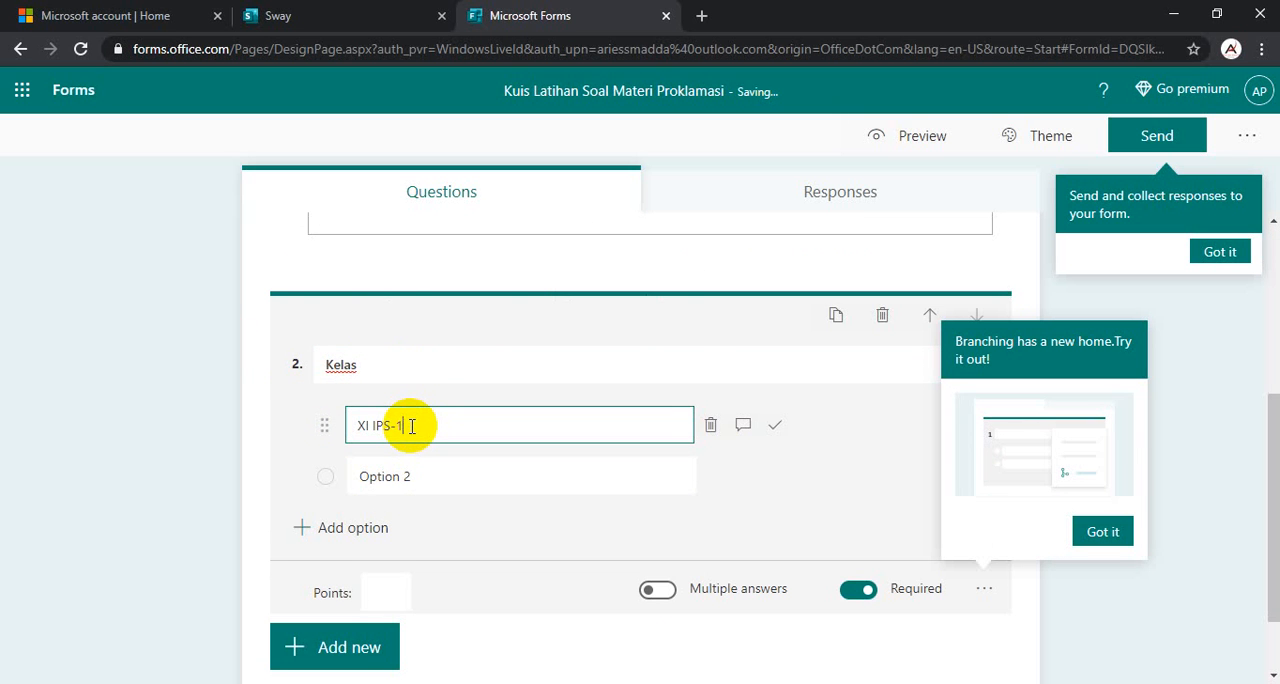
pyautogui.write('-1')
pyautogui.click(449, 477)
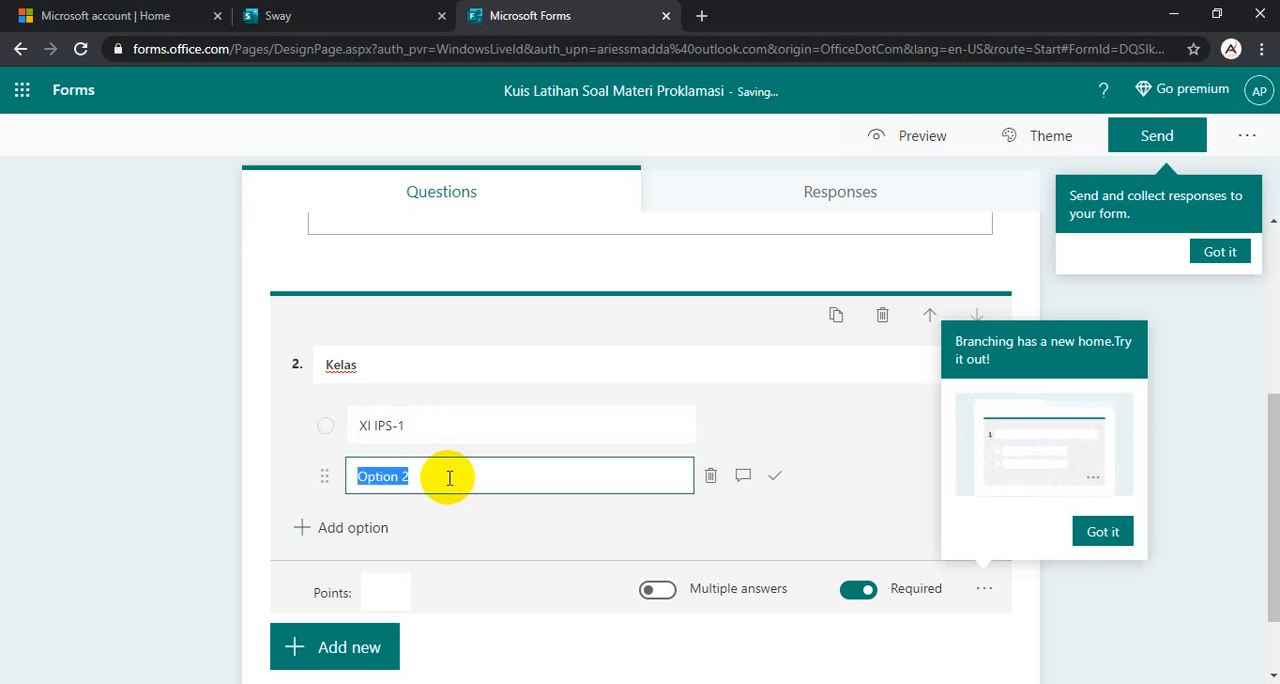
pyautogui.write('XI IPS-')
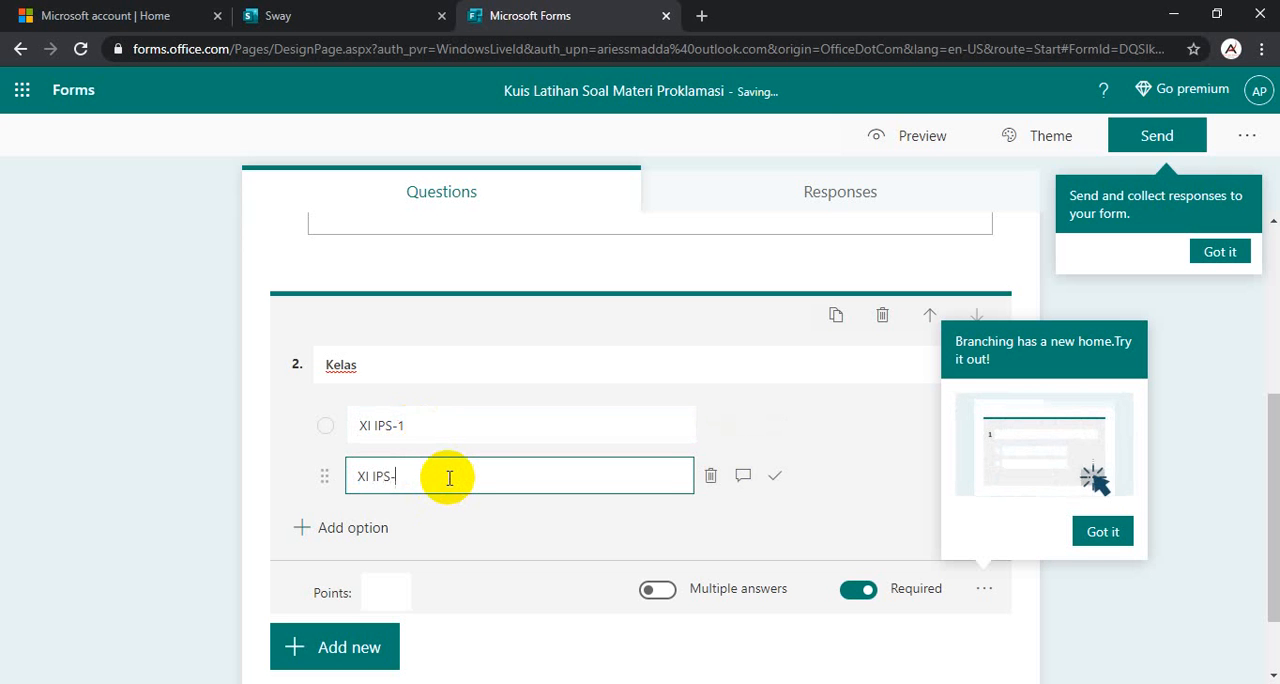
pyautogui.write('2')
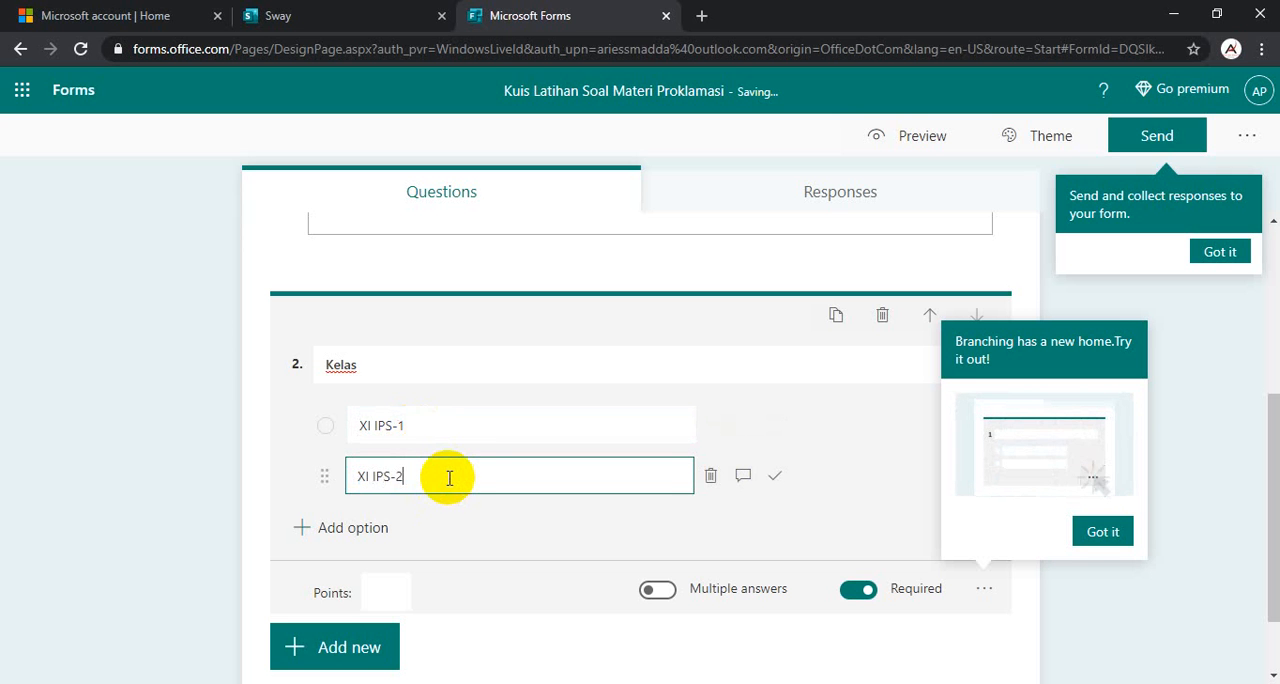
# - Add two more options to the "Kelas" question, "XI IPS-3" and "XI IPS-4"
pyautogui.click(352, 530)
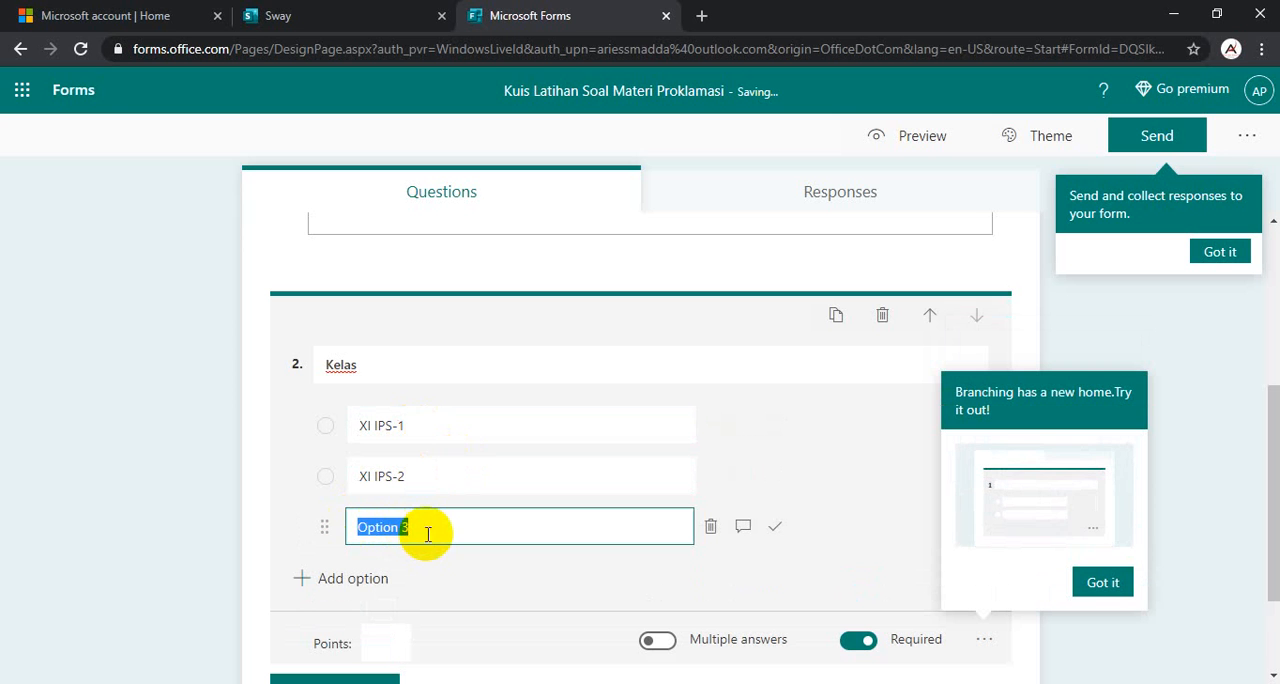
pyautogui.write('XI IP')
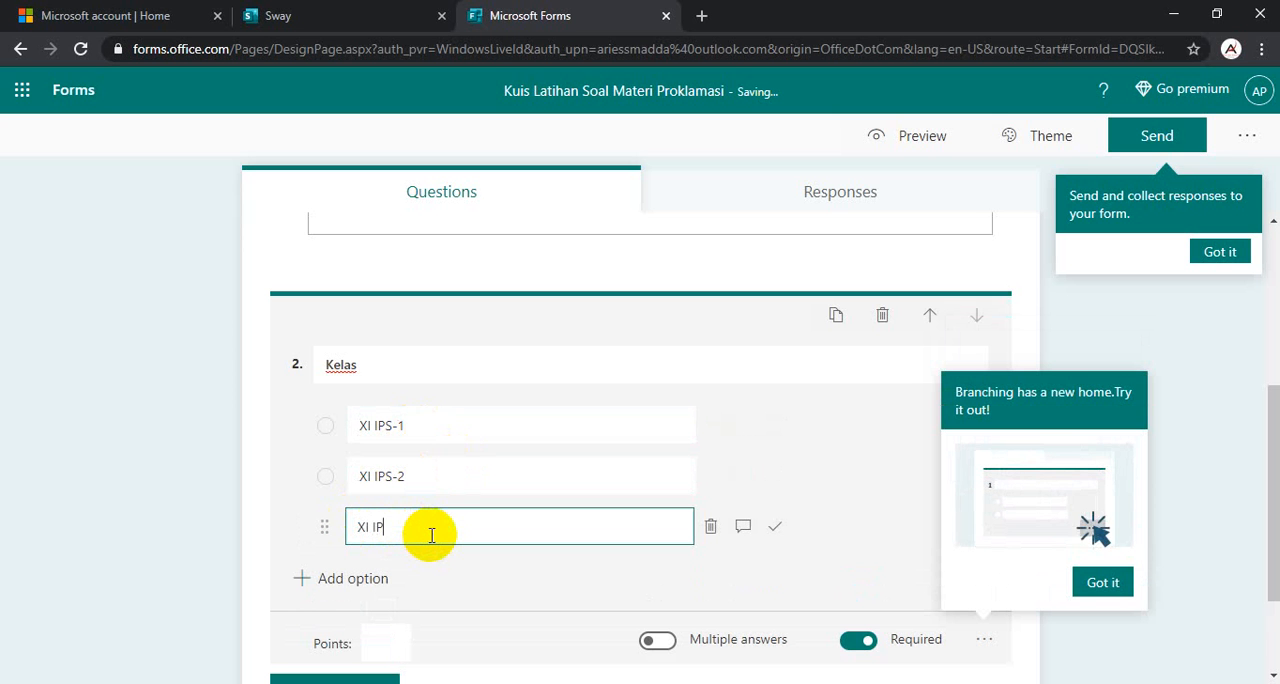
pyautogui.write('S_3')
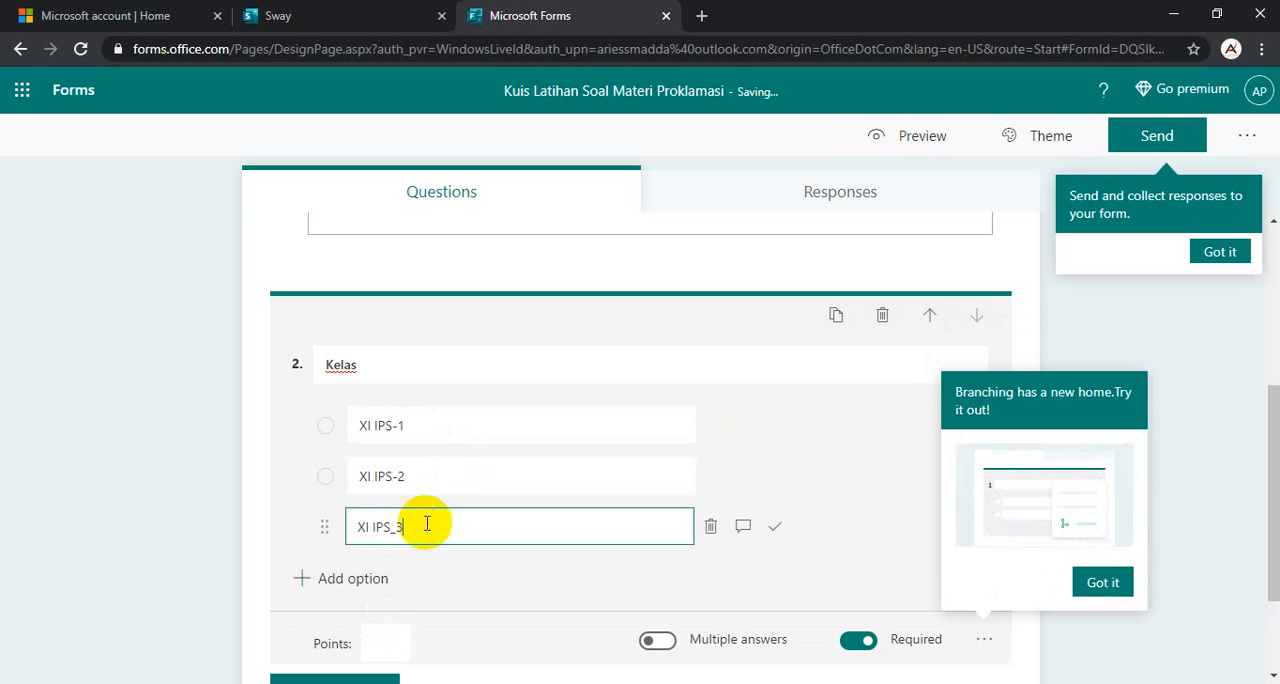
pyautogui.click(399, 534)
pyautogui.press('BackSpace')
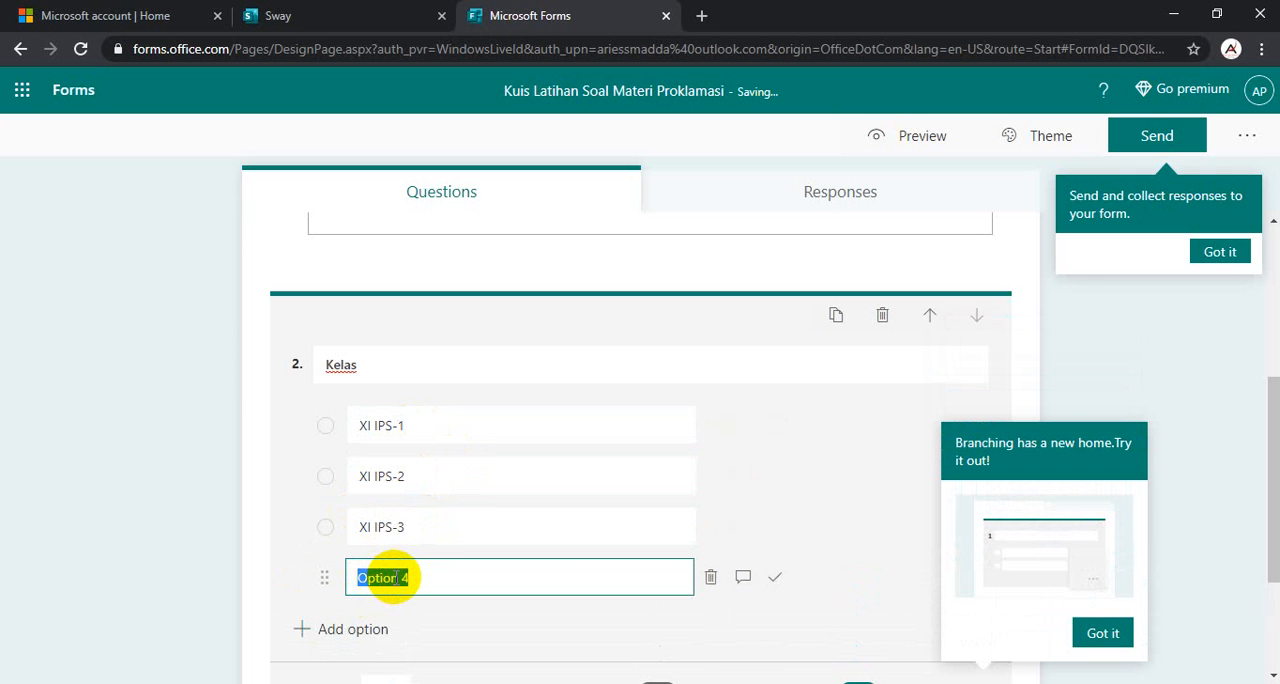
pyautogui.write('S-4')
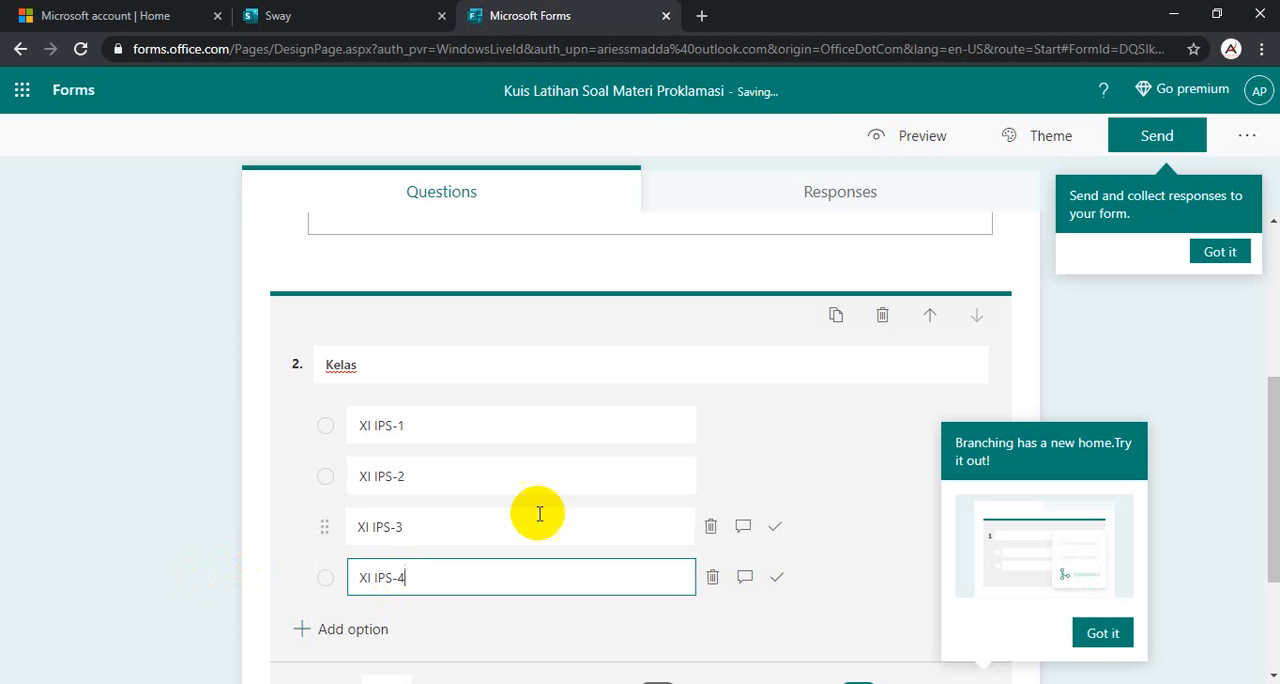
# - Dismiss the tips about branching and about sending the form
pyautogui.scroll(-2, 538, 461)
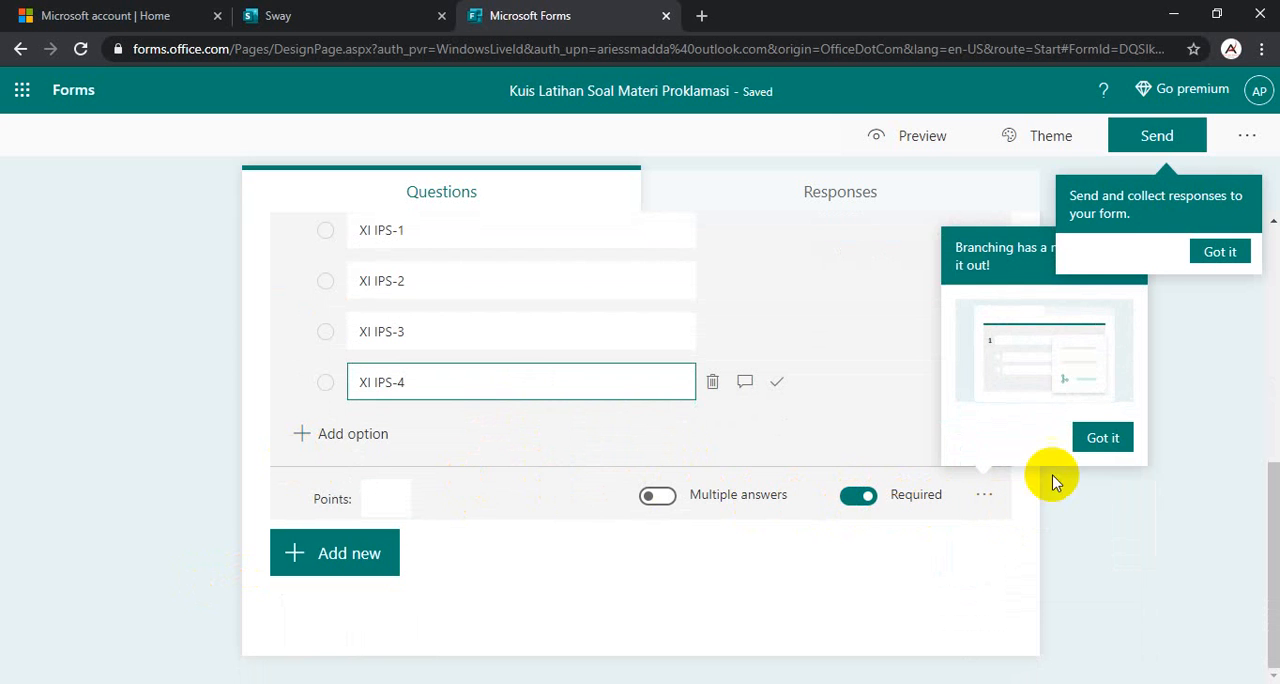
pyautogui.click(1110, 441)
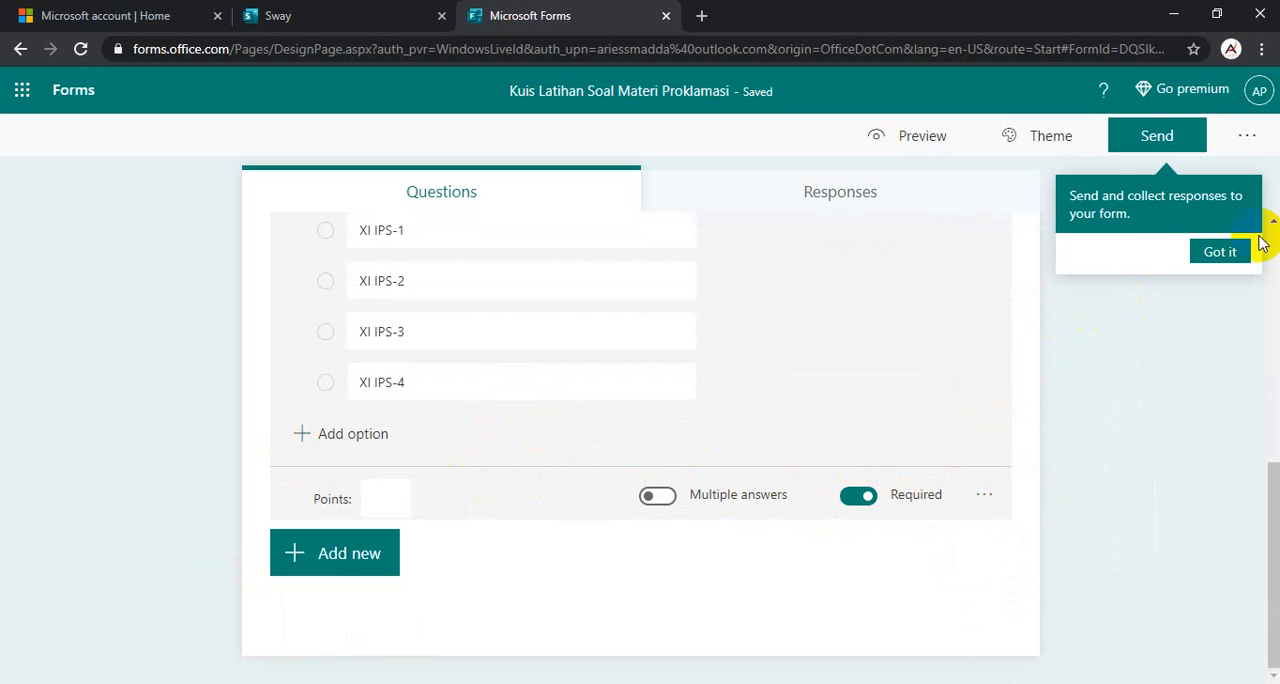
pyautogui.click(1220, 253)
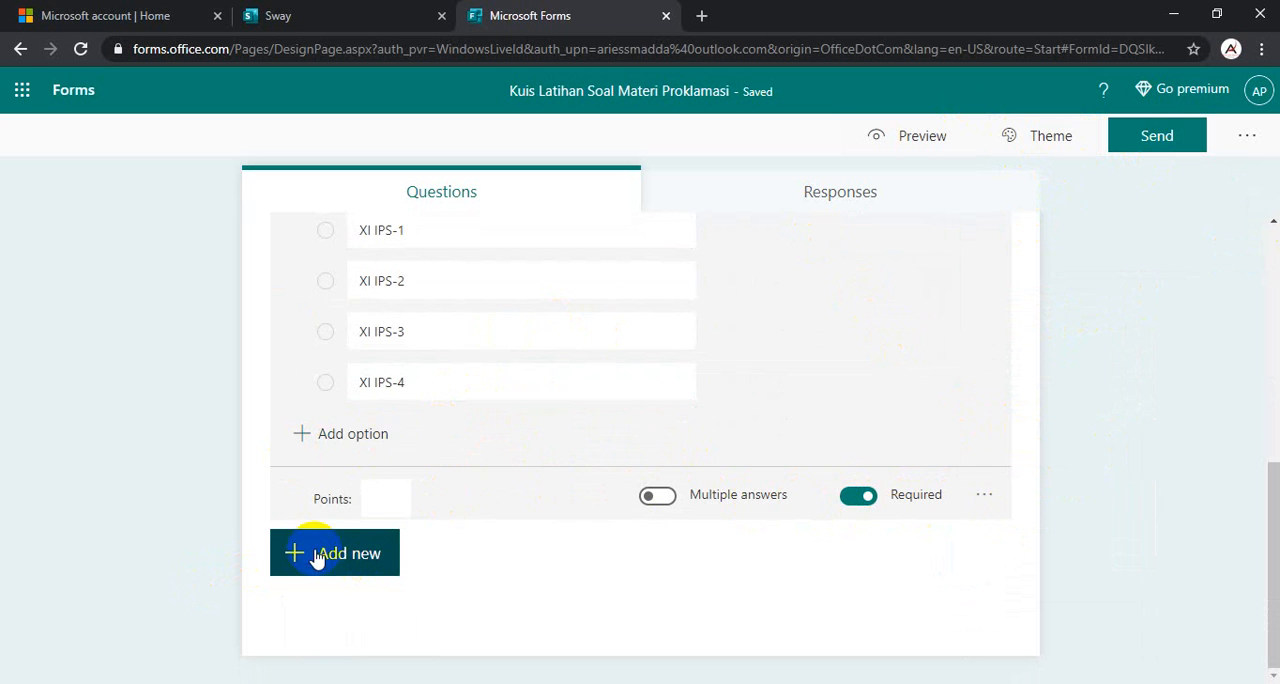
# - Add a text question below "Kelas" and title it "No Absen"
pyautogui.scroll(2, 373, 487)
pyautogui.scroll(-2, 373, 487)
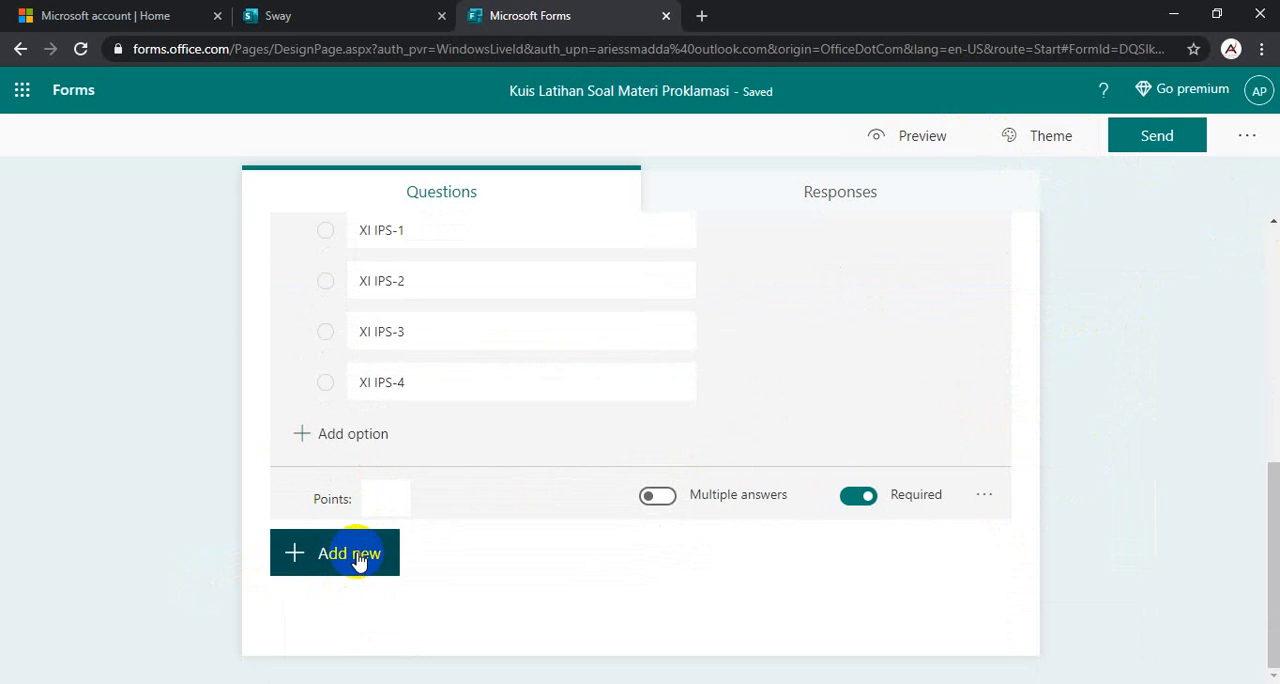
pyautogui.click(358, 560)
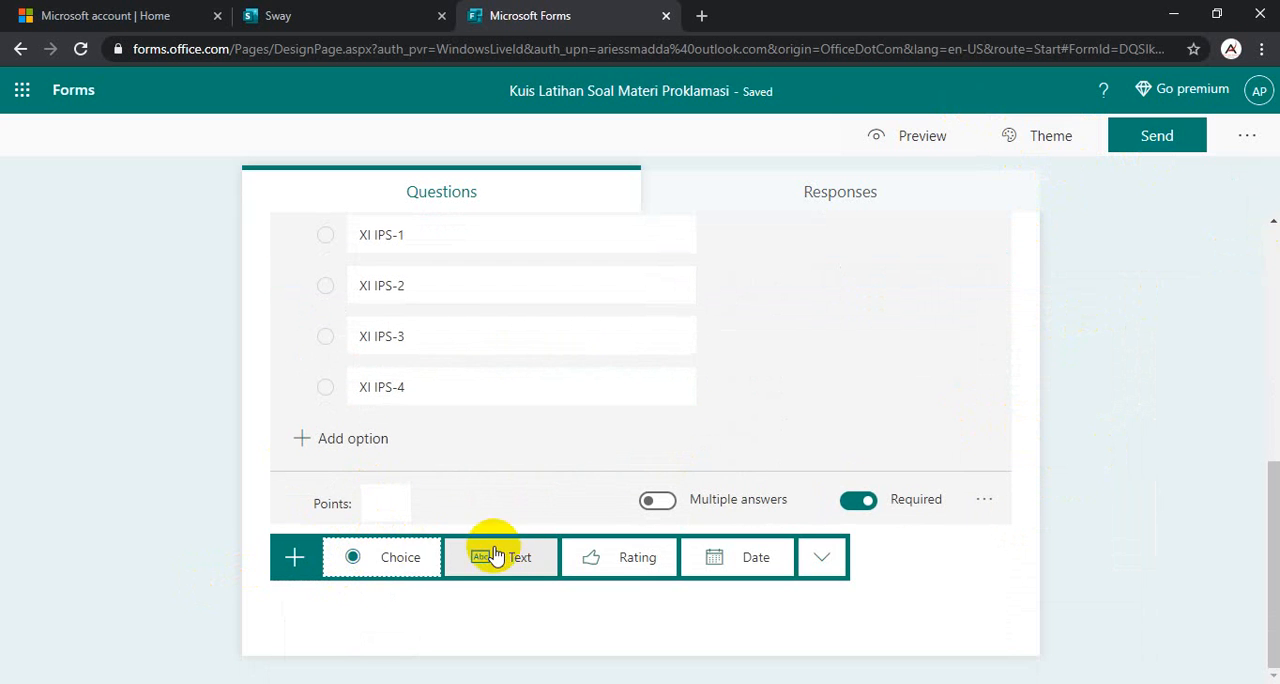
pyautogui.click(529, 567)
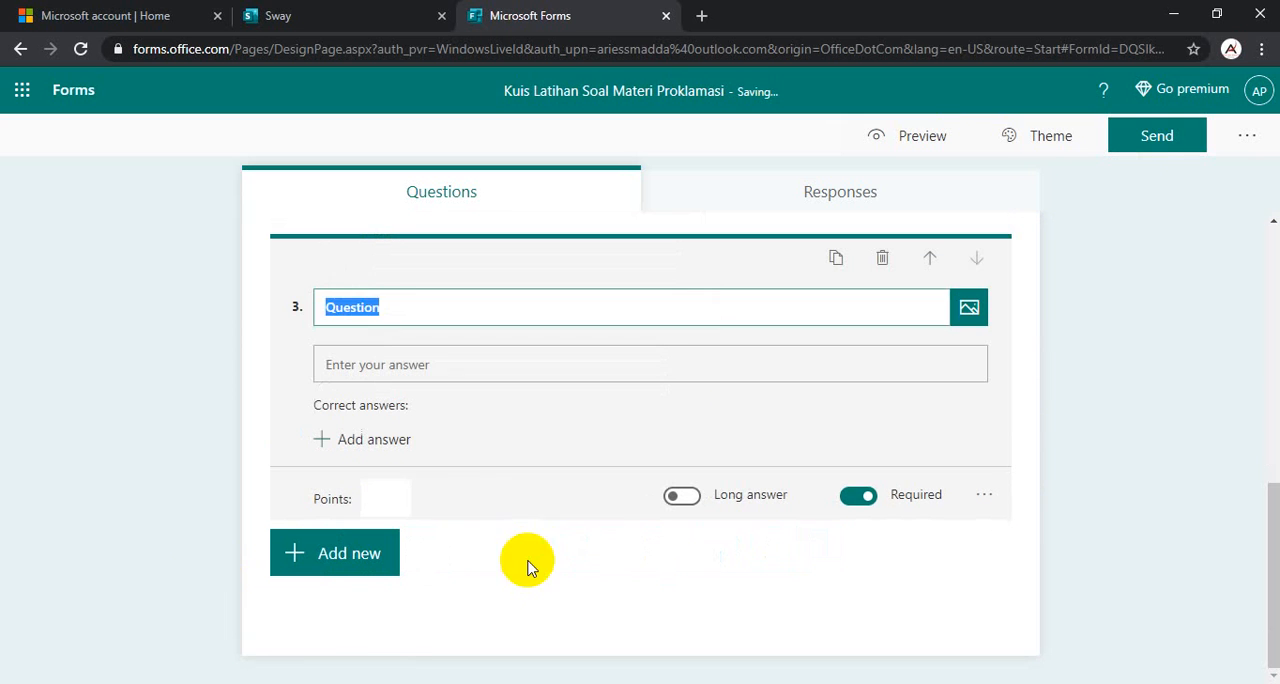
pyautogui.moveTo(417, 300); pyautogui.dragTo(165, 303)
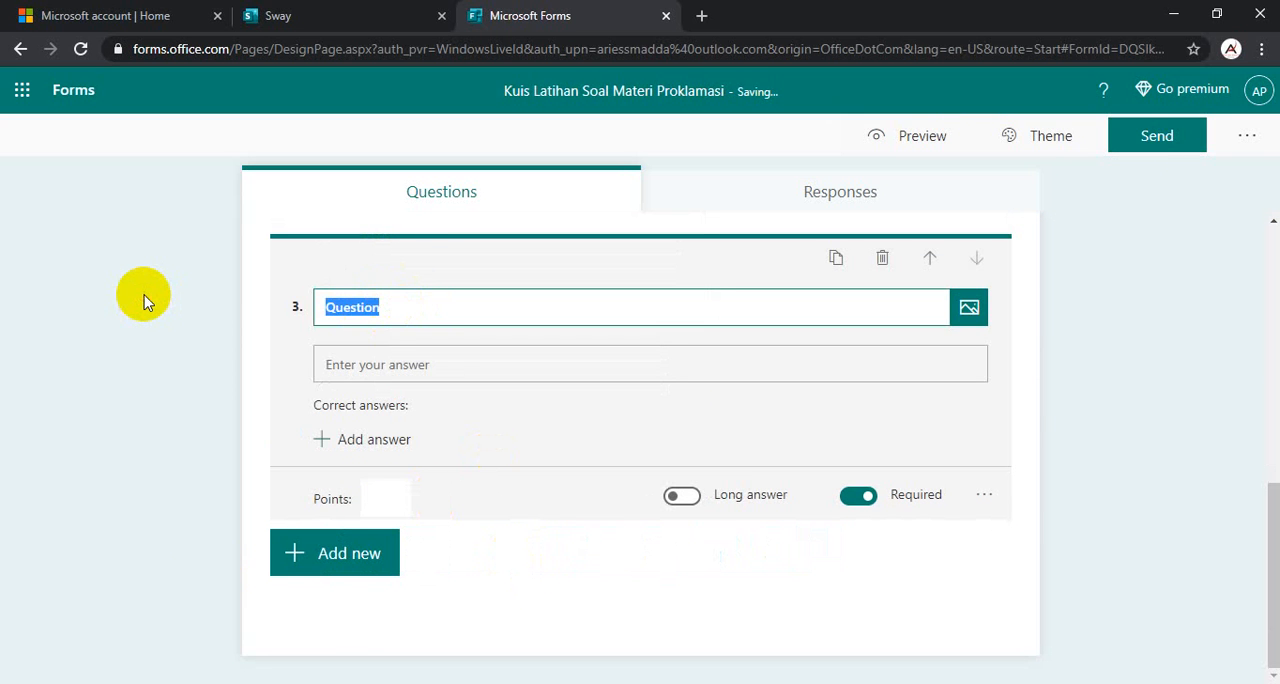
pyautogui.write('No Absen')
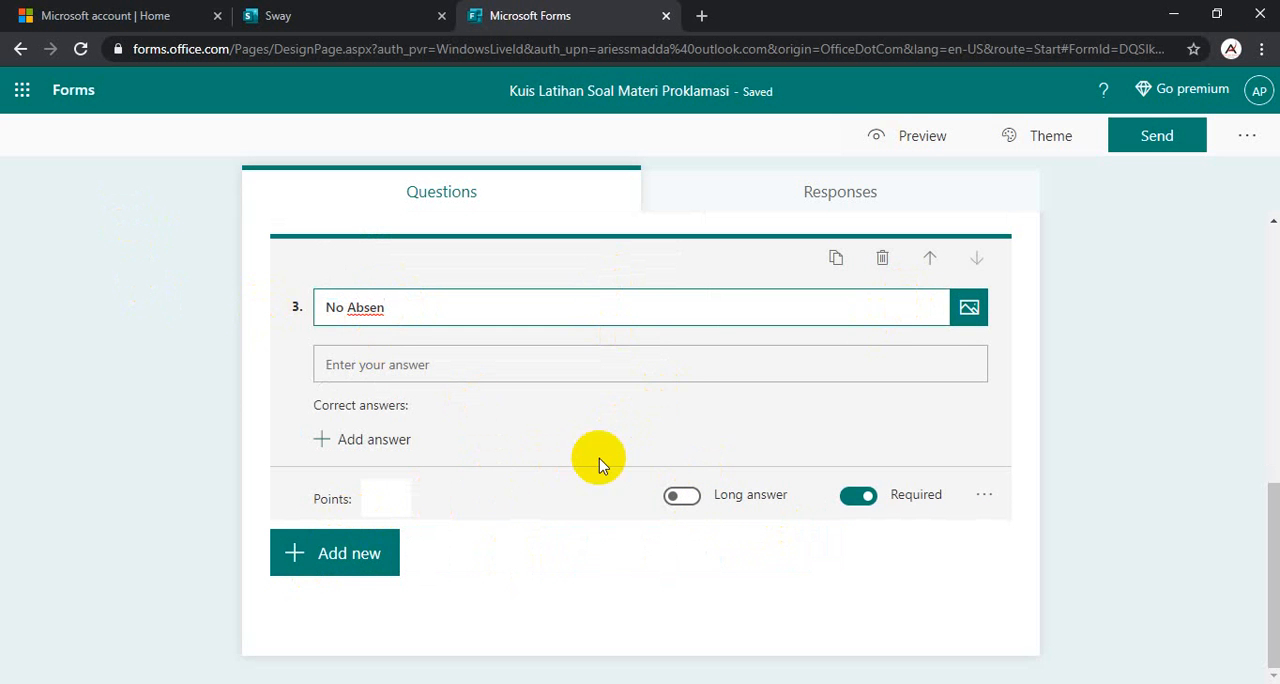
# - Review the quiz's title, description and the "Nama Siswa", "Kelas" and "No Absen" questions
pyautogui.click(528, 557)
pyautogui.scroll(10, 600, 370)
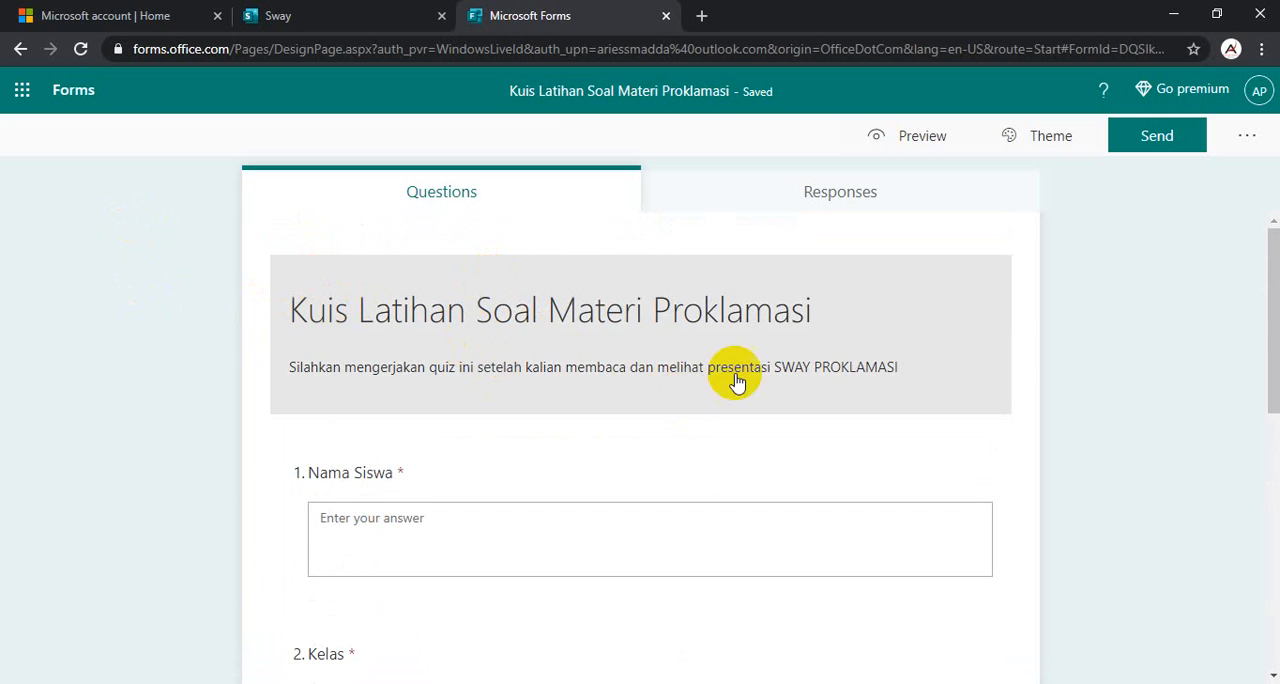
pyautogui.scroll(-3, 443, 374)
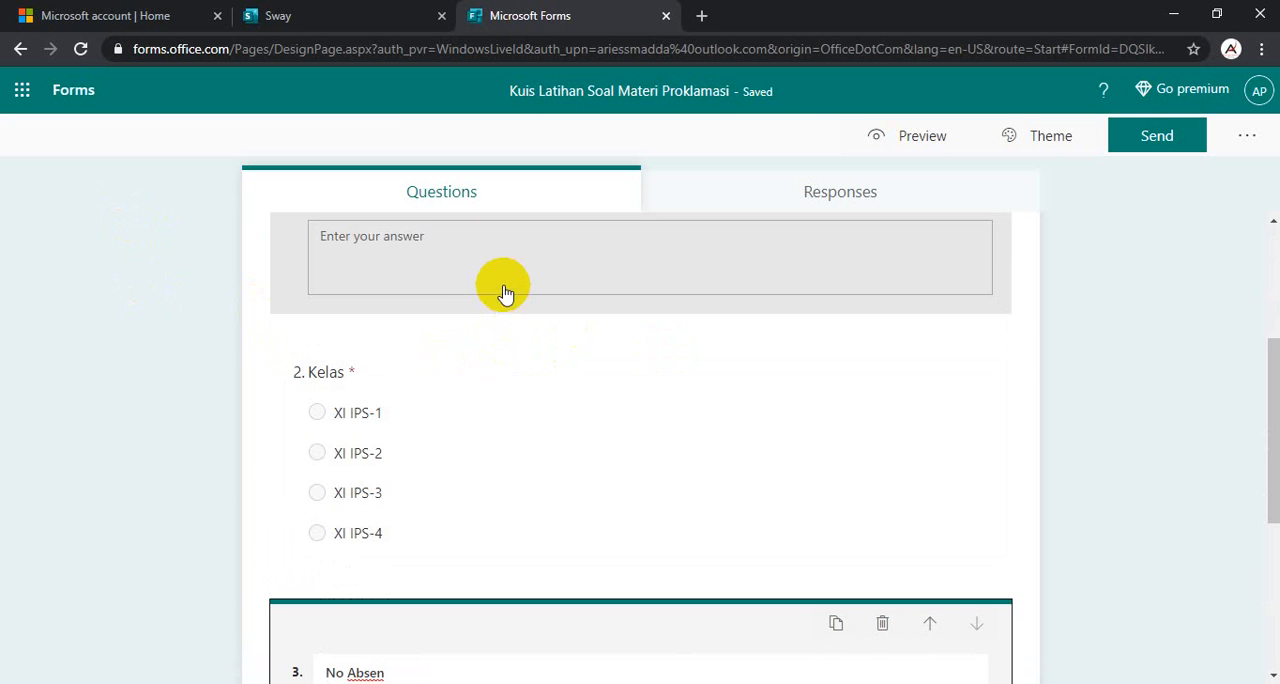
pyautogui.scroll(1, 514, 294)
pyautogui.scroll(-5, 489, 345)
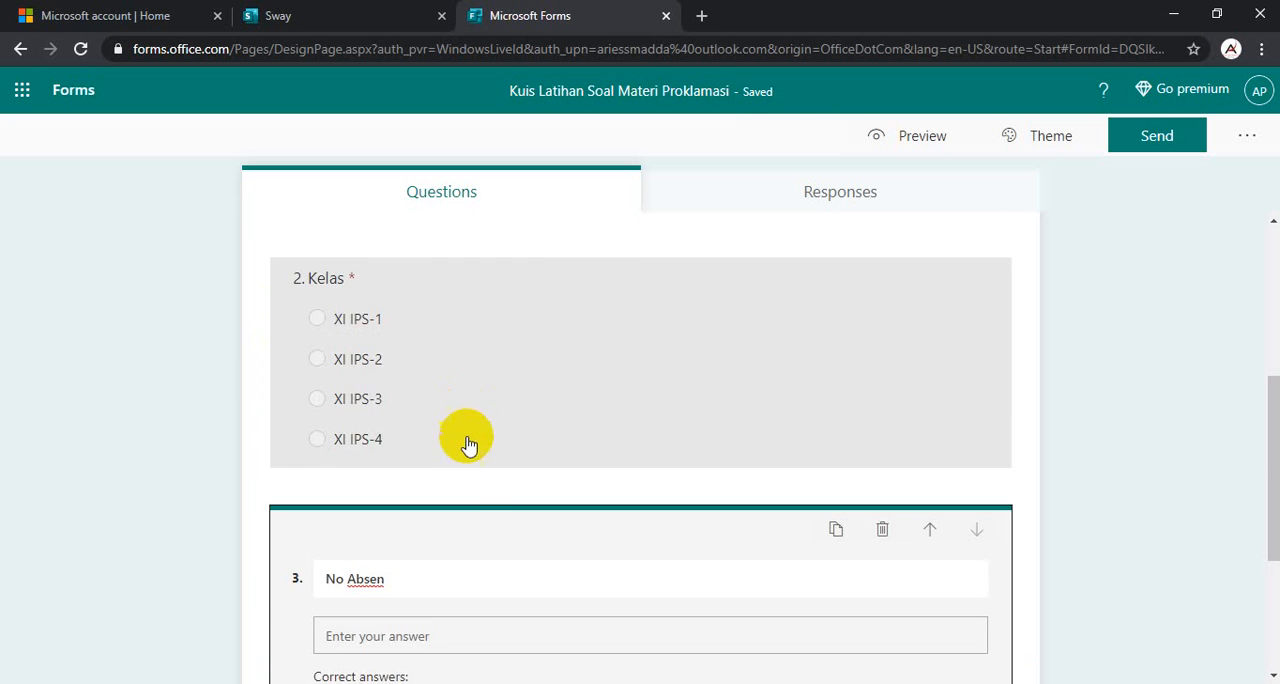
pyautogui.click(1063, 660)
pyautogui.scroll(5, 937, 563)
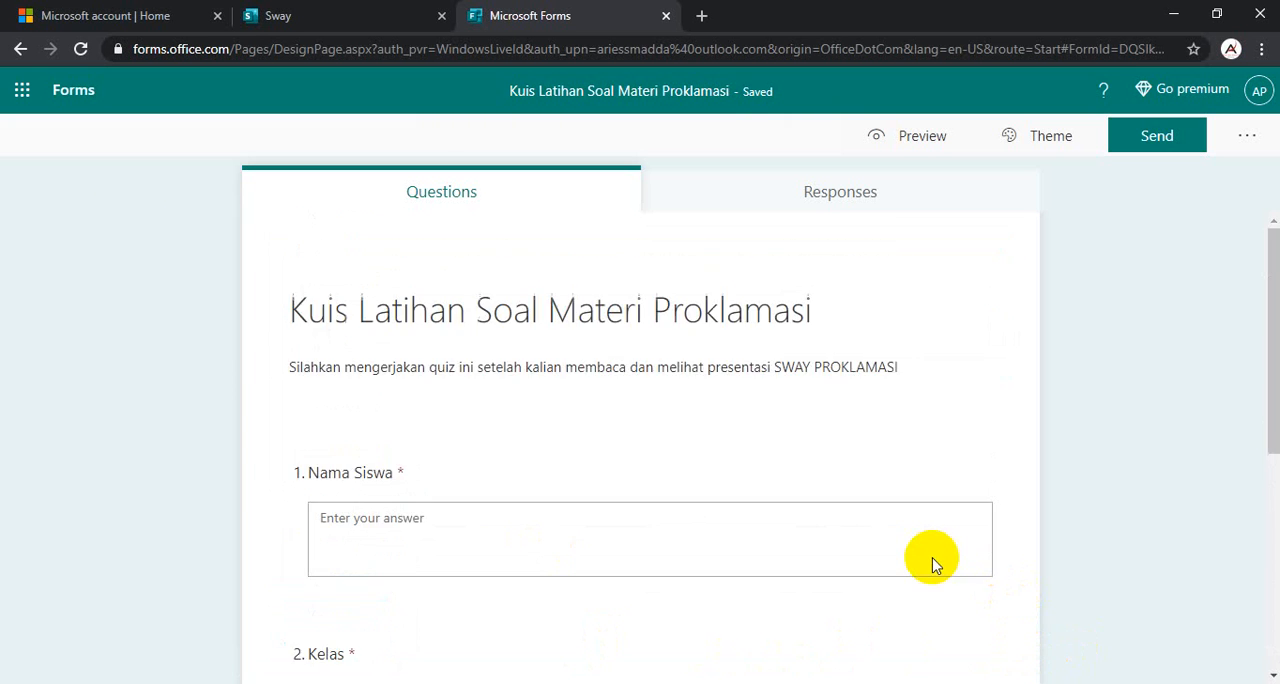
pyautogui.scroll(-4, 934, 563)
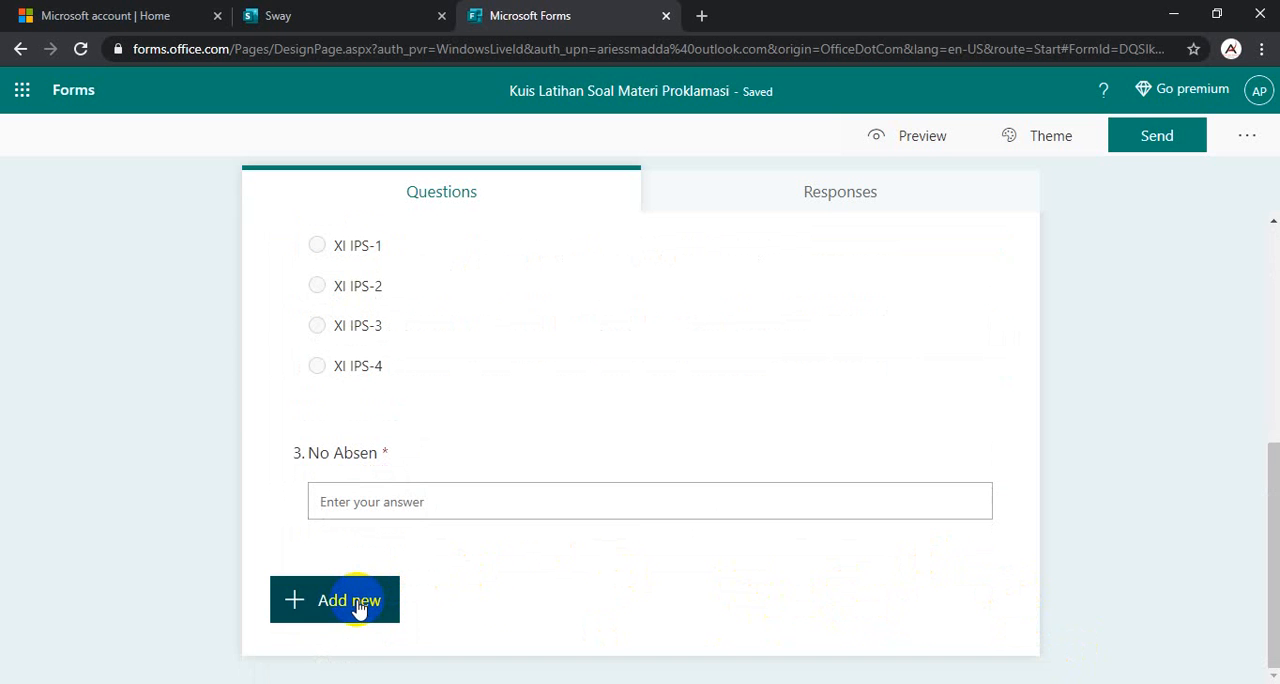
pyautogui.scroll(5, 909, 452)
pyautogui.scroll(-5, 909, 452)
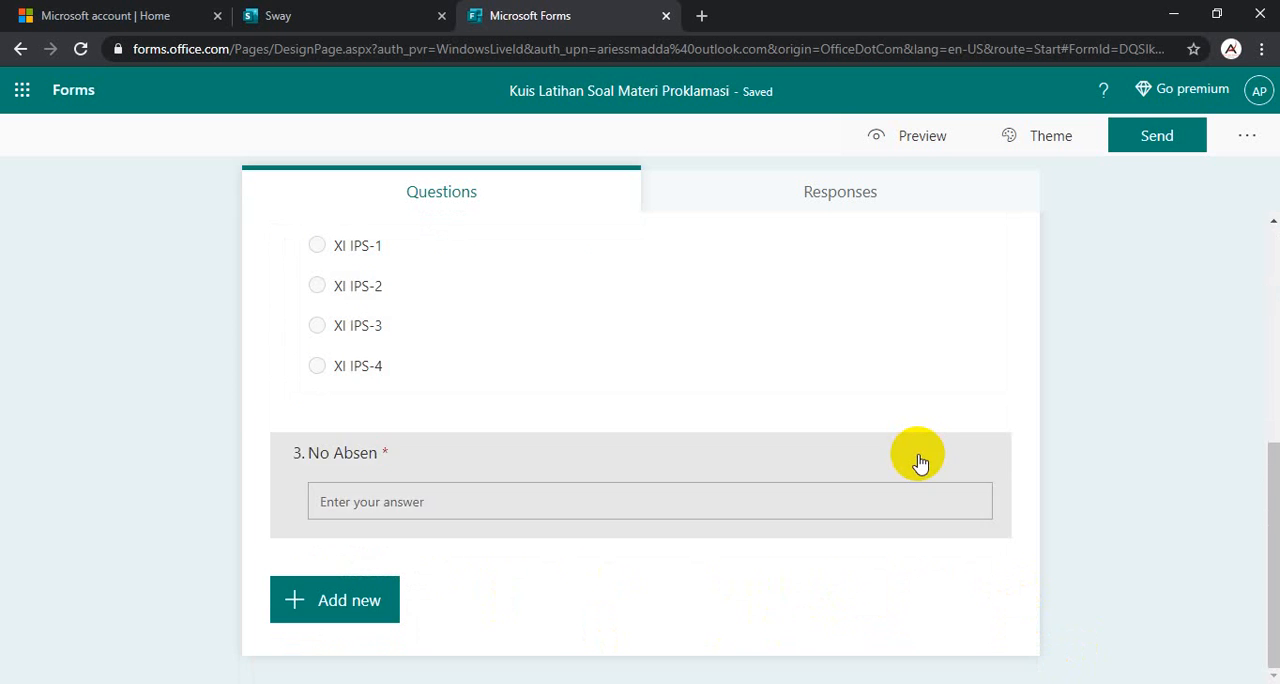
# - Add a choice question and title it with the "Orang yang melakukan beberapa perubahan naskah teks proklamasi..." question text copied from the Word document Document1
pyautogui.click(362, 613)
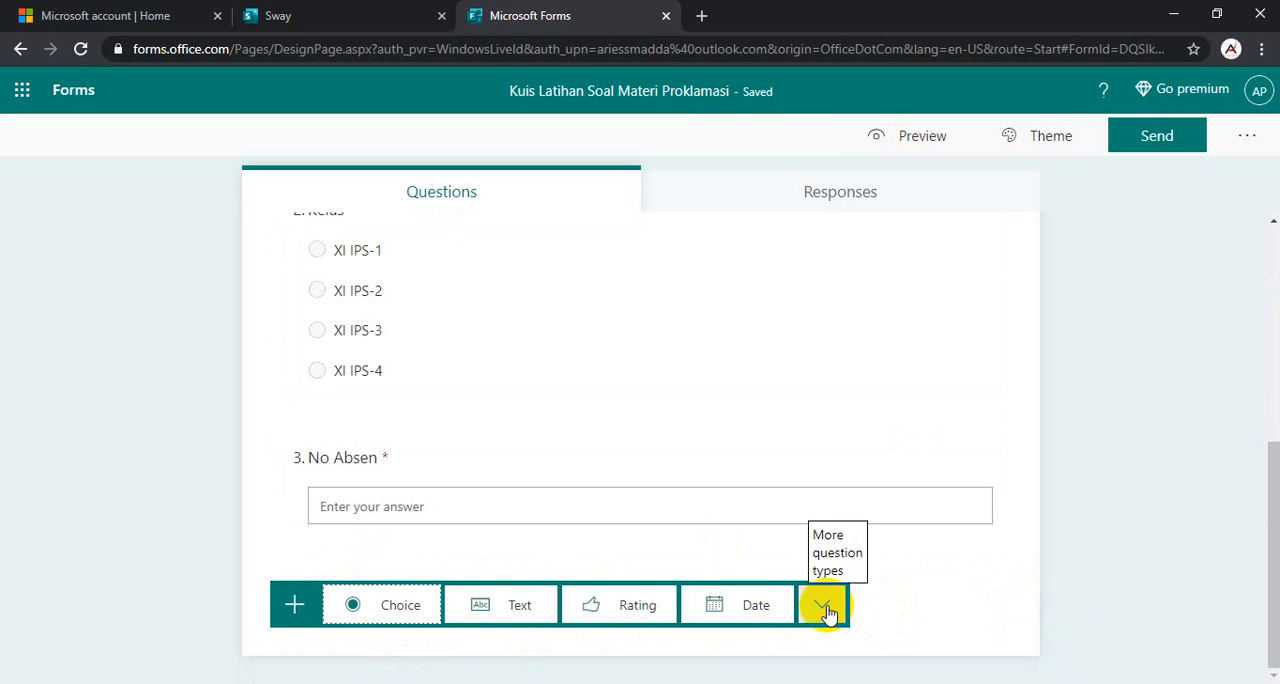
pyautogui.click(390, 608)
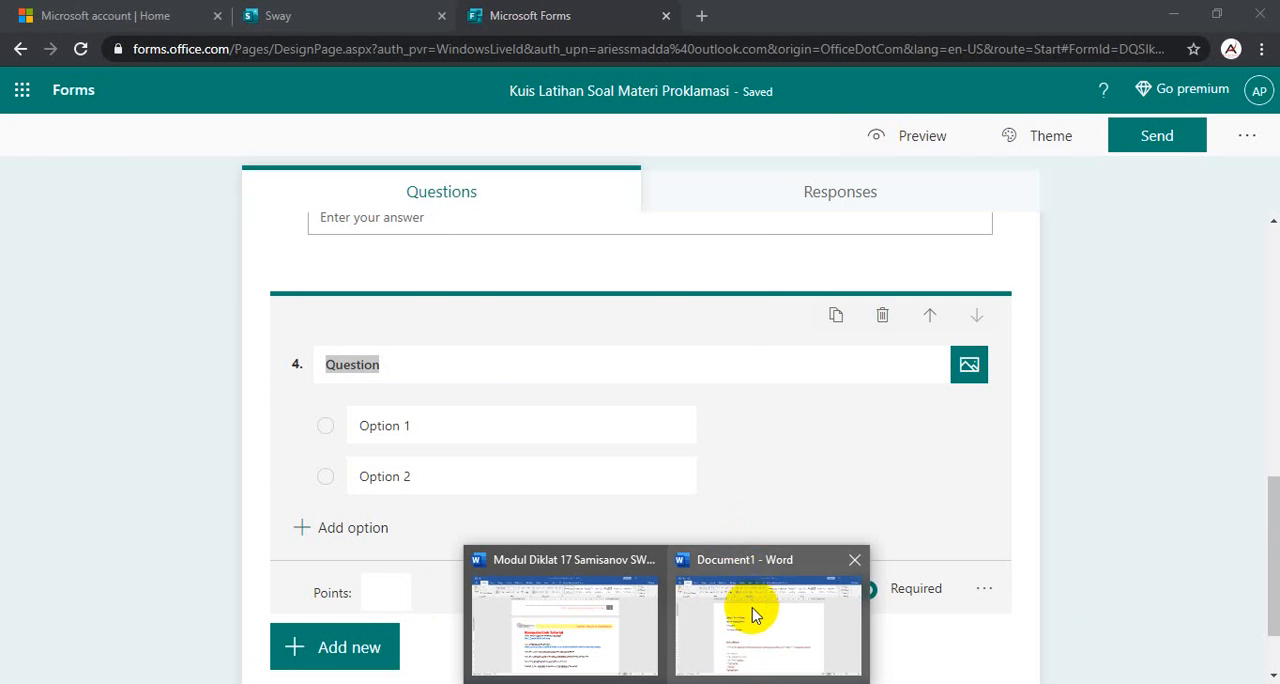
pyautogui.click(757, 606)
pyautogui.scroll(-3, 574, 407)
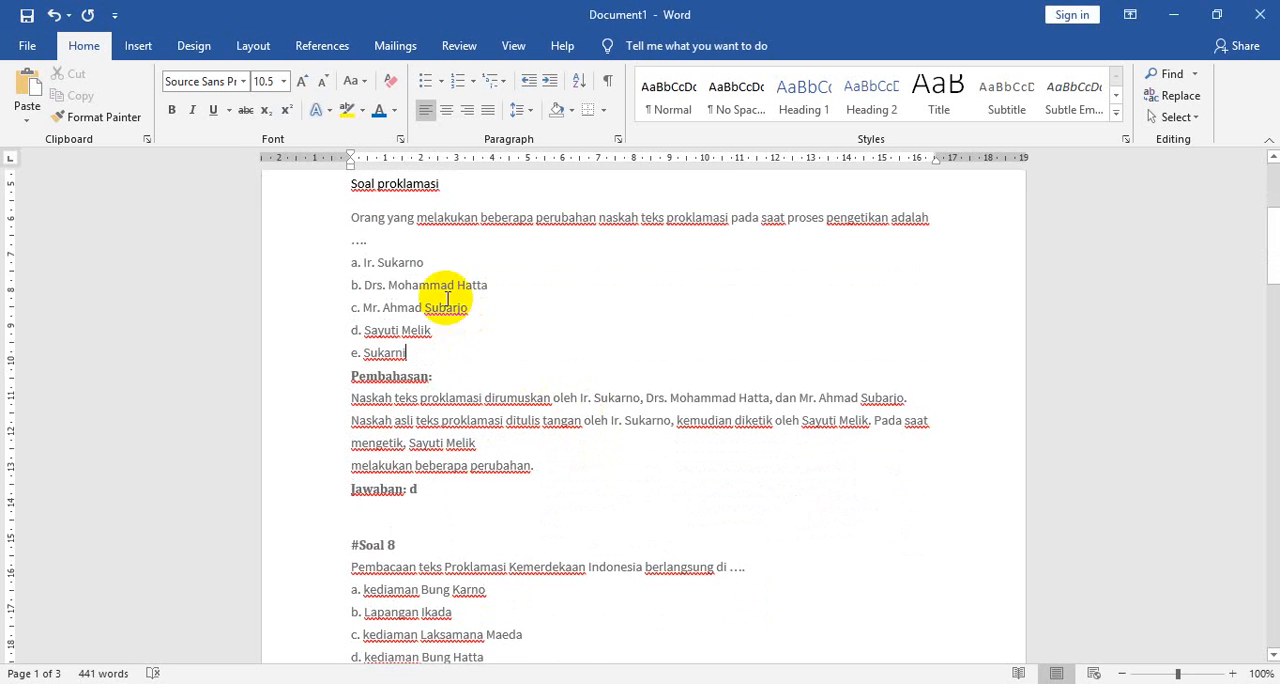
pyautogui.moveTo(347, 221); pyautogui.dragTo(358, 238)
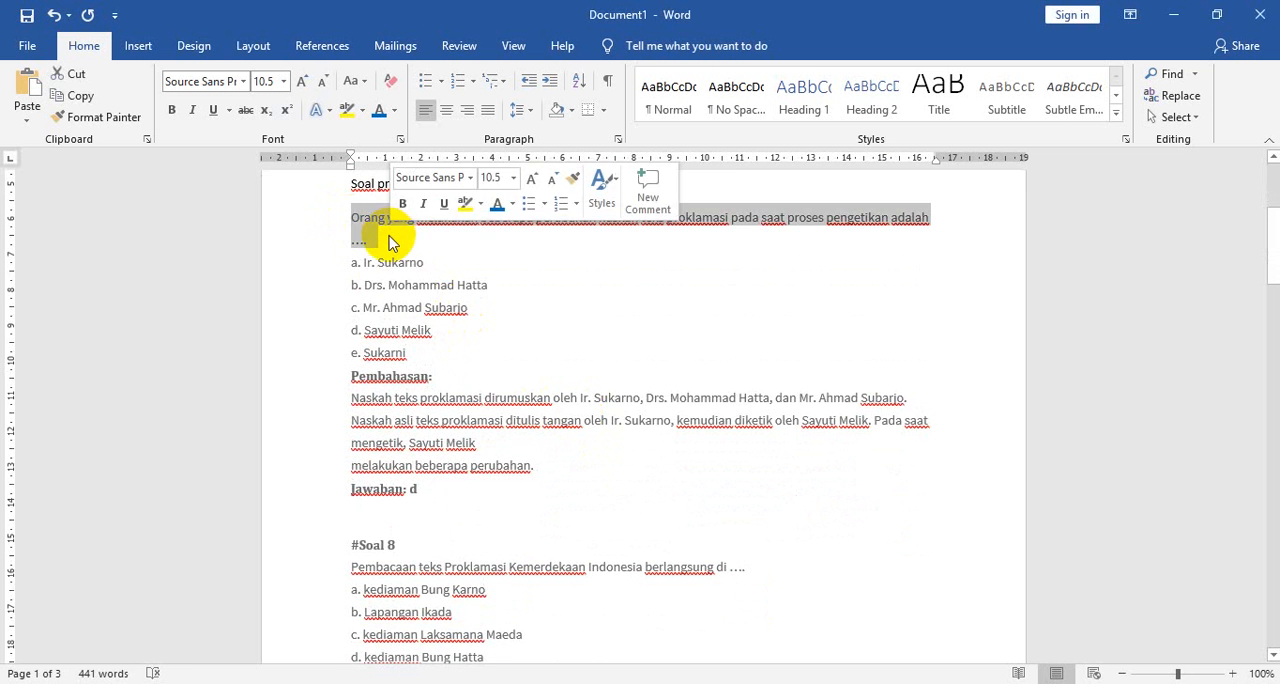
pyautogui.rightClick(362, 232)
pyautogui.click(405, 263)
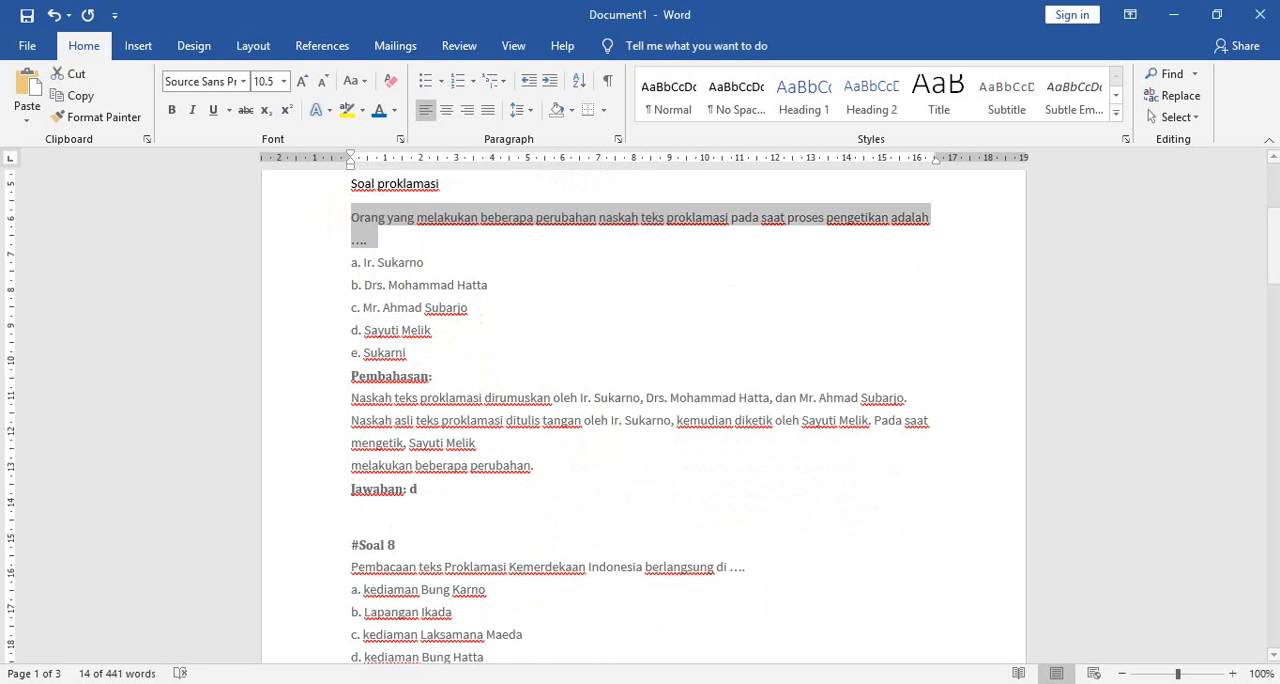
pyautogui.hotkey('alt', 'Tab')
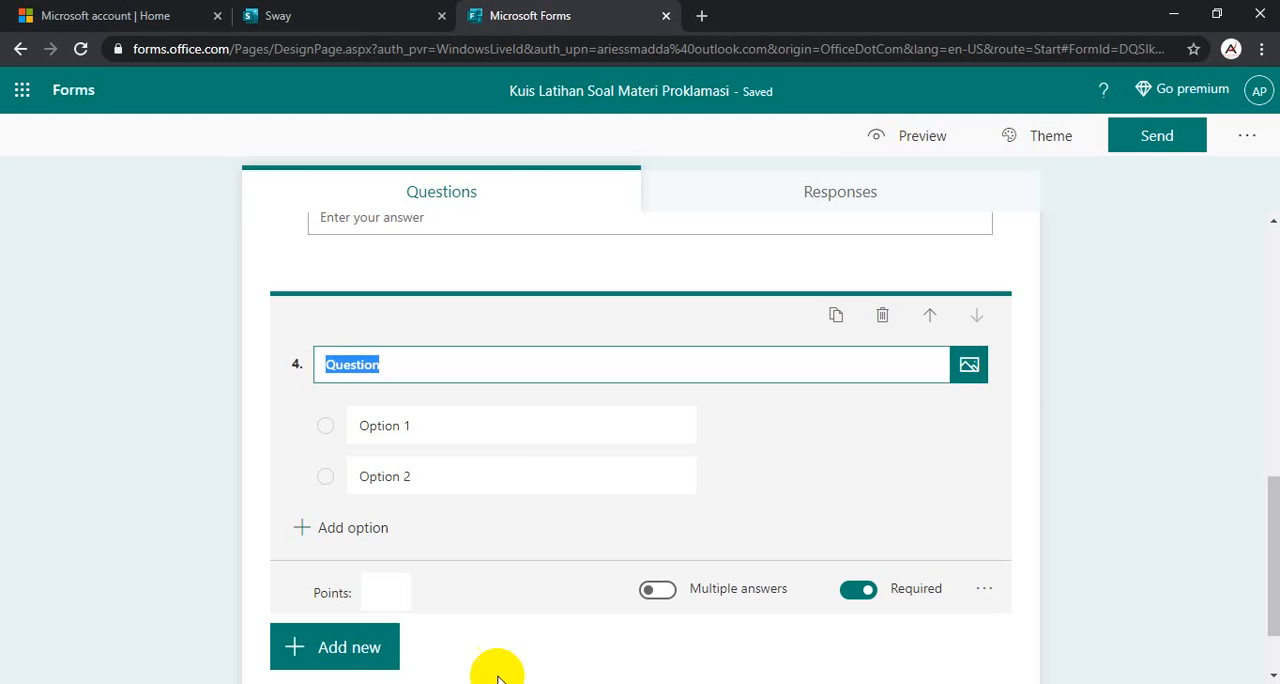
pyautogui.hotkey('ctrl', 'v')
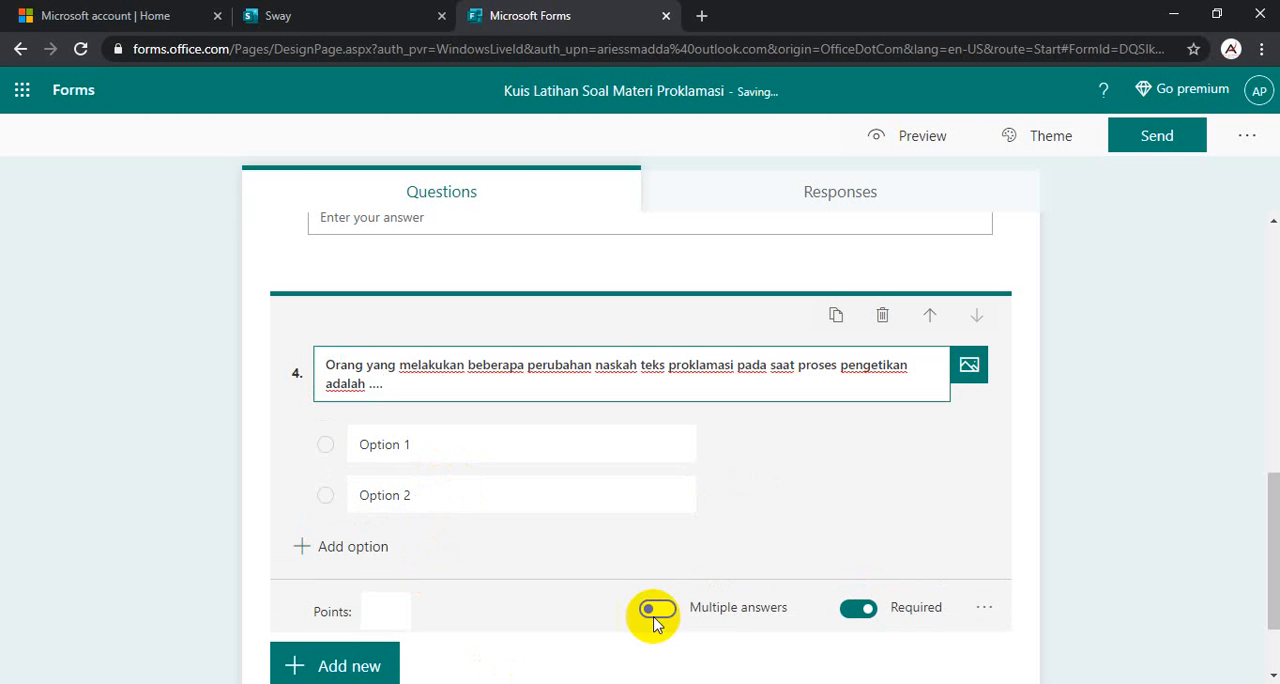
# - Copy the five answer options a. to e. of the first question from the Word document Document1 into question 4's options, starting at Option 1
pyautogui.click(667, 683)
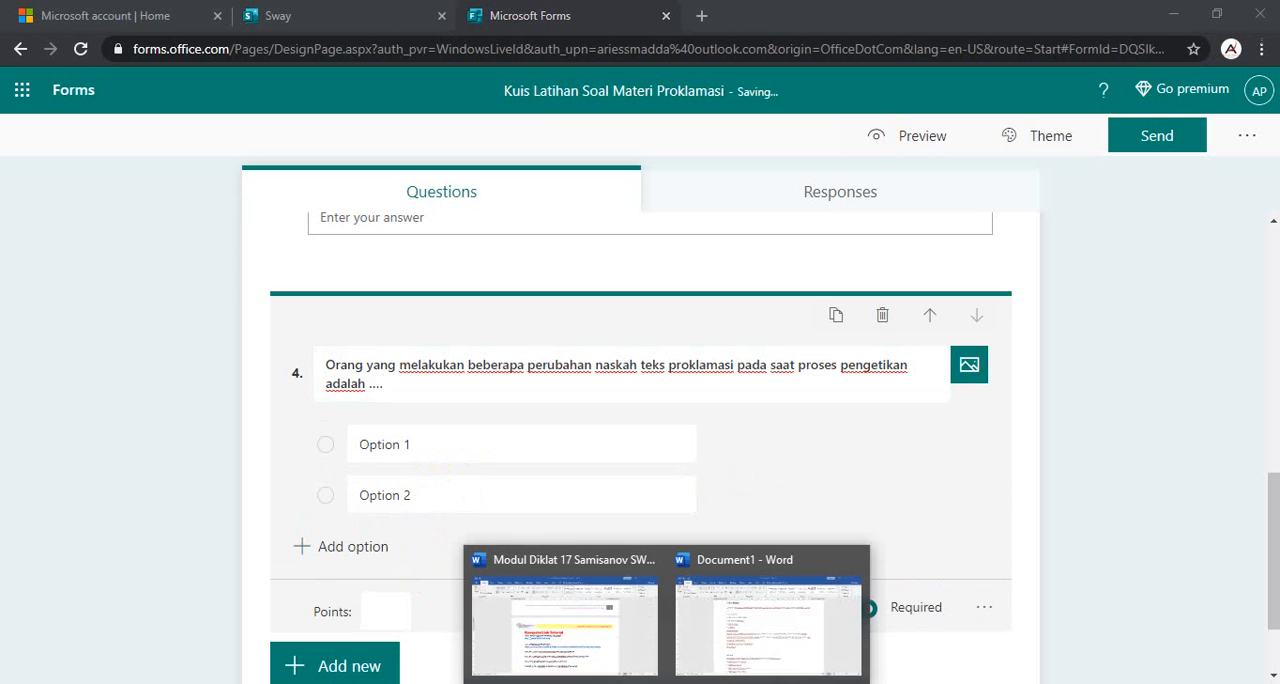
pyautogui.click(775, 678)
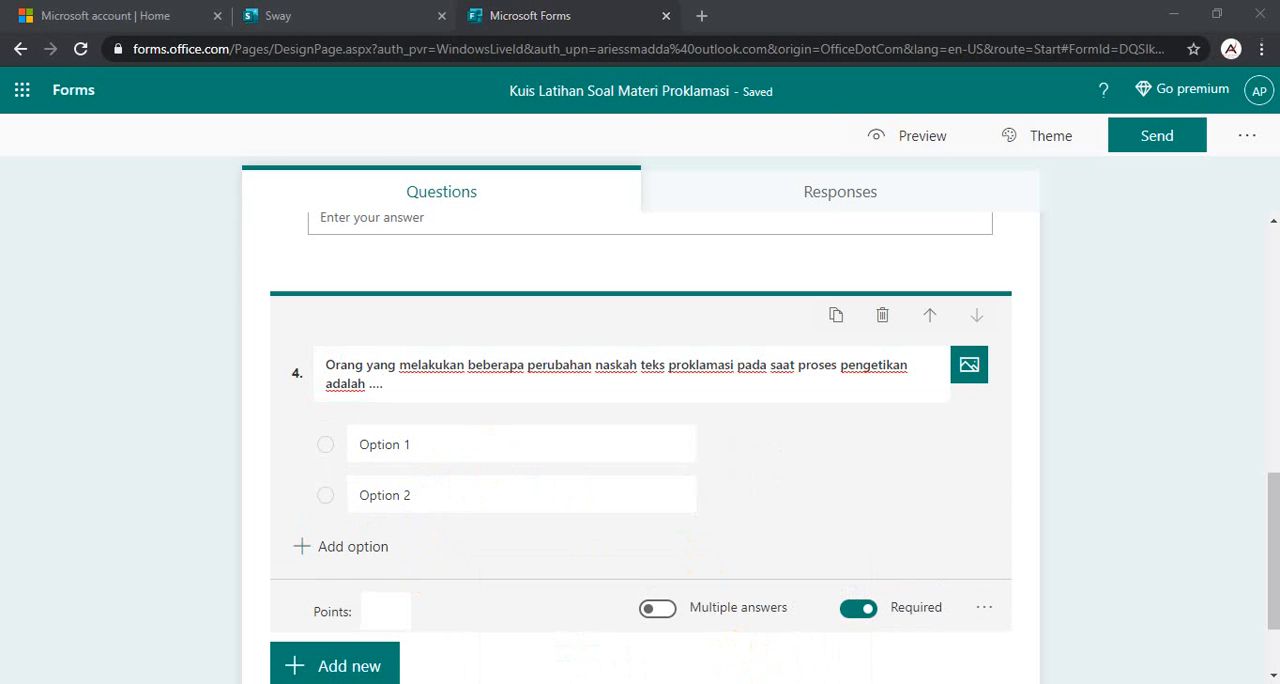
pyautogui.click(703, 545)
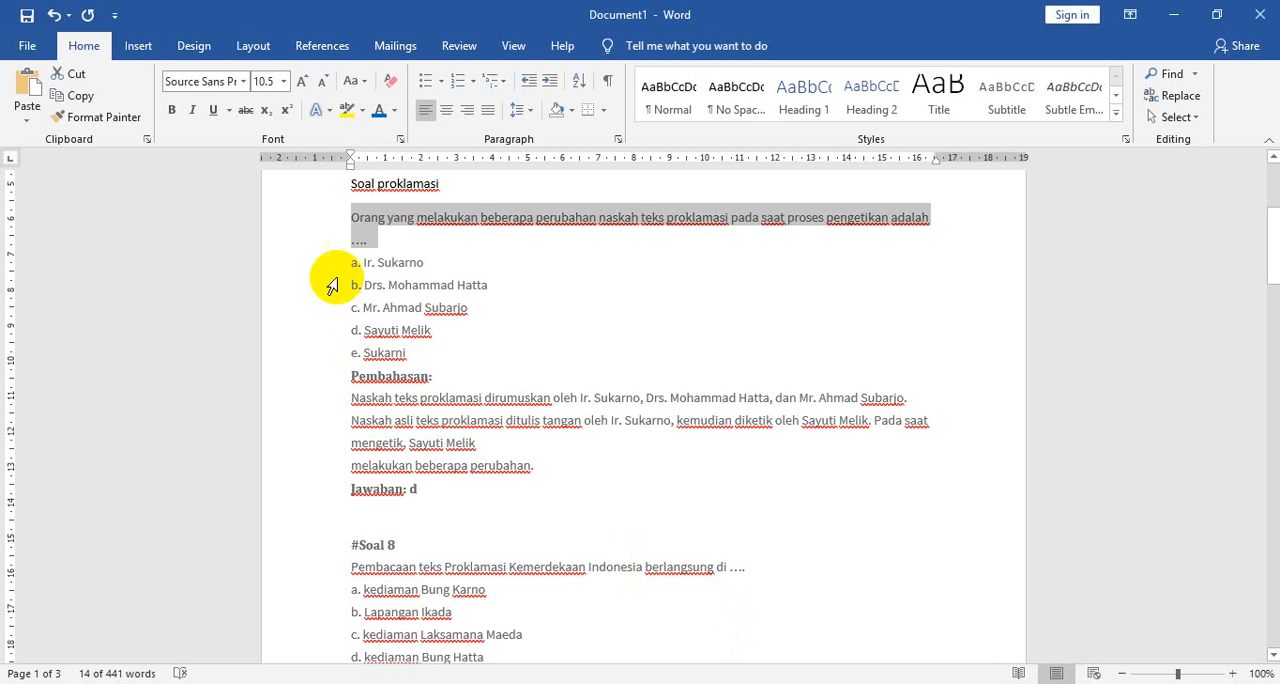
pyautogui.moveTo(325, 272); pyautogui.dragTo(329, 350)
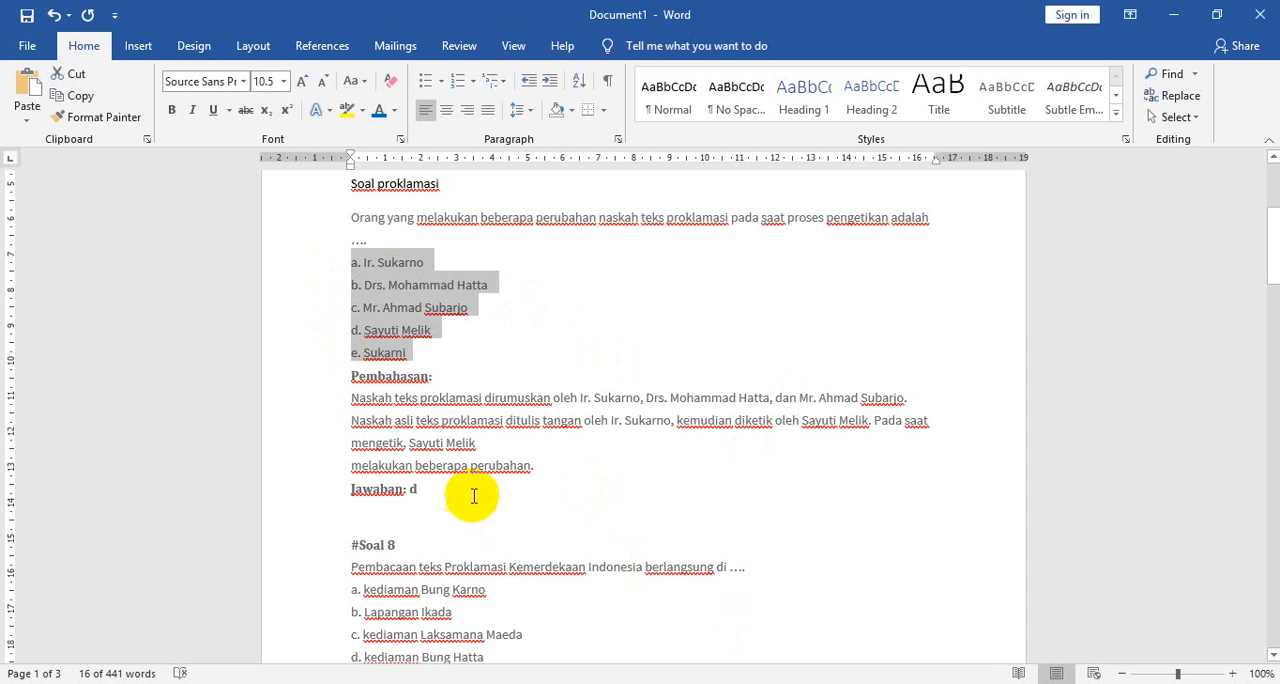
pyautogui.click(84, 96)
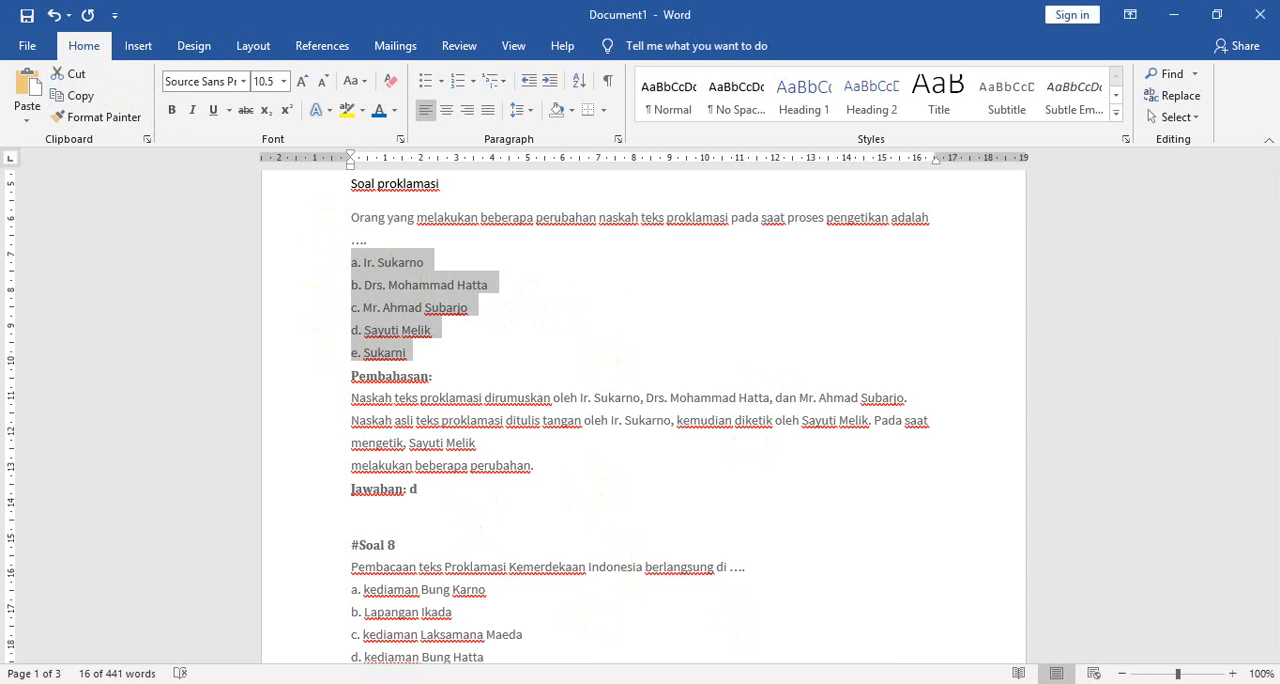
pyautogui.hotkey('alt', 'Tab')
pyautogui.click(400, 443)
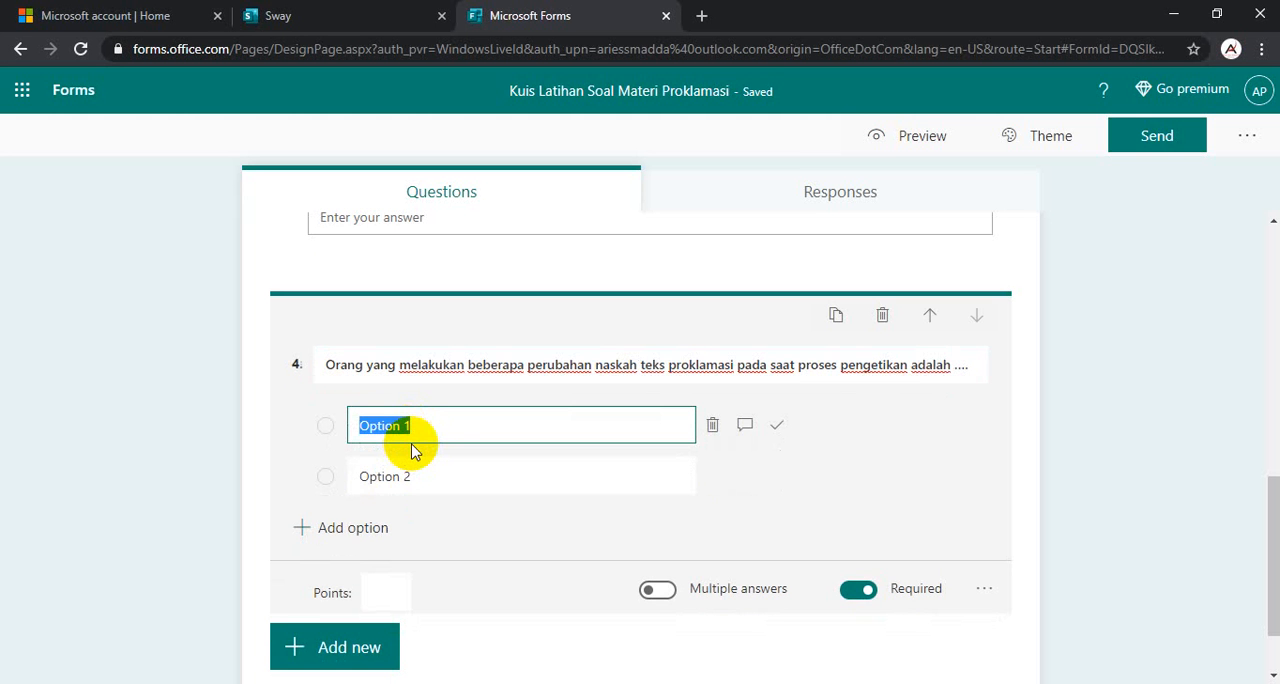
pyautogui.hotkey('ctrl', 'v')
pyautogui.scroll(-2, 437, 450)
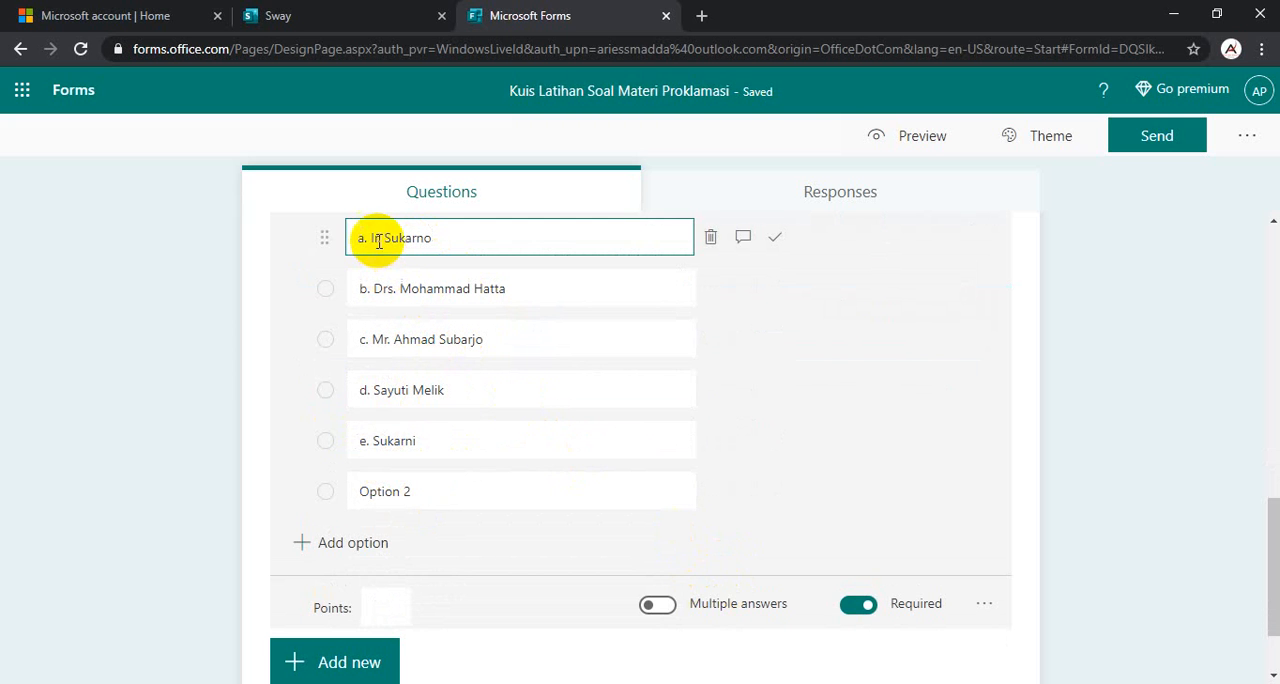
# - Remove the letter prefixes a. to e. from question 4's answer options and delete the leftover "Option 2"
pyautogui.moveTo(372, 237); pyautogui.dragTo(338, 240)
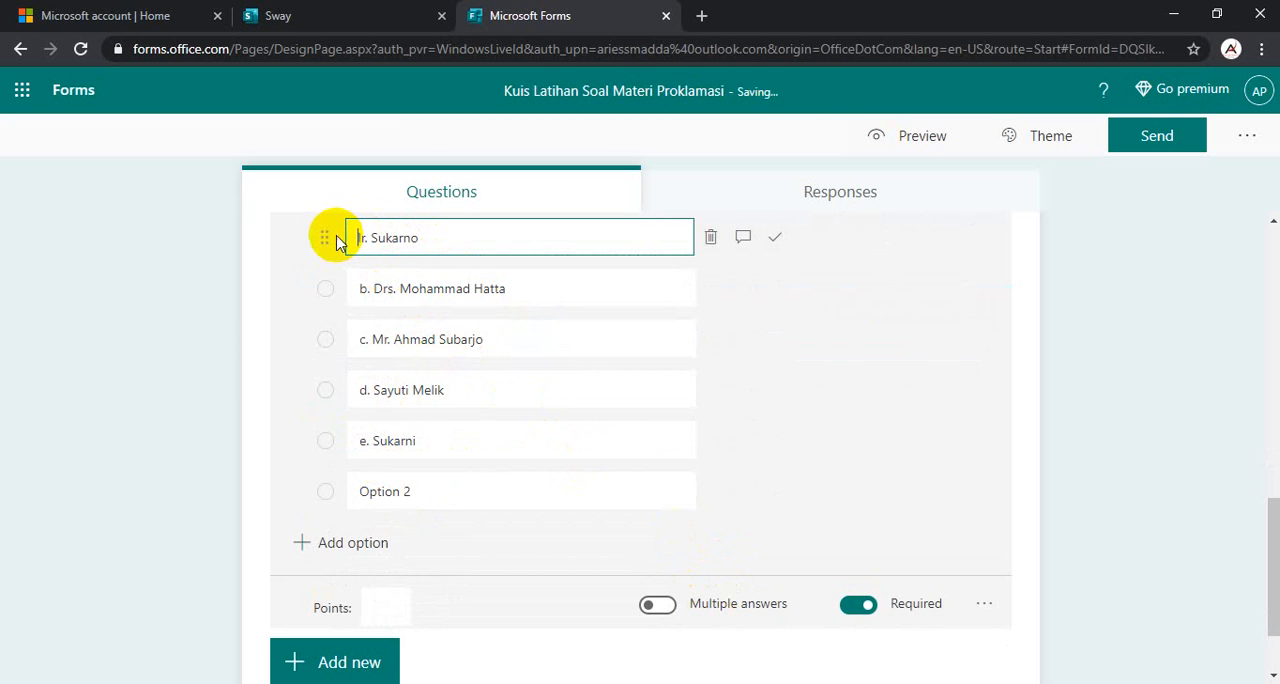
pyautogui.click(373, 288)
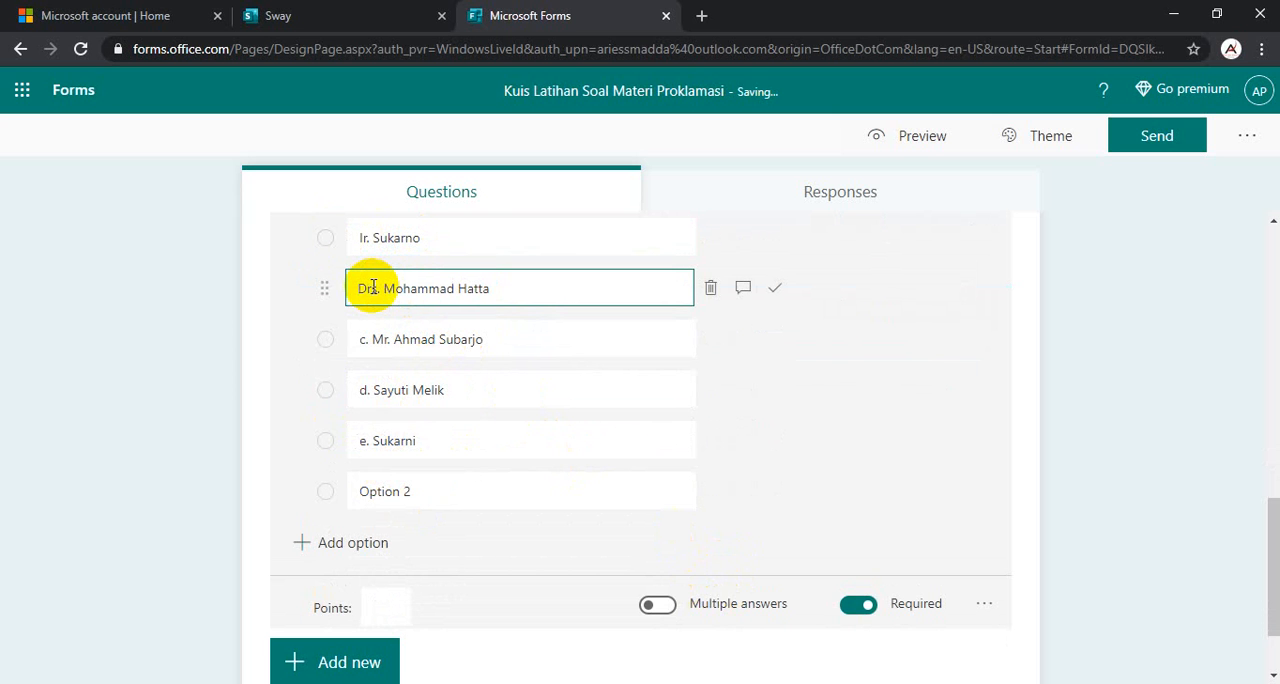
pyautogui.click(358, 339)
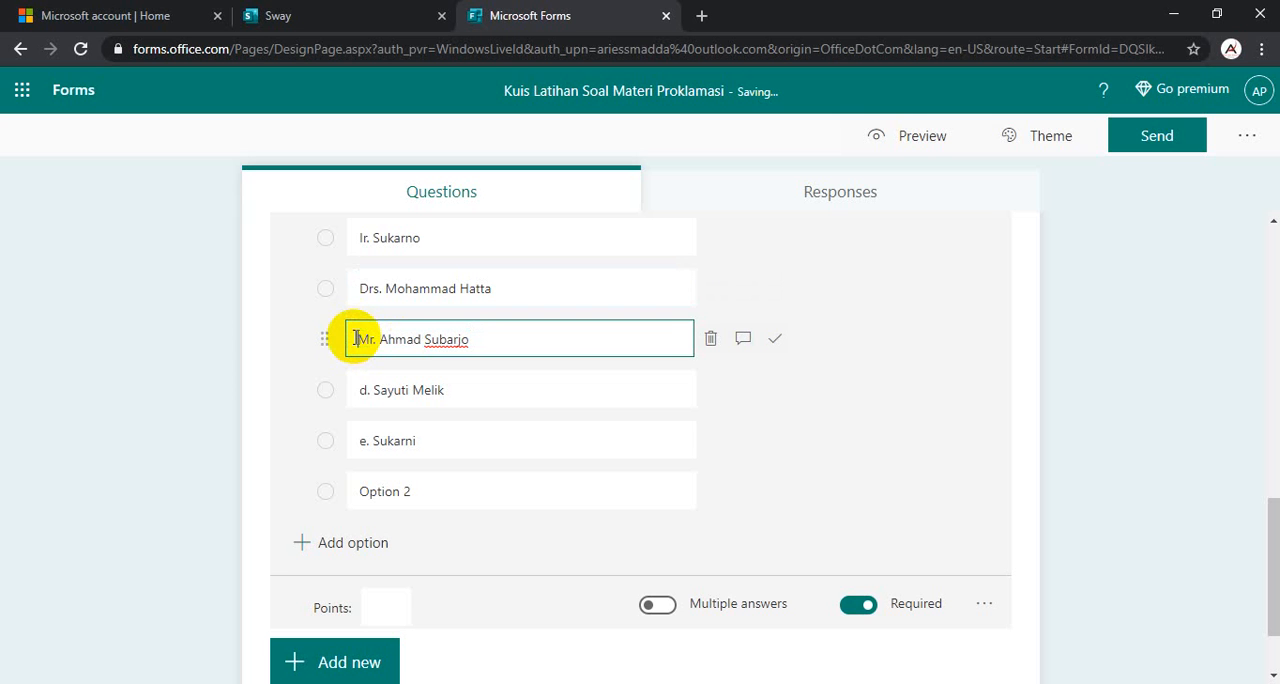
pyautogui.click(387, 390)
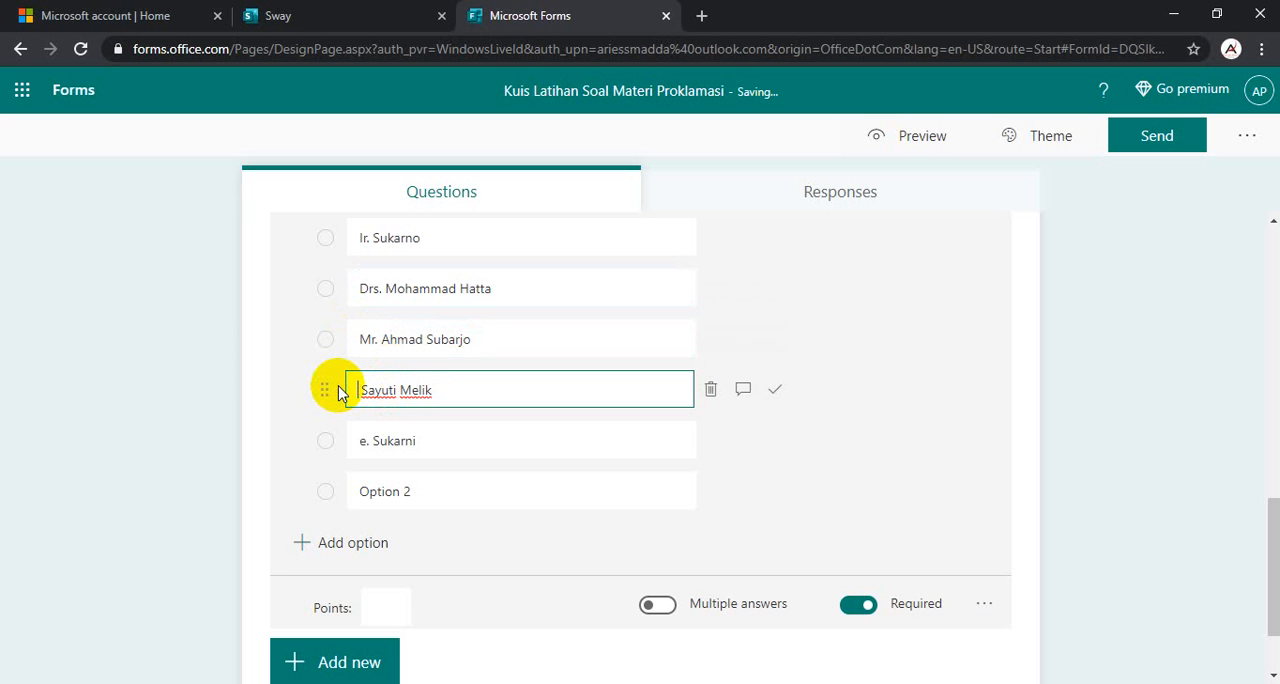
pyautogui.click(376, 437)
pyautogui.click(371, 440)
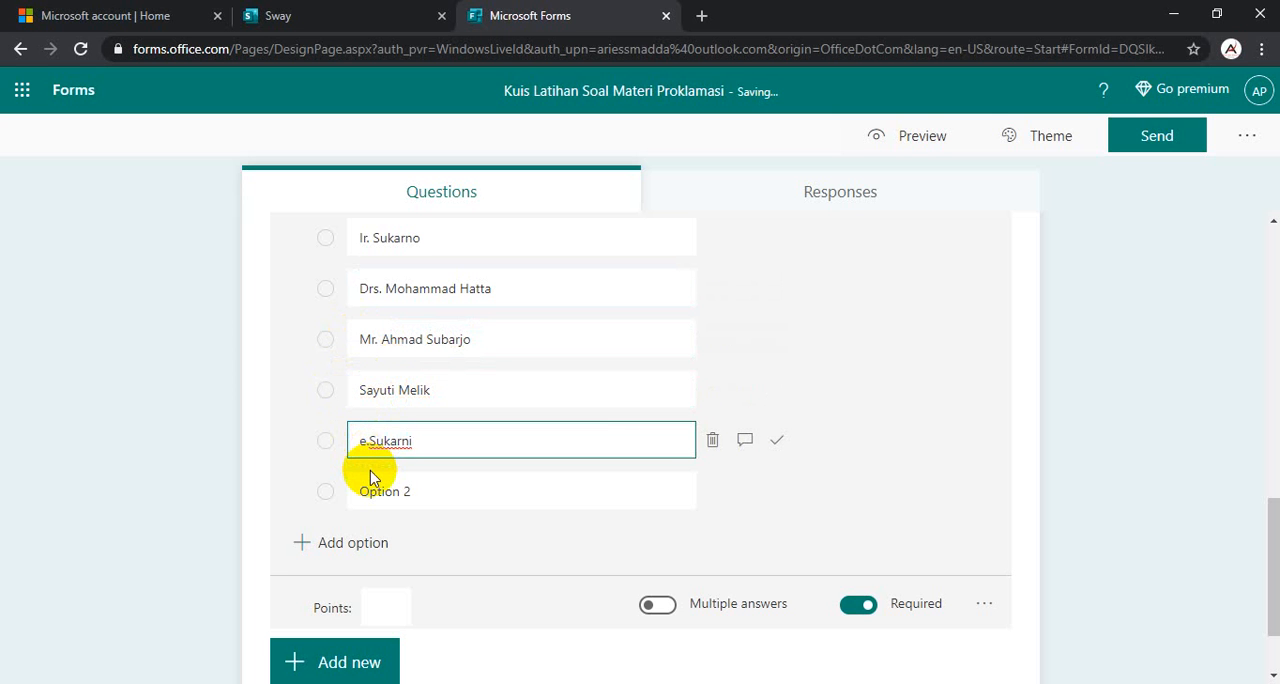
pyautogui.click(452, 490)
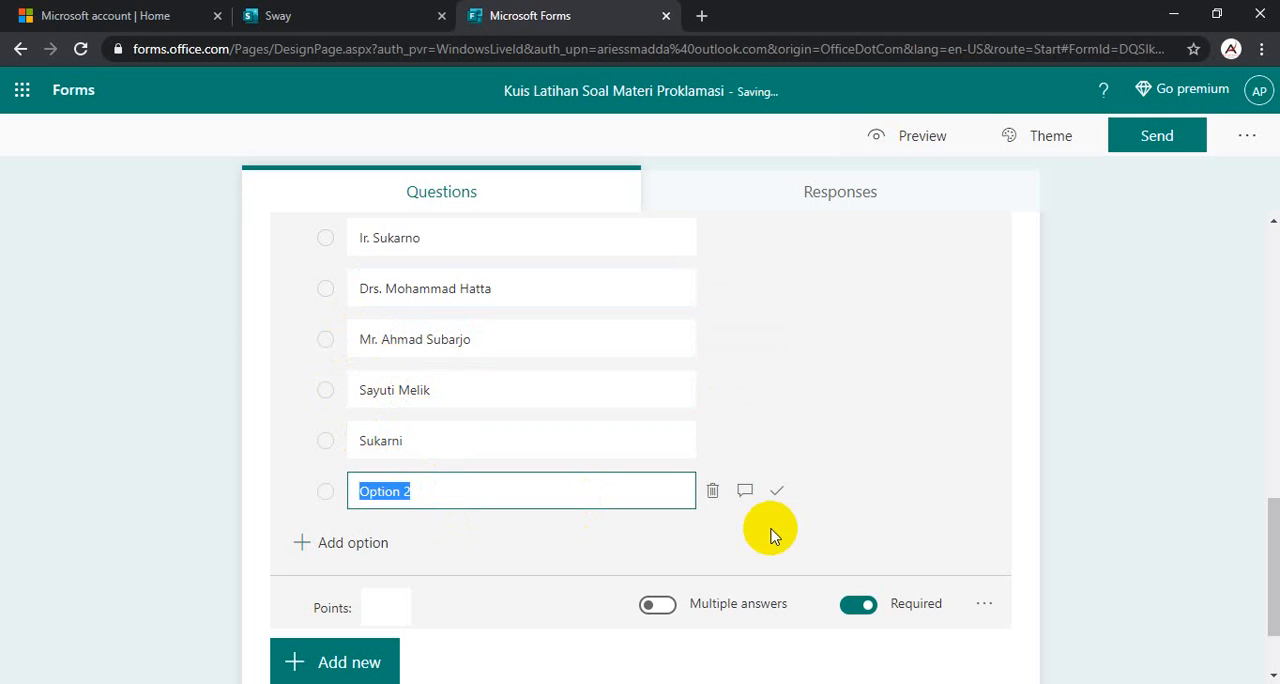
pyautogui.click(711, 492)
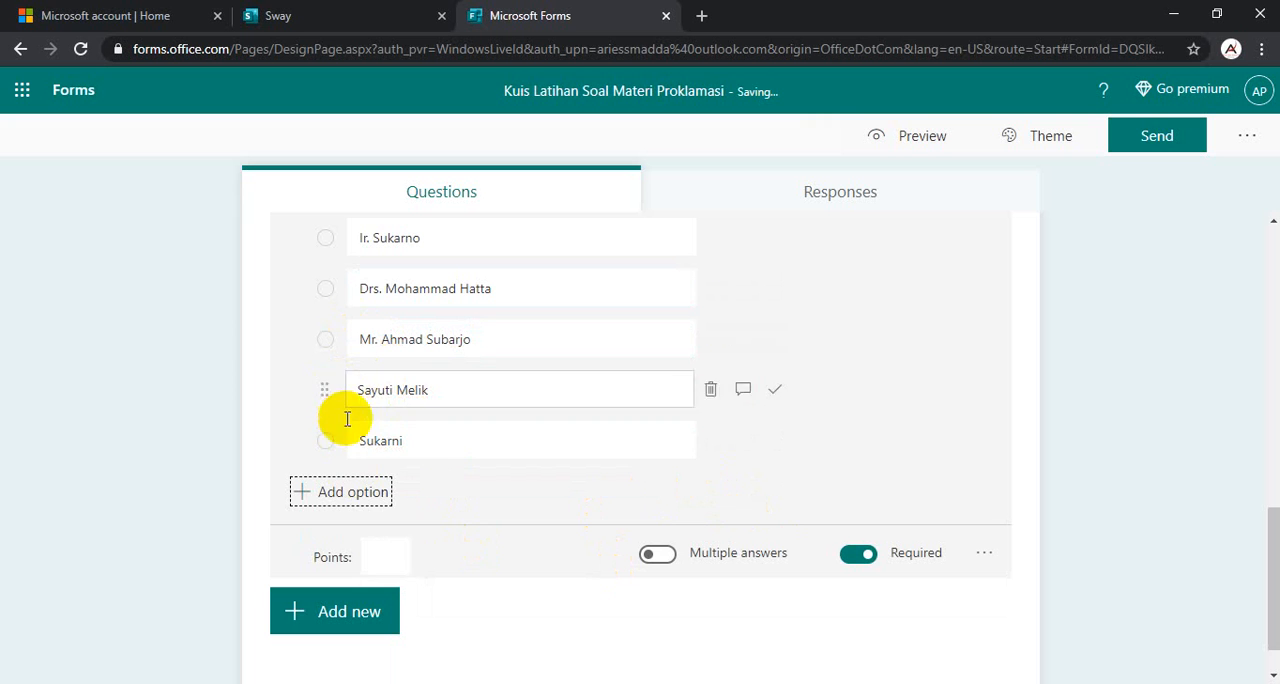
# - Mark "Sayuti Melik" as the correct answer of question 4 and set its points to 20
pyautogui.scroll(2, 337, 312)
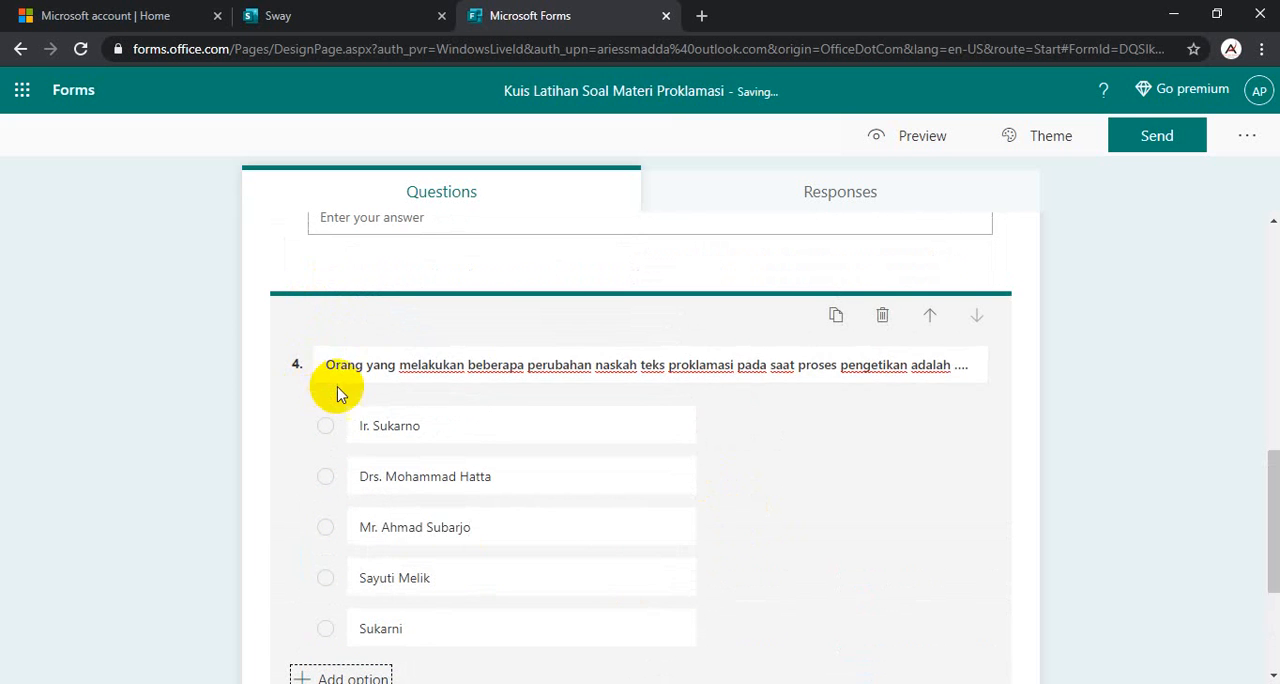
pyautogui.scroll(-2, 343, 392)
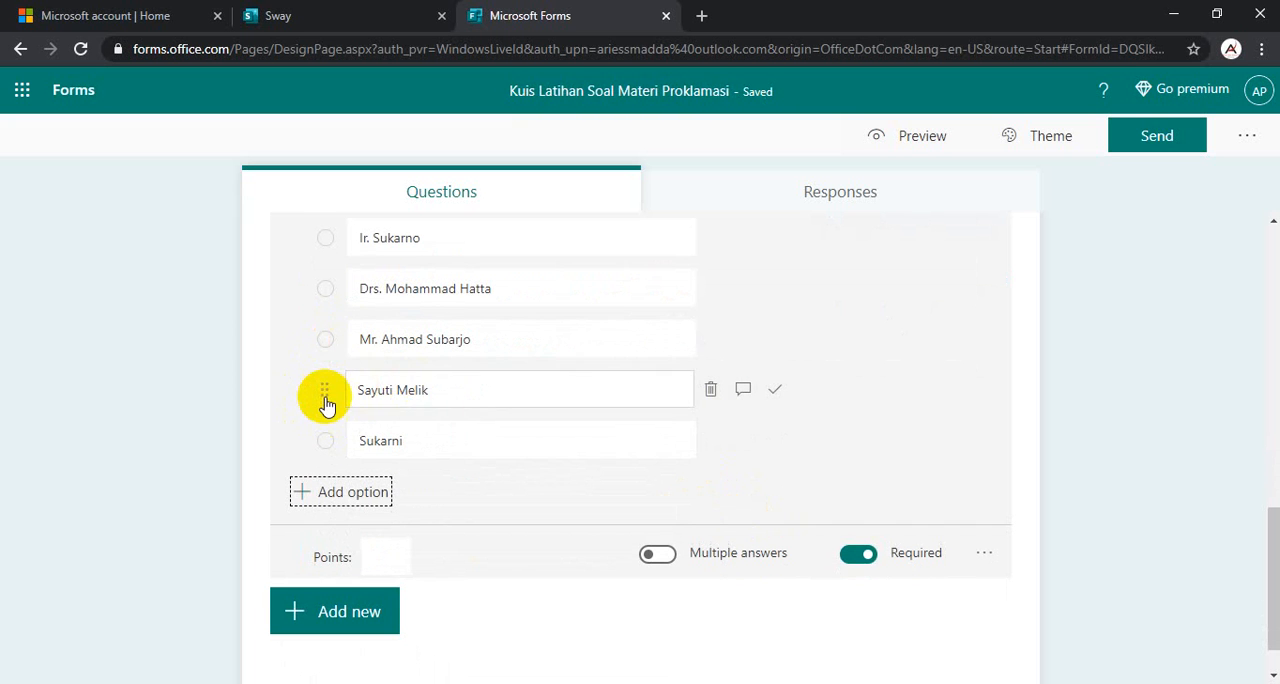
pyautogui.click(325, 395)
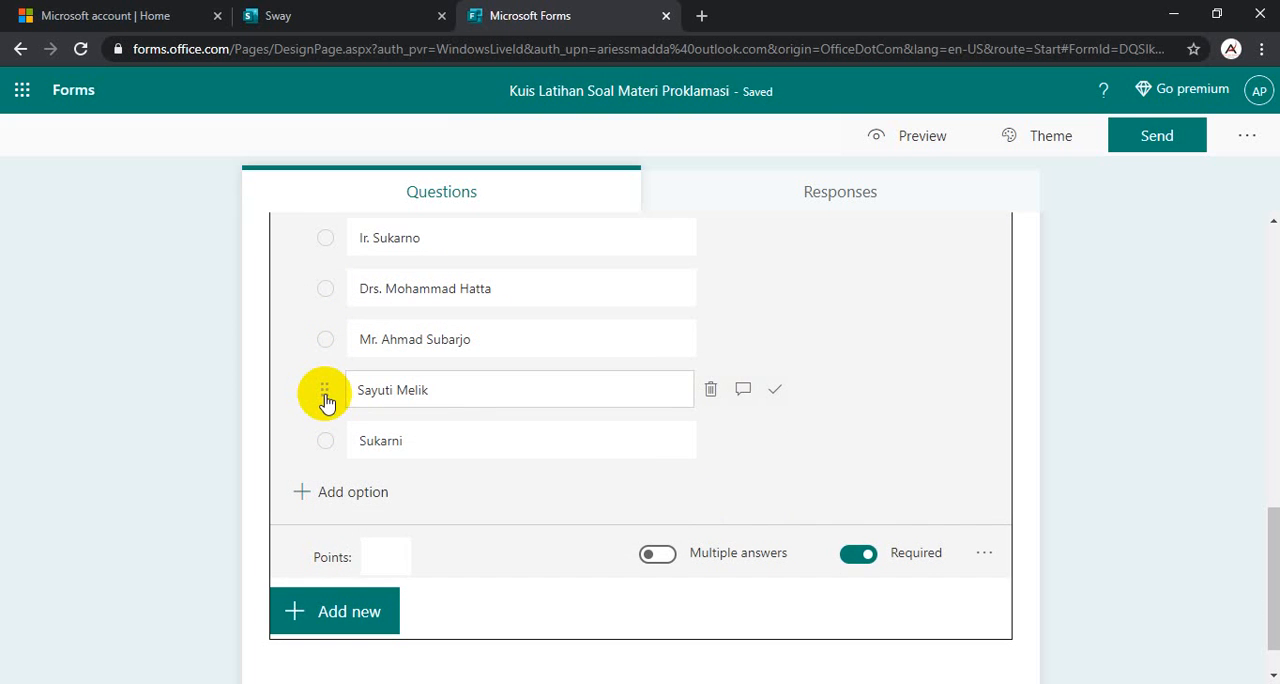
pyautogui.click(776, 393)
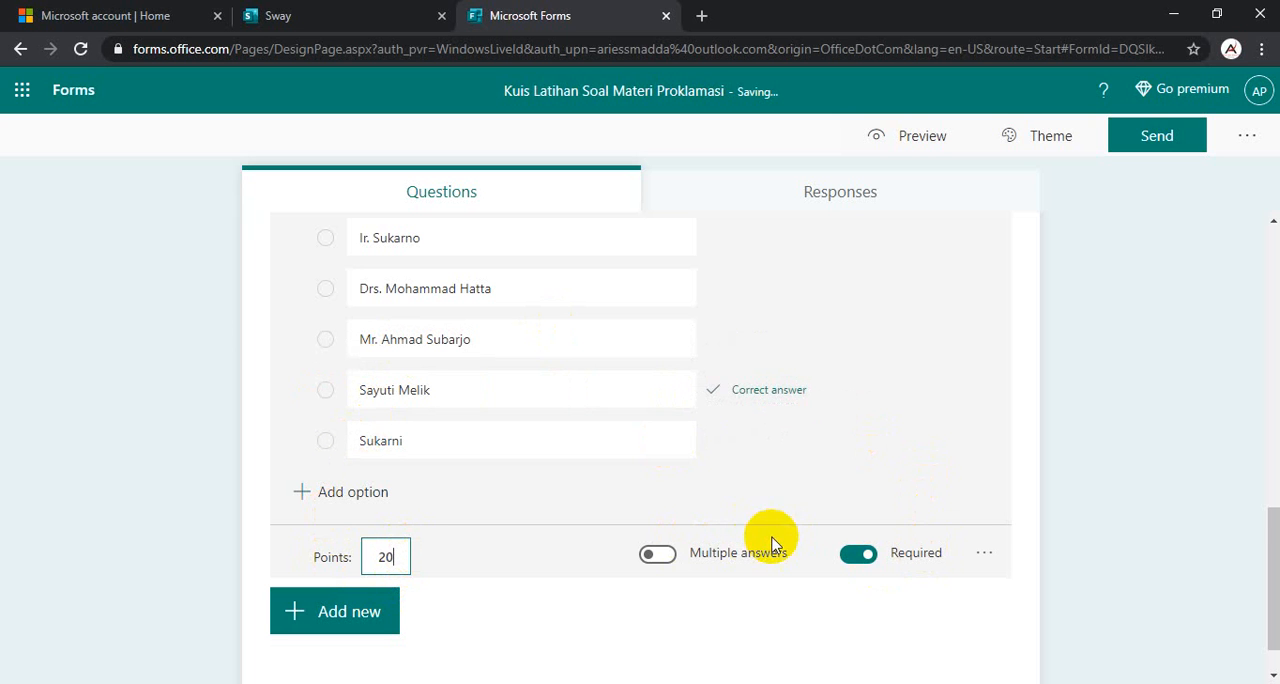
# - Add another choice question below question 4
pyautogui.scroll(-1, 772, 545)
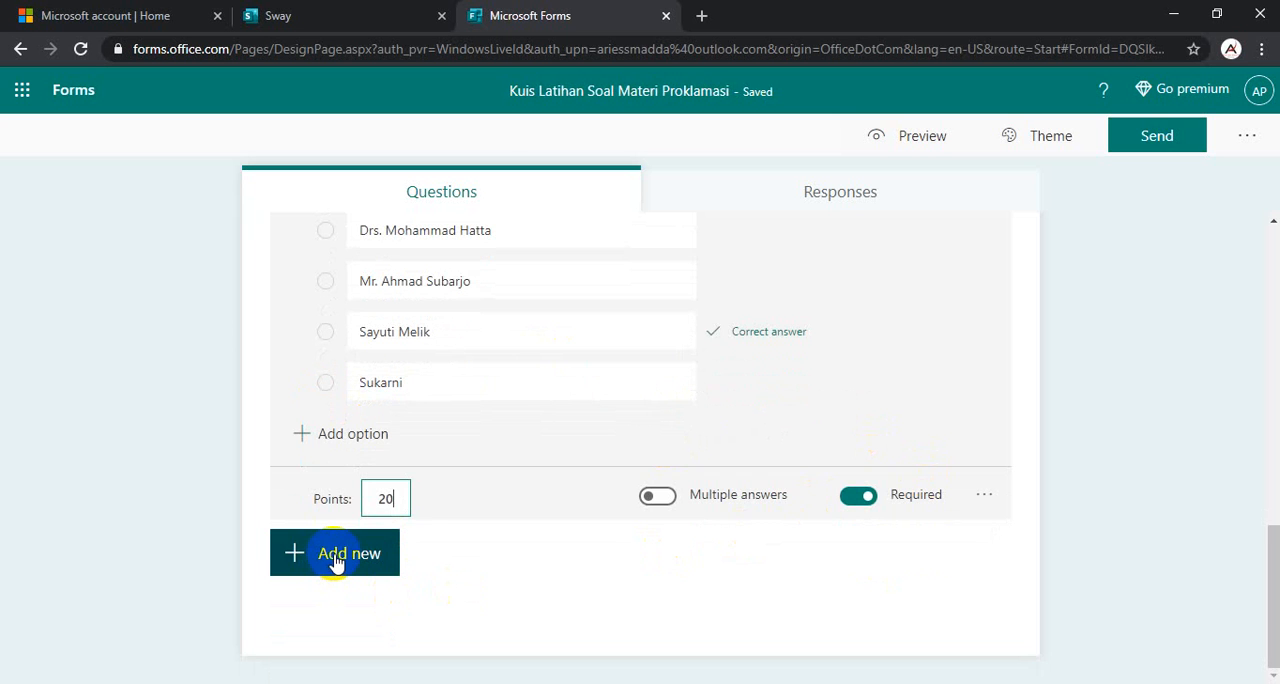
pyautogui.click(335, 560)
pyautogui.click(383, 560)
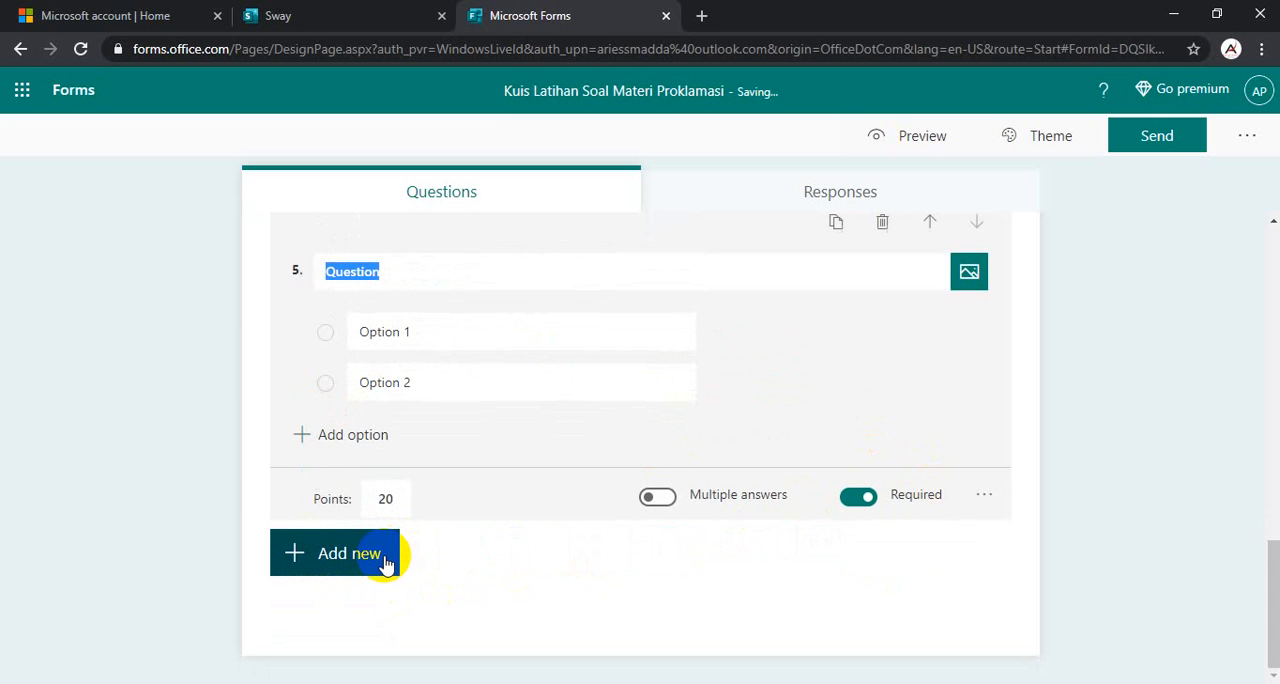
# - Title question 5 with "Pembacaan teks Proklamasi Kemerdekaan Indonesia berlangsung di ....", copied from #Soal 8 in the Word document Document1
pyautogui.moveTo(671, 683)
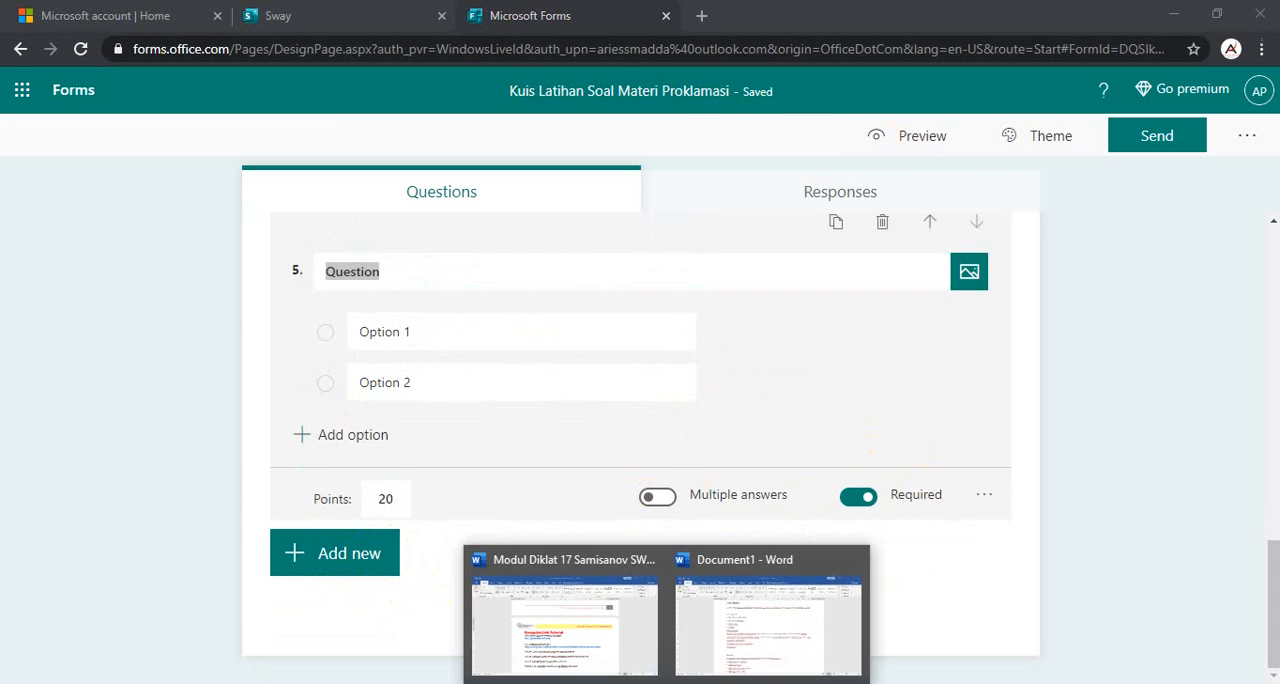
pyautogui.click(723, 629)
pyautogui.scroll(-2, 553, 425)
pyautogui.scroll(-2, 553, 425)
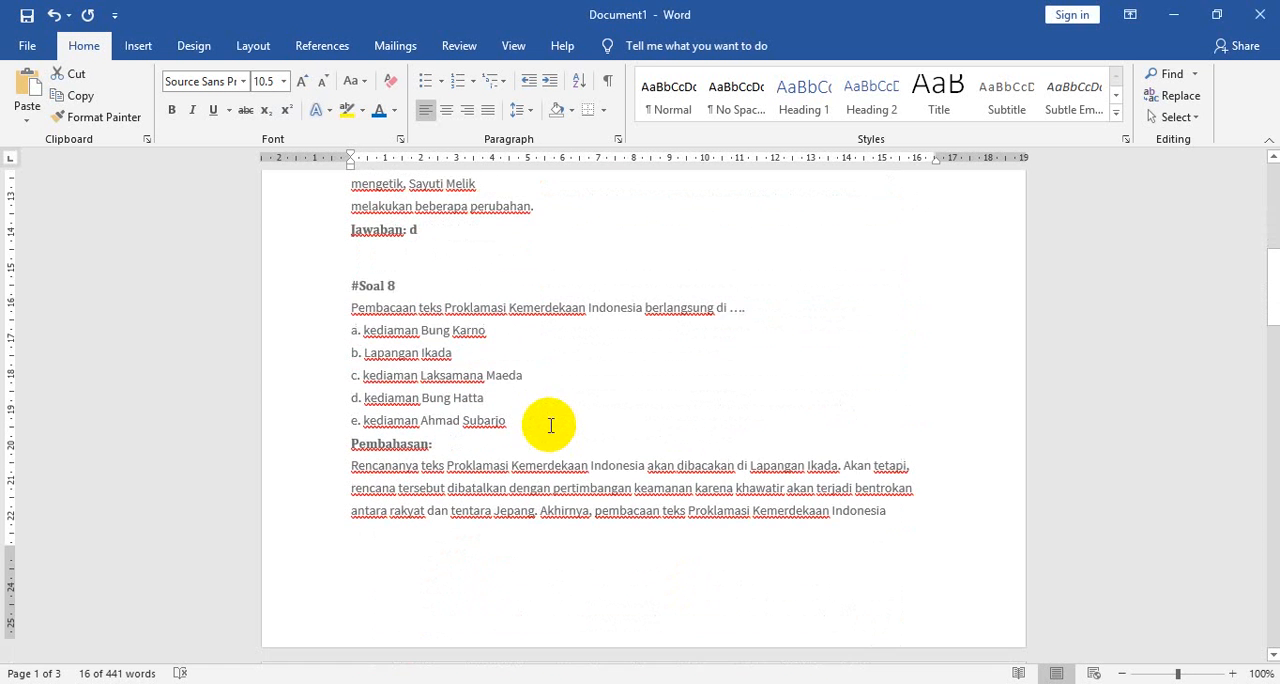
pyautogui.scroll(-5, 471, 466)
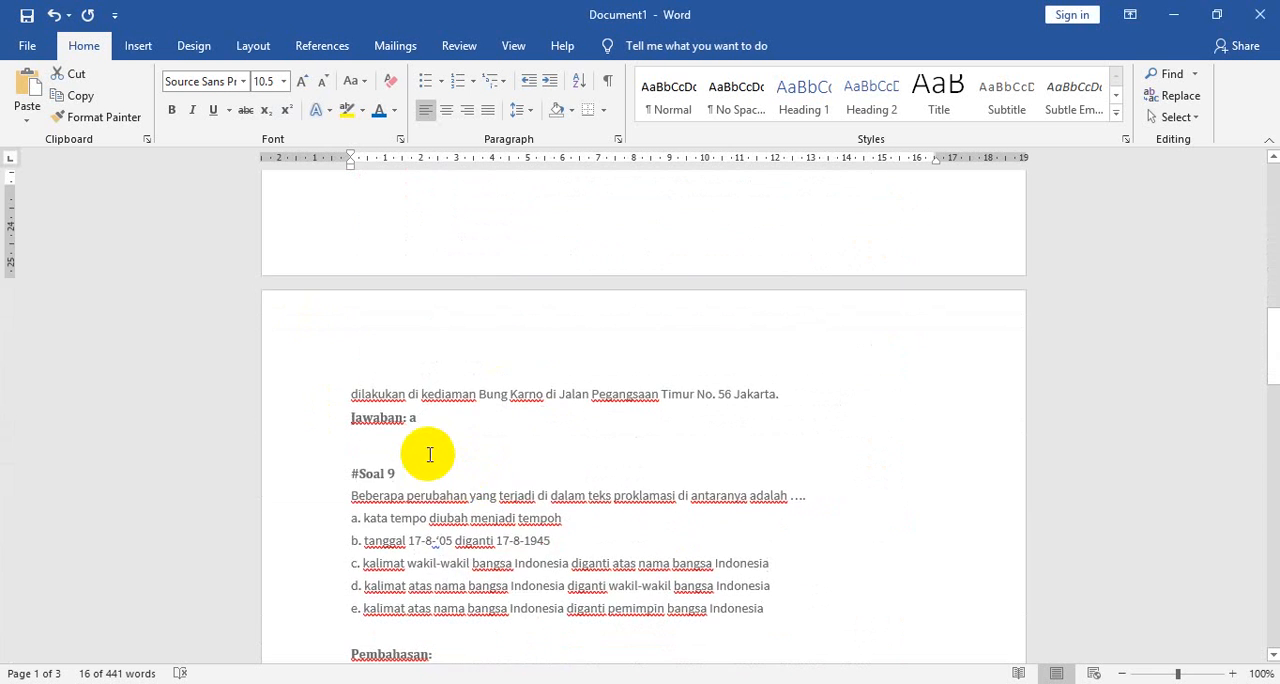
pyautogui.scroll(8, 429, 452)
pyautogui.click(316, 388)
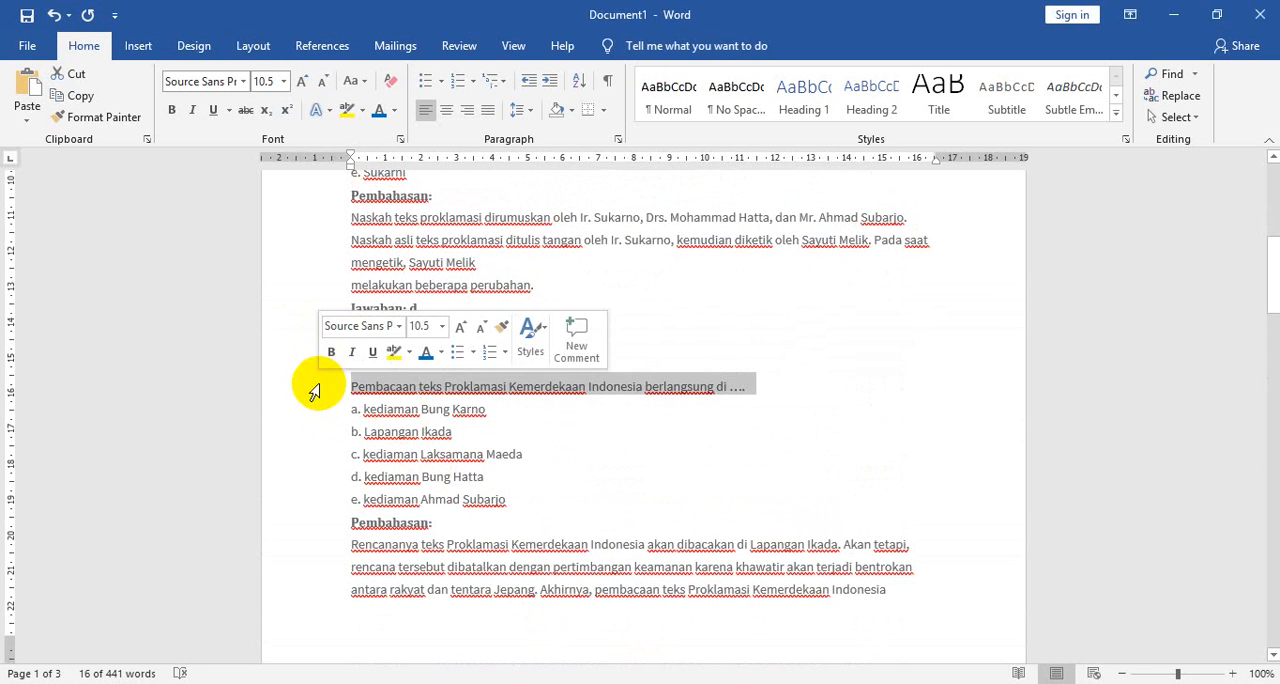
pyautogui.rightClick(440, 392)
pyautogui.click(484, 425)
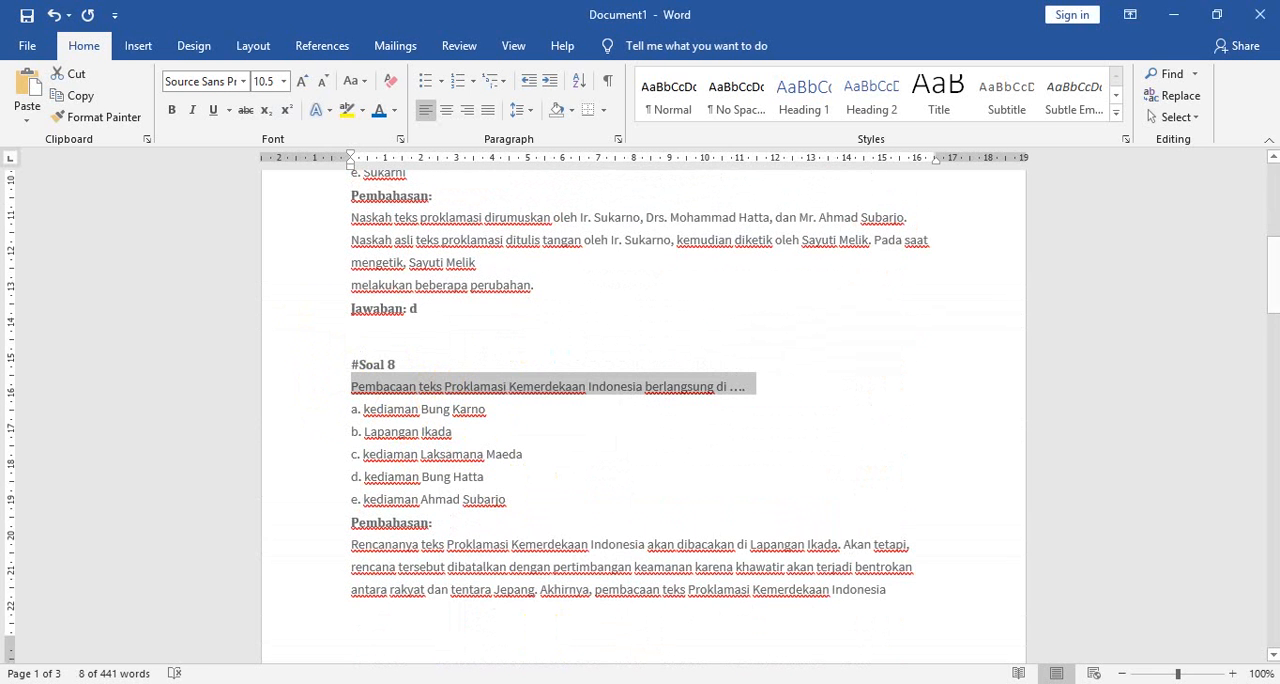
pyautogui.hotkey('alt', 'Tab')
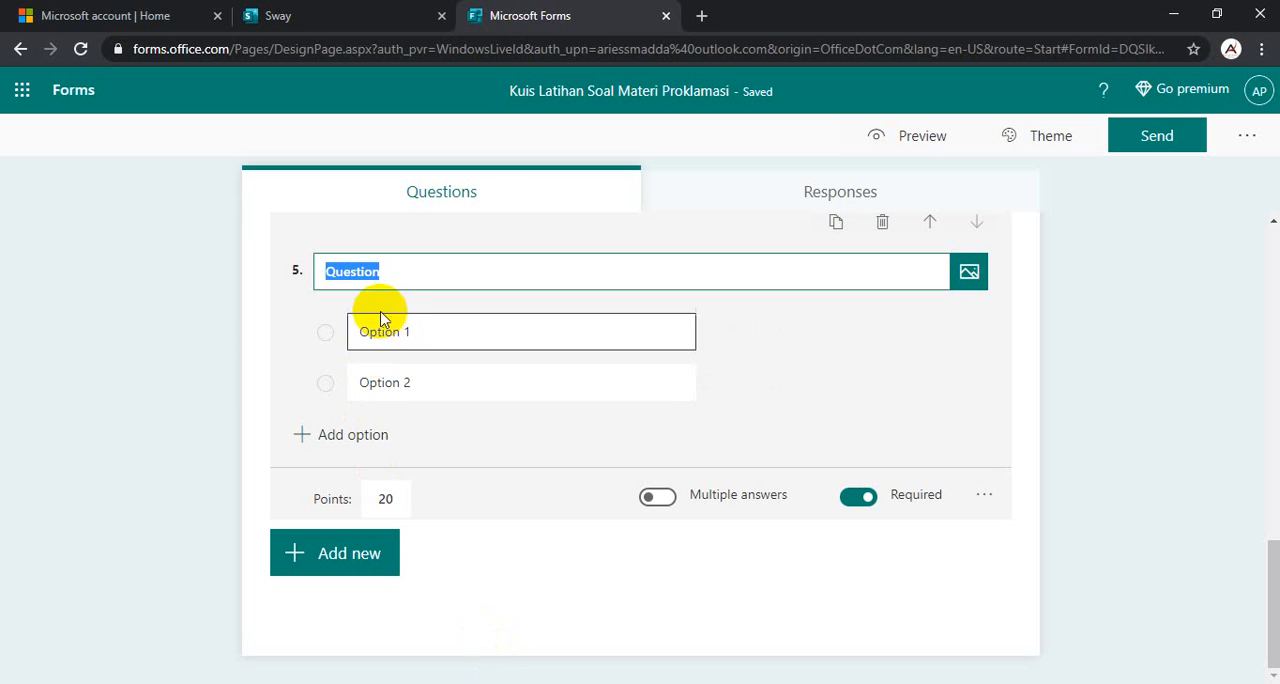
pyautogui.hotkey('ctrl', 'v')
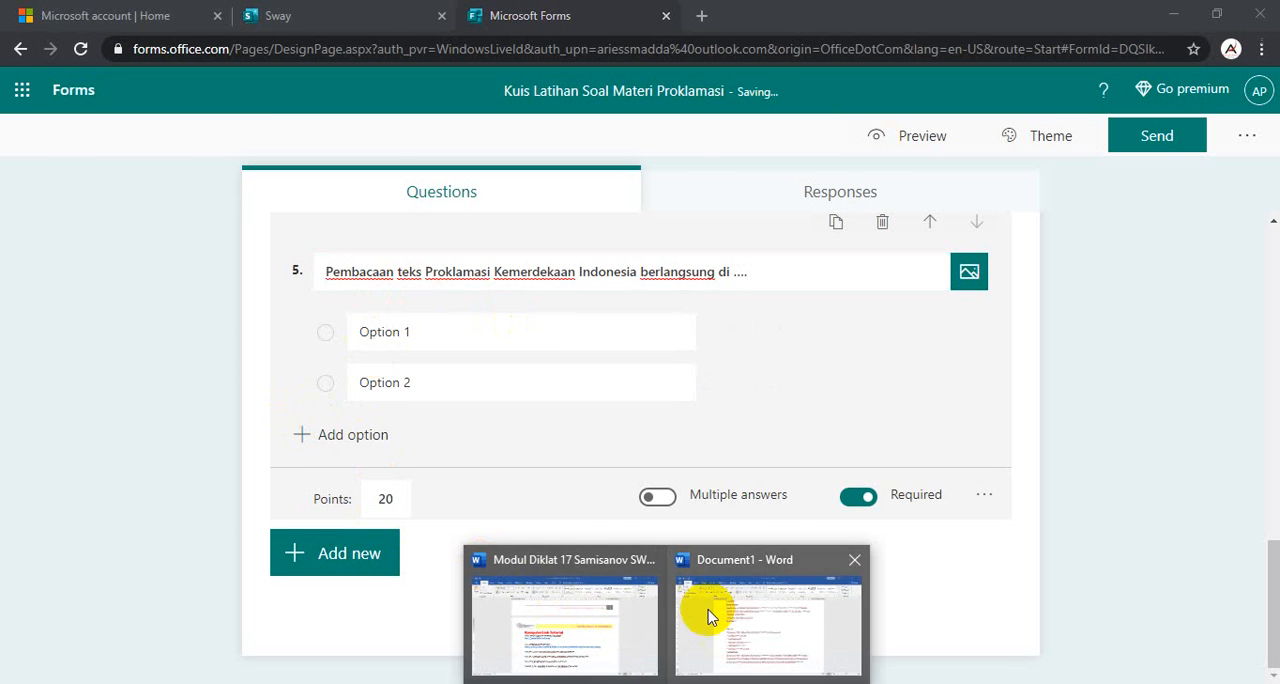
# - Switch to the Word document Document1 and try toggling numbering on the five answer options of #Soal 8
pyautogui.click(709, 610)
pyautogui.moveTo(288, 409); pyautogui.dragTo(309, 500)
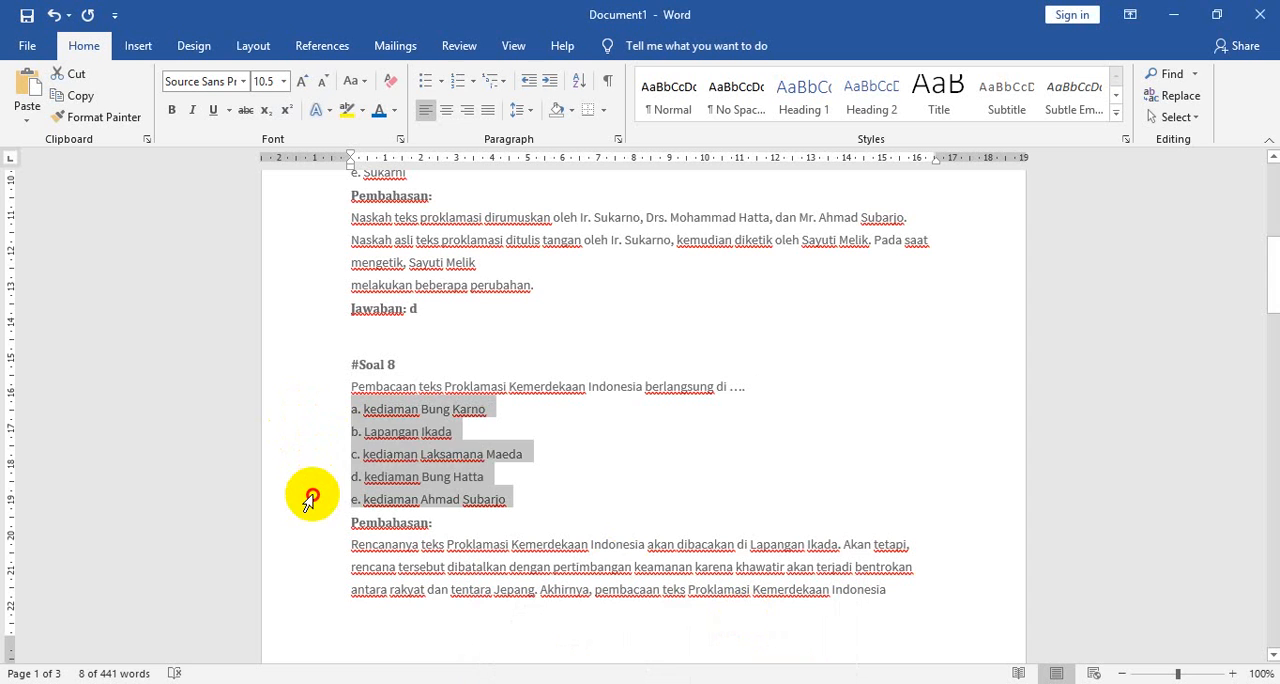
pyautogui.click(458, 86)
pyautogui.click(459, 87)
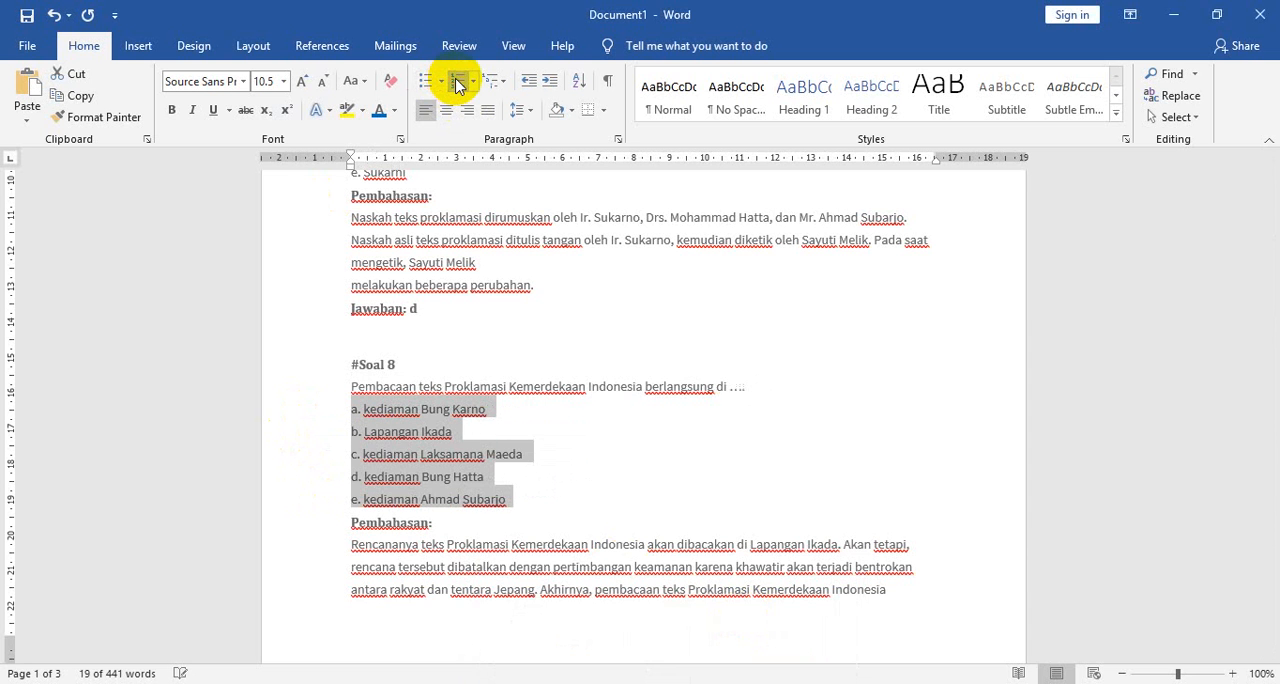
# - Delete the letter prefixes a. to e. from the five answer options under #Soal 8
pyautogui.click(386, 454)
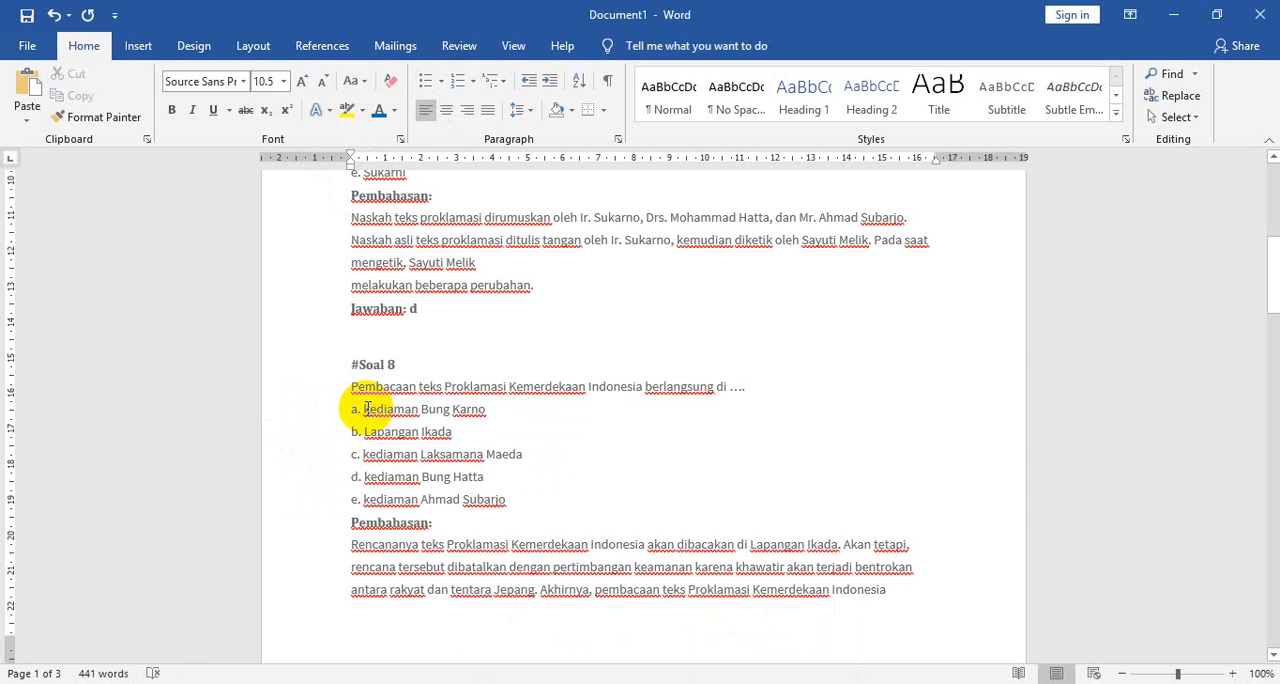
pyautogui.press('Delete')
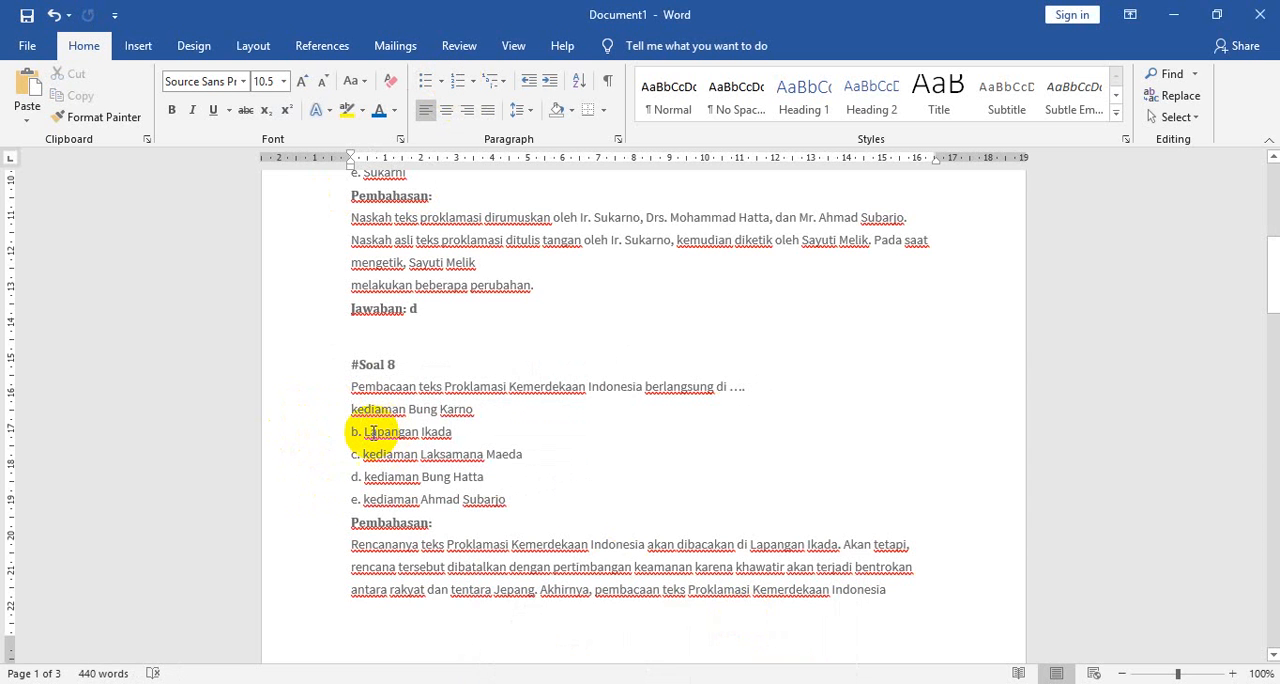
pyautogui.doubleClick(353, 432)
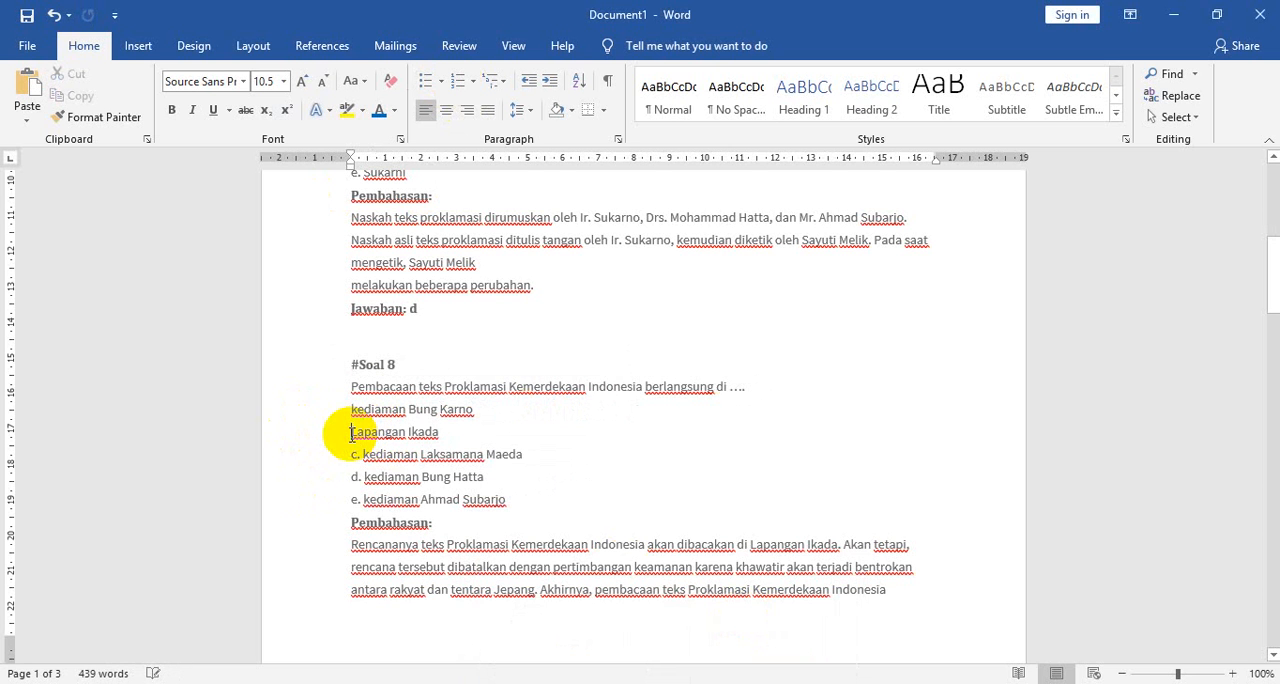
pyautogui.doubleClick(353, 454)
pyautogui.press('Delete')
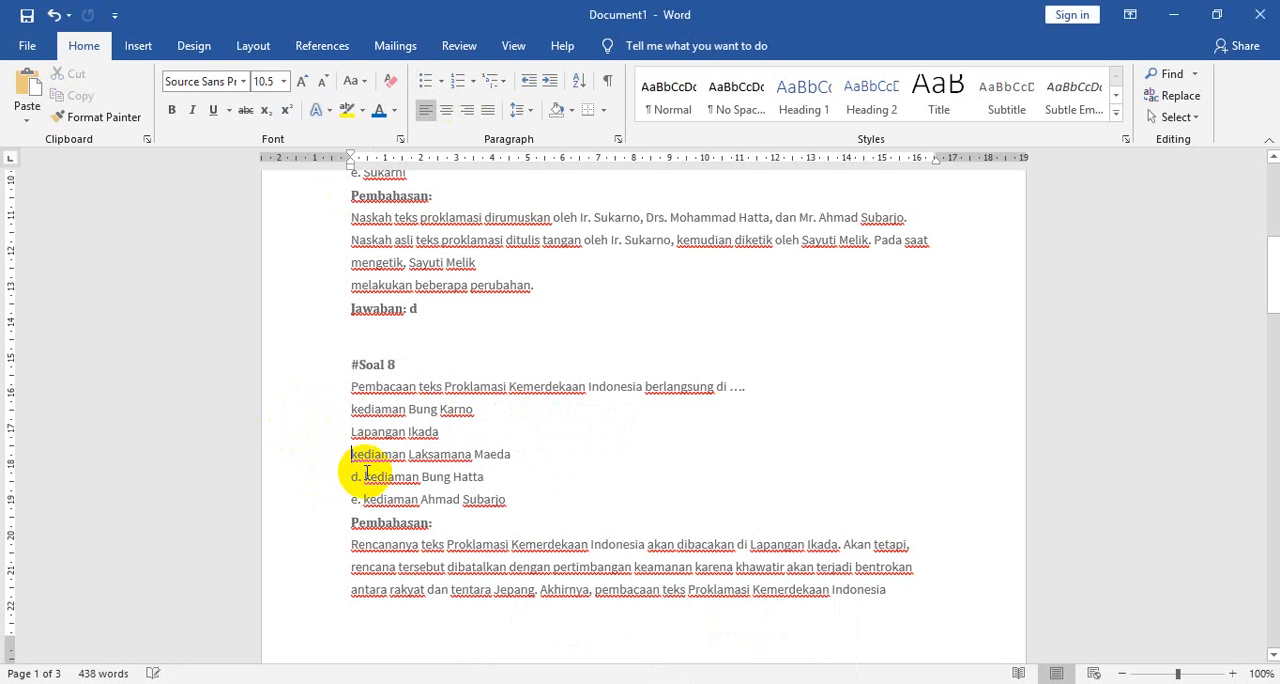
pyautogui.doubleClick(354, 476)
pyautogui.press('Delete')
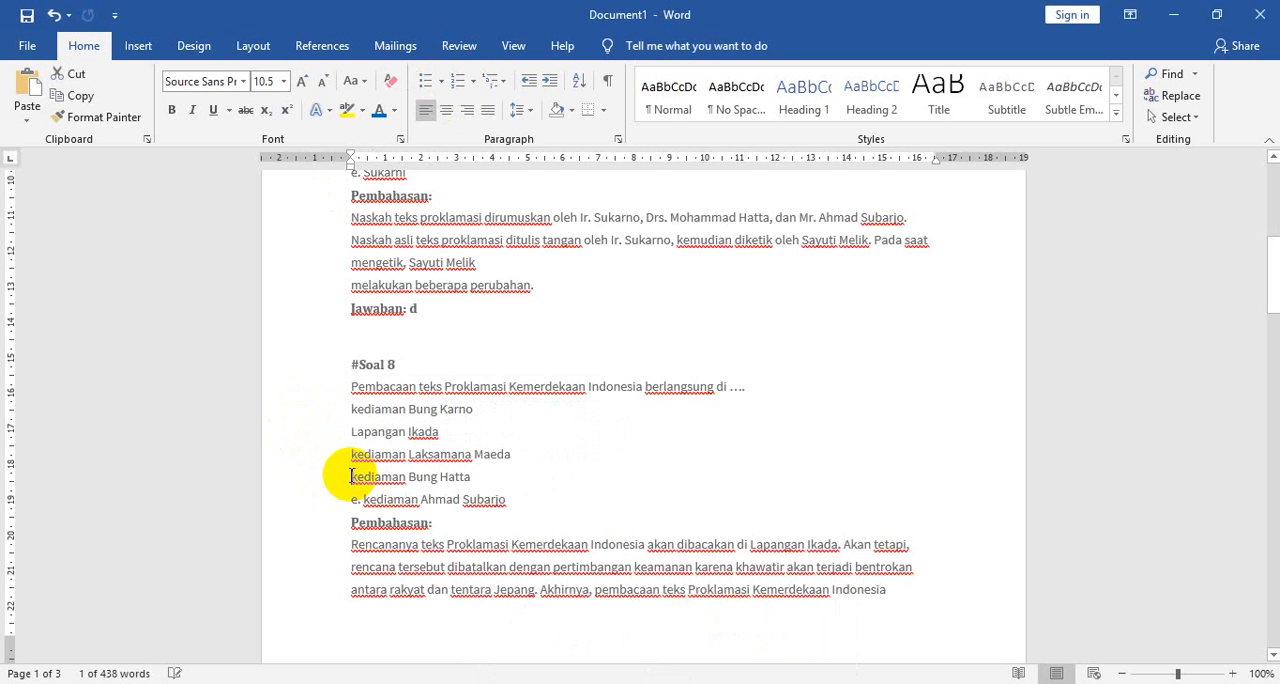
pyautogui.click(363, 500)
pyautogui.press('BackSpace')
pyautogui.press('BackSpace')
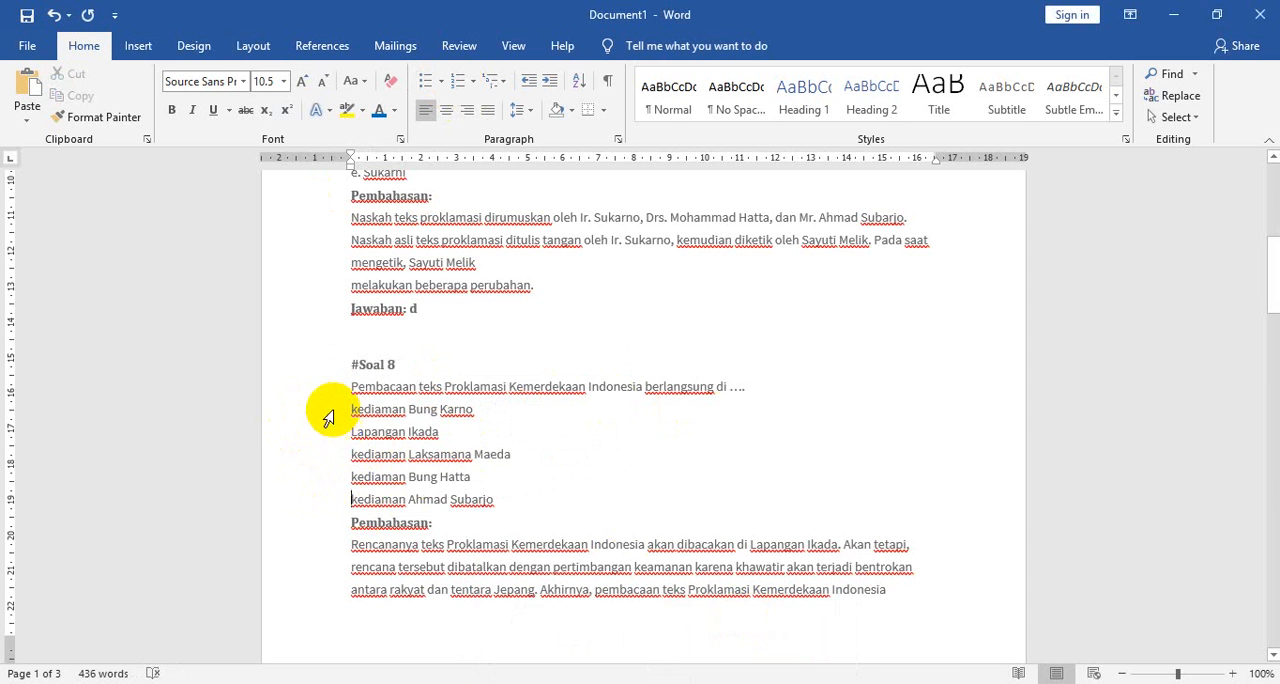
# - Copy the five answer options of #Soal 8 from Word into question 5 in Microsoft Forms and remove the leftover Option 2
pyautogui.moveTo(330, 415); pyautogui.dragTo(324, 500)
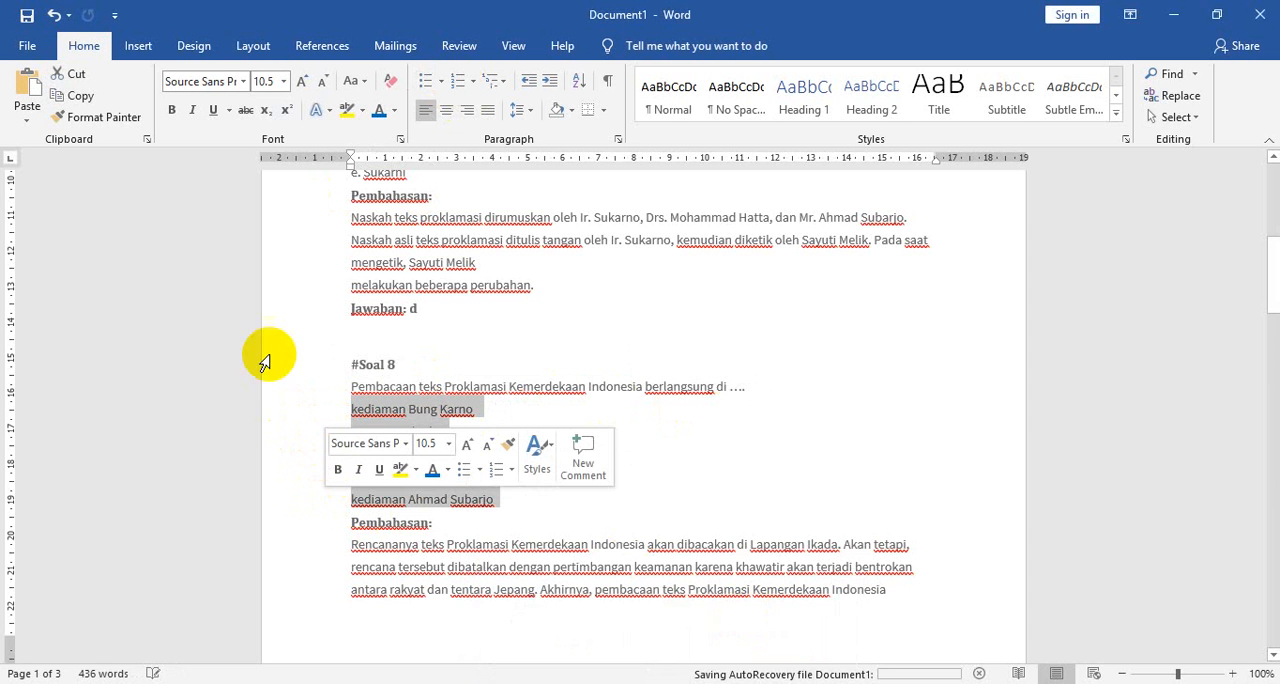
pyautogui.click(84, 96)
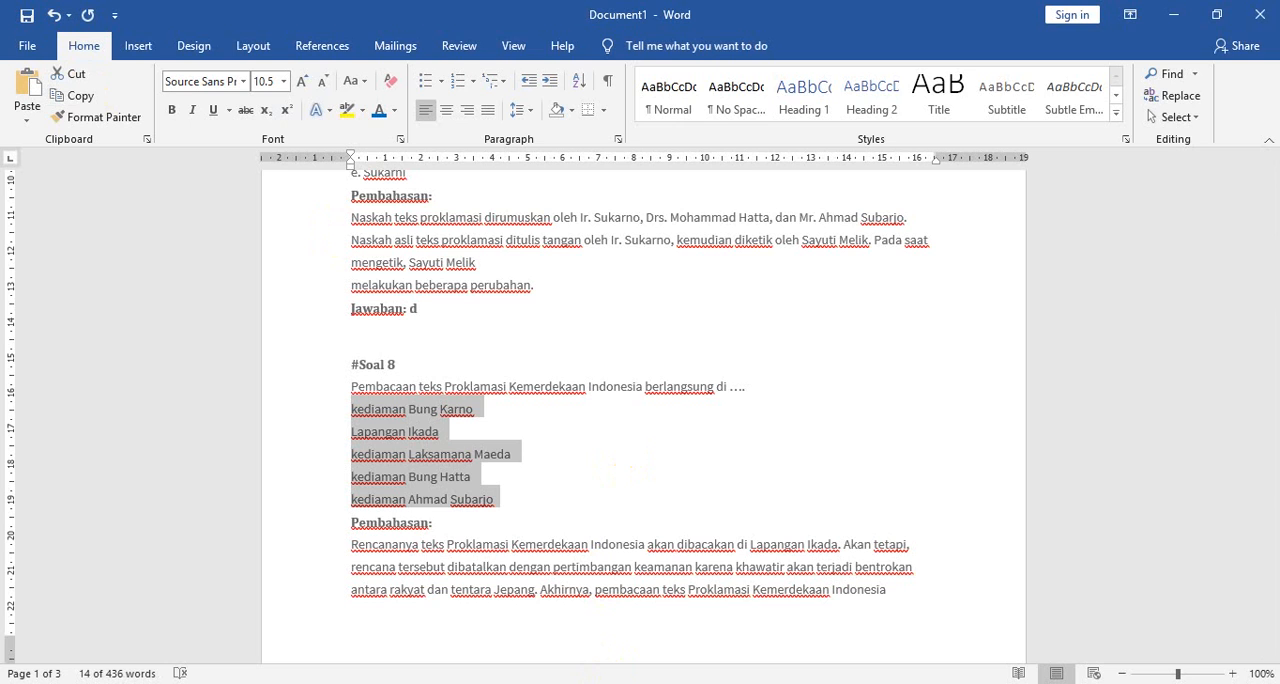
pyautogui.hotkey('alt', 'Tab')
pyautogui.click(426, 335)
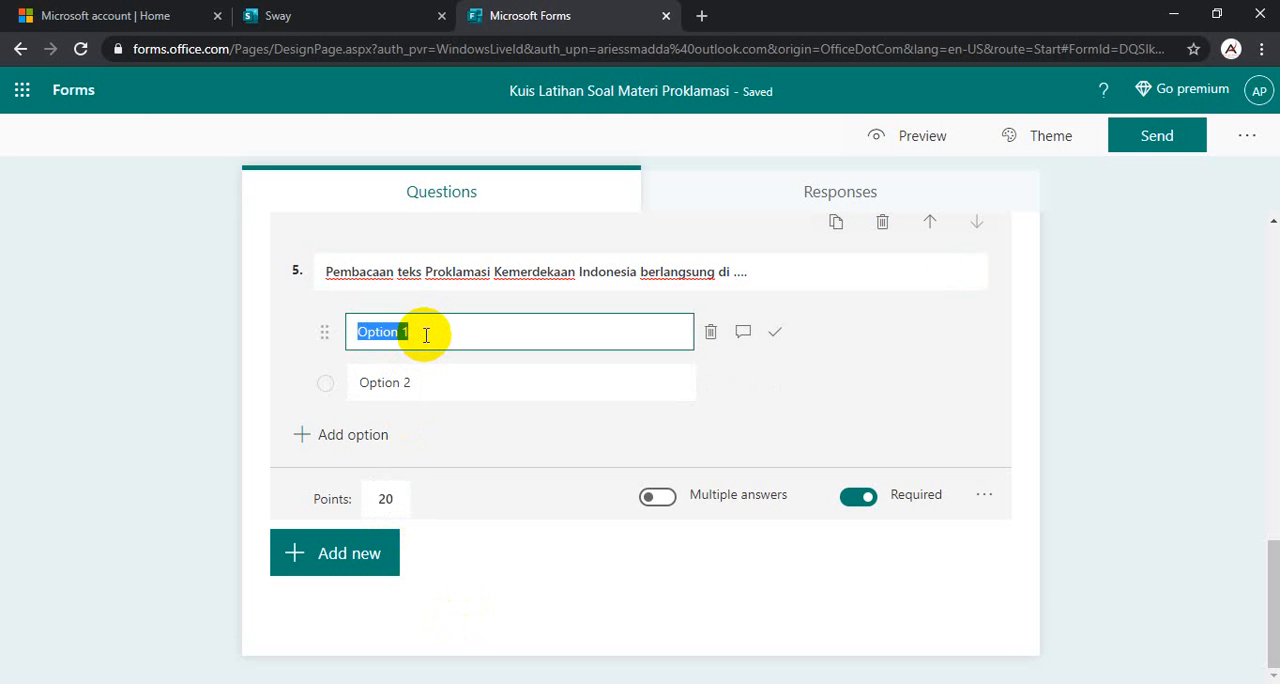
pyautogui.hotkey('ctrl', 'v')
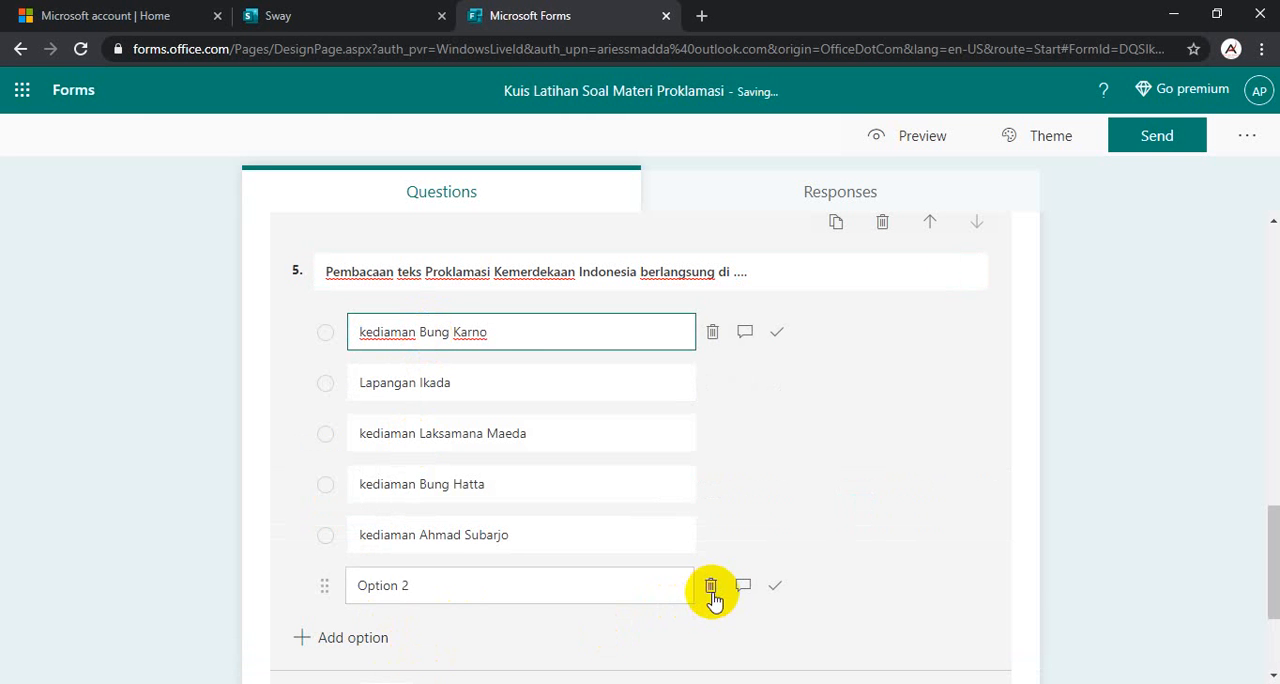
pyautogui.click(711, 590)
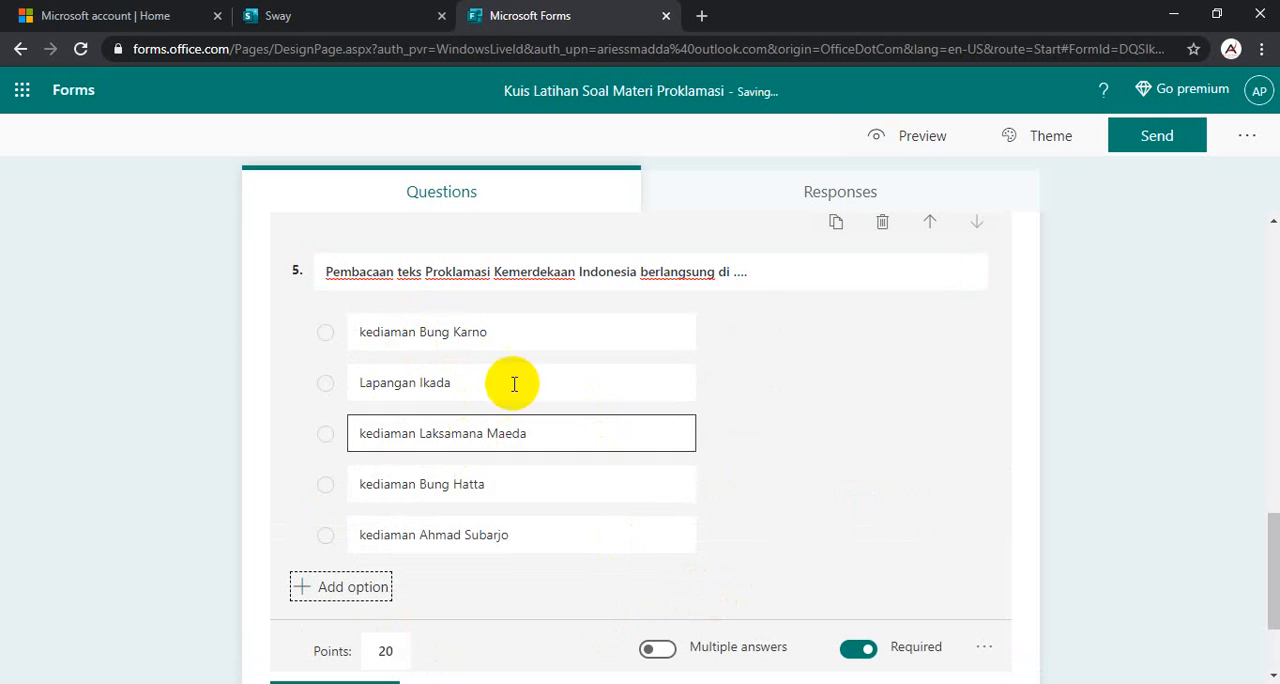
# - Mark "kediaman Bung Karno" as question 5's correct answer and add another choice question below it
pyautogui.click(772, 332)
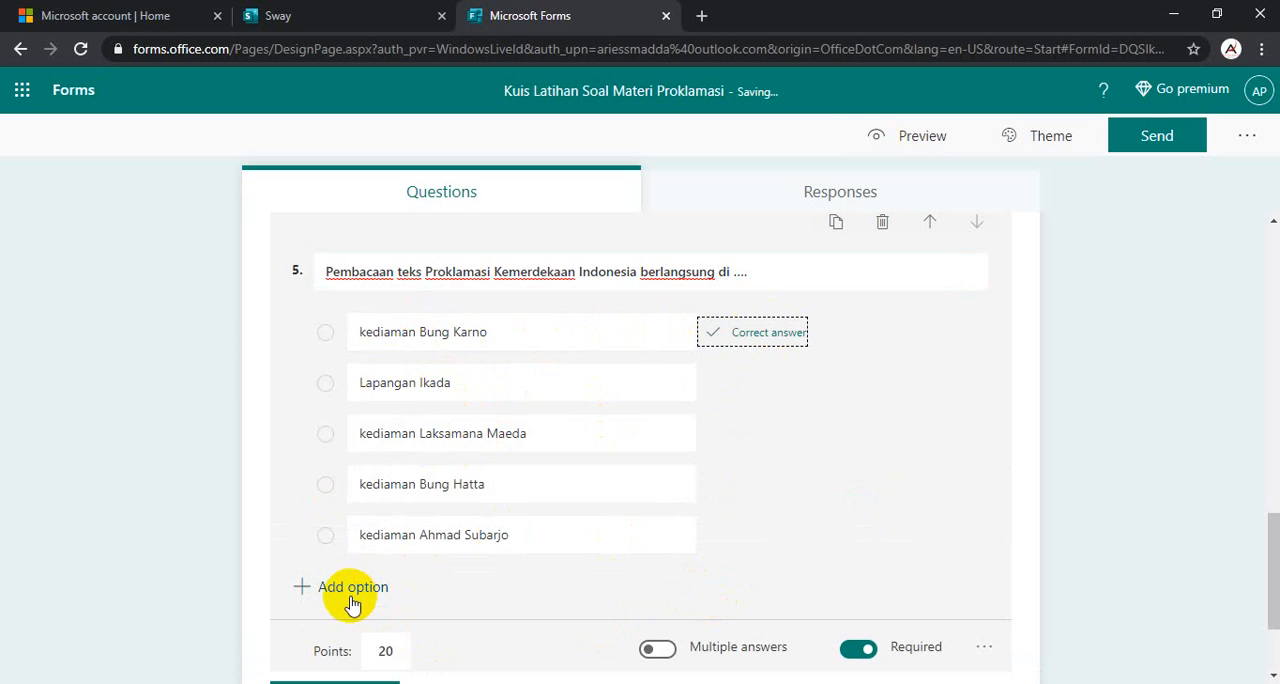
pyautogui.scroll(-2, 571, 549)
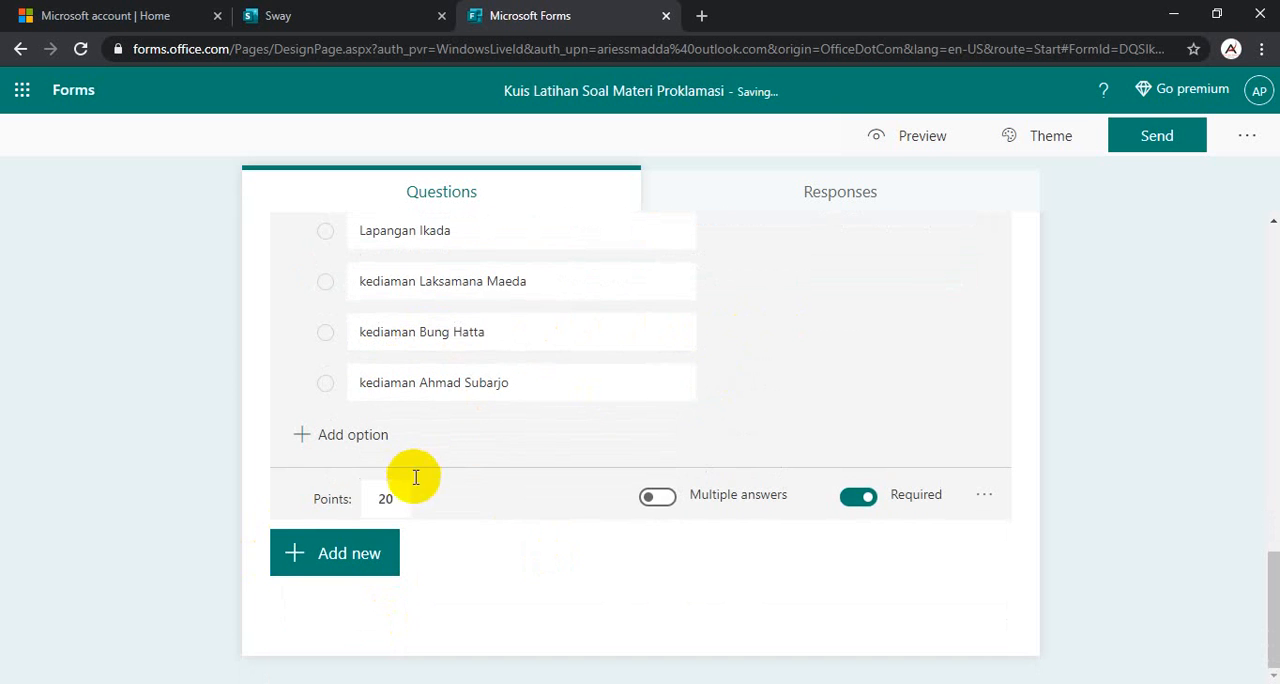
pyautogui.click(351, 568)
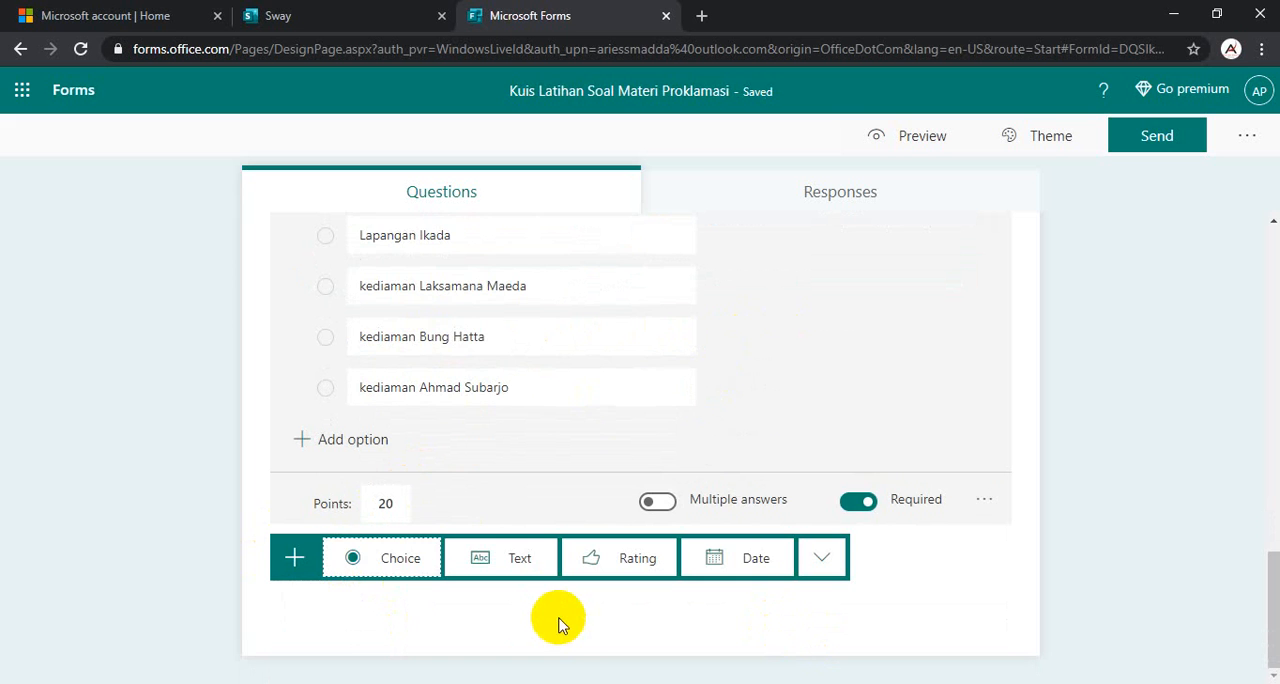
pyautogui.click(389, 563)
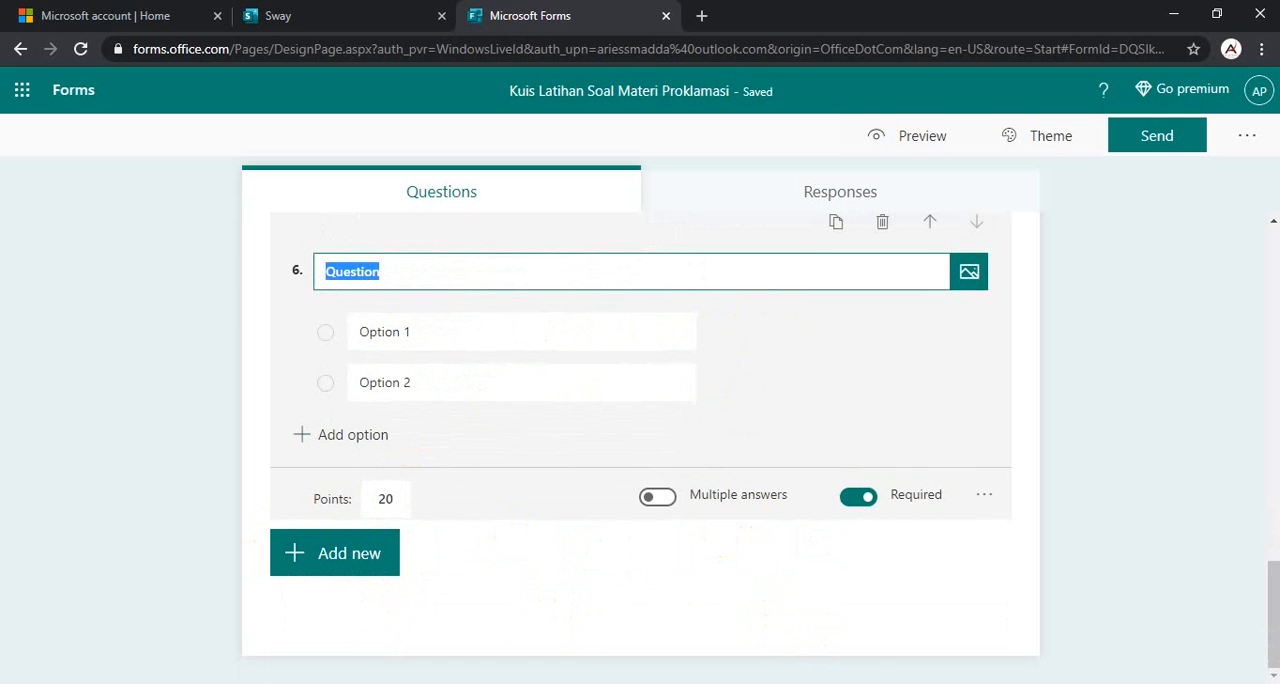
# - Title question 6 with "Beberapa perubahan yang terjadi di dalam teks proklamasi di antaranya adalah ....", copied from #Soal 9 in the Word document Document1
pyautogui.moveTo(686, 544)
pyautogui.click(734, 611)
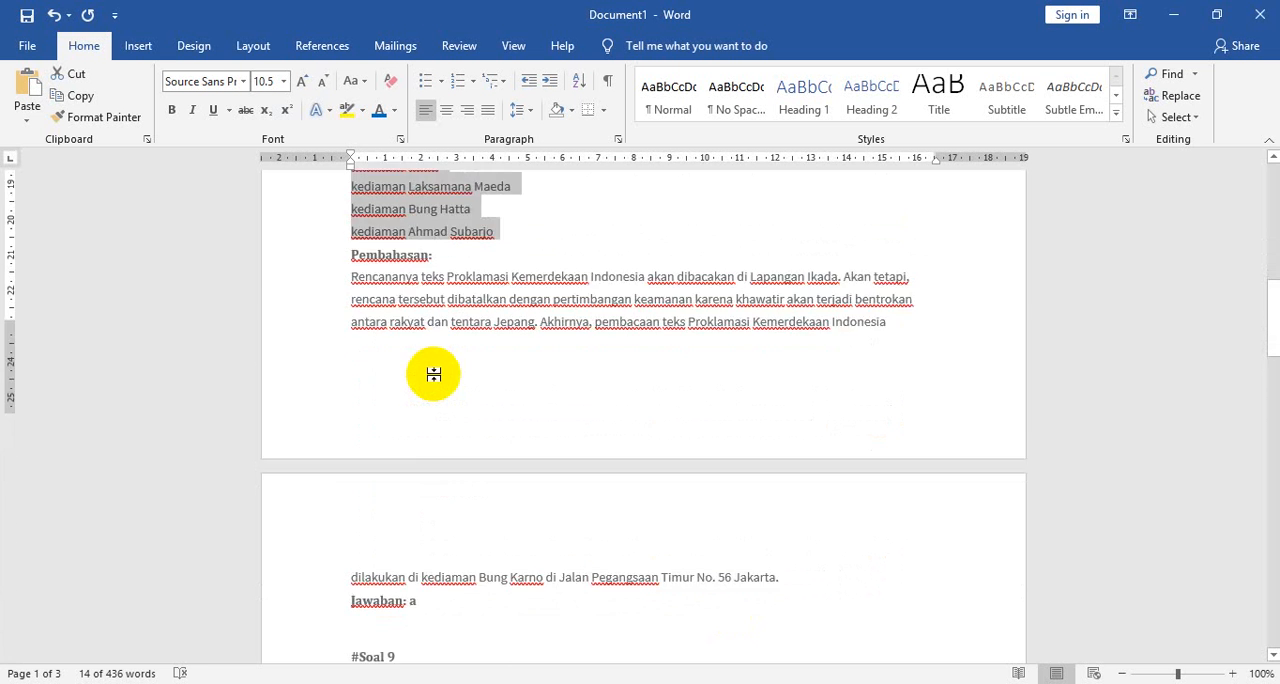
pyautogui.scroll(-5, 433, 374)
pyautogui.click(311, 316)
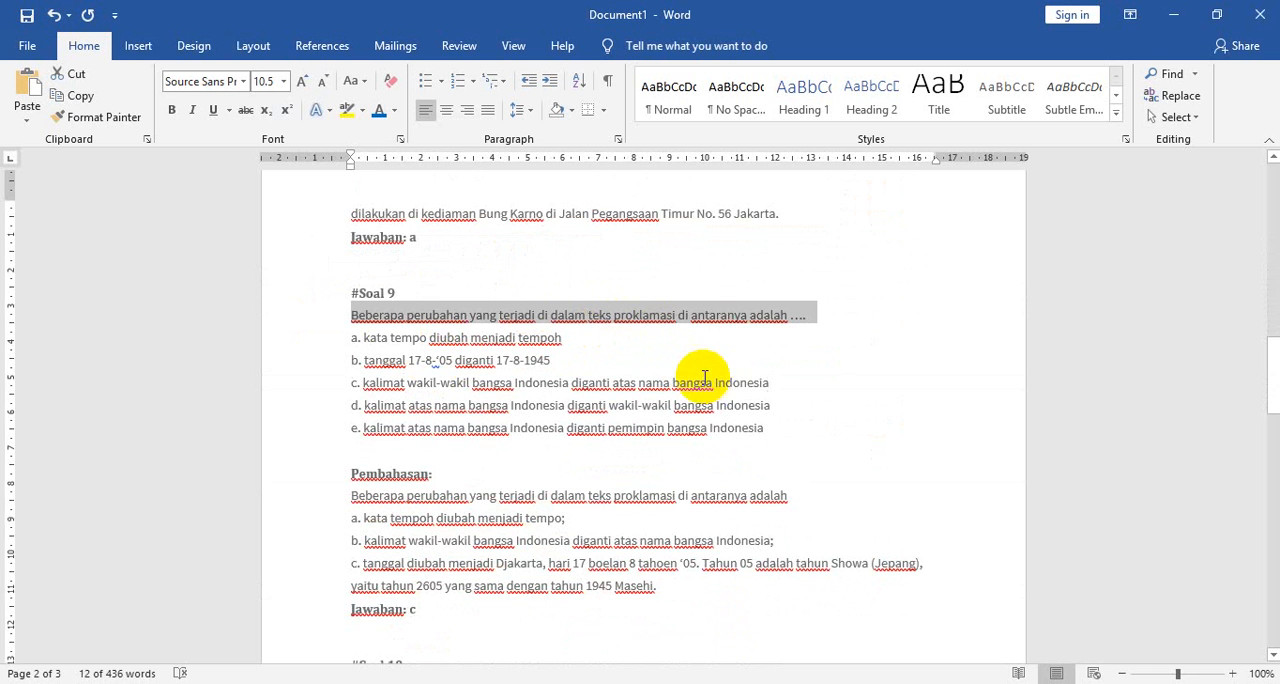
pyautogui.scroll(-1, 420, 598)
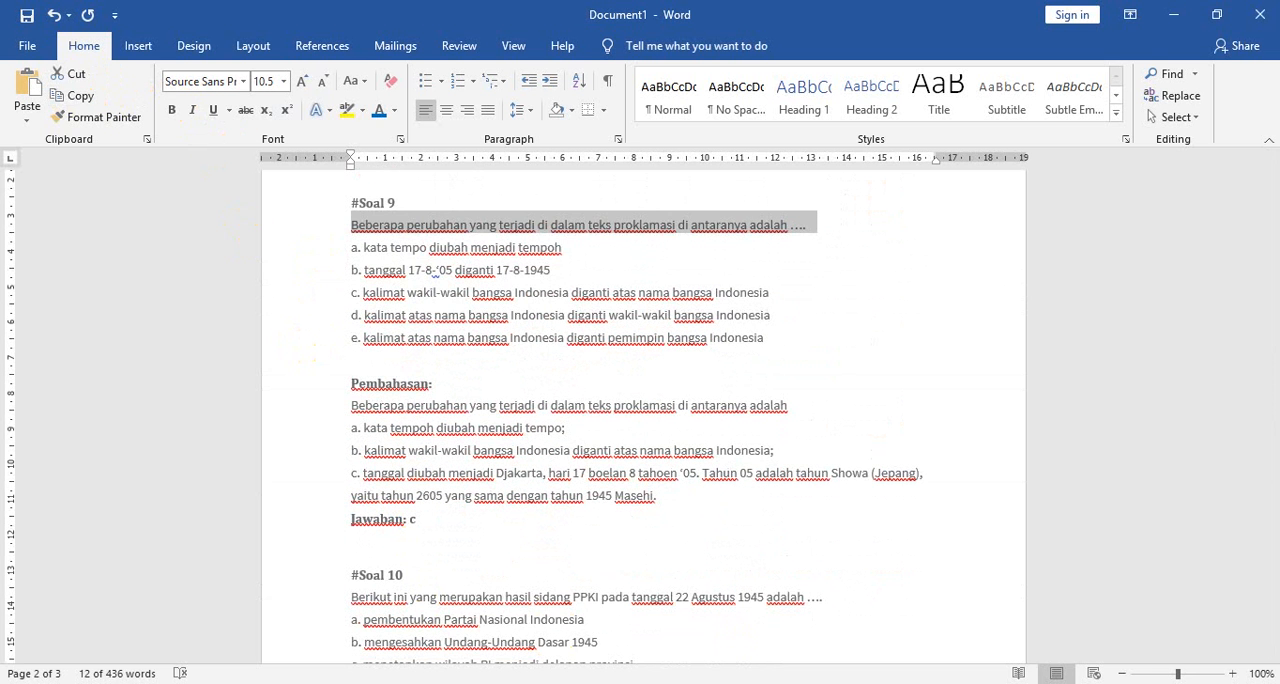
pyautogui.hotkey('alt', 'Tab')
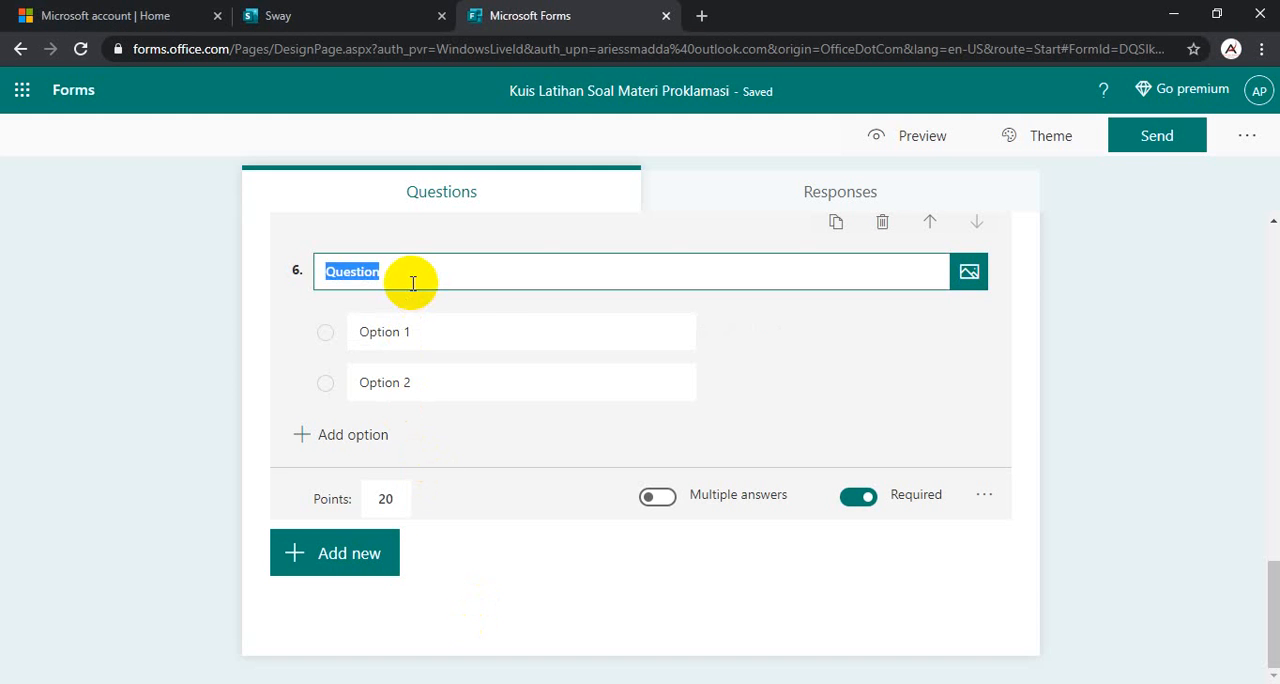
pyautogui.hotkey('ctrl', 'v')
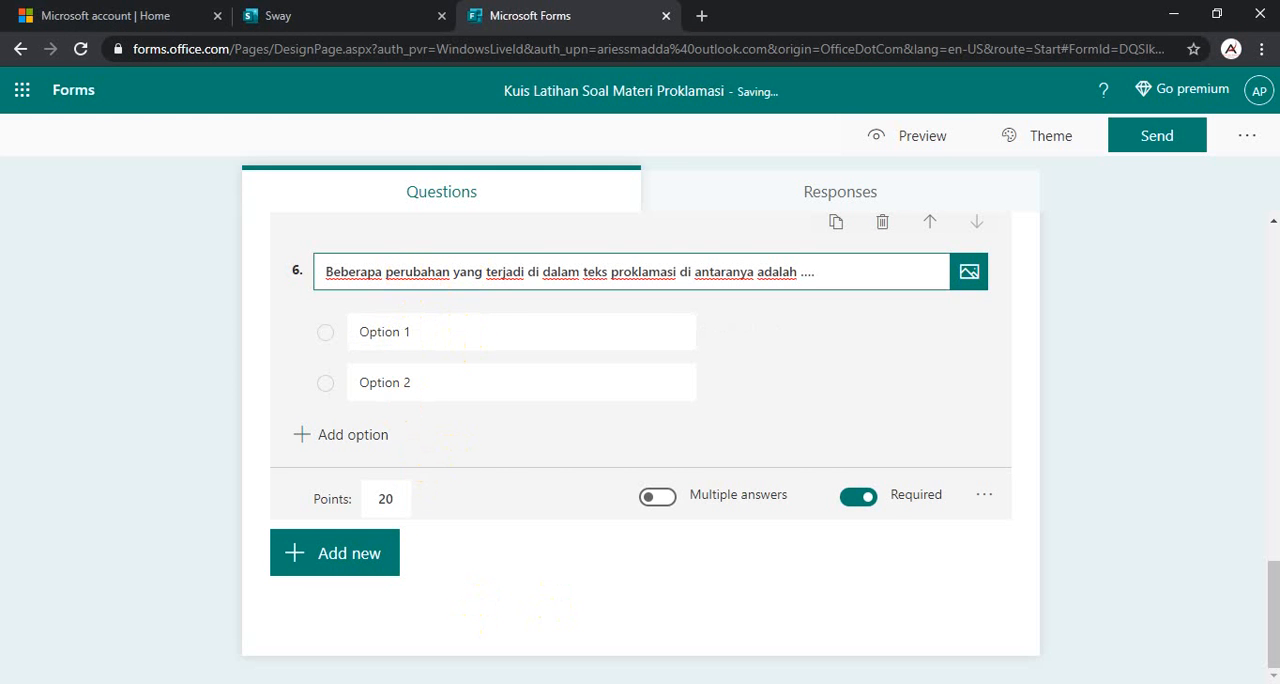
# - Copy the five answer options of #Soal 9 from the Word document into question 6 and remove the leftover Option 2
pyautogui.moveTo(666, 680)
pyautogui.click(686, 614)
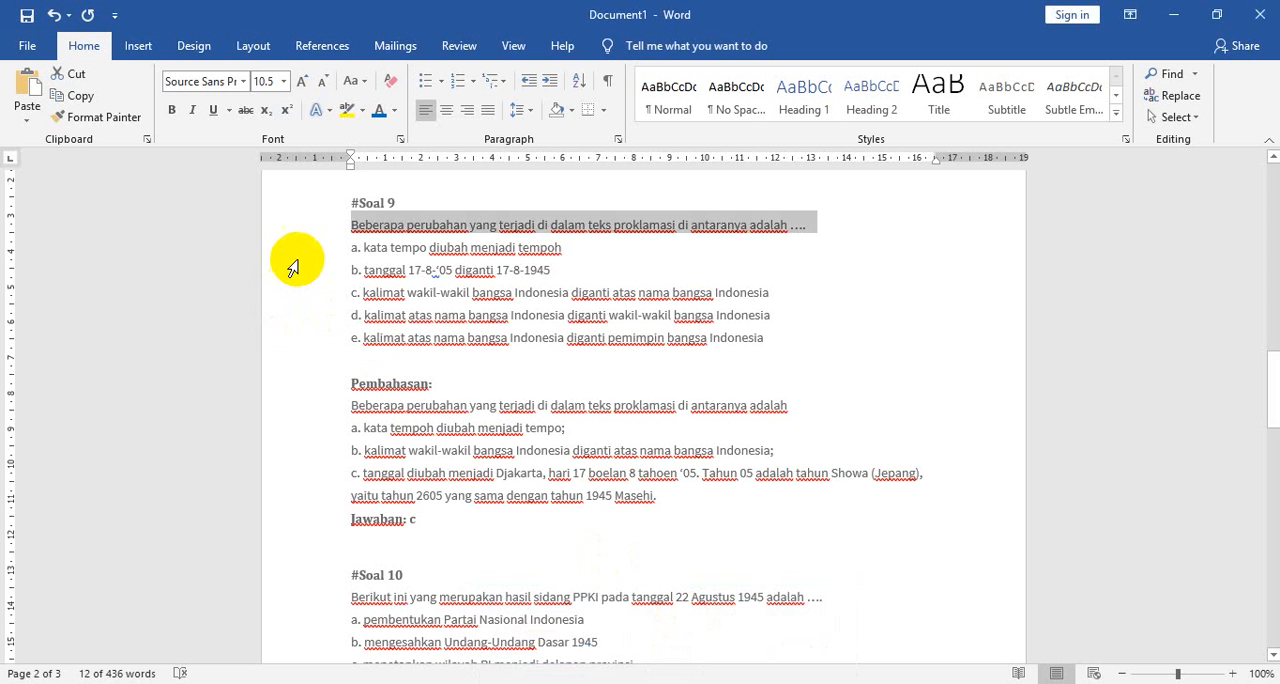
pyautogui.moveTo(290, 247); pyautogui.dragTo(306, 337)
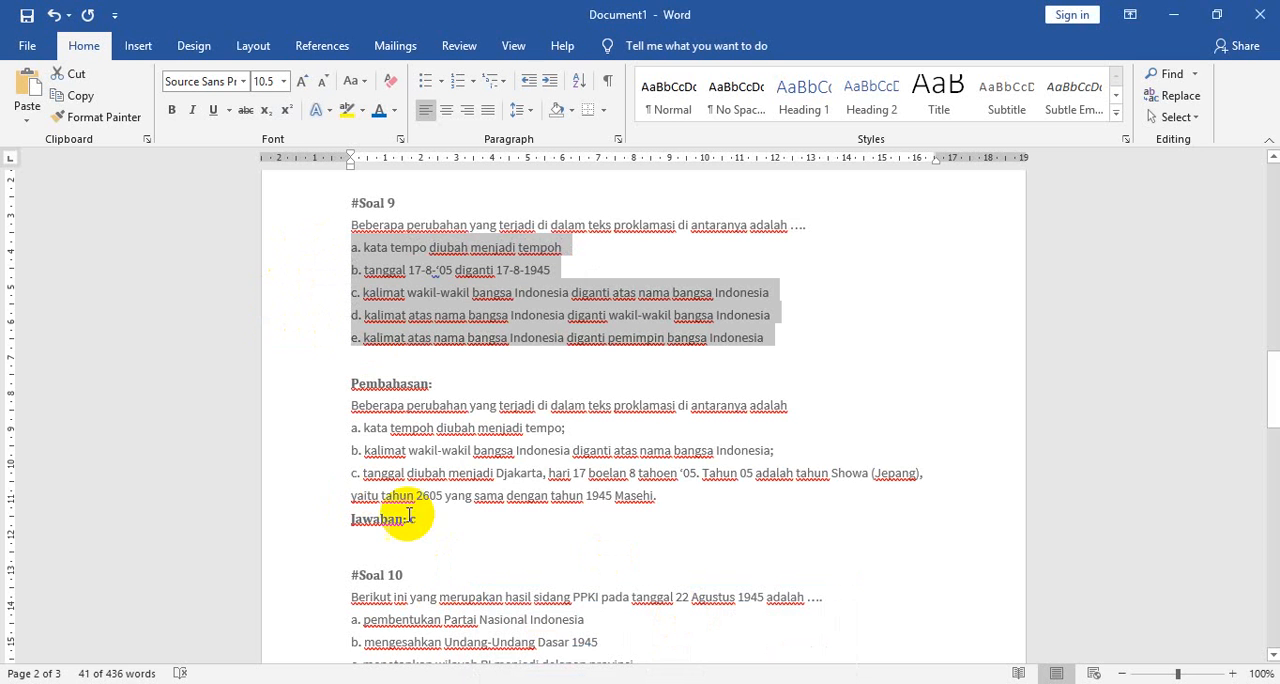
pyautogui.click(70, 97)
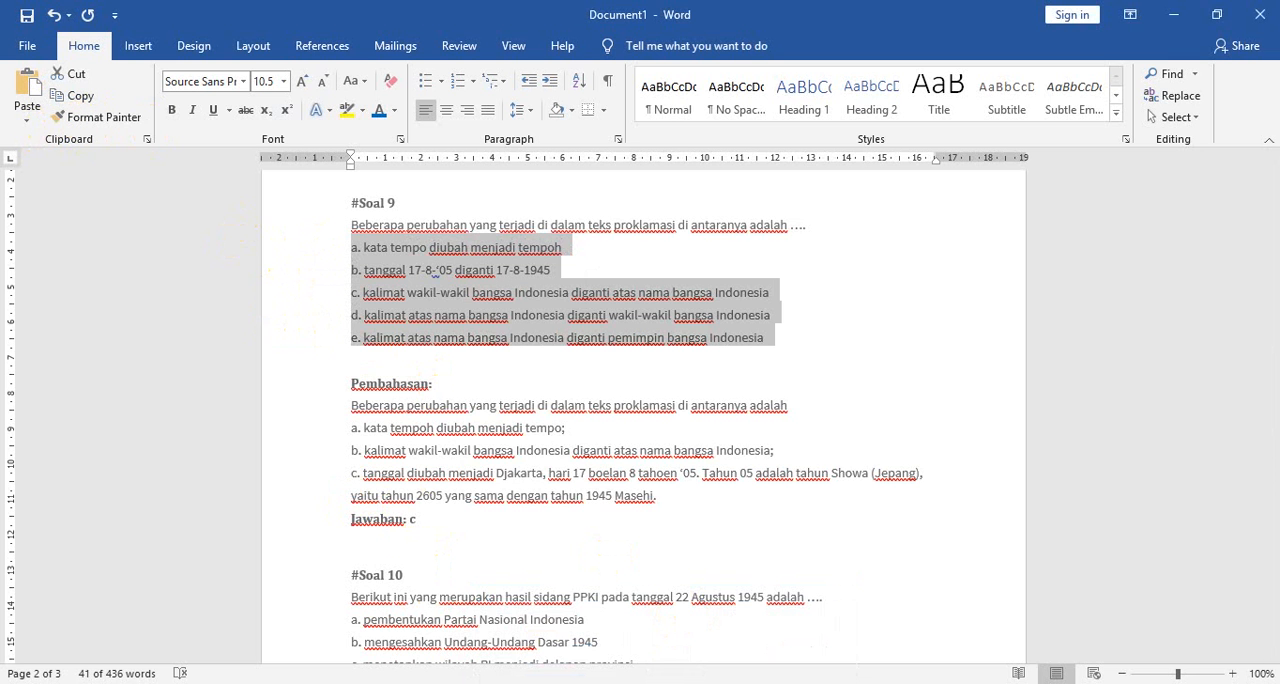
pyautogui.hotkey('alt', 'Tab')
pyautogui.click(457, 334)
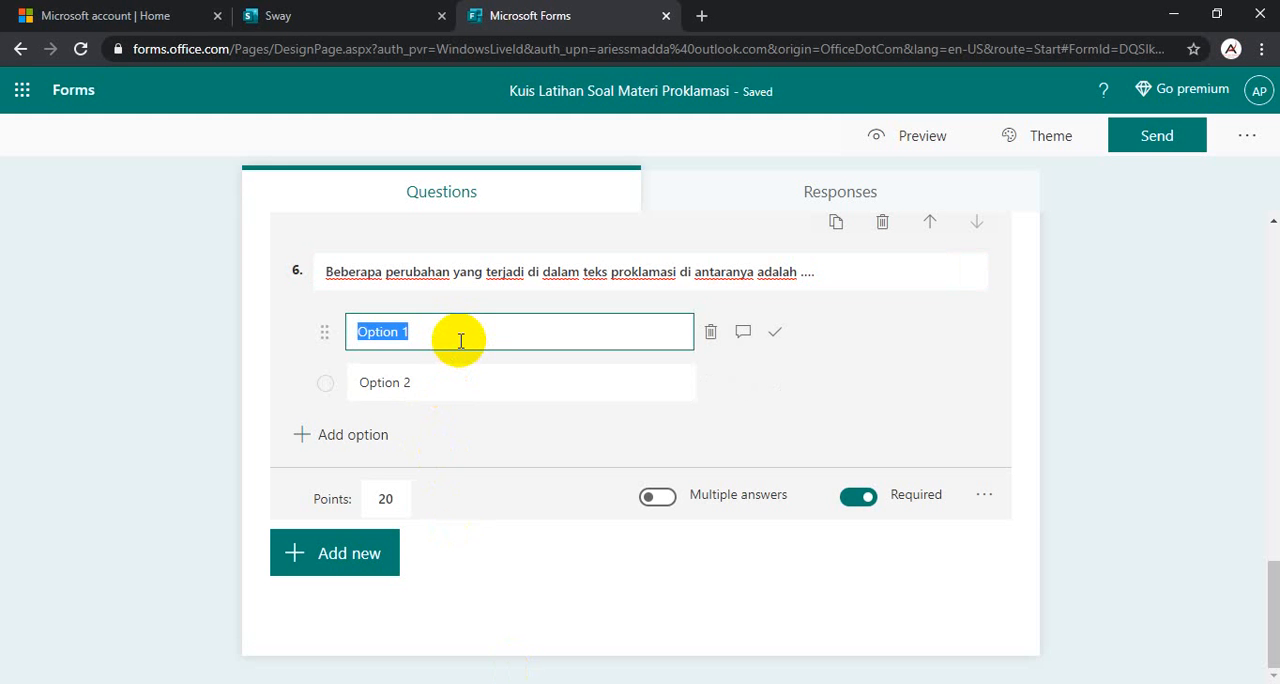
pyautogui.hotkey('ctrl', 'v')
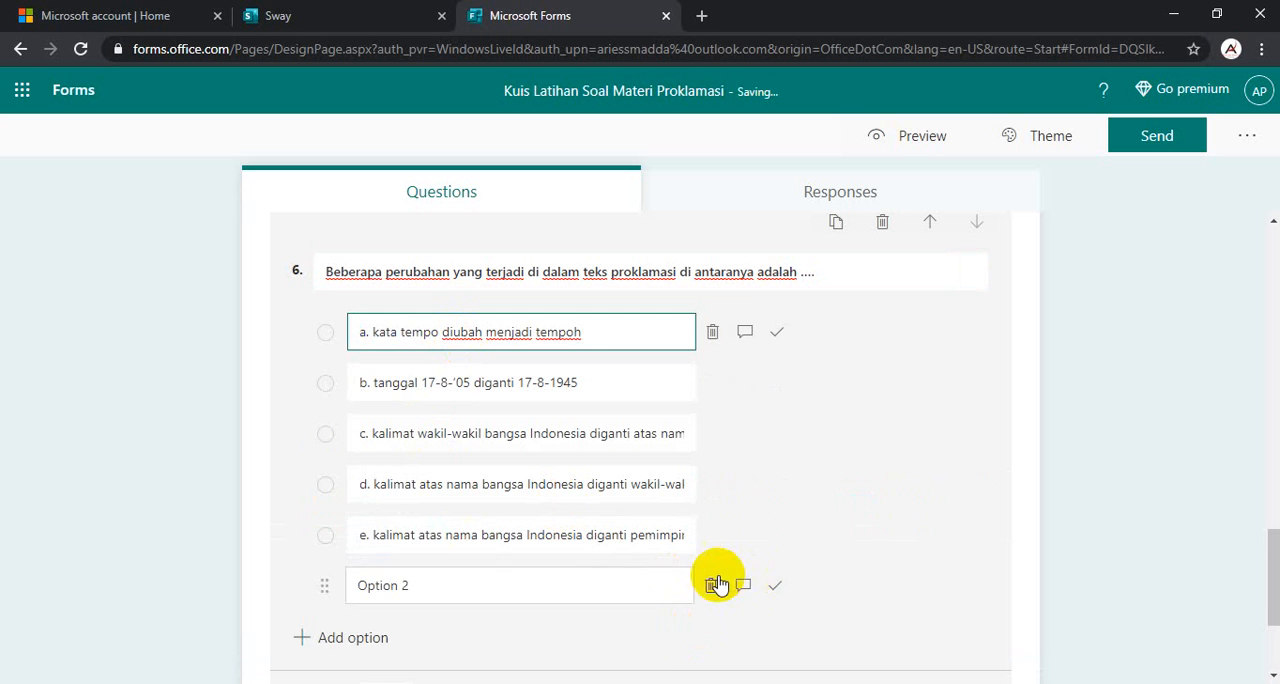
pyautogui.click(710, 585)
# - Delete the letter prefixes a. to e. from the five answer options of question 6
pyautogui.click(375, 330)
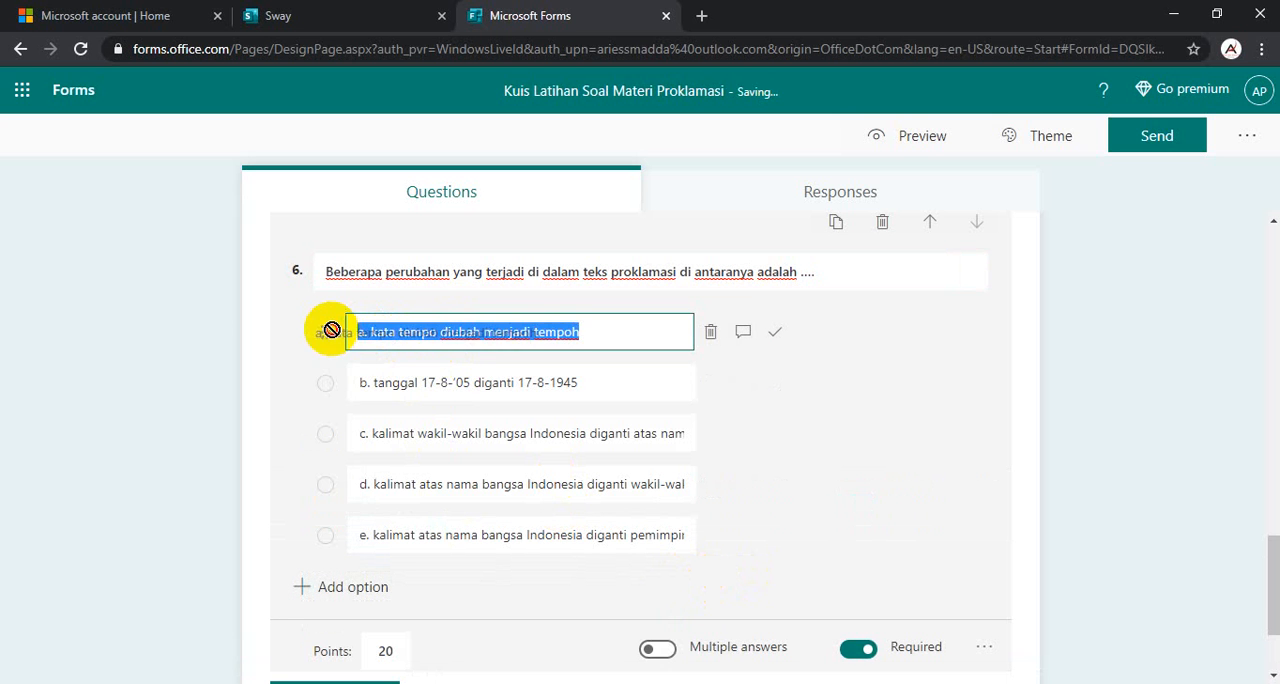
pyautogui.click(373, 330)
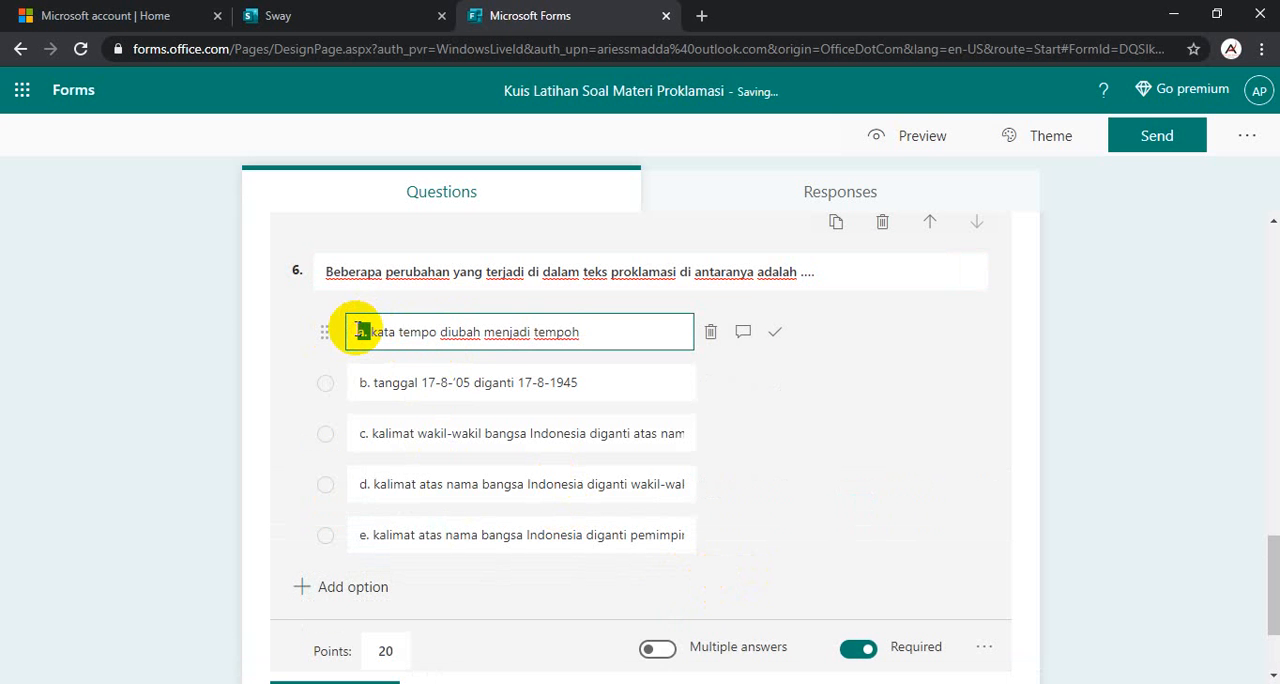
pyautogui.click(390, 386)
pyautogui.click(370, 381)
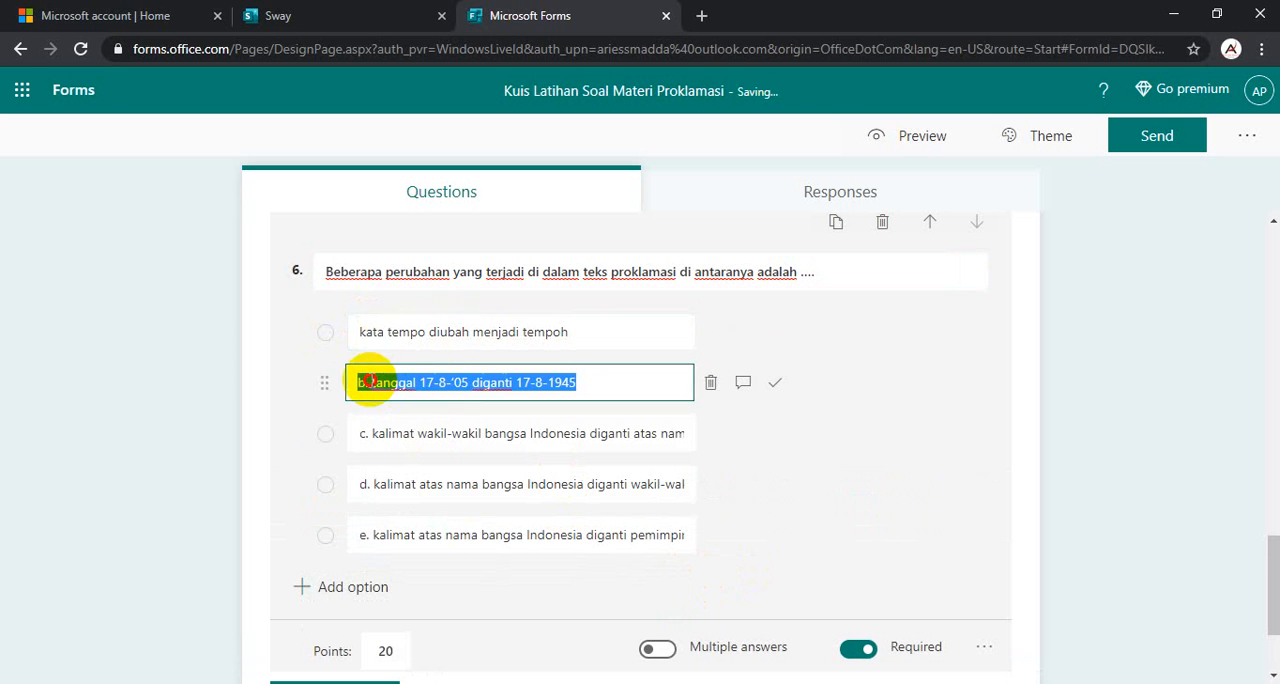
pyautogui.moveTo(371, 381); pyautogui.dragTo(345, 385)
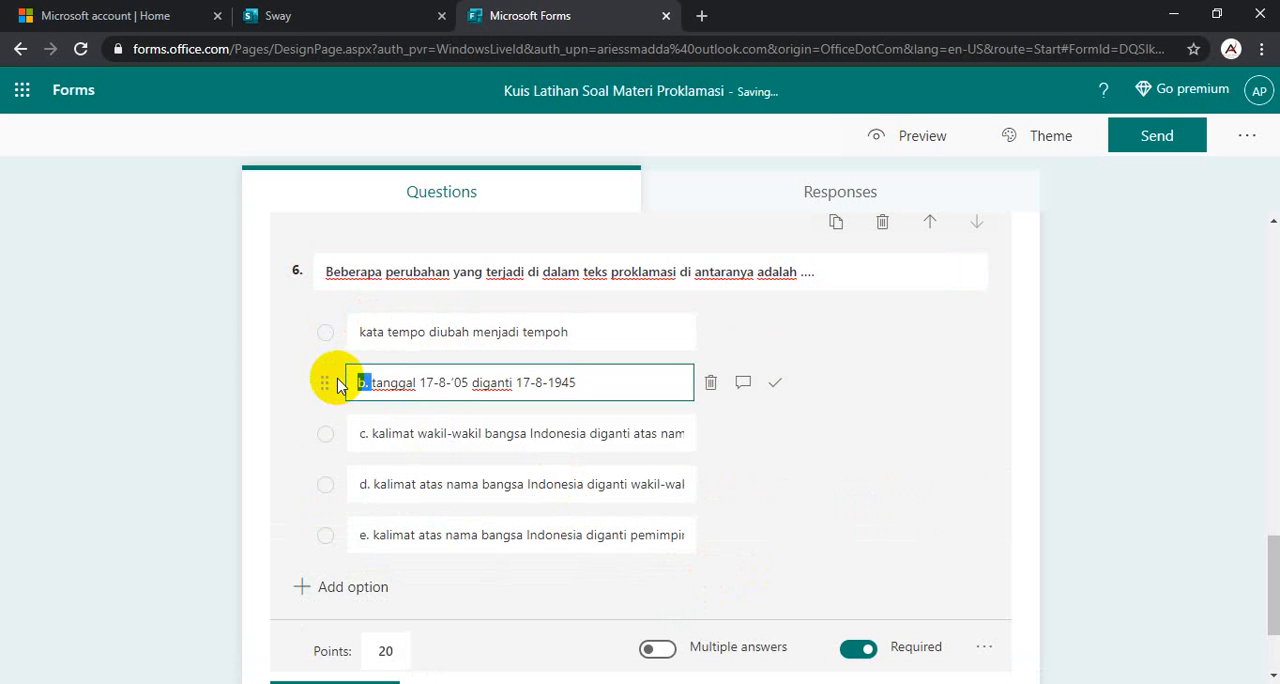
pyautogui.click(372, 431)
pyautogui.click(365, 433)
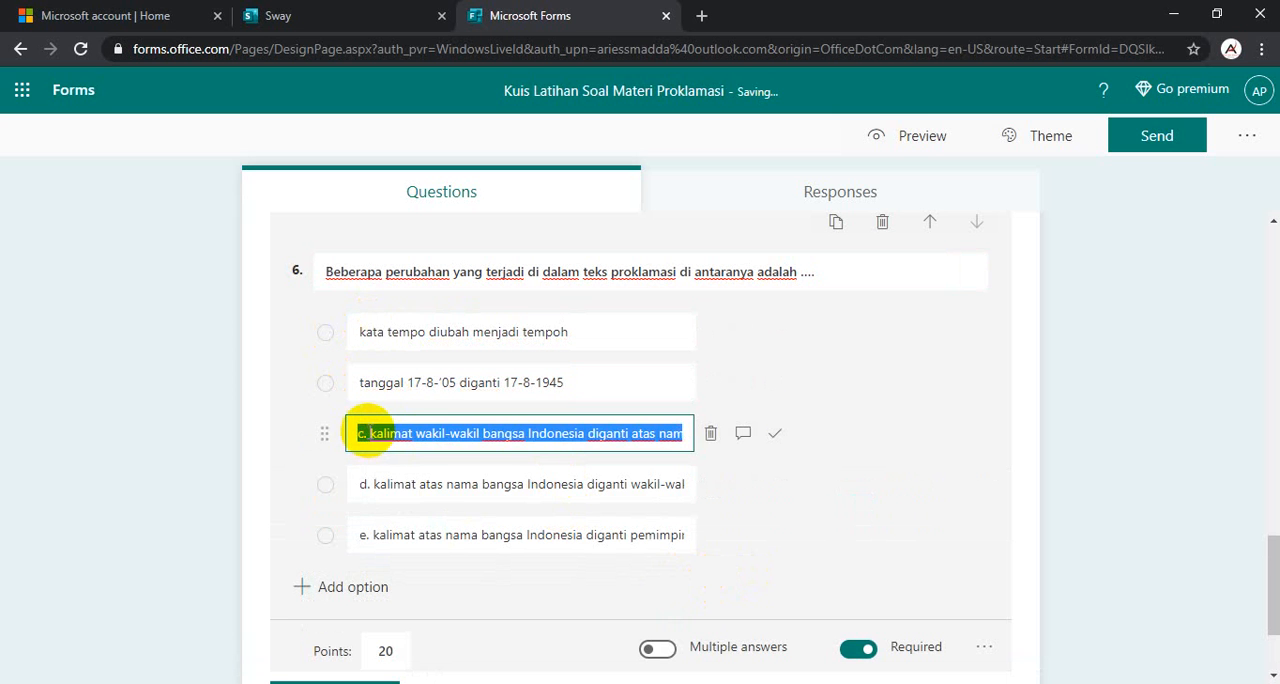
pyautogui.click(369, 430)
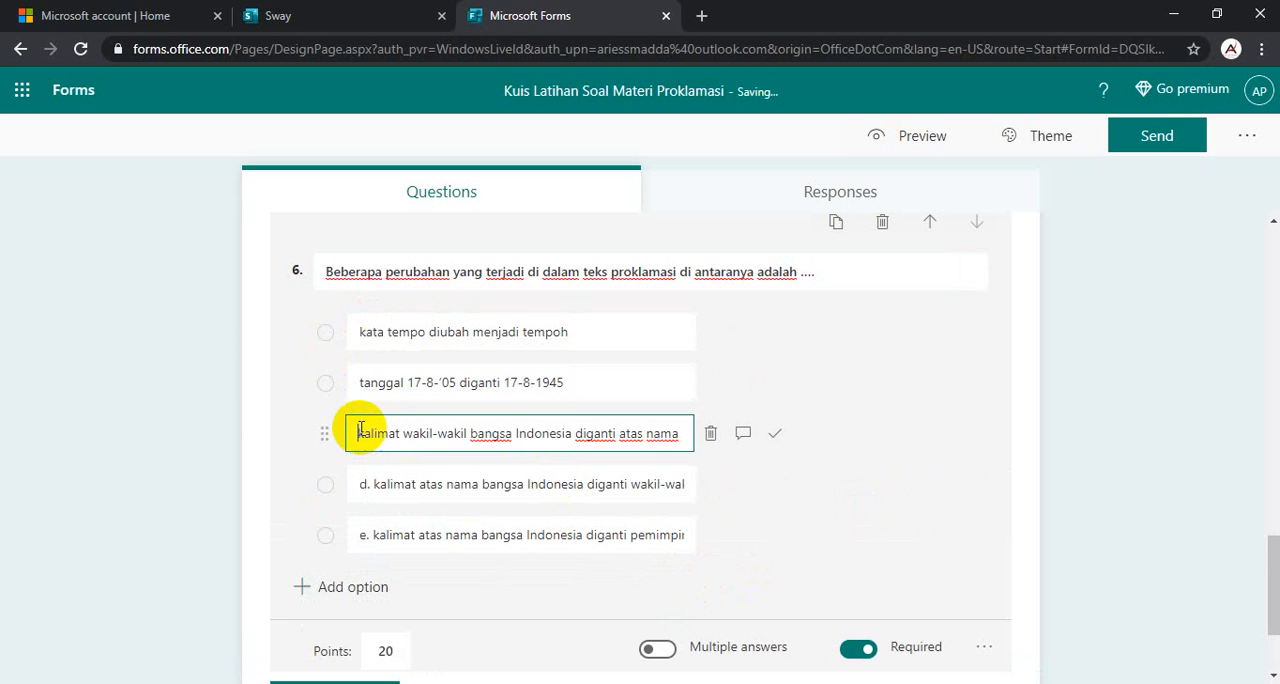
pyautogui.click(373, 483)
pyautogui.click(372, 484)
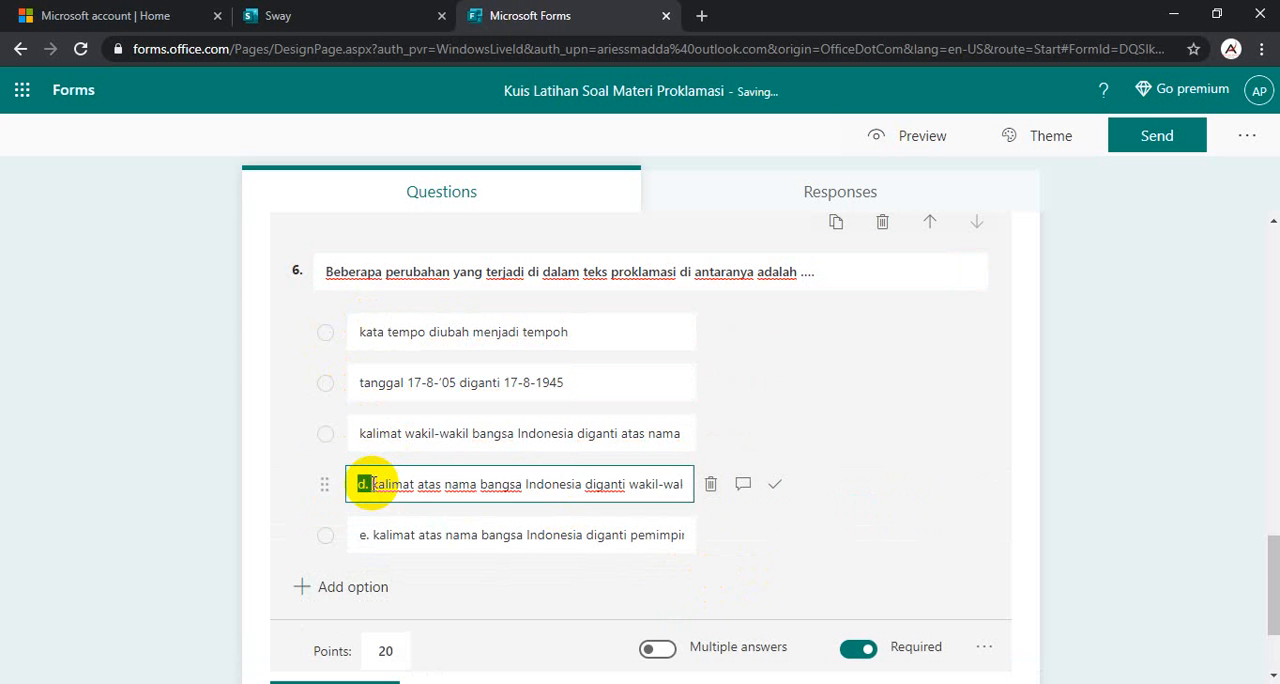
pyautogui.moveTo(372, 484); pyautogui.dragTo(343, 486)
pyautogui.click(372, 484)
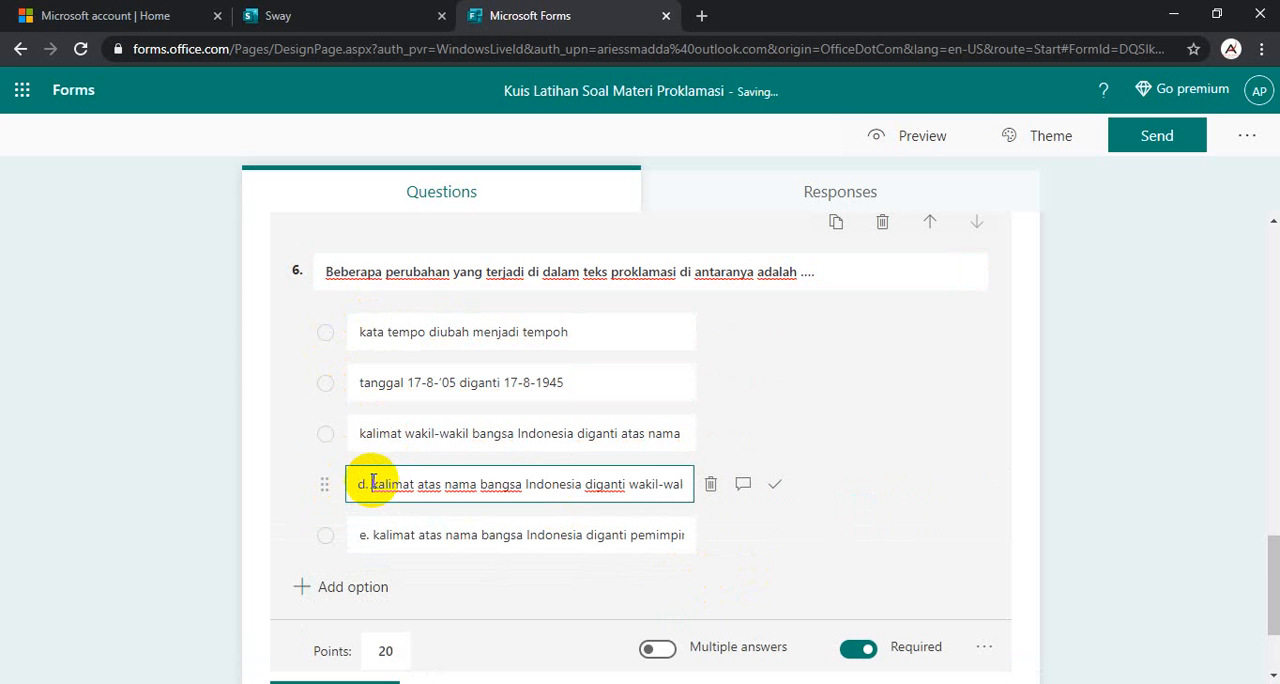
pyautogui.click(349, 537)
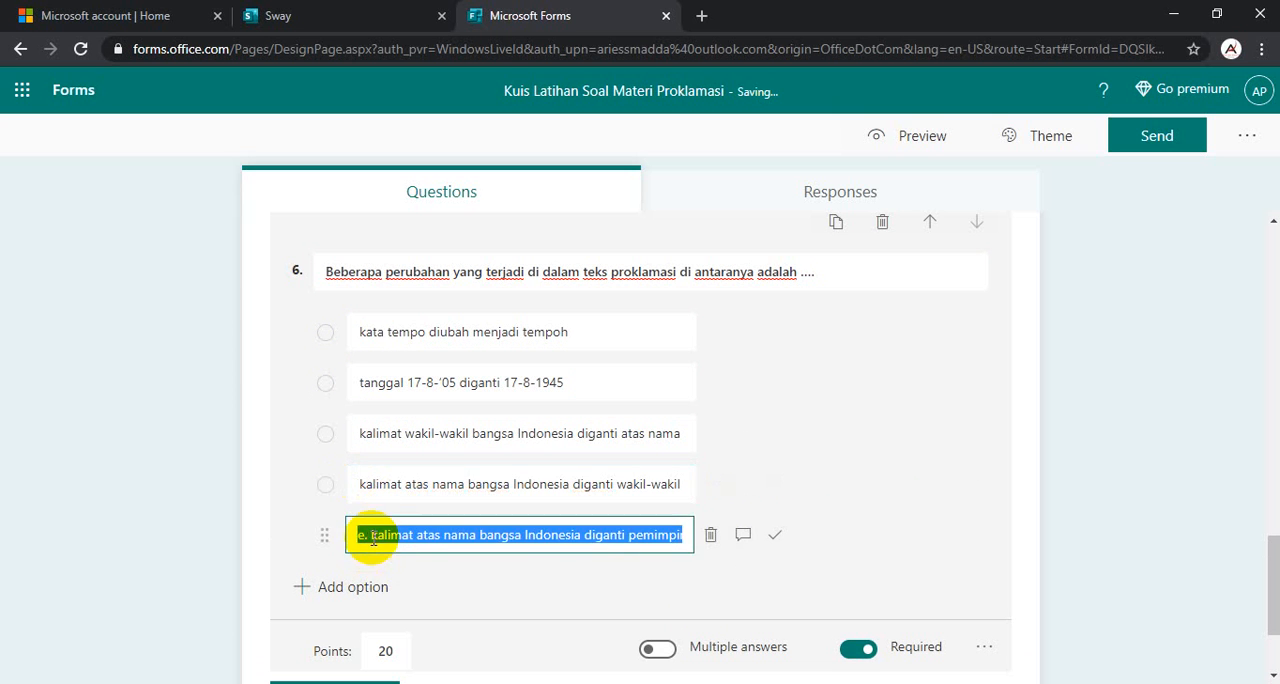
pyautogui.click(371, 534)
pyautogui.press('BackSpace')
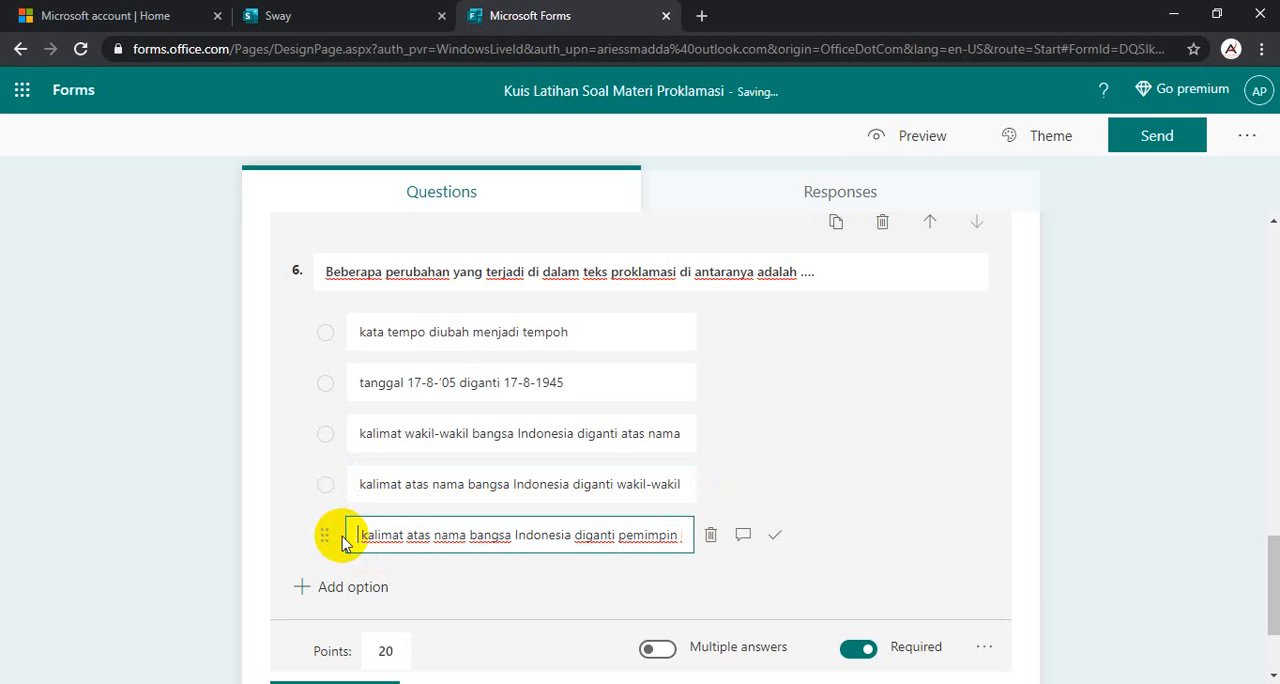
# - Mark the third option, "kalimat wakil-wakil bangsa Indonesia diganti atas nama...", as question 6's correct answer and add another choice question below it
pyautogui.click(660, 433)
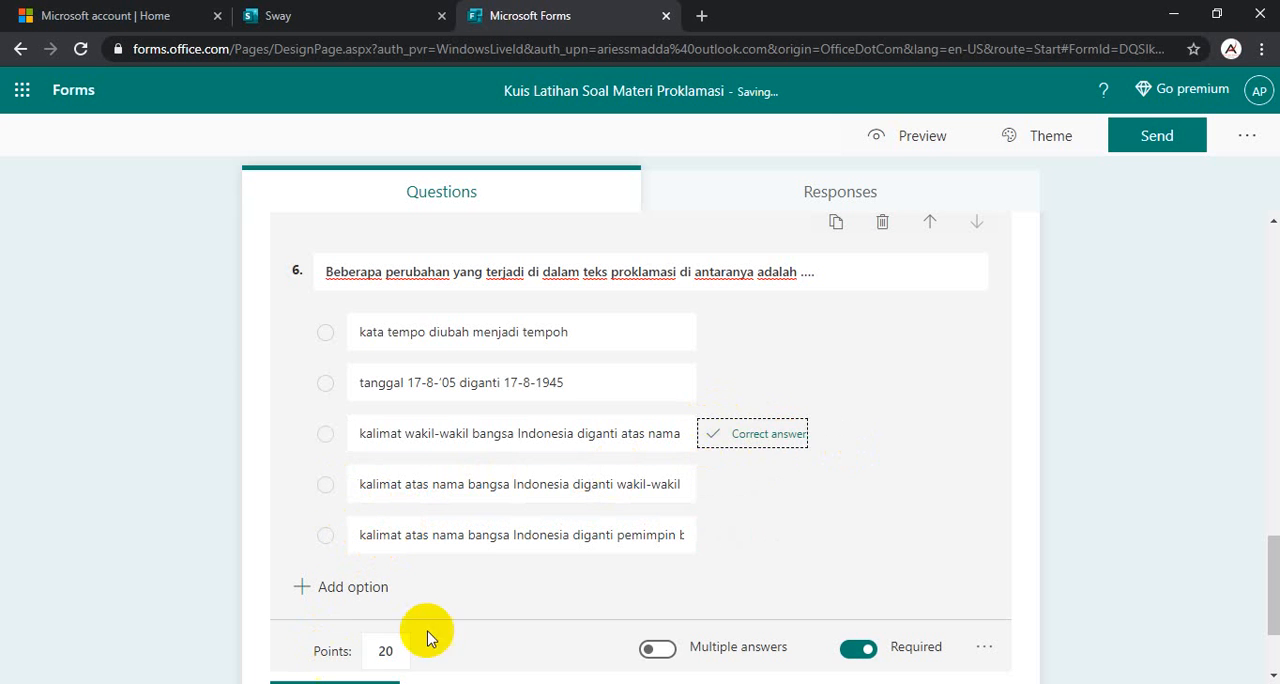
pyautogui.scroll(-2, 480, 540)
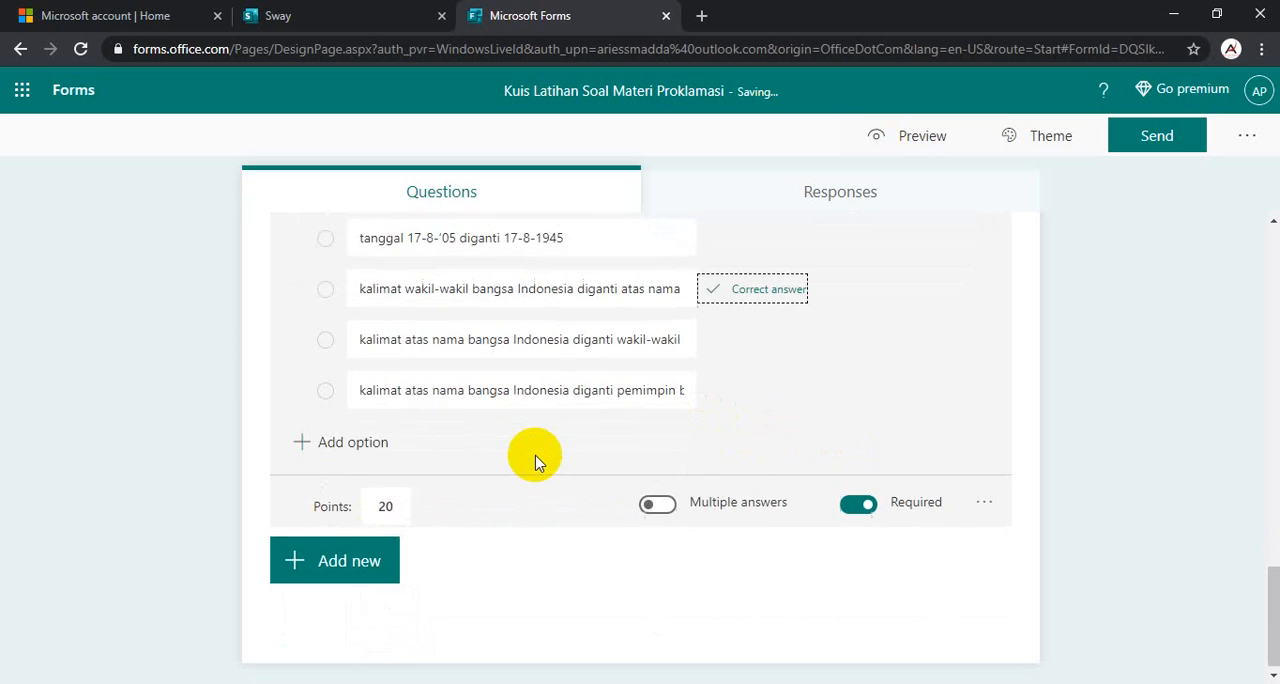
pyautogui.click(343, 556)
pyautogui.click(378, 558)
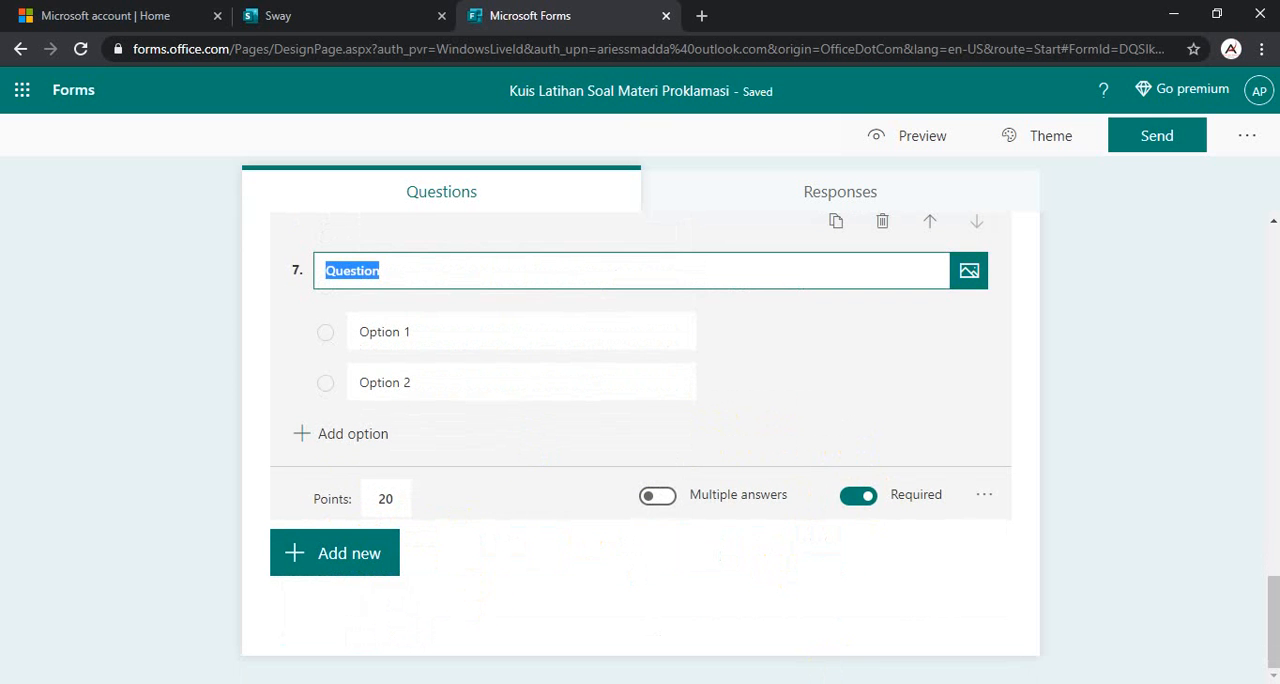
# - Title question 7 with "Berikut ini yang merupakan hasil sidang PPKI pada tanggal 22 Agustus 1945 adalah ....", copied from #Soal 10 in the Word document Document1
pyautogui.moveTo(640, 655)
pyautogui.click(740, 615)
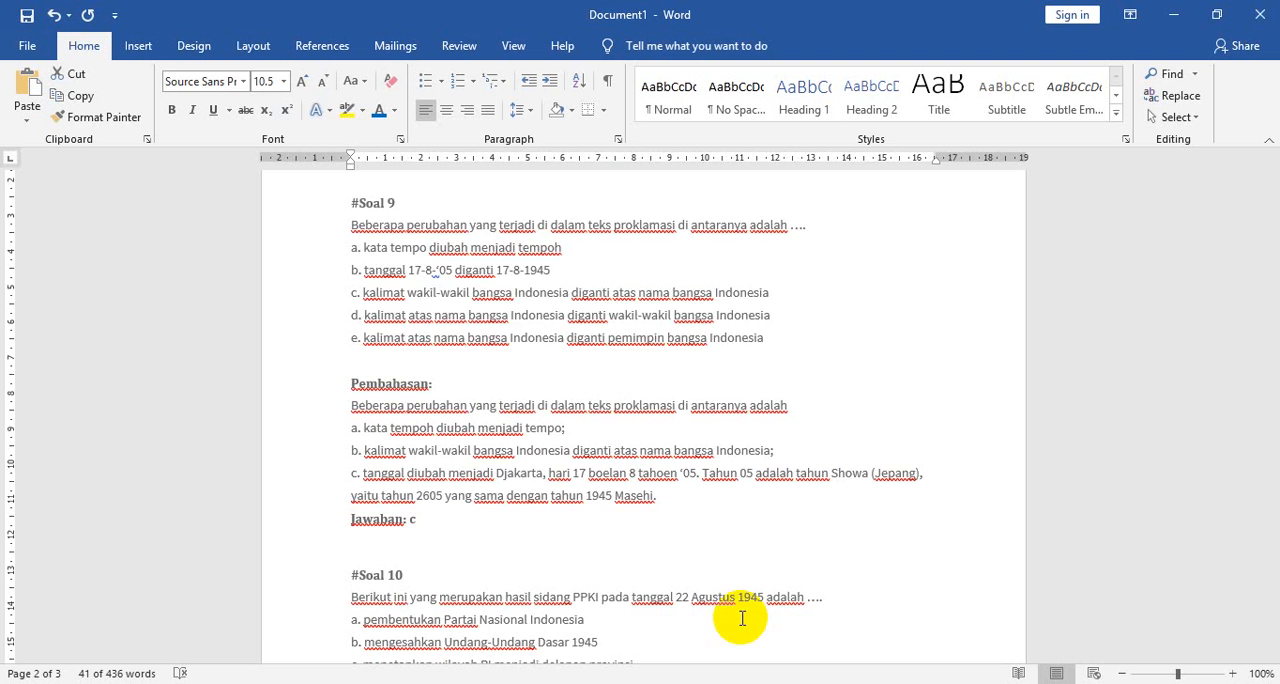
pyautogui.scroll(-3, 520, 420)
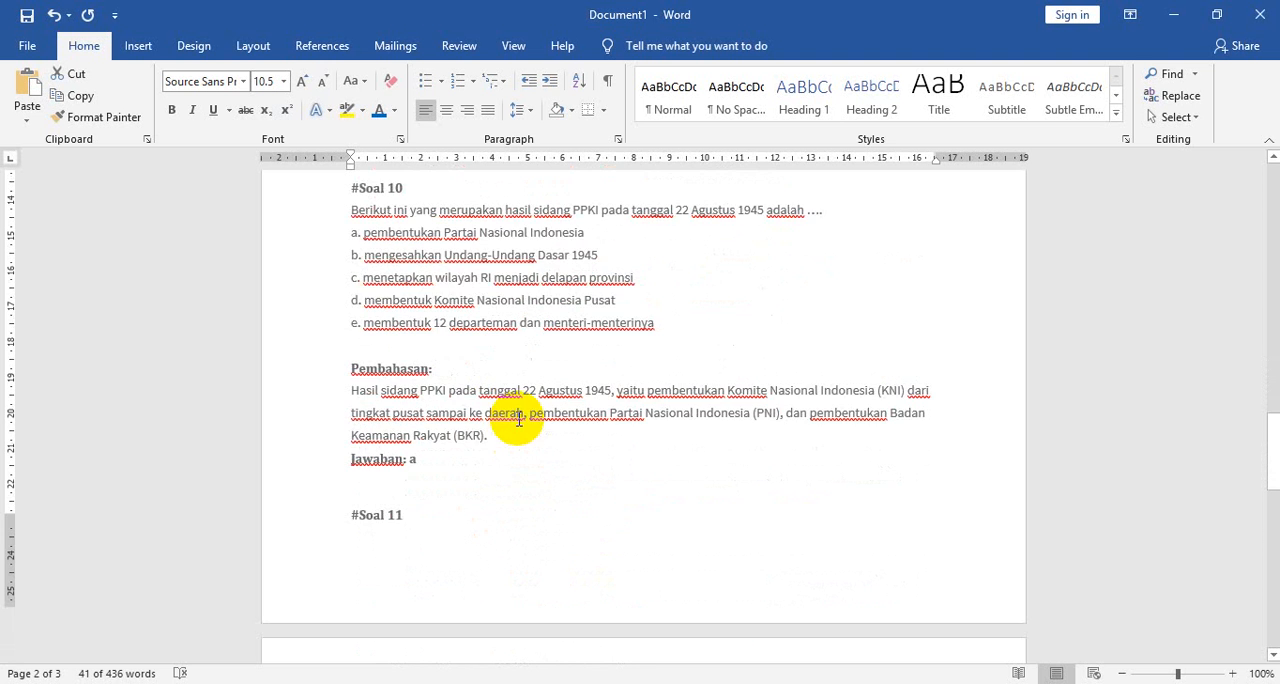
pyautogui.click(318, 203)
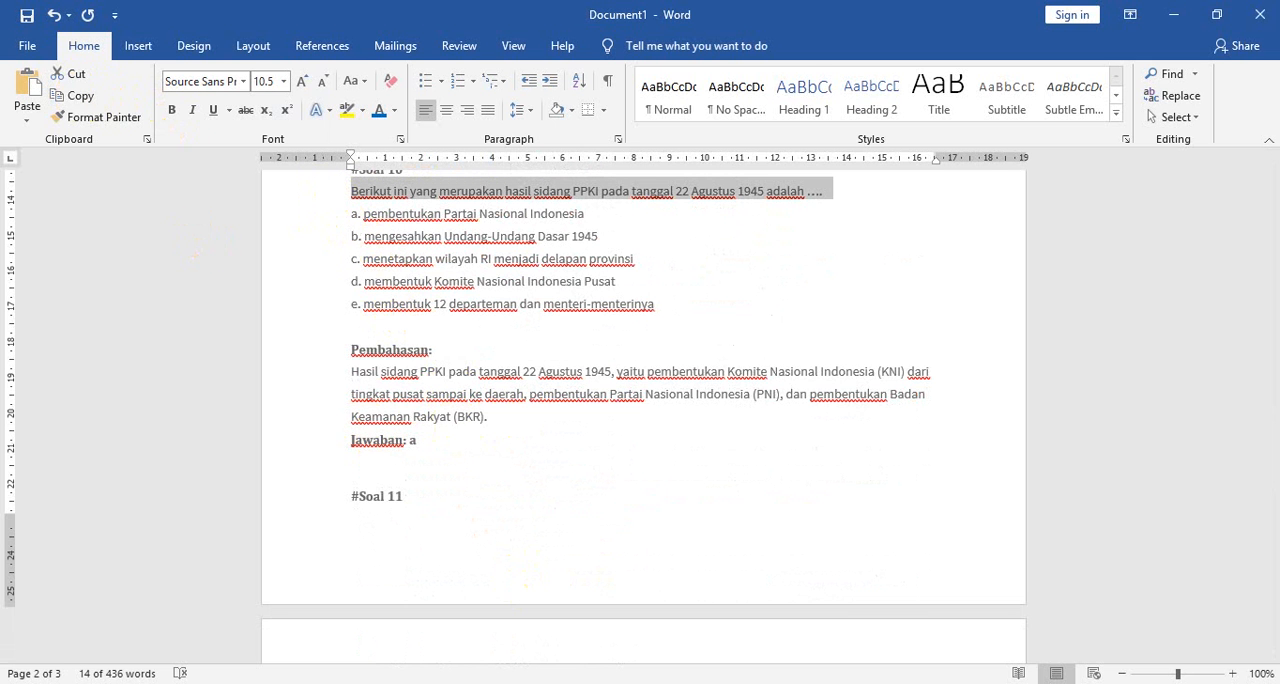
pyautogui.hotkey('alt', 'Tab')
pyautogui.hotkey('ctrl', 'v')
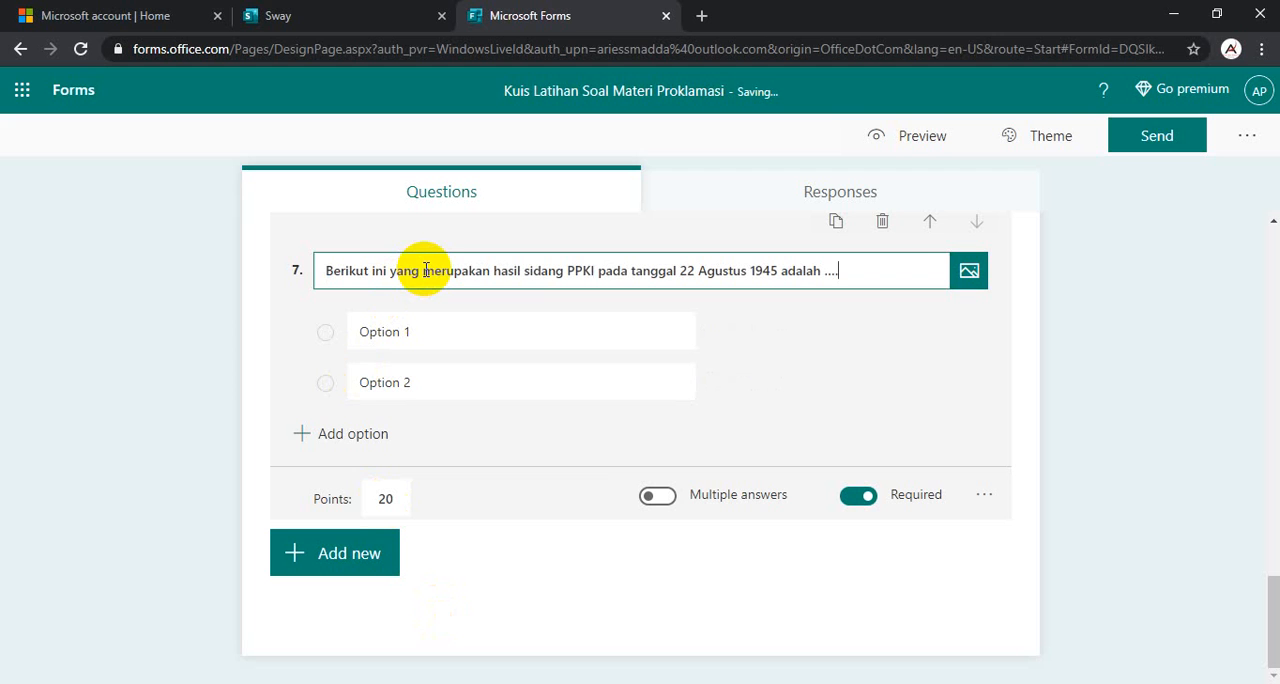
# - Copy the five answer options of #Soal 10 from the Word document into question 7, starting at Option 1
pyautogui.click(666, 683)
pyautogui.click(815, 593)
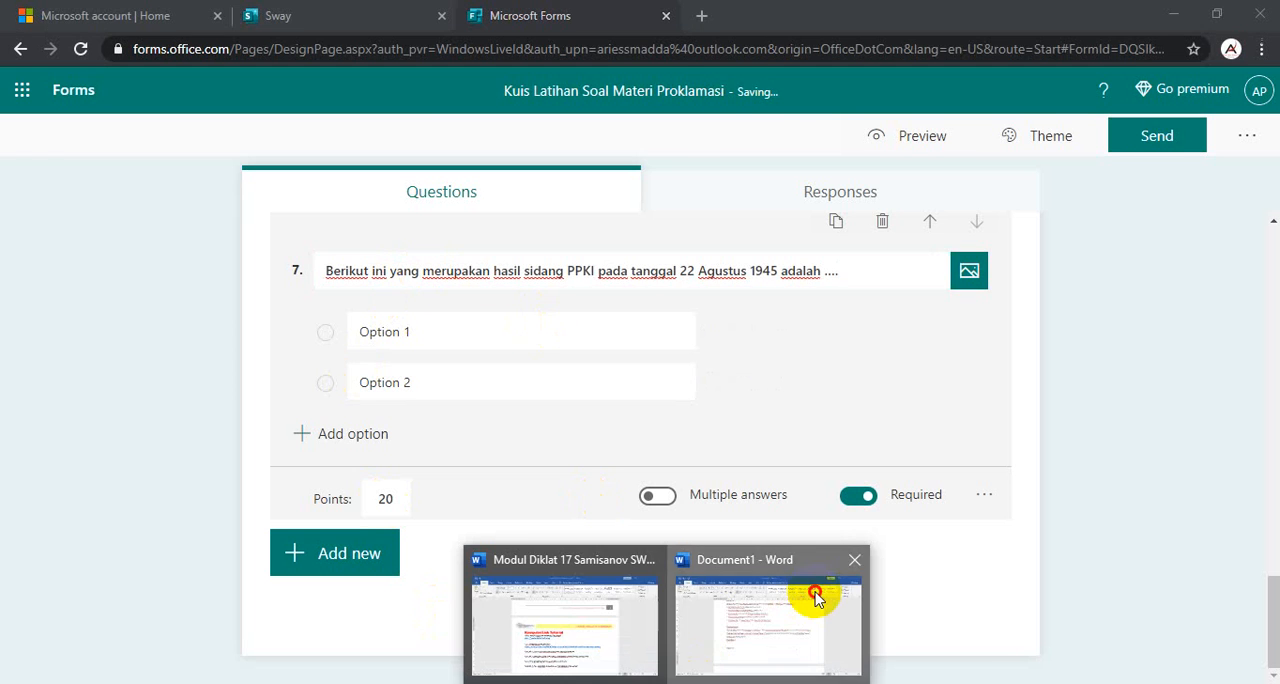
pyautogui.moveTo(313, 215); pyautogui.dragTo(318, 305)
pyautogui.click(78, 97)
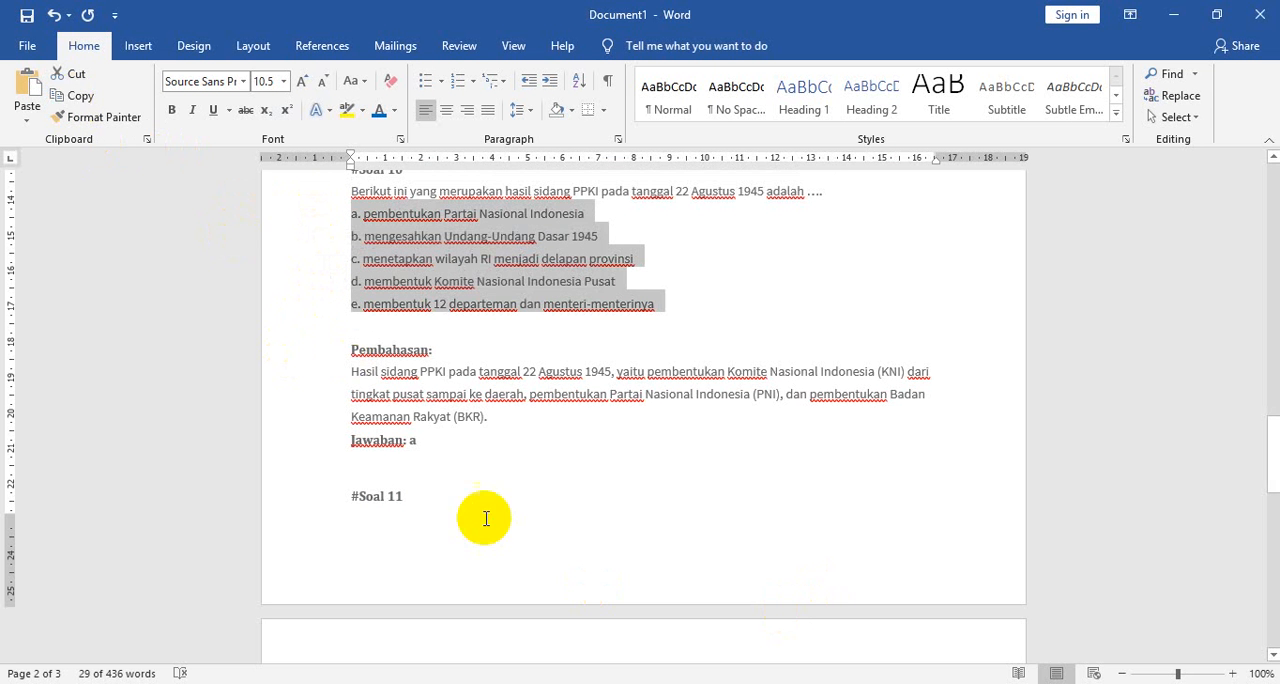
pyautogui.click(450, 683)
pyautogui.click(409, 334)
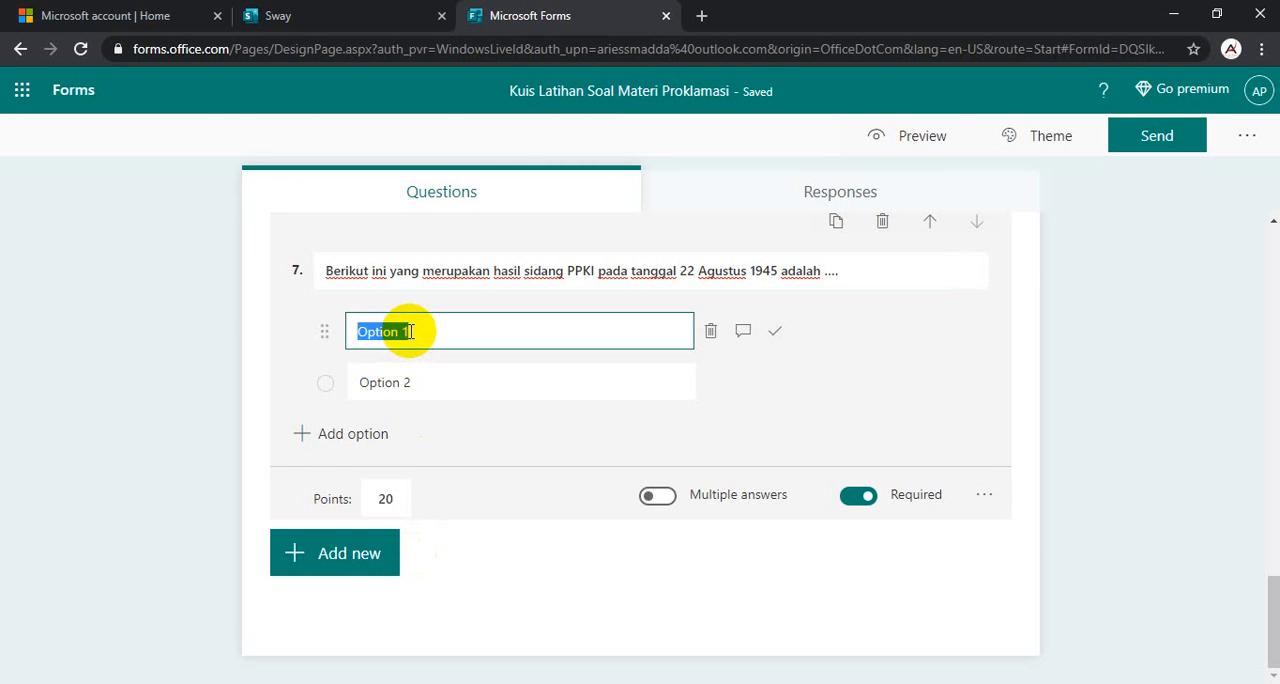
pyautogui.hotkey('ctrl', 'v')
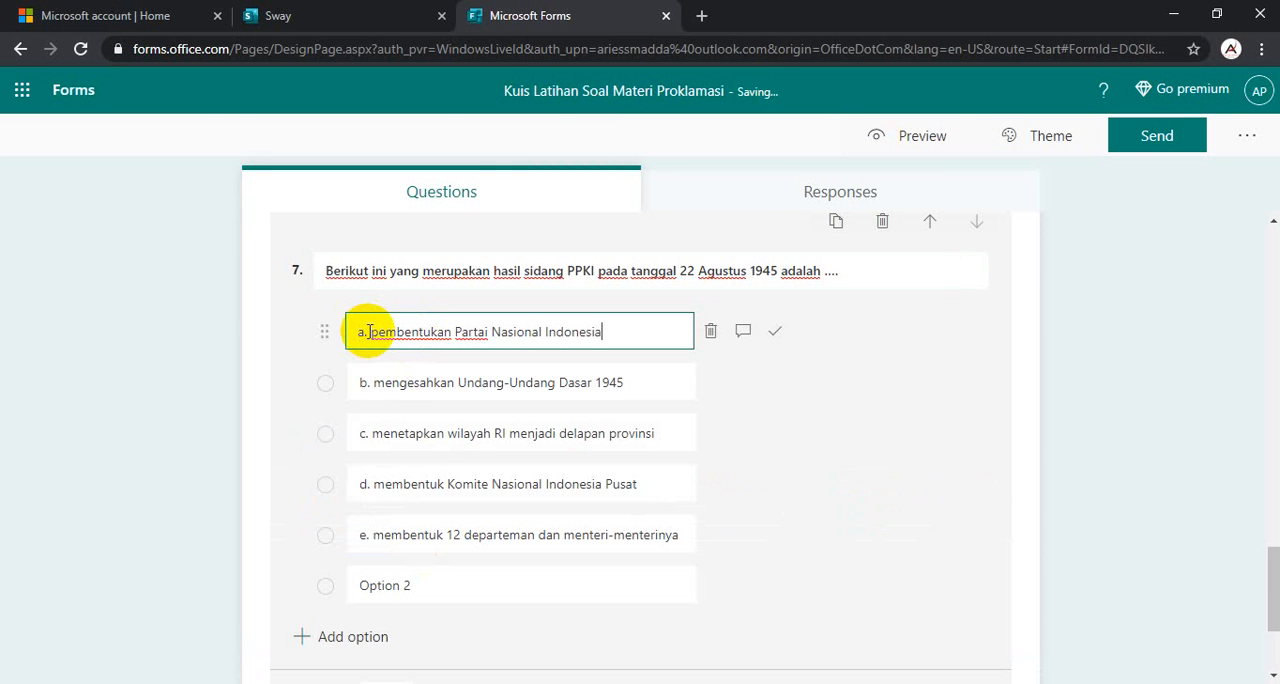
# - Delete the letter prefixes a., b. and c. from the first three answer options of question 7
pyautogui.moveTo(369, 332); pyautogui.dragTo(335, 335)
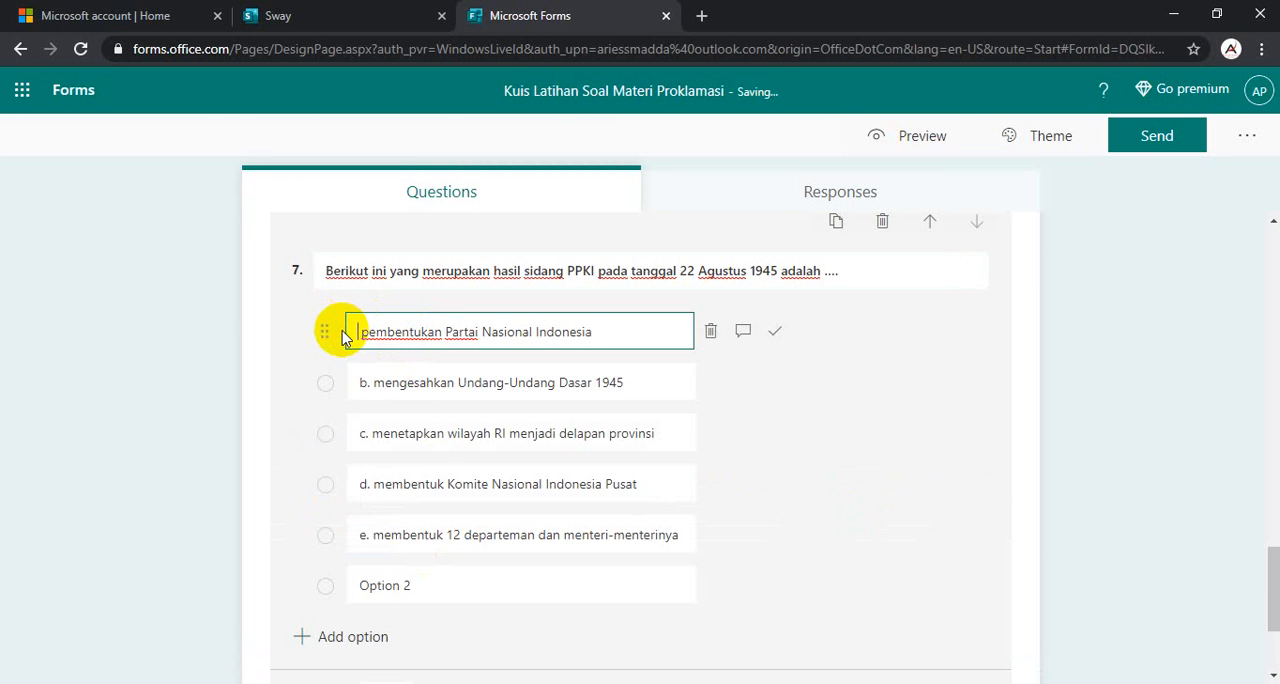
pyautogui.click(371, 384)
pyautogui.tripleClick(374, 380)
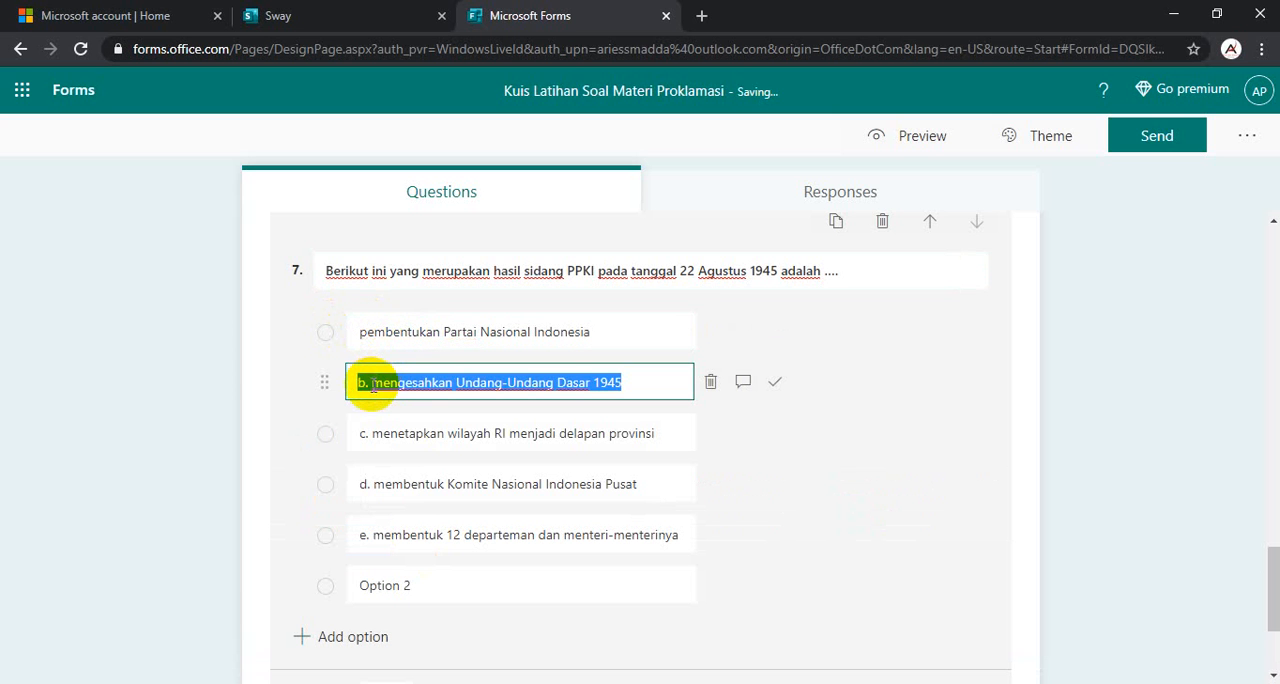
pyautogui.click(372, 384)
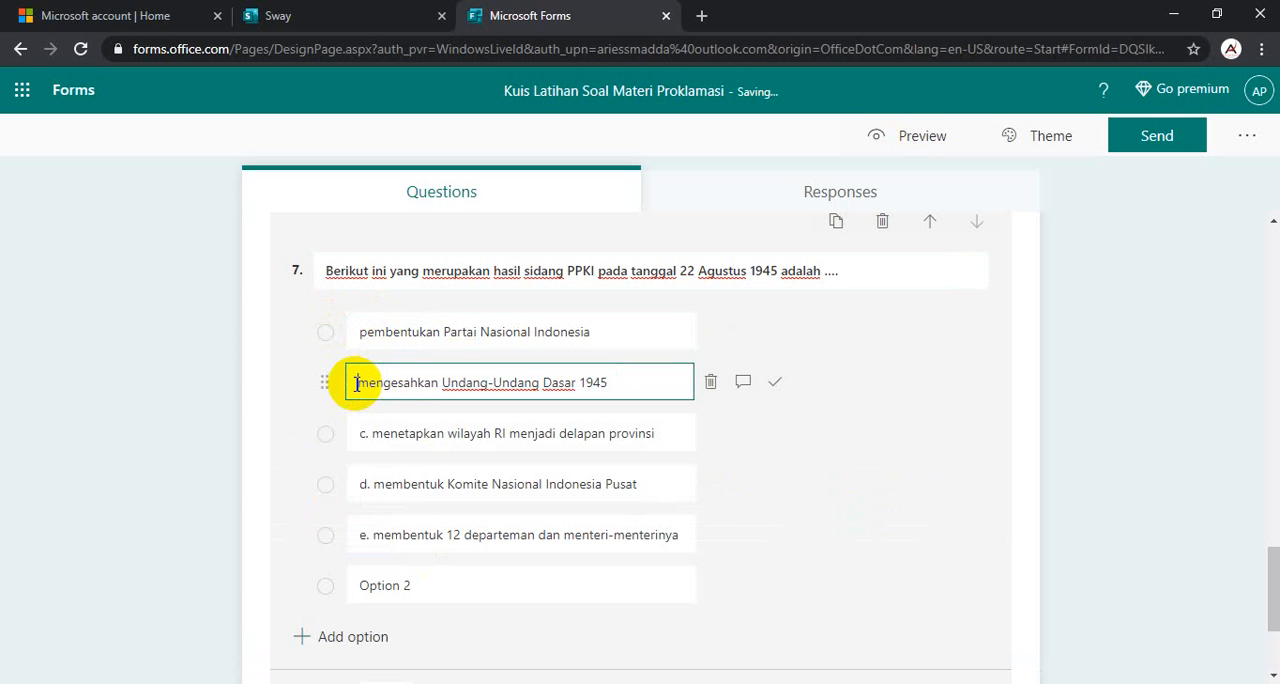
pyautogui.click(373, 433)
pyautogui.click(371, 434)
pyautogui.moveTo(371, 434); pyautogui.dragTo(351, 434)
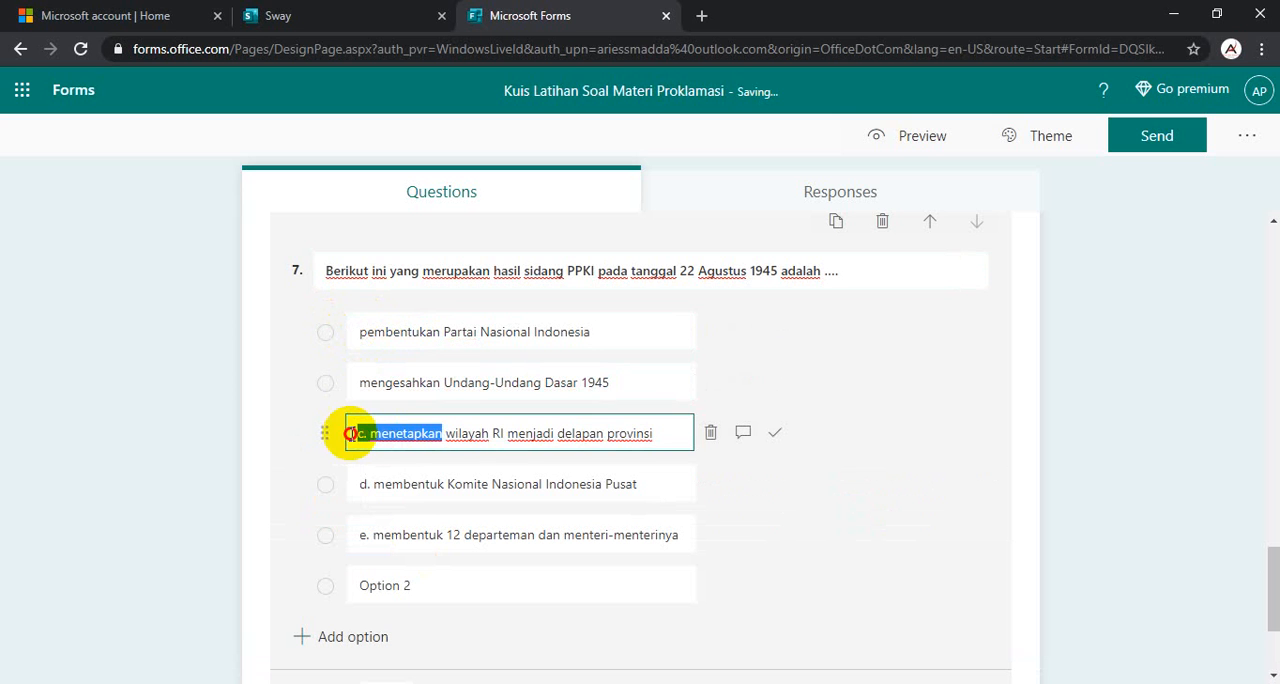
pyautogui.click(396, 436)
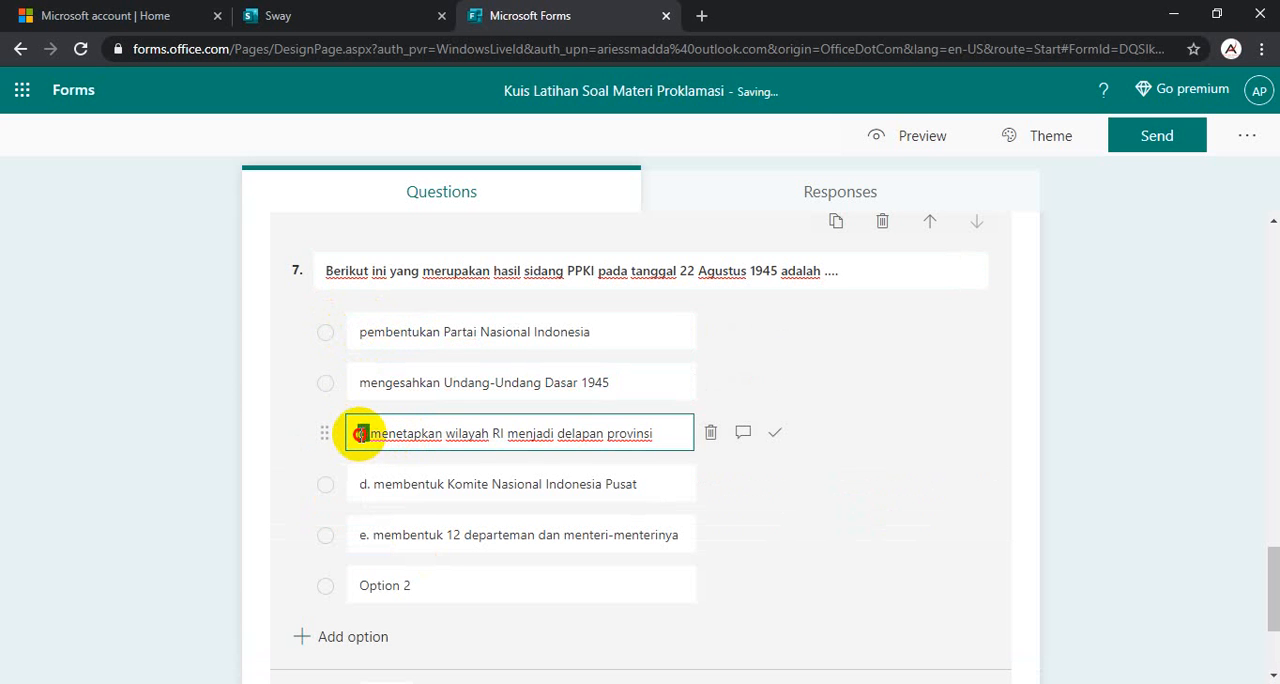
pyautogui.press('BackSpace')
# - Delete the letter prefixes d. and e. from question 7's answer options and remove the leftover Option 2
pyautogui.click(358, 482)
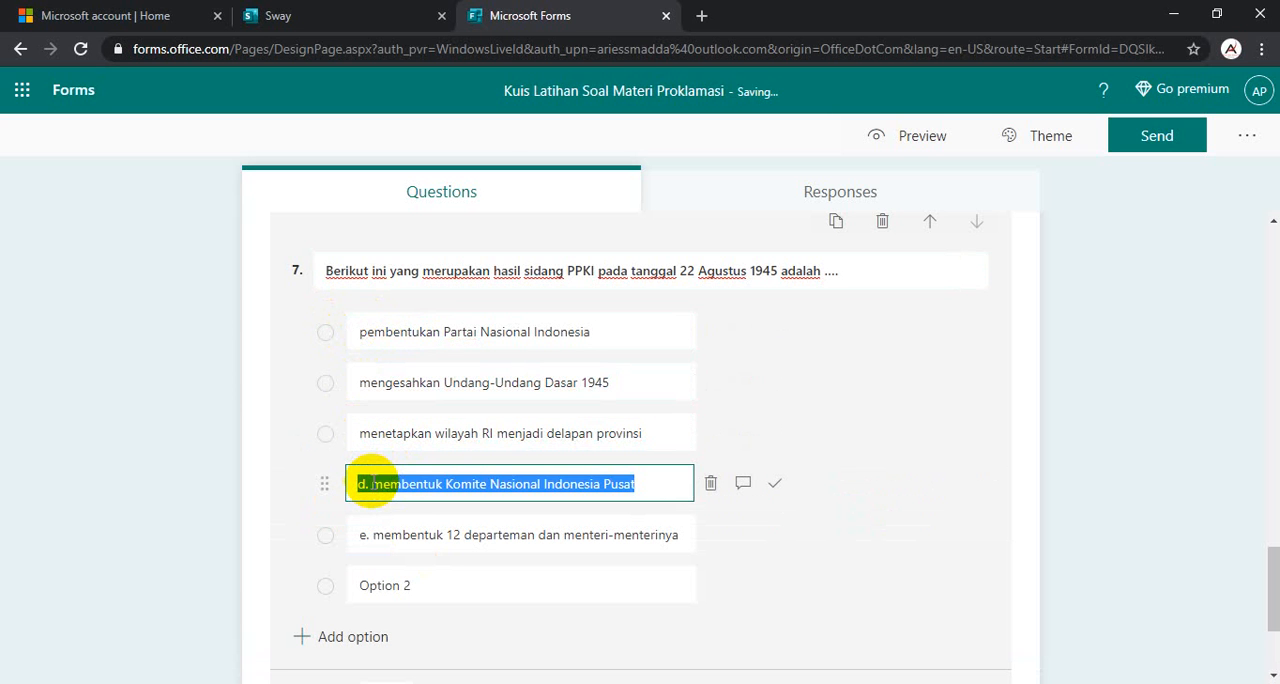
pyautogui.doubleClick(370, 483)
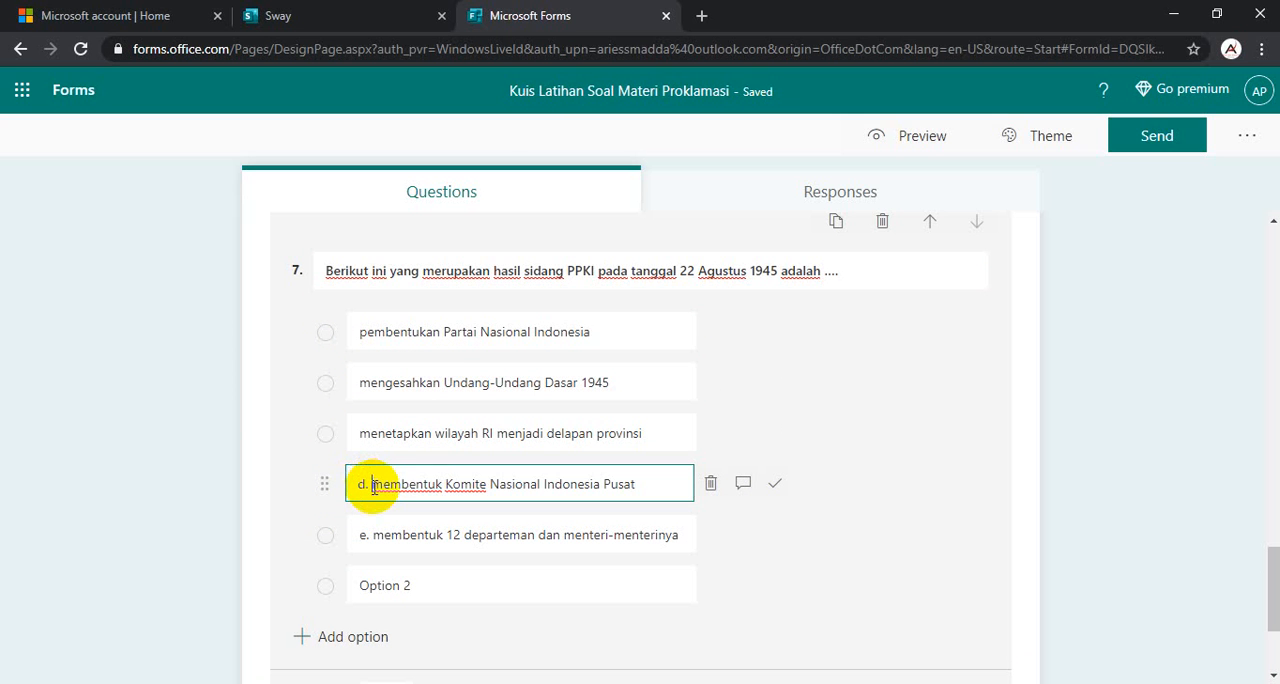
pyautogui.press('BackSpace')
pyautogui.press('BackSpace')
pyautogui.click(350, 530)
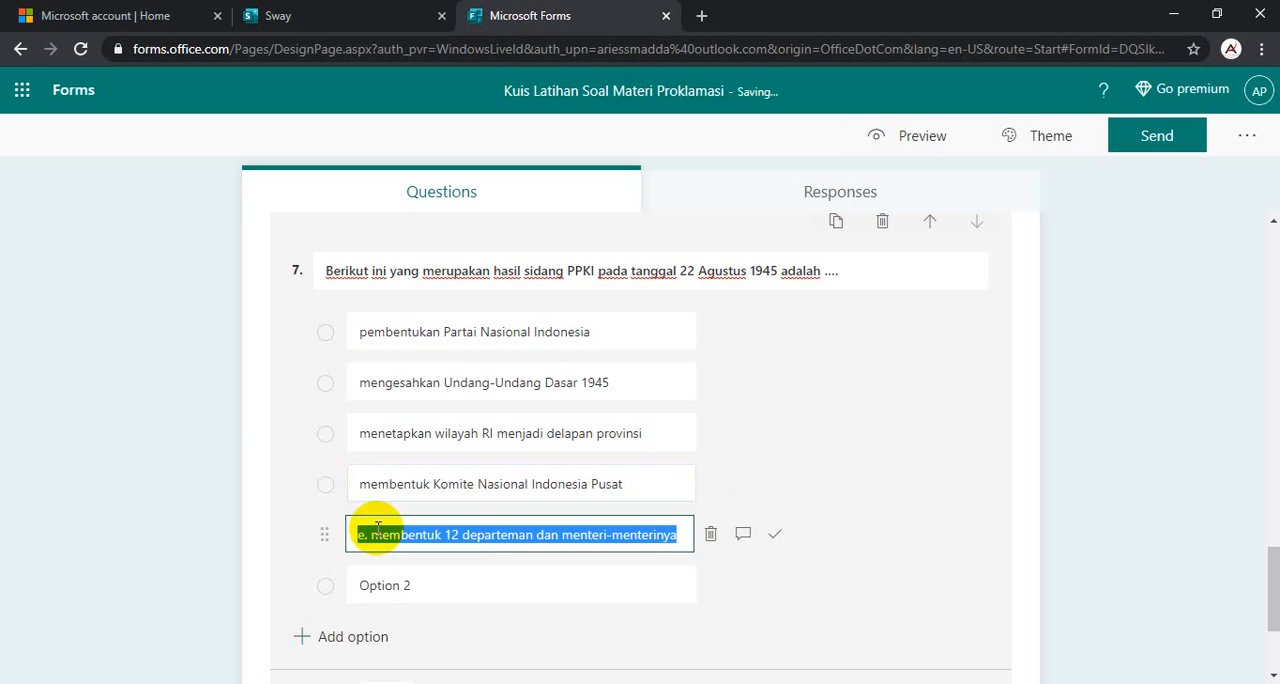
pyautogui.click(370, 535)
pyautogui.press('BackSpace')
pyautogui.press('BackSpace')
pyautogui.press('BackSpace')
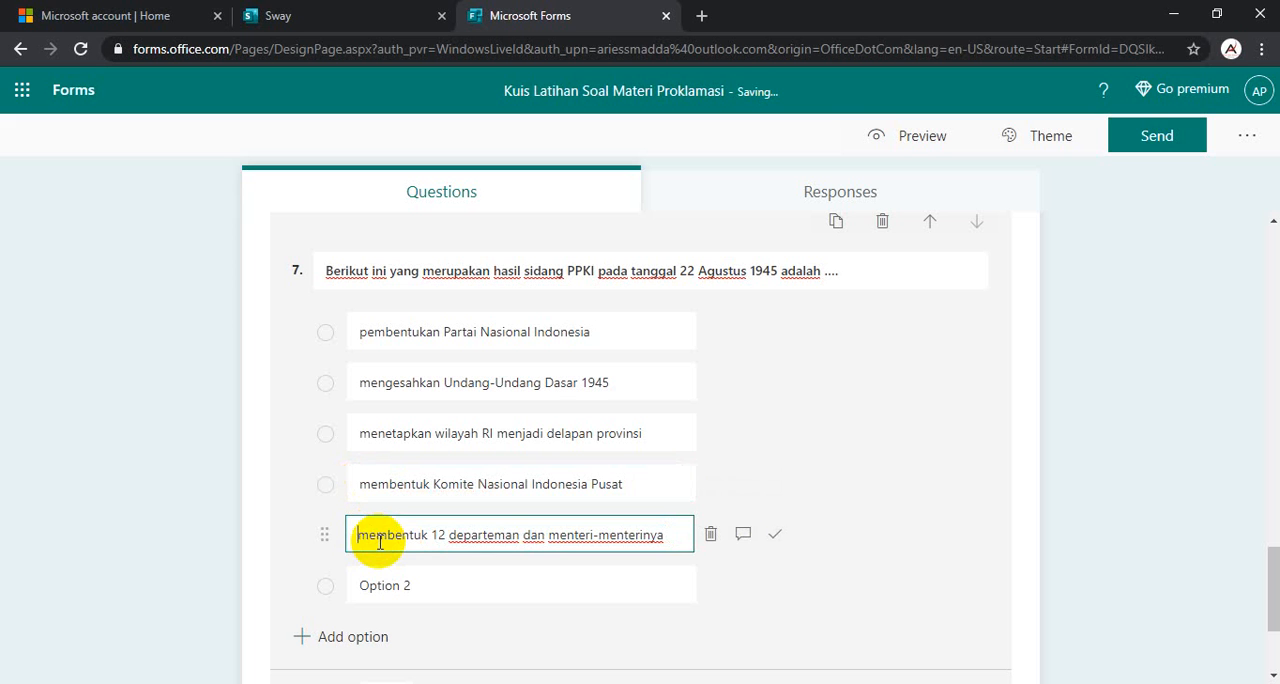
pyautogui.click(710, 587)
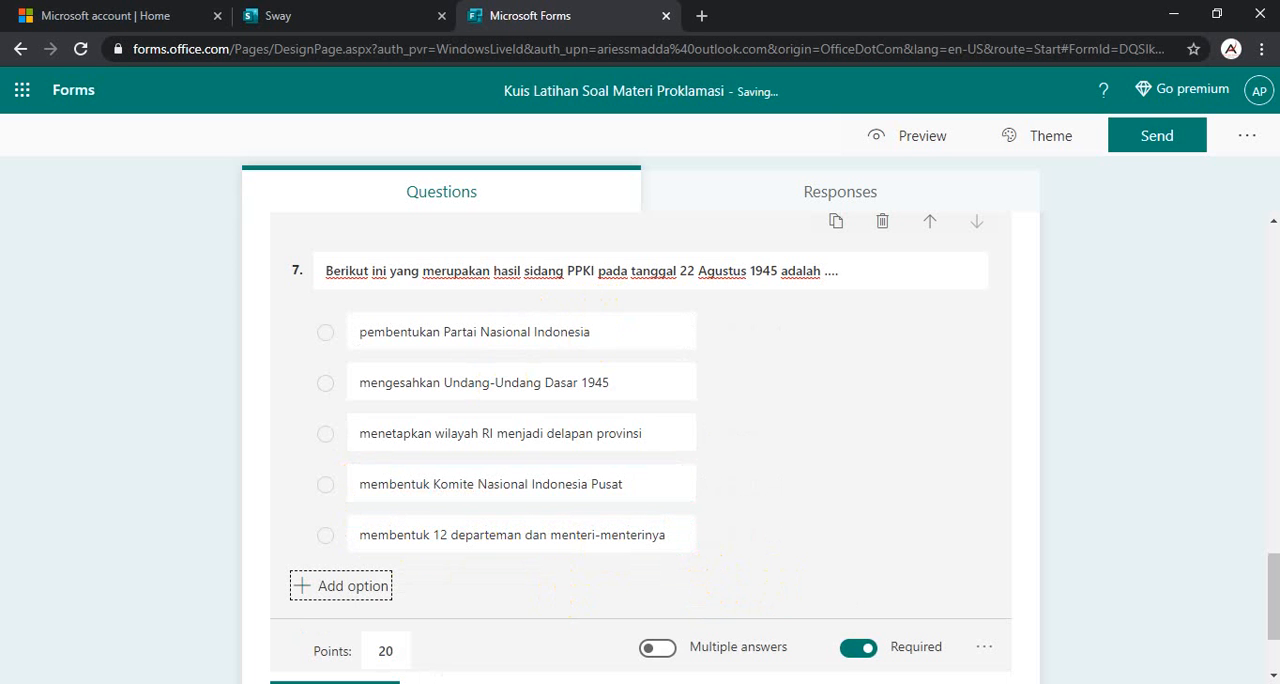
# - Mark "pembentukan Partai Nasional Indonesia" as question 7's correct answer, following the Word document's answer key, and add another choice question below it
pyautogui.click(731, 643)
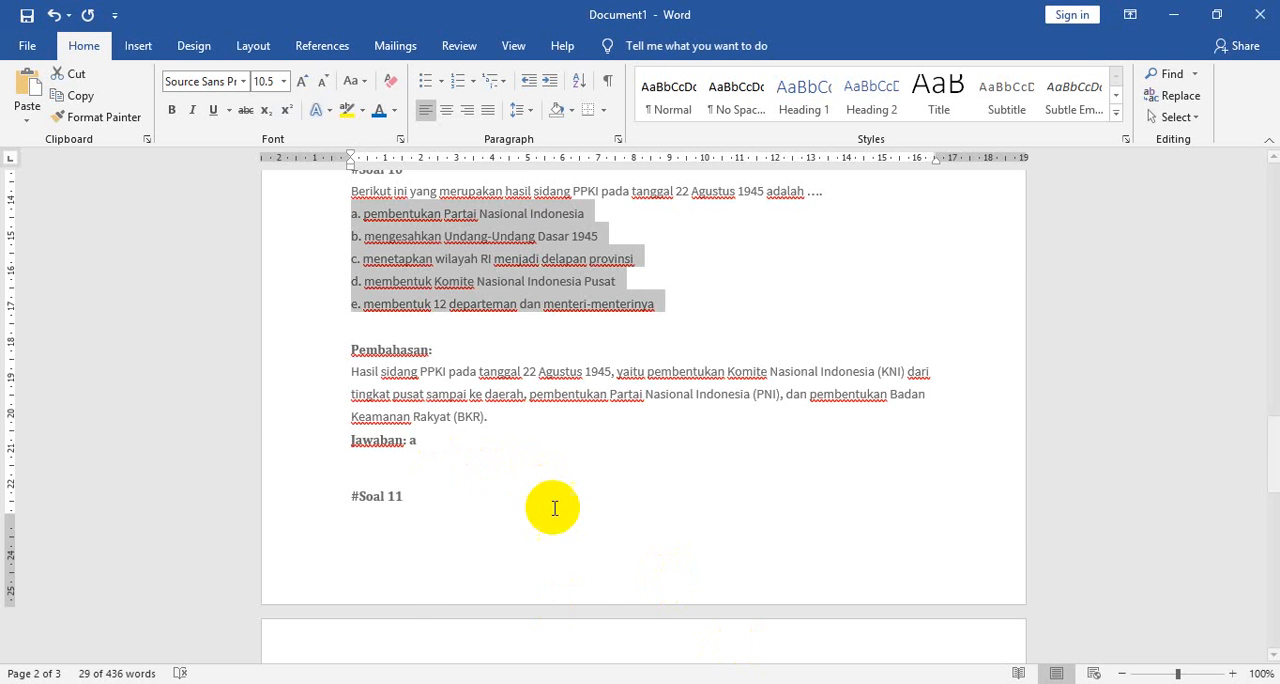
pyautogui.scroll(-8, 554, 508)
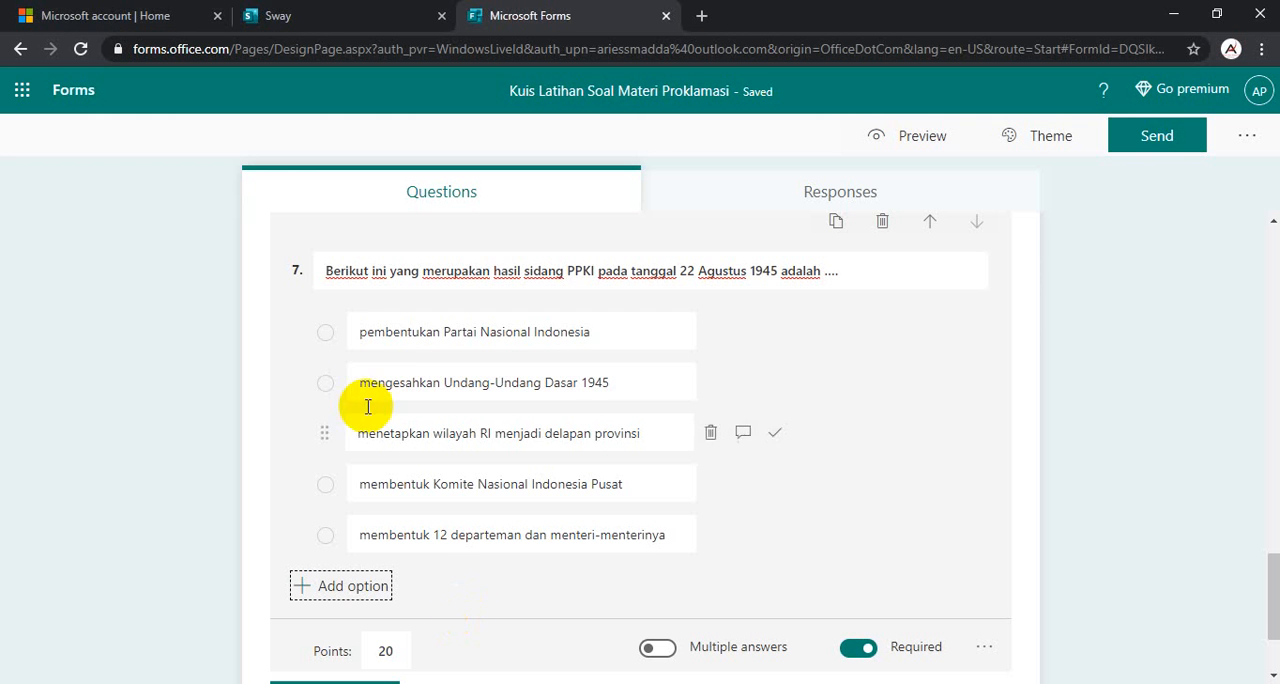
pyautogui.click(335, 331)
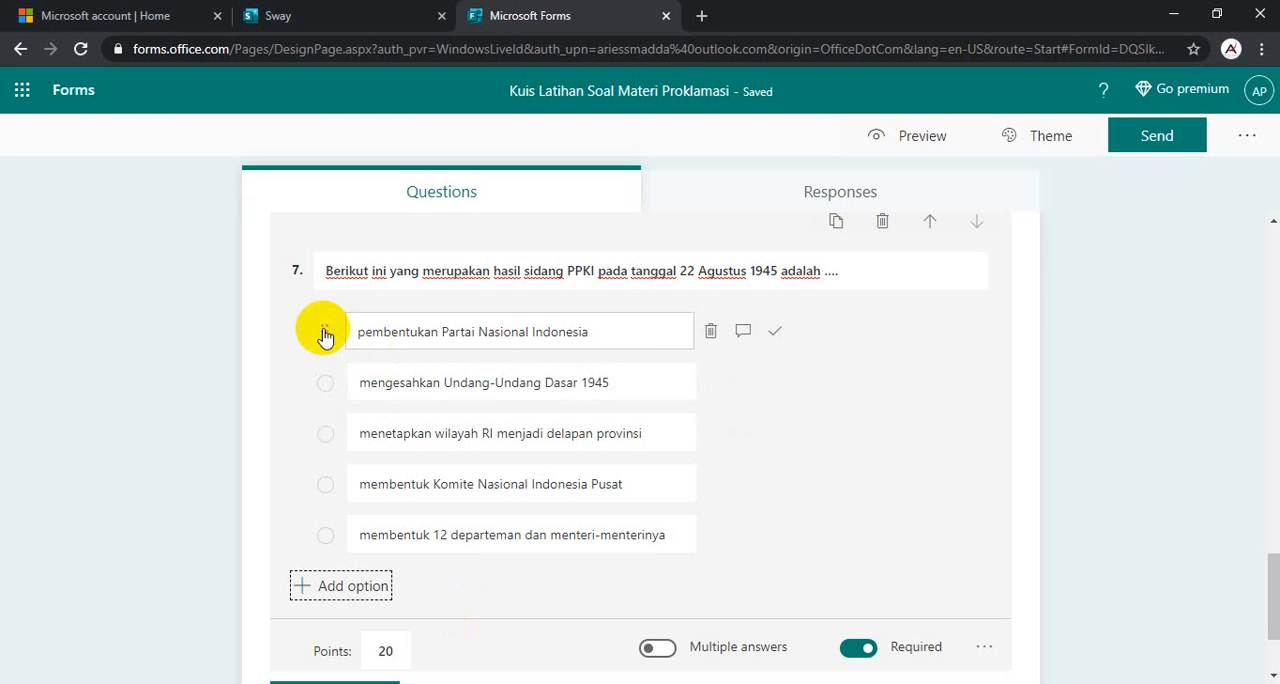
pyautogui.click(777, 335)
pyautogui.scroll(-3, 523, 486)
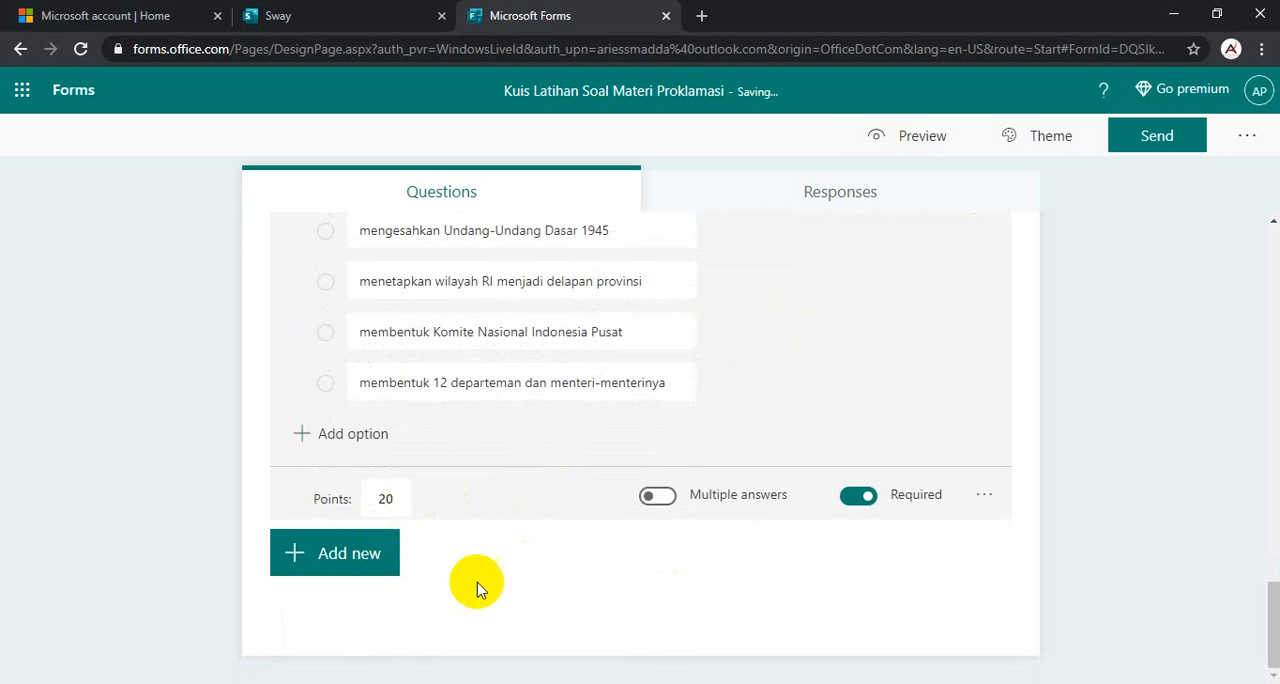
pyautogui.click(355, 555)
pyautogui.click(409, 563)
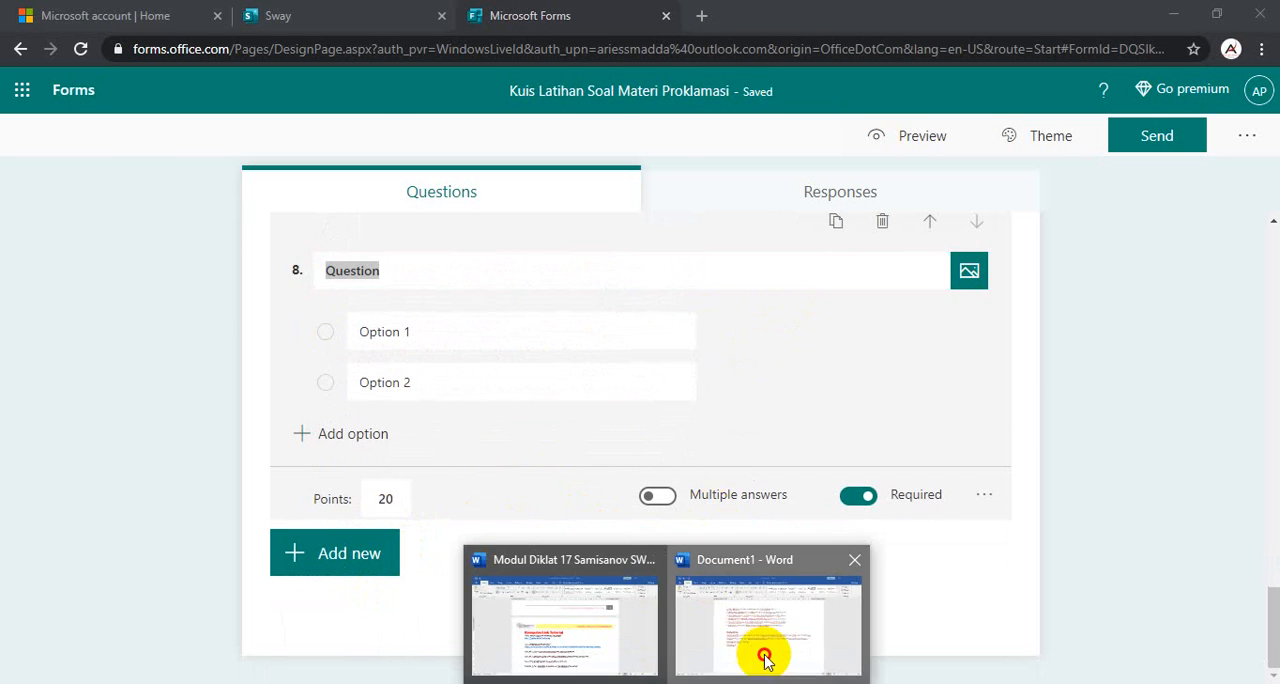
# - Title question 8 with "Insiden Bendera di Hotel Yamato, Surabaya disebabkan oleh ....", copied from #Soal 11 in the Word document Document1
pyautogui.click(757, 644)
pyautogui.scroll(4, 565, 432)
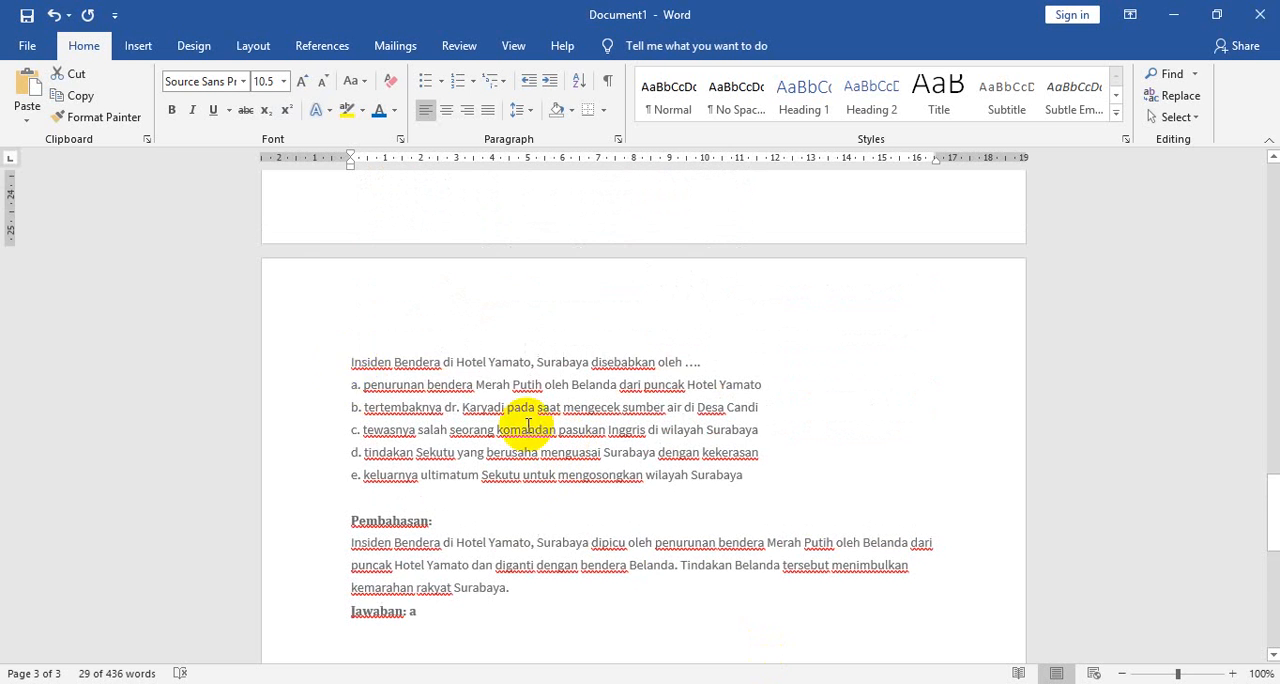
pyautogui.click(309, 364)
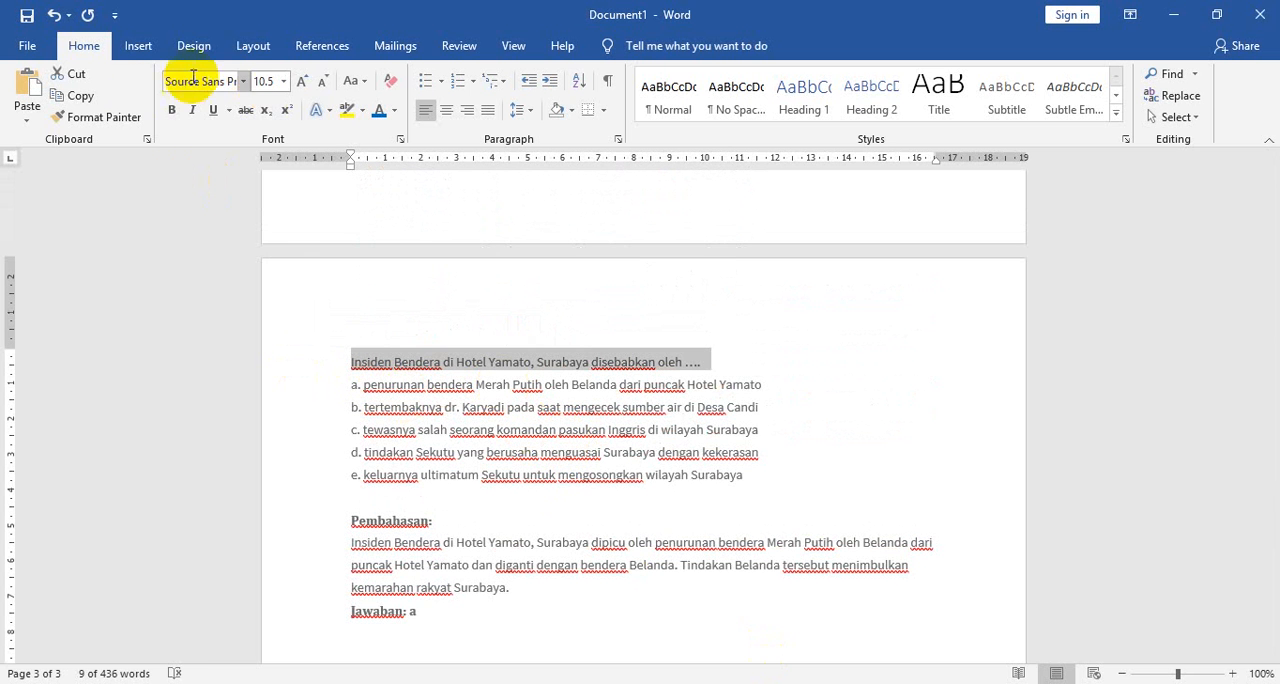
pyautogui.click(75, 98)
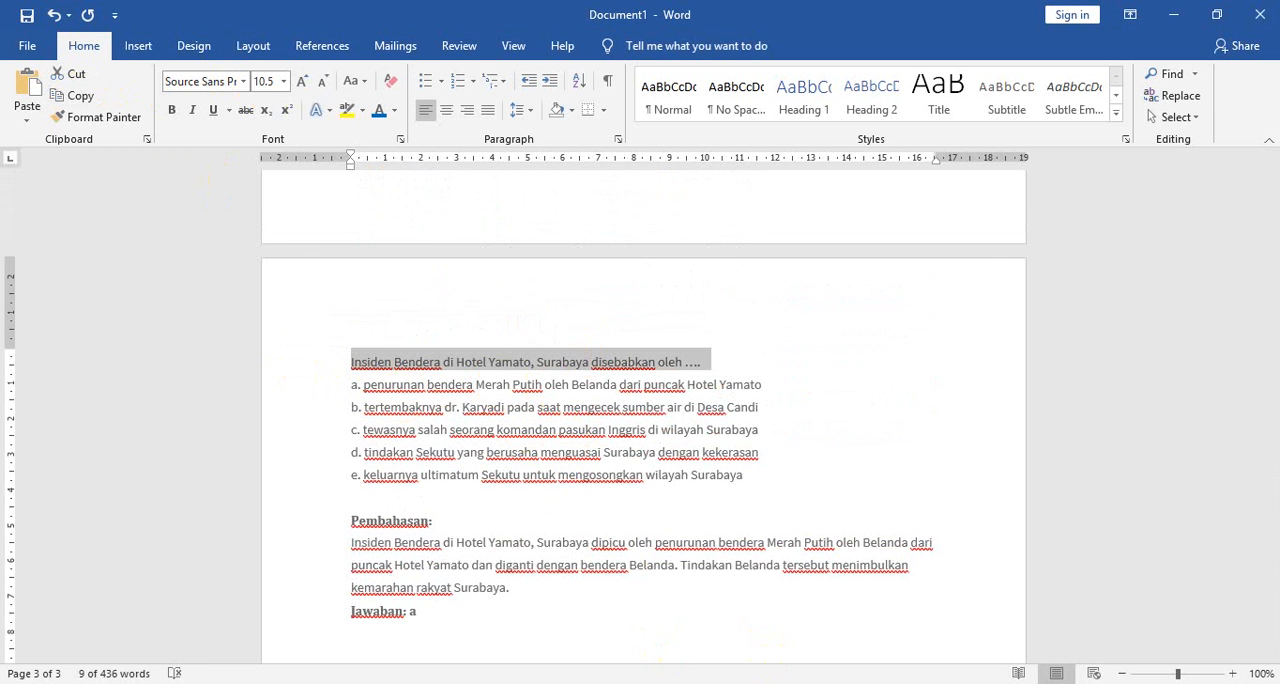
pyautogui.hotkey('alt', 'Tab')
pyautogui.hotkey('ctrl', 'v')
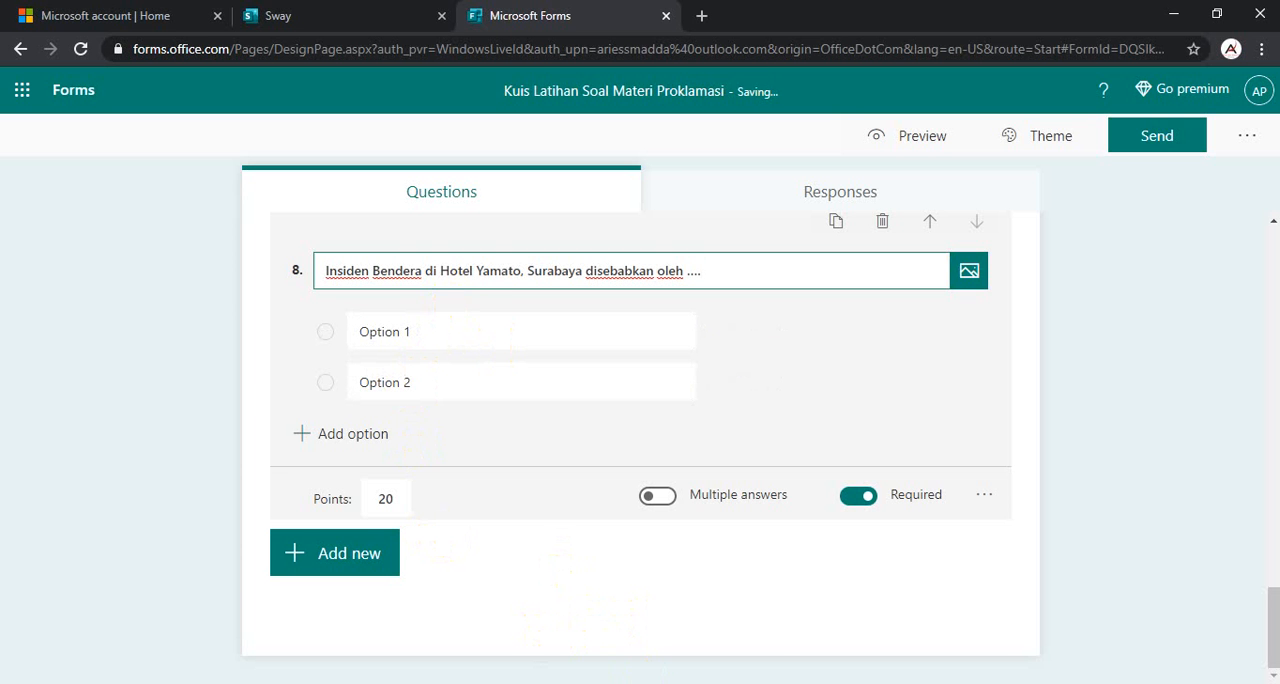
# - Copy the five answer options of #Soal 11 from the Word document into question 8, starting at Option 1
pyautogui.click(677, 617)
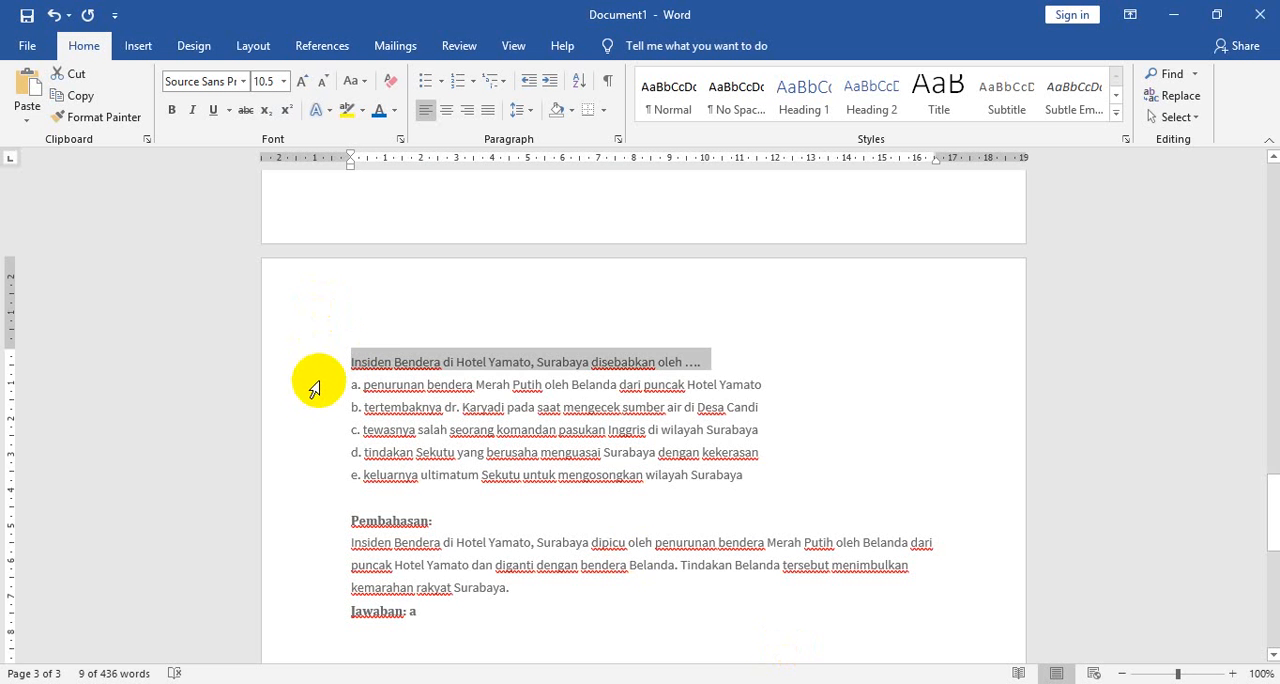
pyautogui.moveTo(309, 398); pyautogui.dragTo(303, 480)
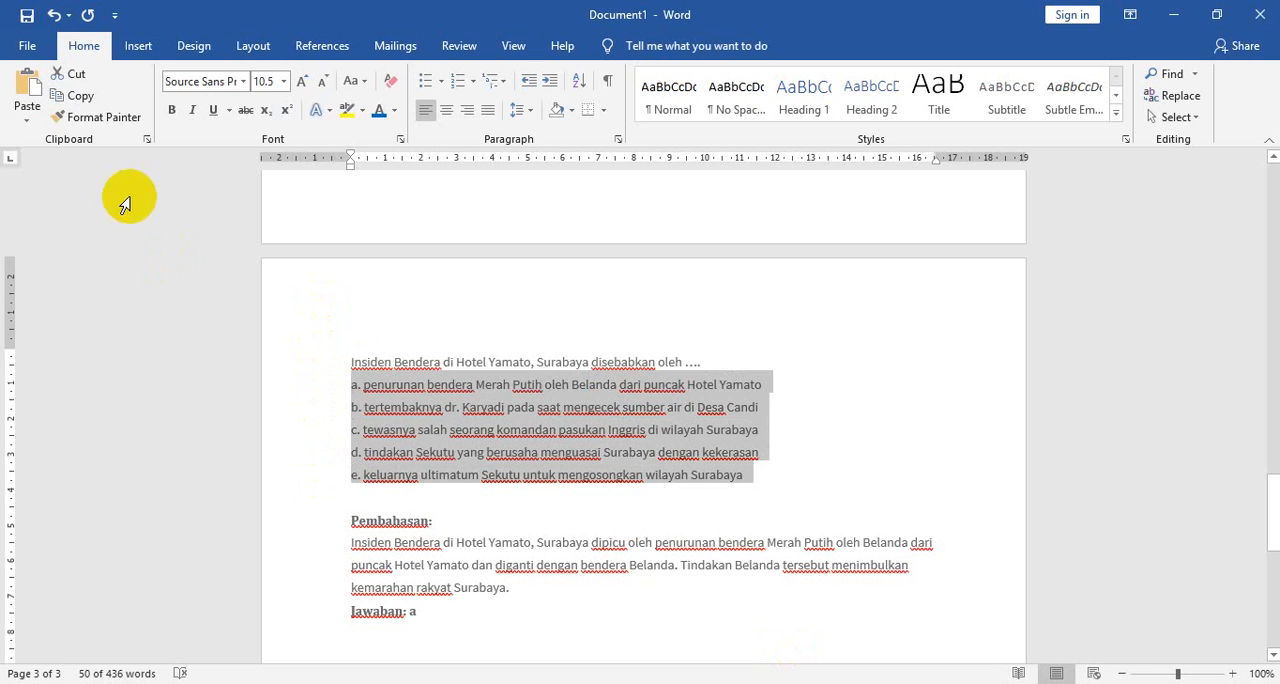
pyautogui.click(84, 98)
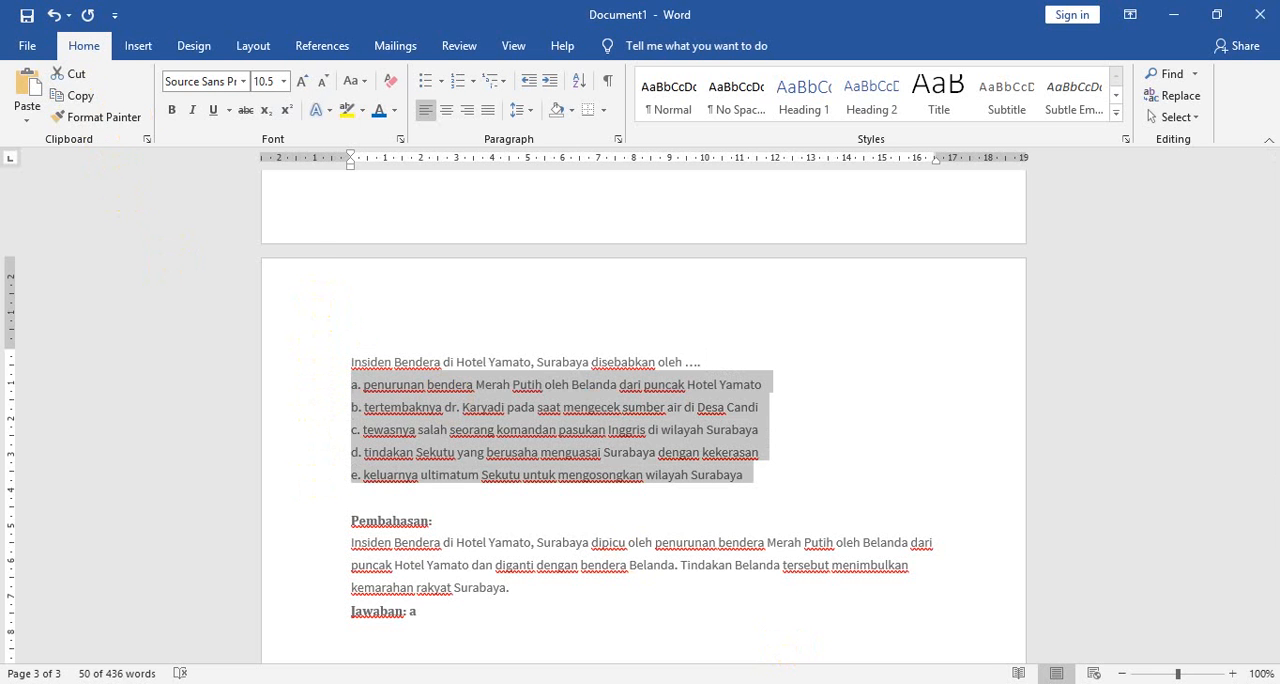
pyautogui.hotkey('alt', 'Tab')
pyautogui.click(394, 329)
pyautogui.hotkey('ctrl', 'v')
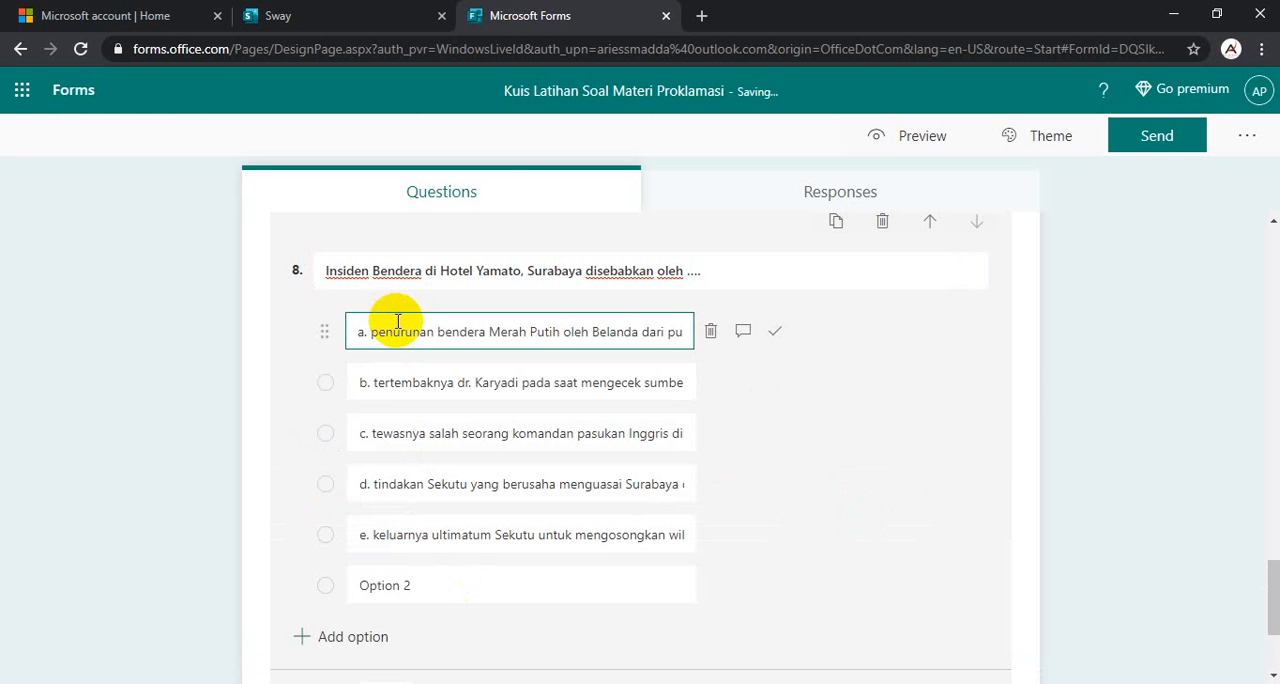
# - Mark the first option, "penurunan bendera Merah Putih oleh Belanda...", as question 8's correct answer and delete its letter prefix a
pyautogui.click(774, 332)
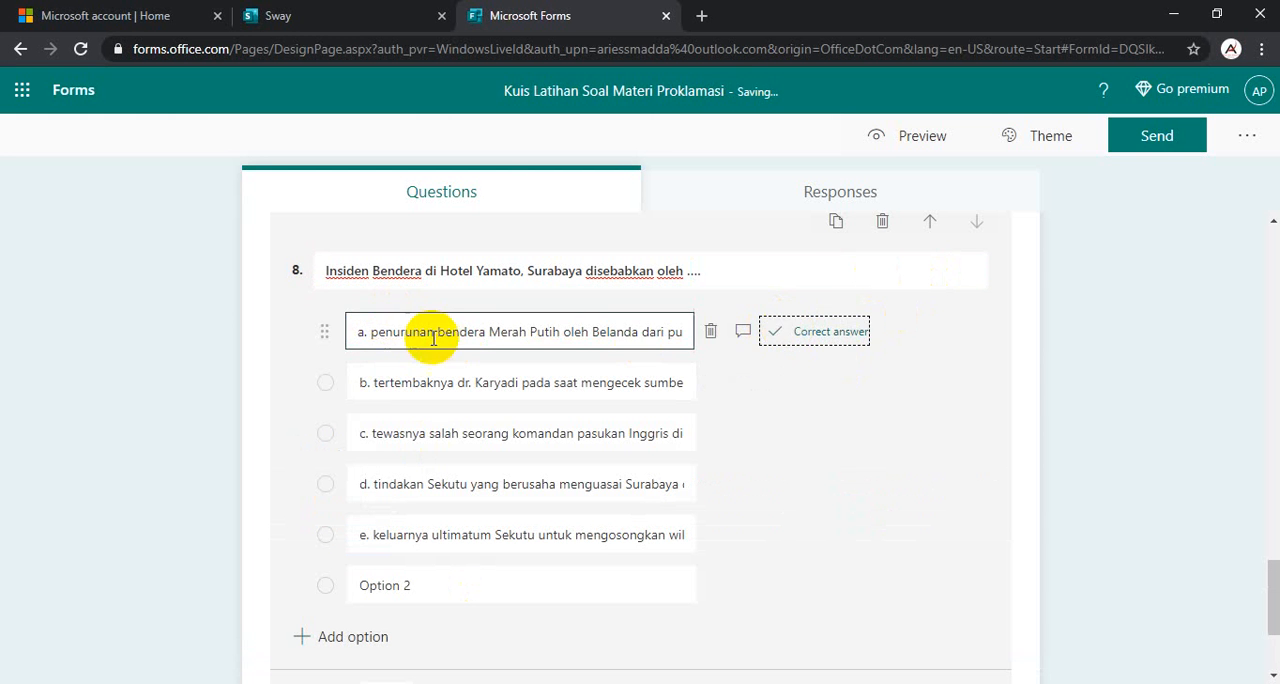
pyautogui.tripleClick(372, 331)
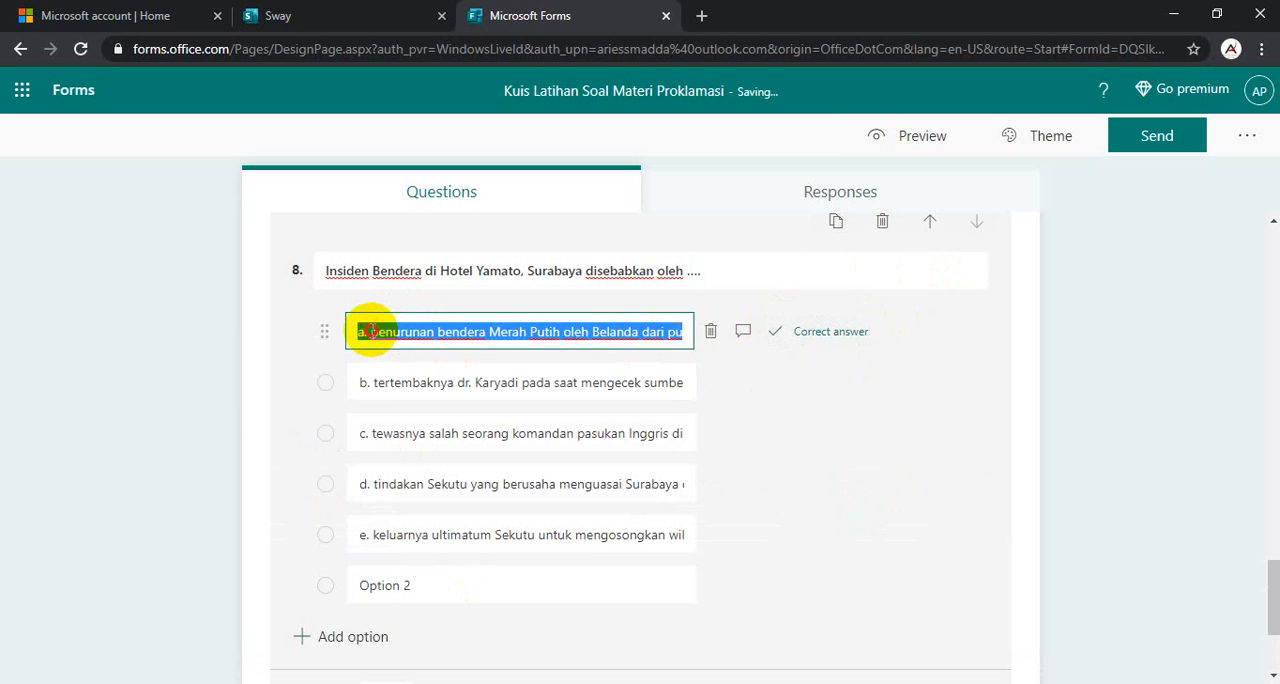
pyautogui.doubleClick(372, 331)
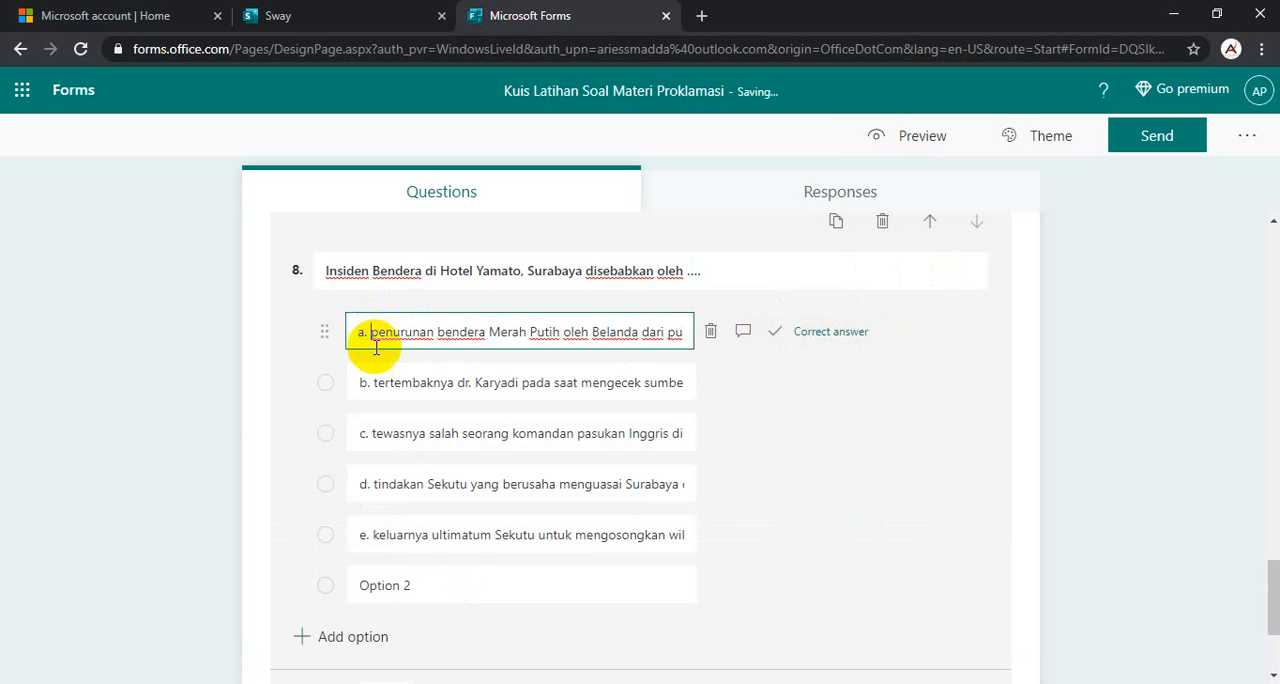
pyautogui.press('BackSpace')
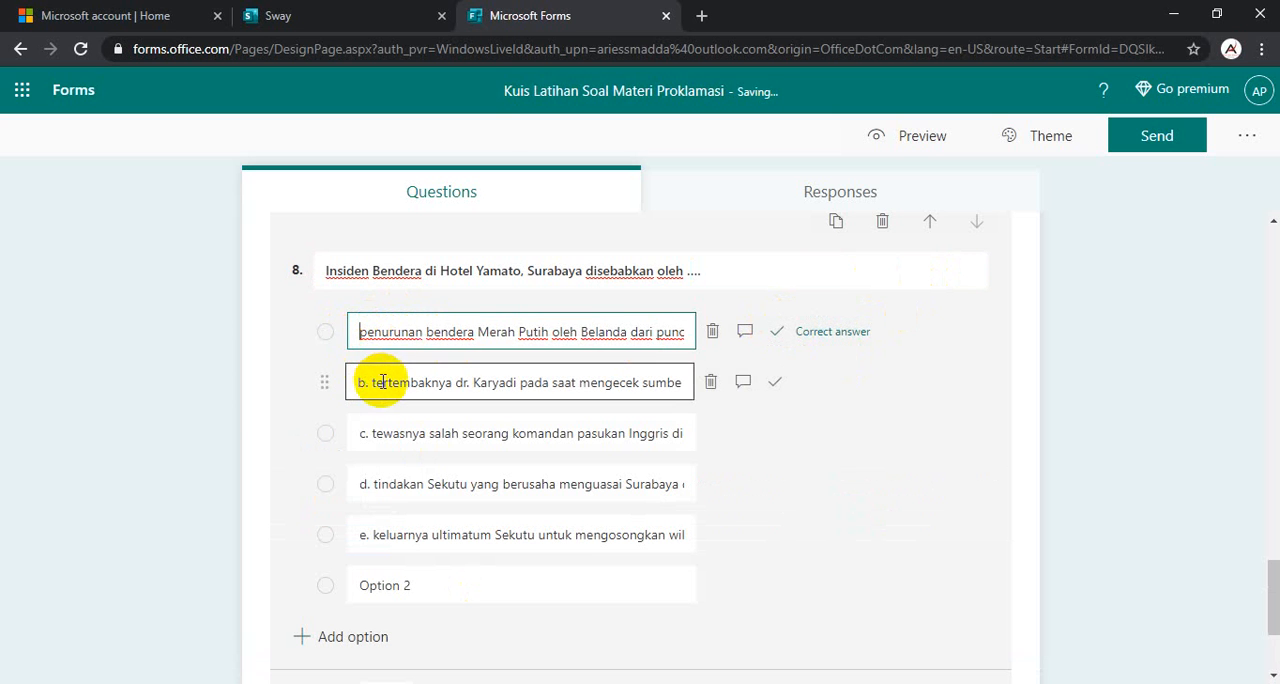
# - Delete the letter prefixes b. and c. from question 8's second and third answer options
pyautogui.click(382, 382)
pyautogui.click(373, 383)
pyautogui.press('BackSpace')
pyautogui.press('BackSpace')
pyautogui.press('BackSpace')
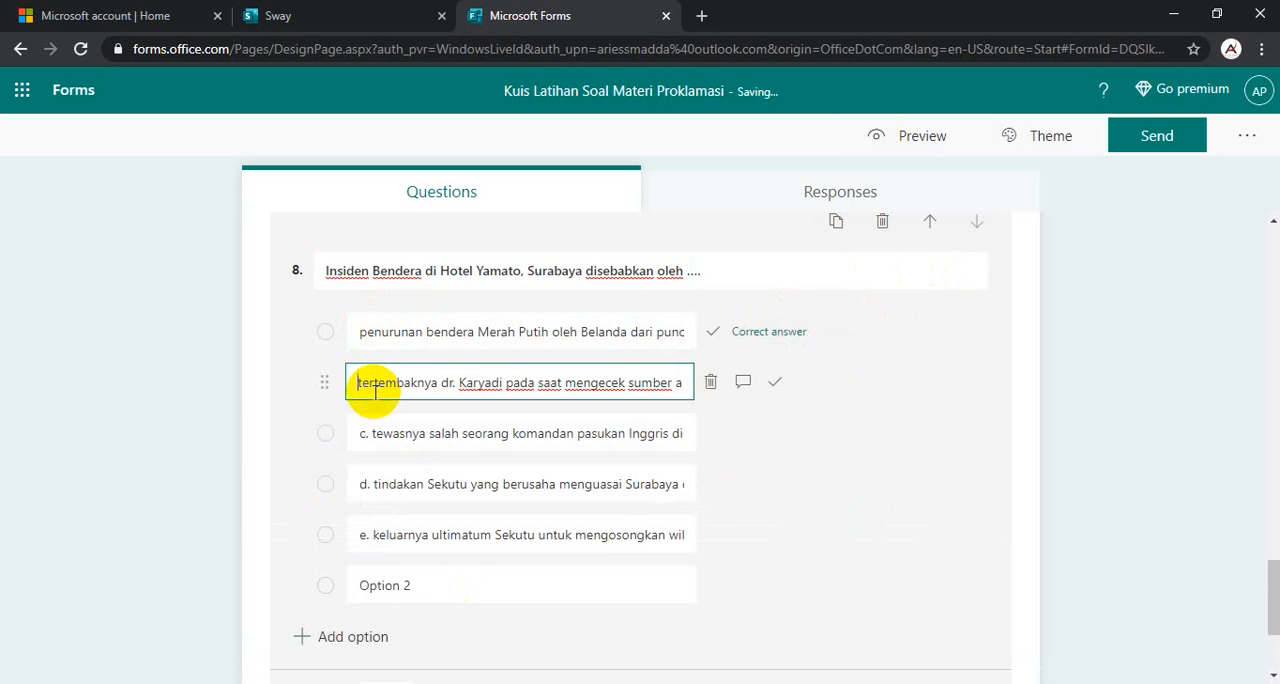
pyautogui.click(366, 431)
pyautogui.click(371, 433)
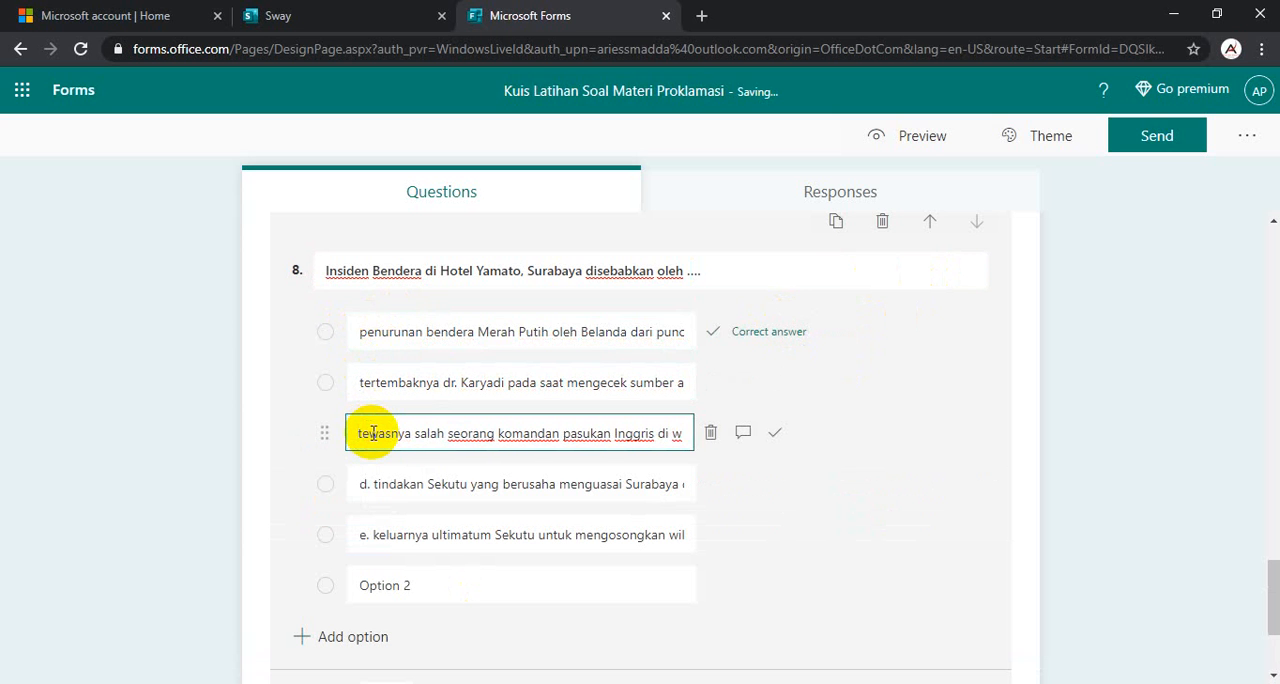
# - Delete the letter prefixes d. and e. from question 8's next two answer options and remove the surplus Option 2
pyautogui.click(372, 484)
pyautogui.click(374, 483)
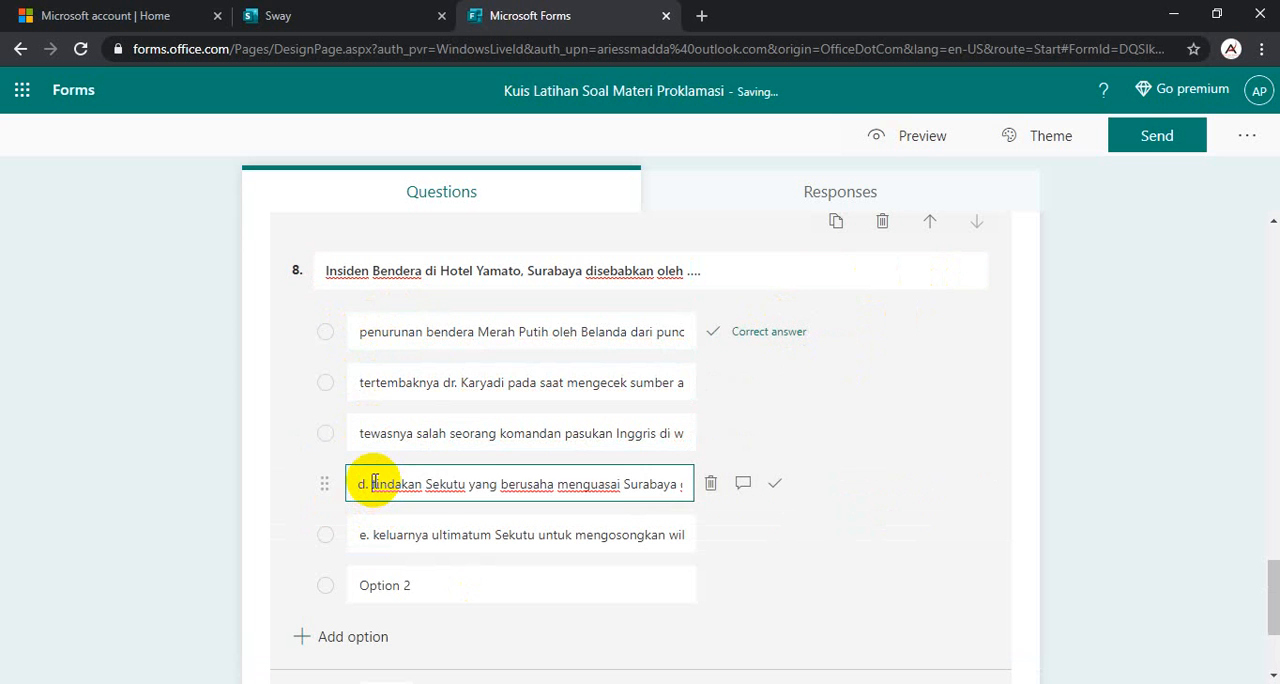
pyautogui.click(375, 534)
pyautogui.click(373, 537)
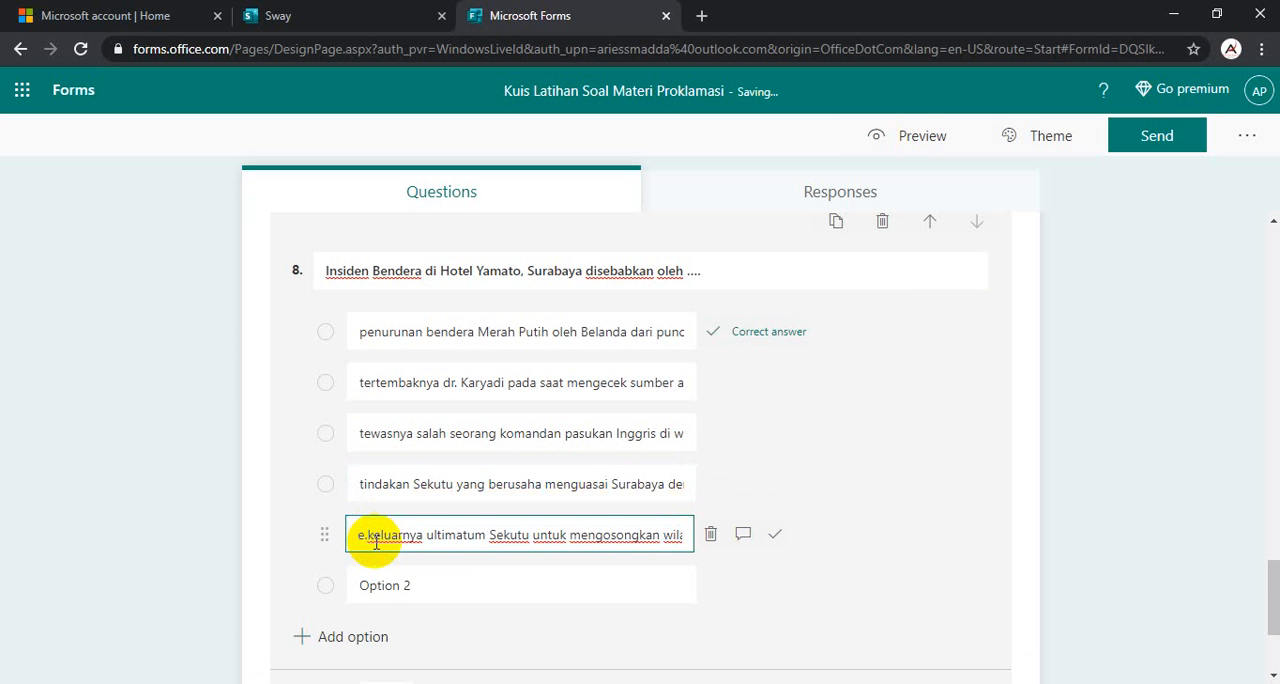
pyautogui.click(431, 580)
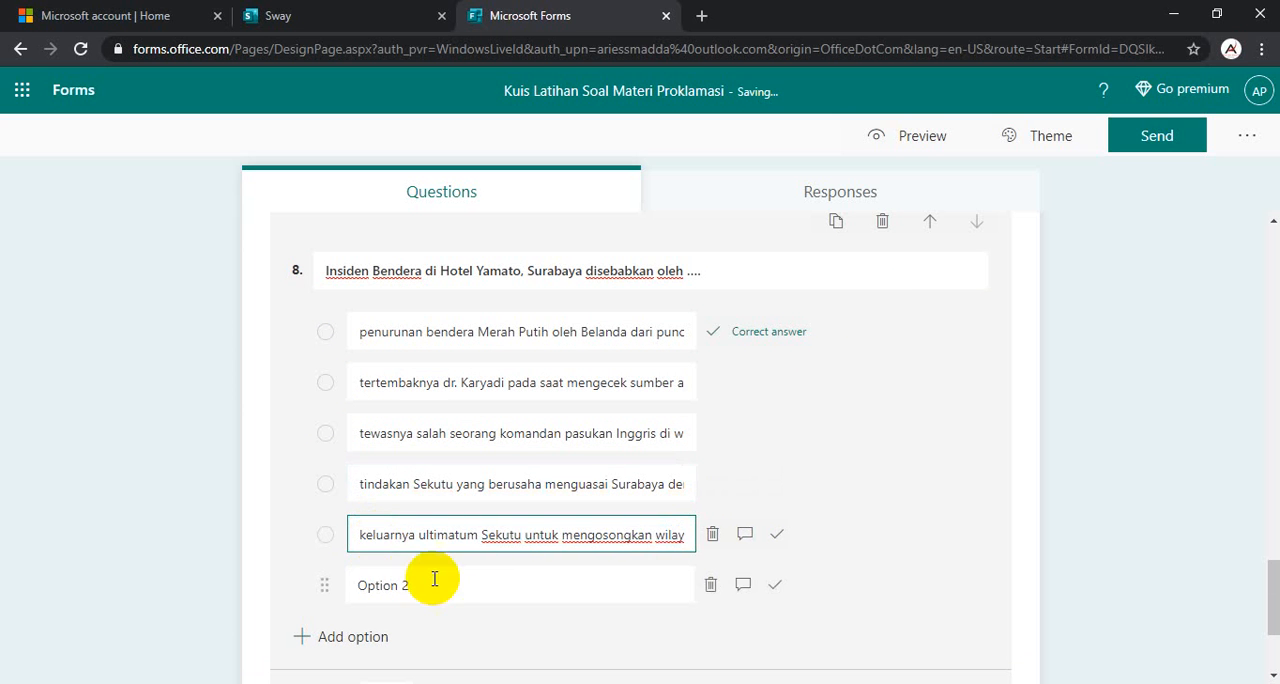
pyautogui.click(712, 586)
# - Review the whole quiz, checking the title, identity questions, marked correct answers and points of questions 4 to 8
pyautogui.scroll(-2, 423, 569)
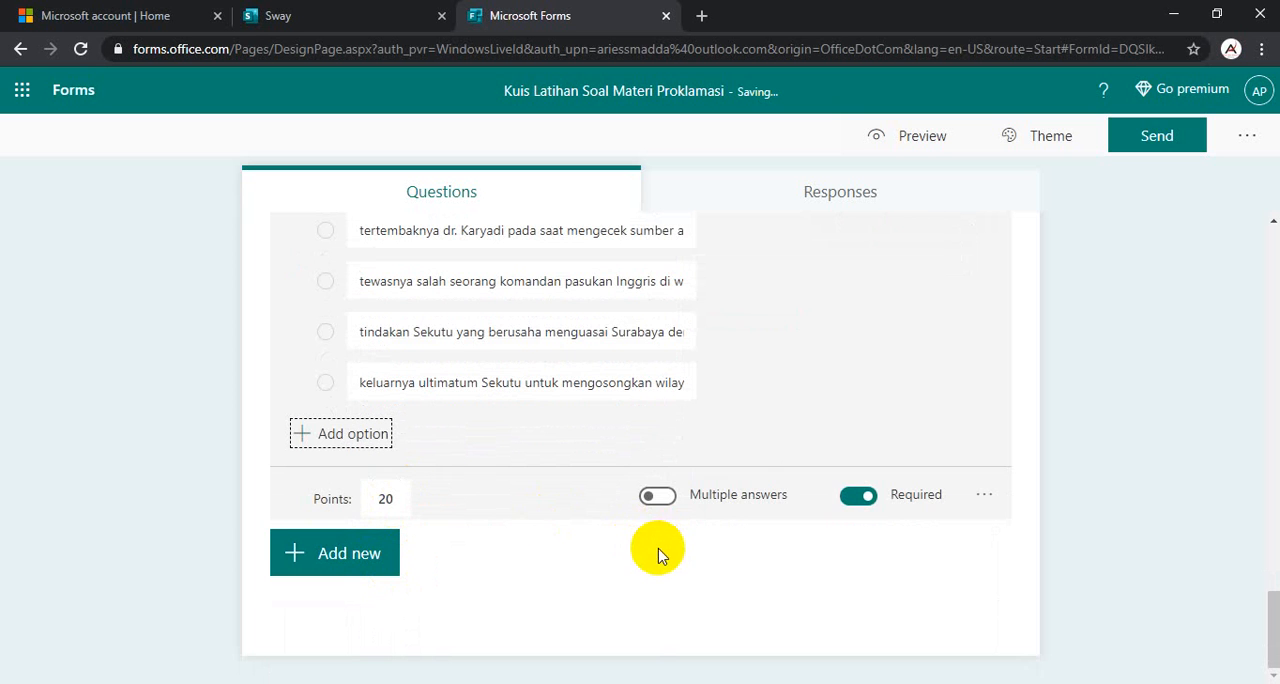
pyautogui.scroll(20, 986, 530)
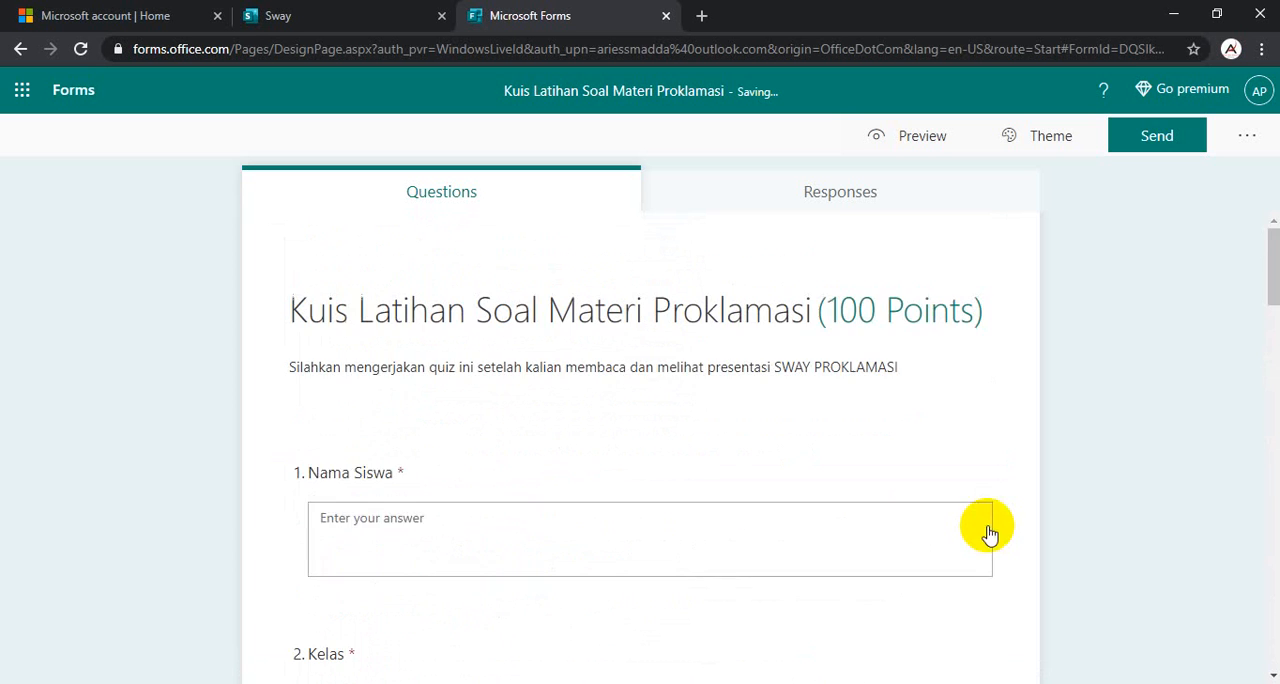
pyautogui.scroll(-4, 591, 363)
pyautogui.scroll(-2, 560, 432)
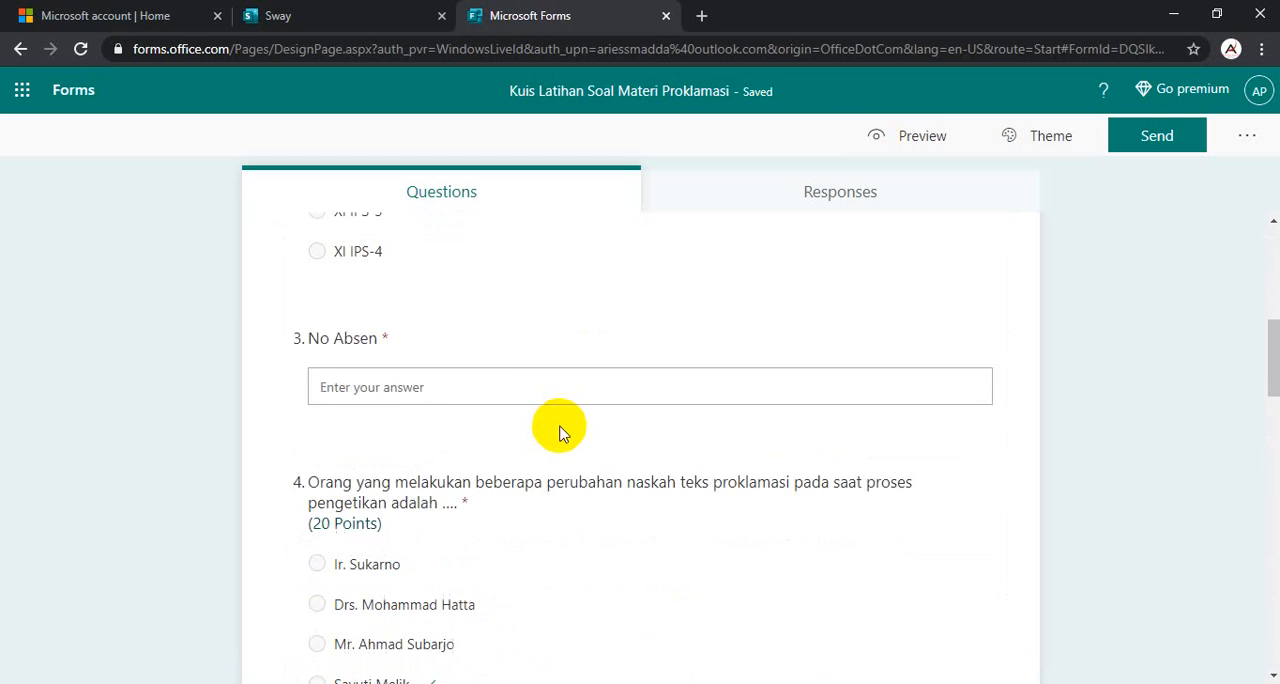
pyautogui.scroll(-3, 514, 380)
pyautogui.scroll(-1, 468, 573)
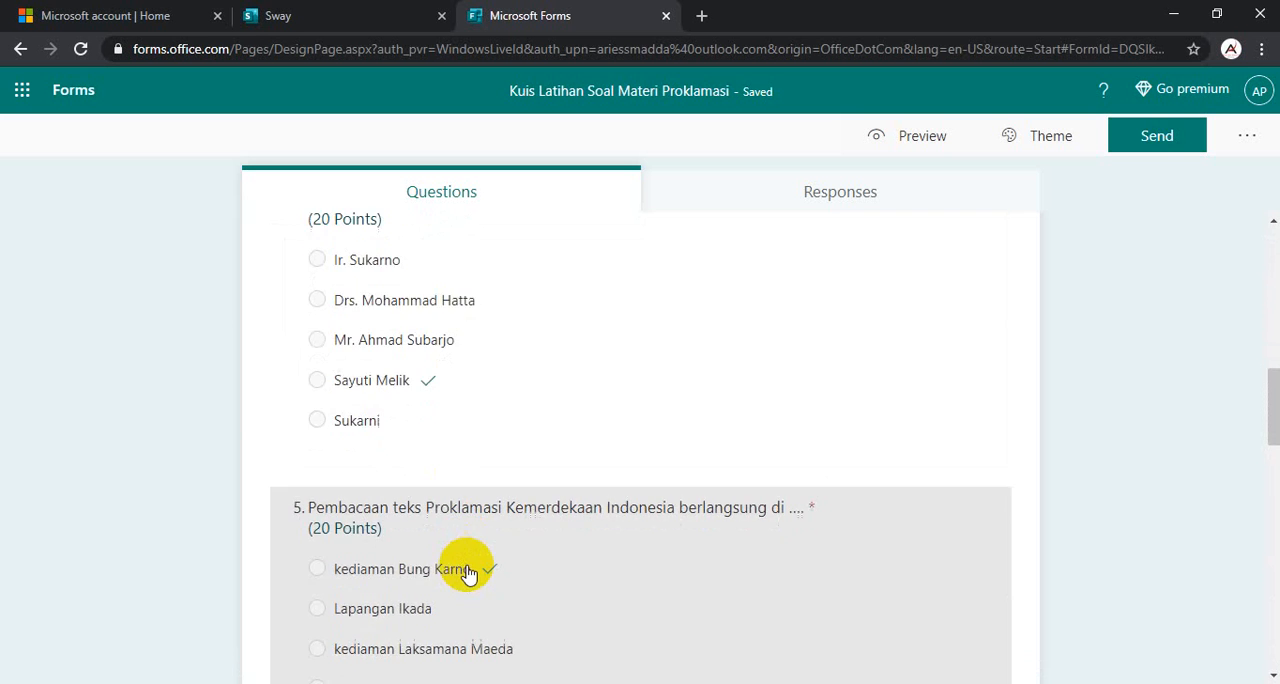
pyautogui.scroll(-9, 468, 573)
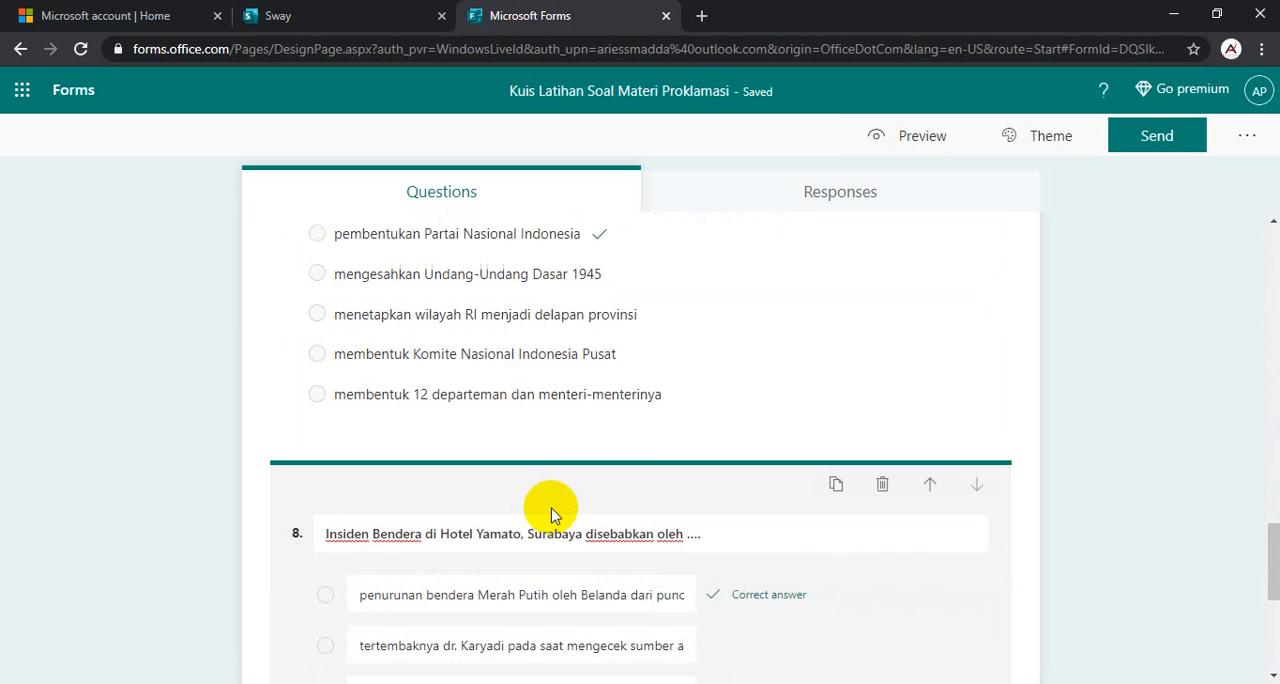
pyautogui.scroll(-4, 551, 514)
pyautogui.scroll(8, 551, 486)
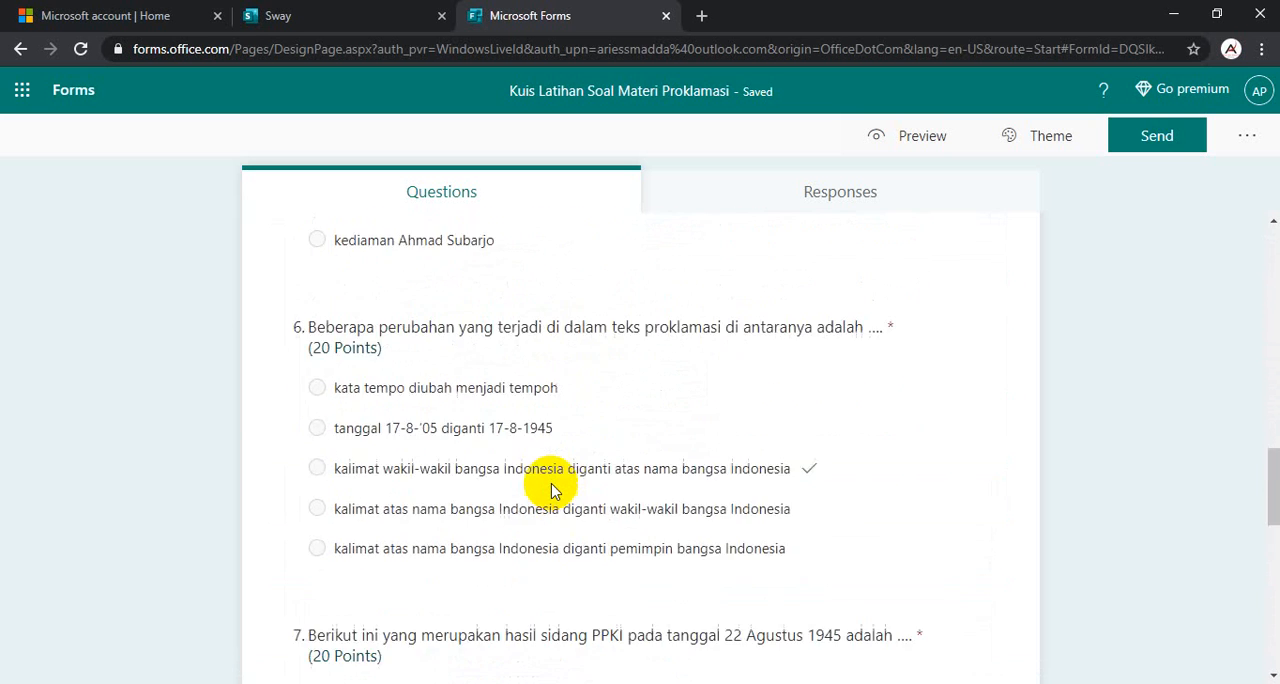
pyautogui.scroll(7, 551, 490)
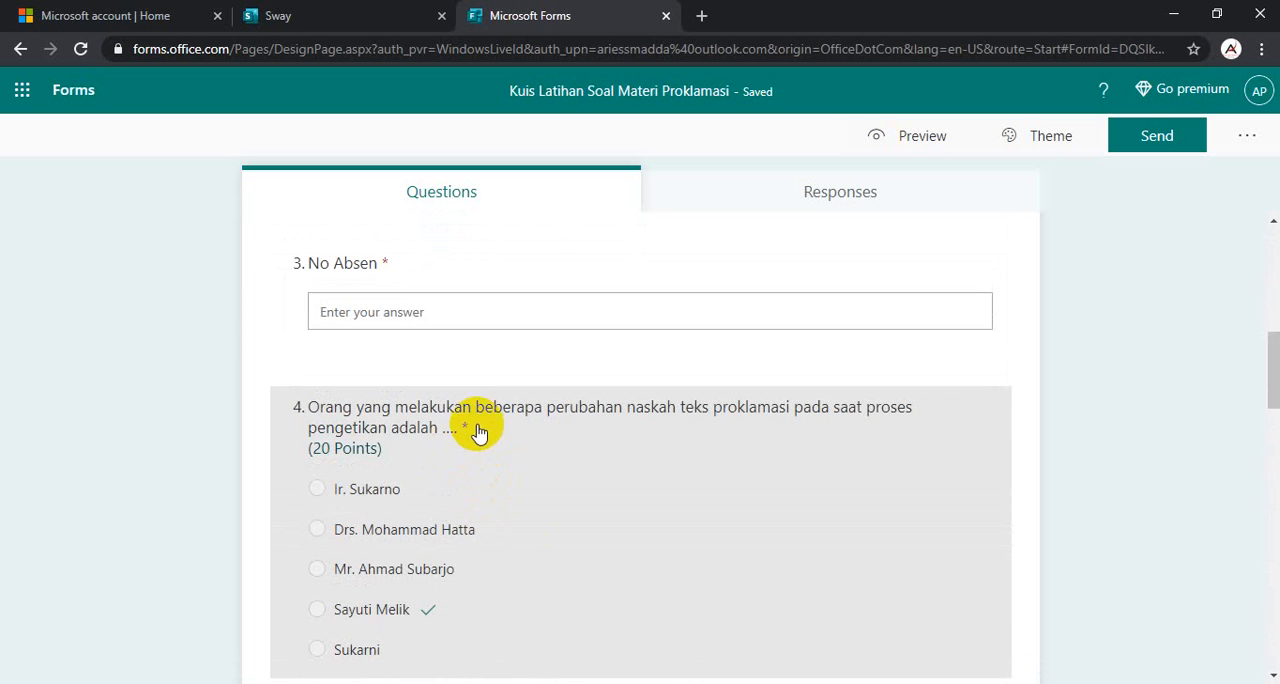
pyautogui.scroll(-5, 414, 434)
pyautogui.scroll(2, 400, 400)
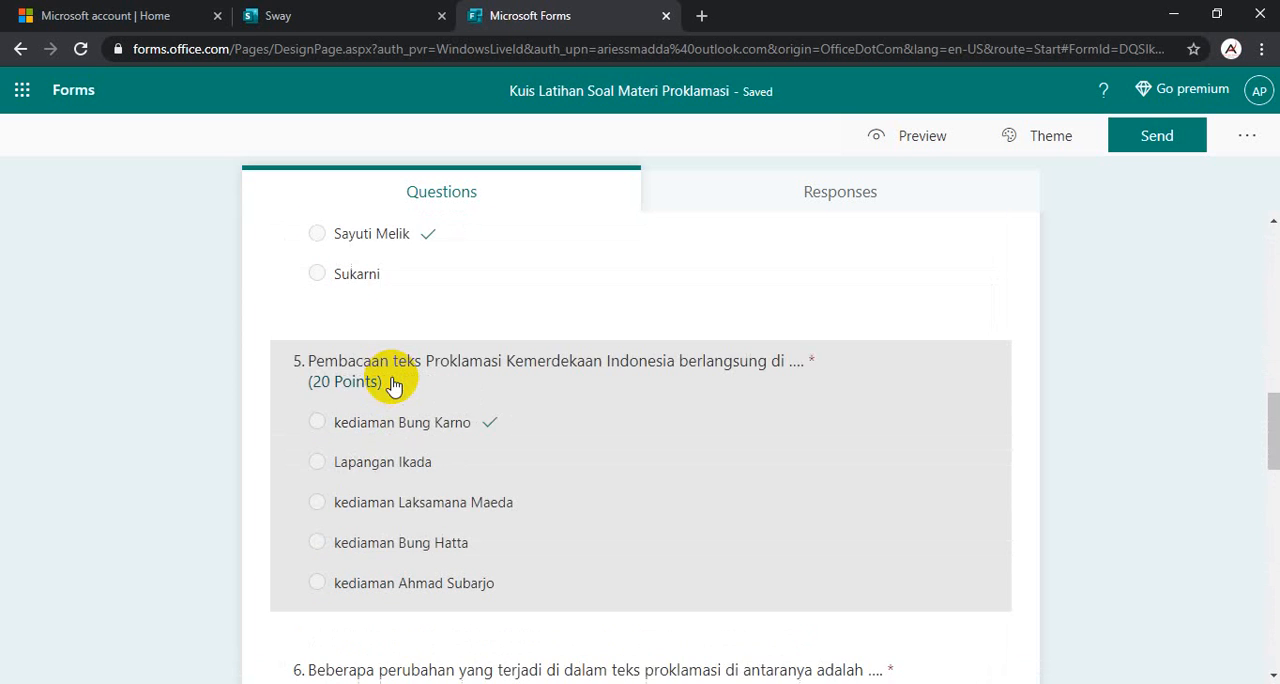
pyautogui.scroll(5, 426, 397)
pyautogui.scroll(-2, 546, 420)
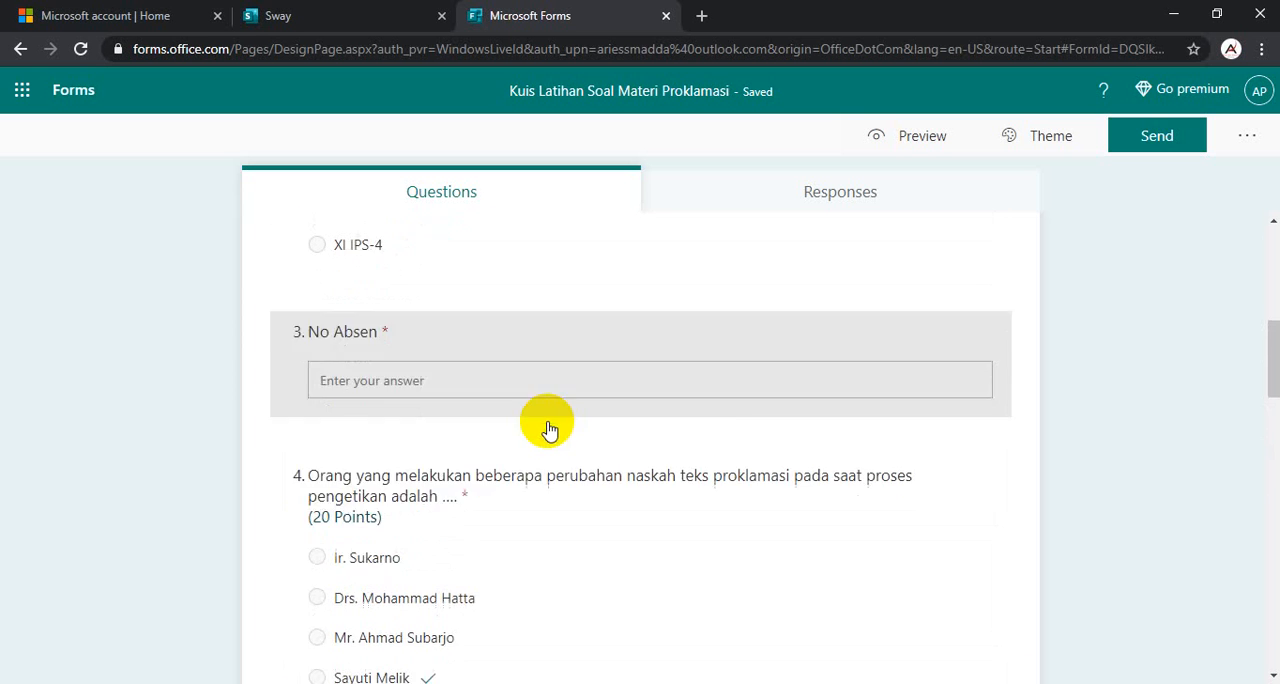
# - Insert into question 4 the 980x621 speech photo found with a Bing image search for "proklamasi"
pyautogui.click(694, 437)
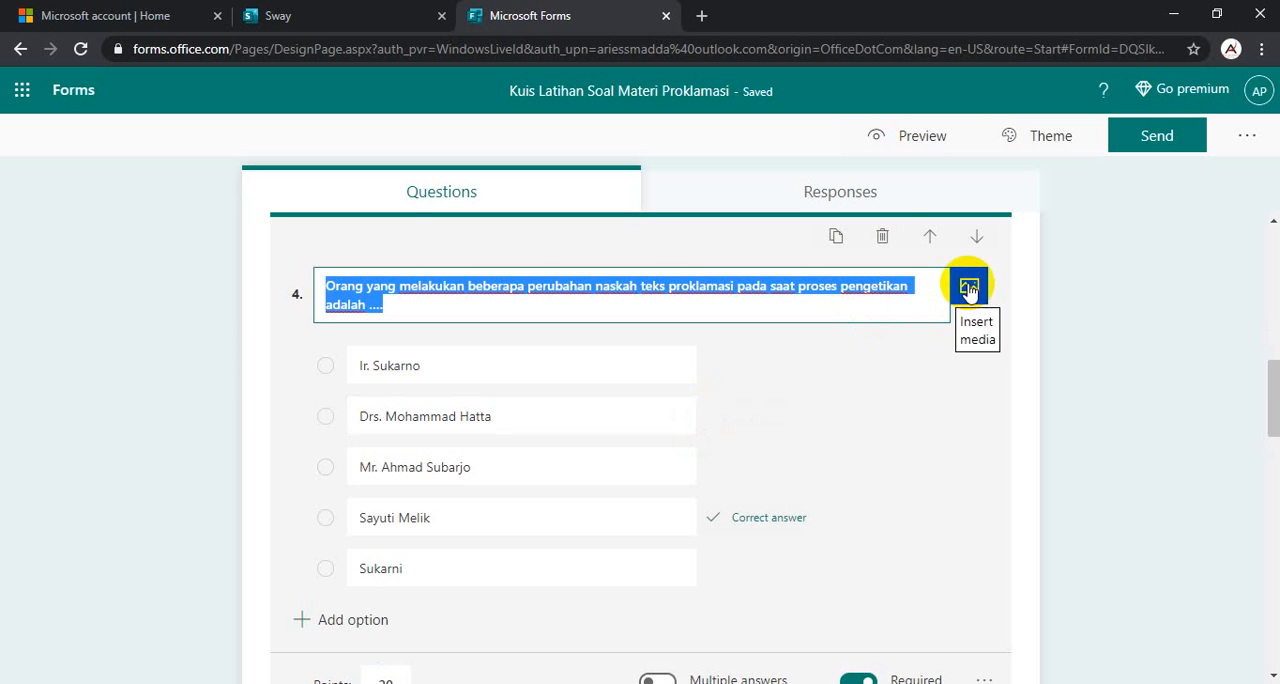
pyautogui.click(968, 289)
pyautogui.click(1042, 268)
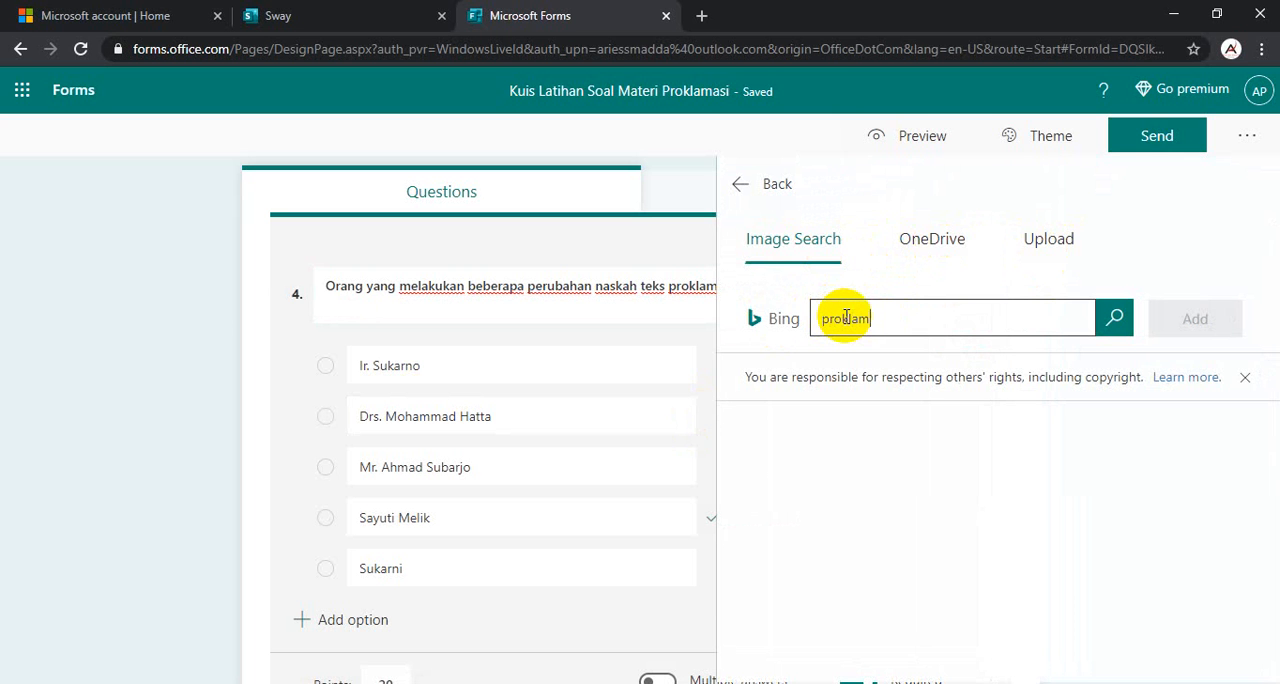
pyautogui.click(1112, 320)
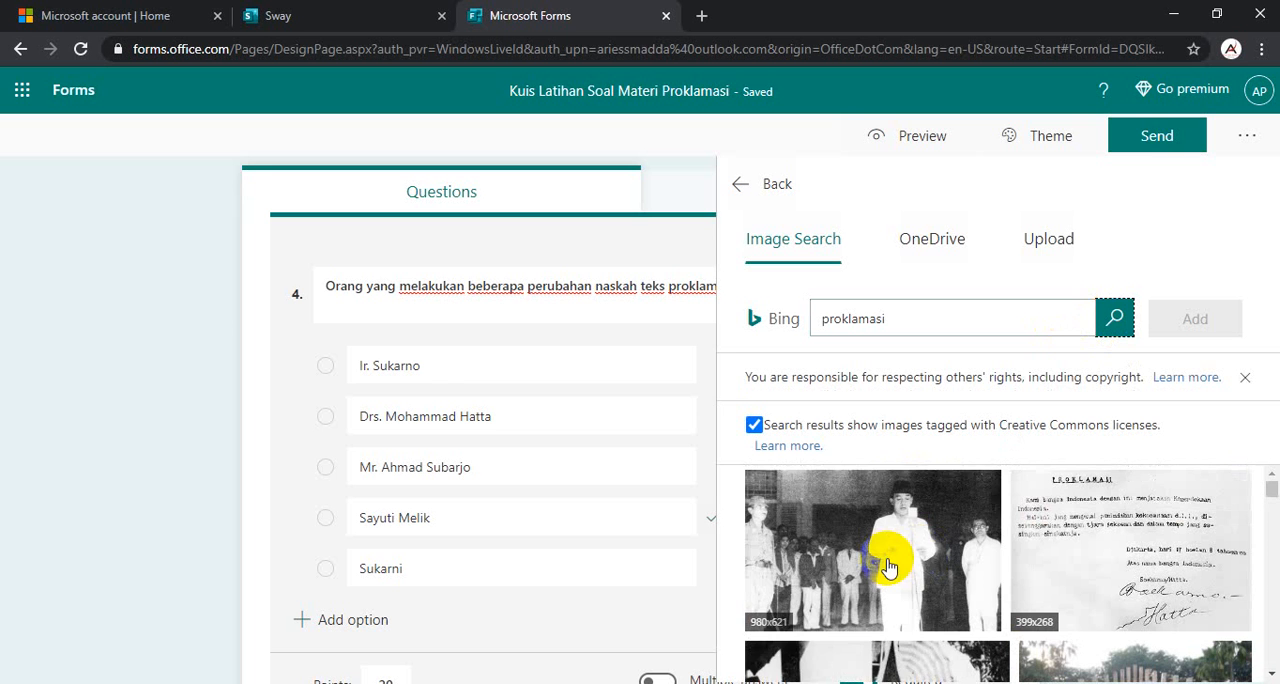
pyautogui.click(887, 562)
pyautogui.click(1196, 320)
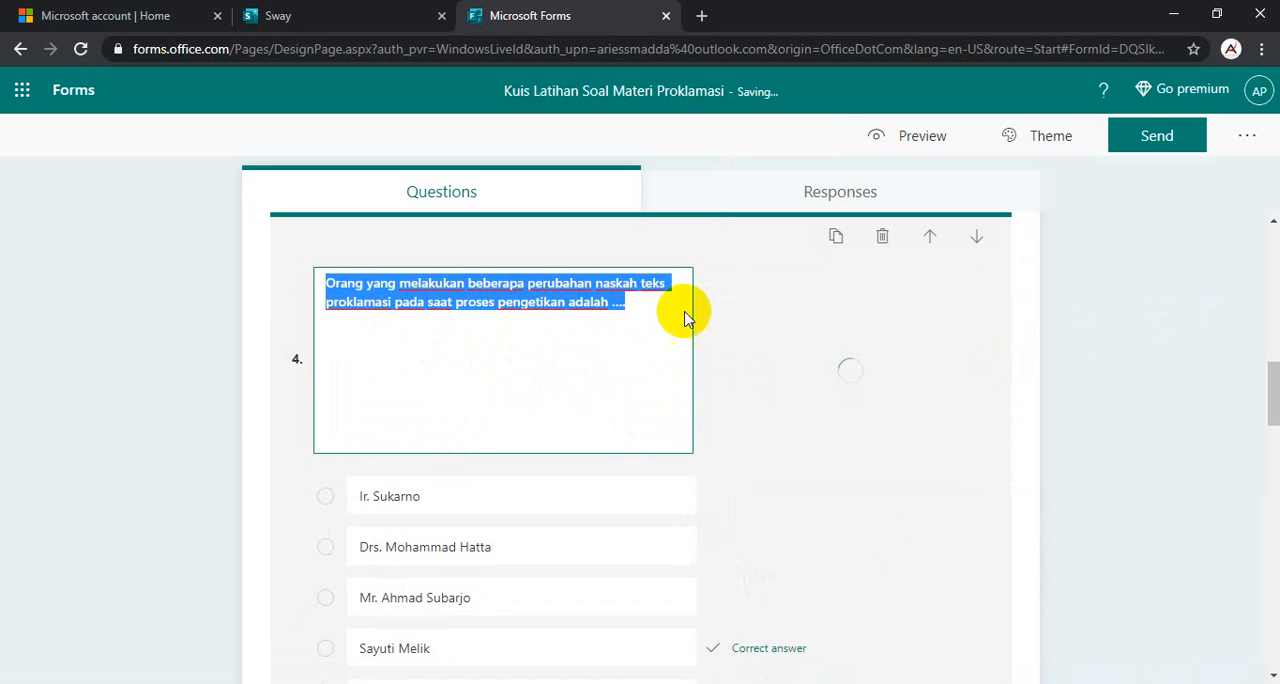
# - Open the video URL entry in the media options of question 5, "Pembacaan teks Proklamasi Kemerdekaan Indonesia berlangsung di ...."
pyautogui.scroll(-2, 665, 335)
pyautogui.scroll(-3, 659, 342)
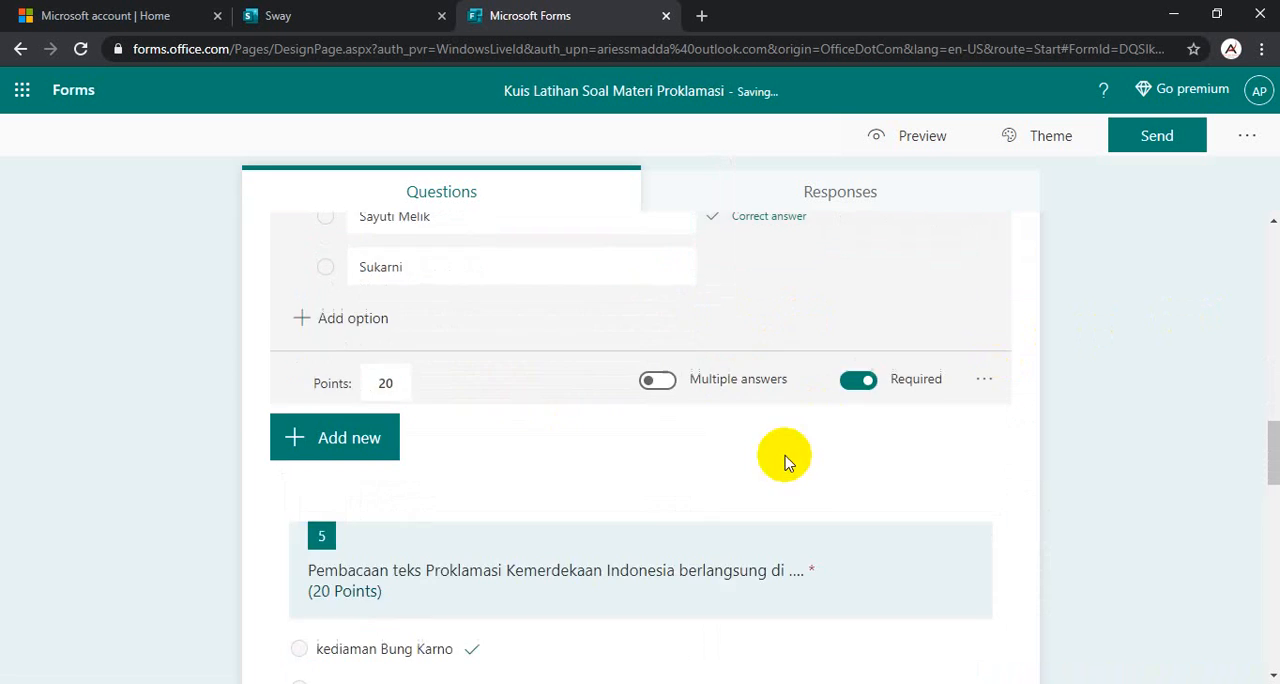
pyautogui.scroll(-2, 505, 400)
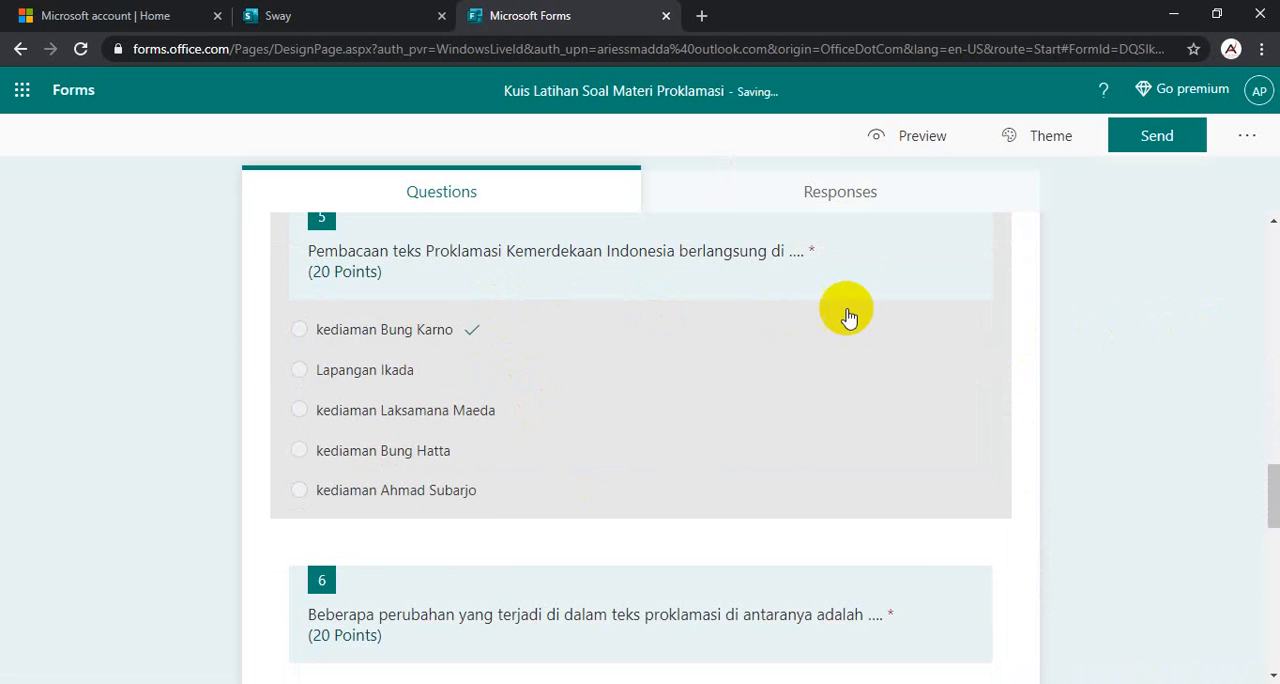
pyautogui.click(705, 277)
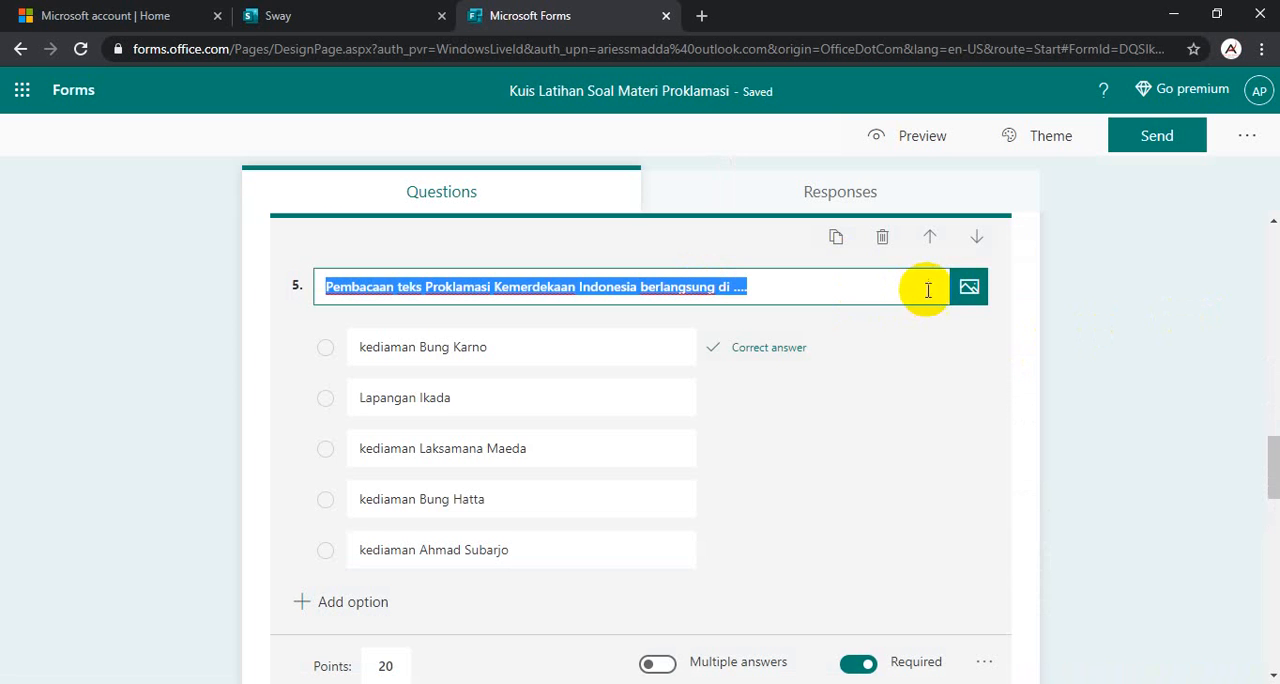
pyautogui.click(971, 290)
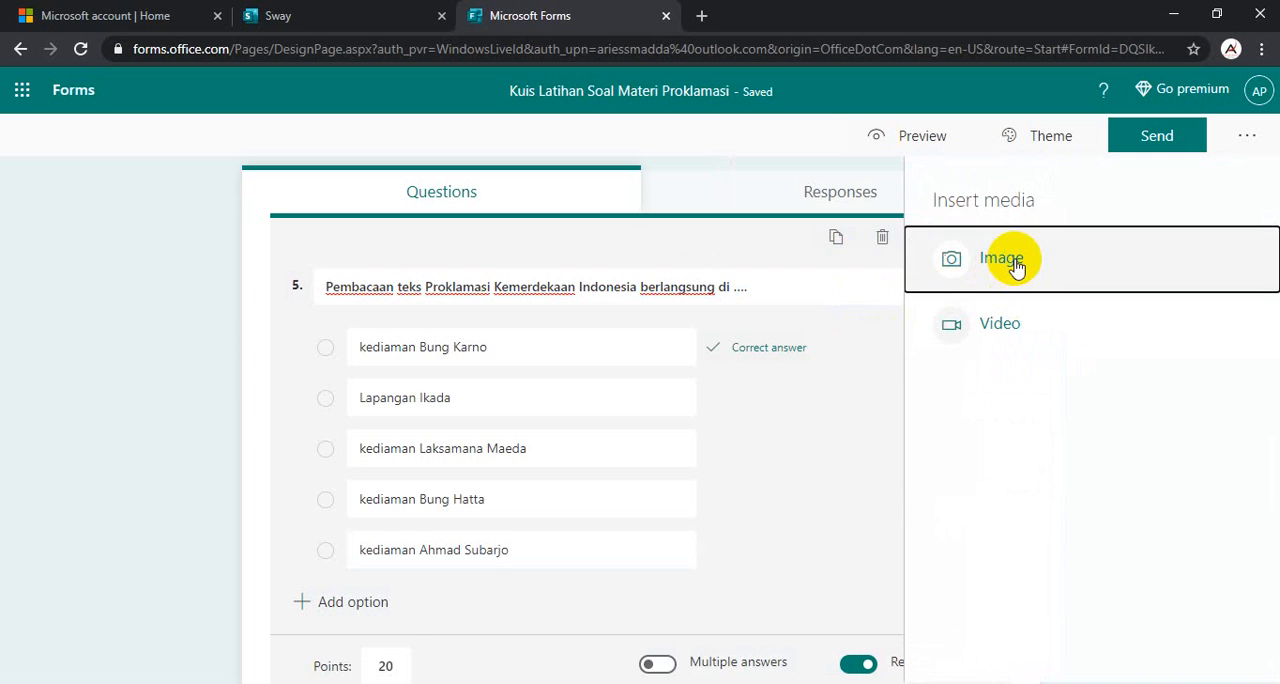
pyautogui.click(1012, 262)
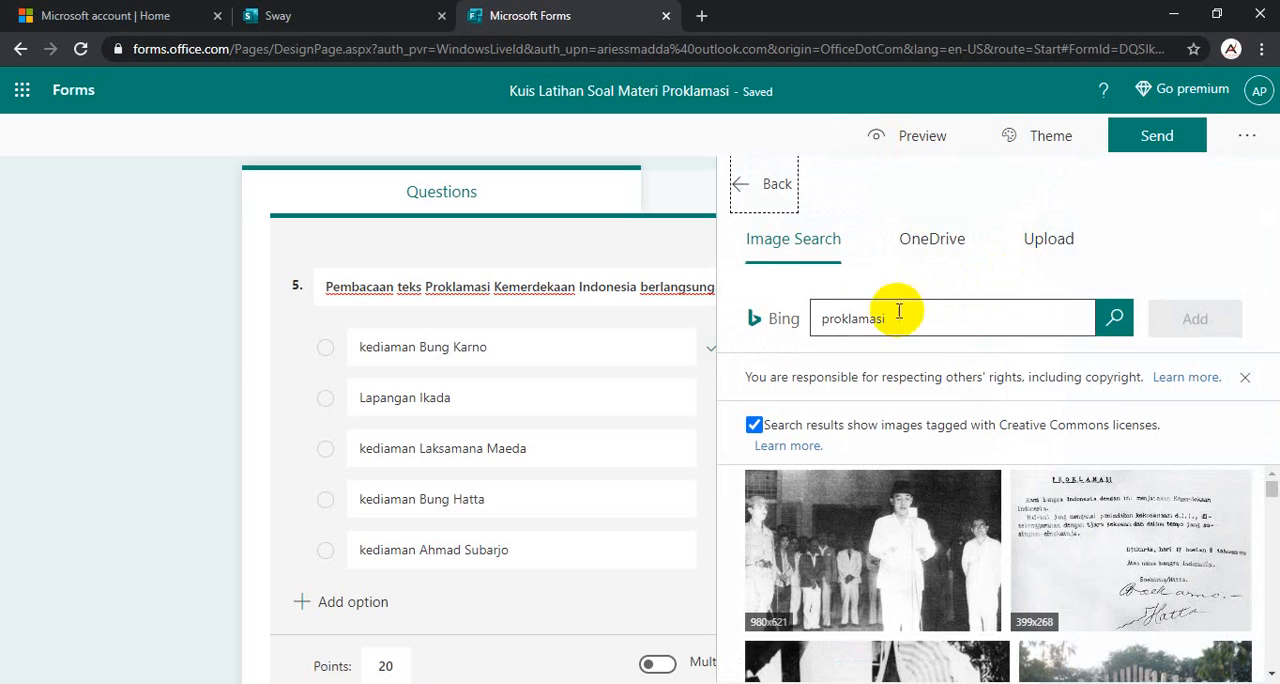
pyautogui.click(740, 186)
pyautogui.click(993, 330)
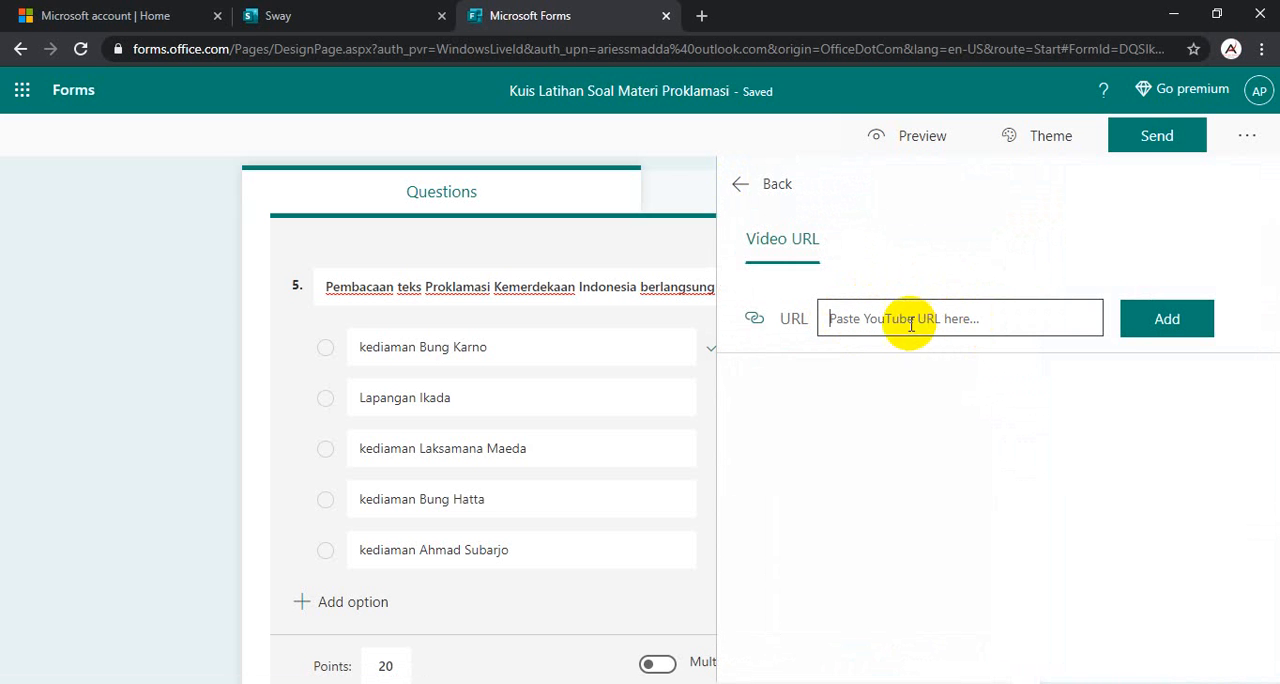
pyautogui.click(703, 16)
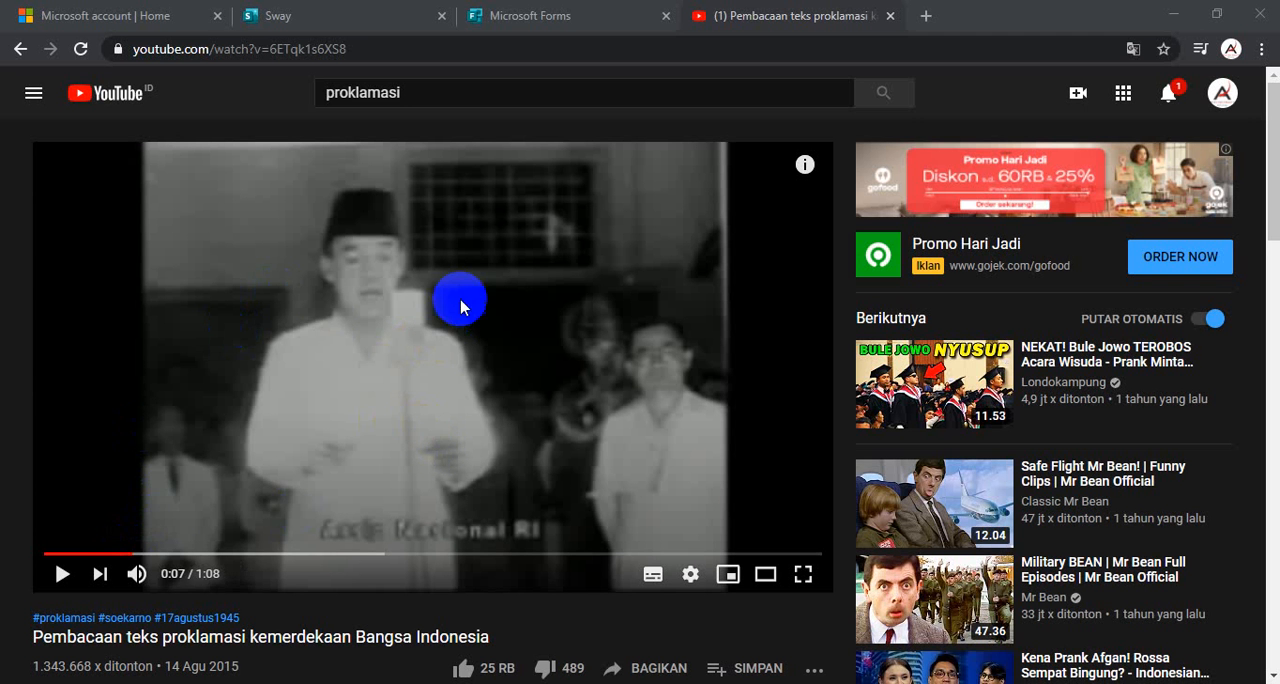
pyautogui.scroll(-3, 620, 385)
pyautogui.click(647, 390)
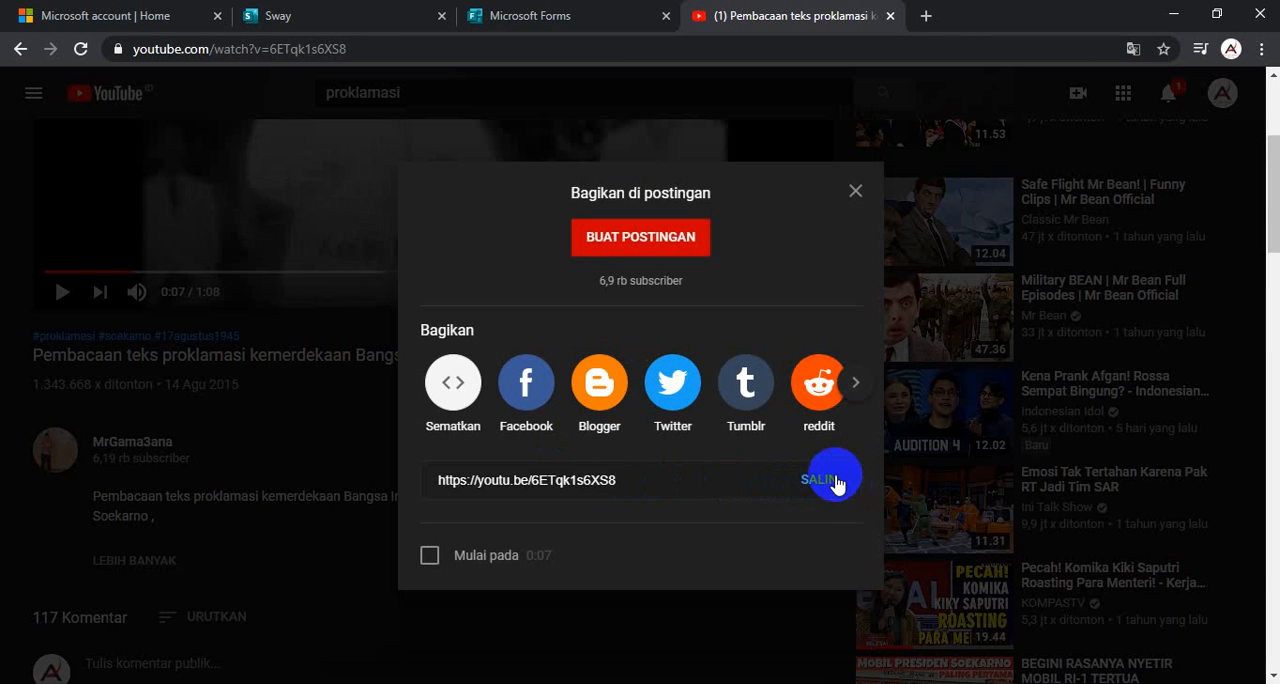
pyautogui.click(832, 479)
pyautogui.click(543, 20)
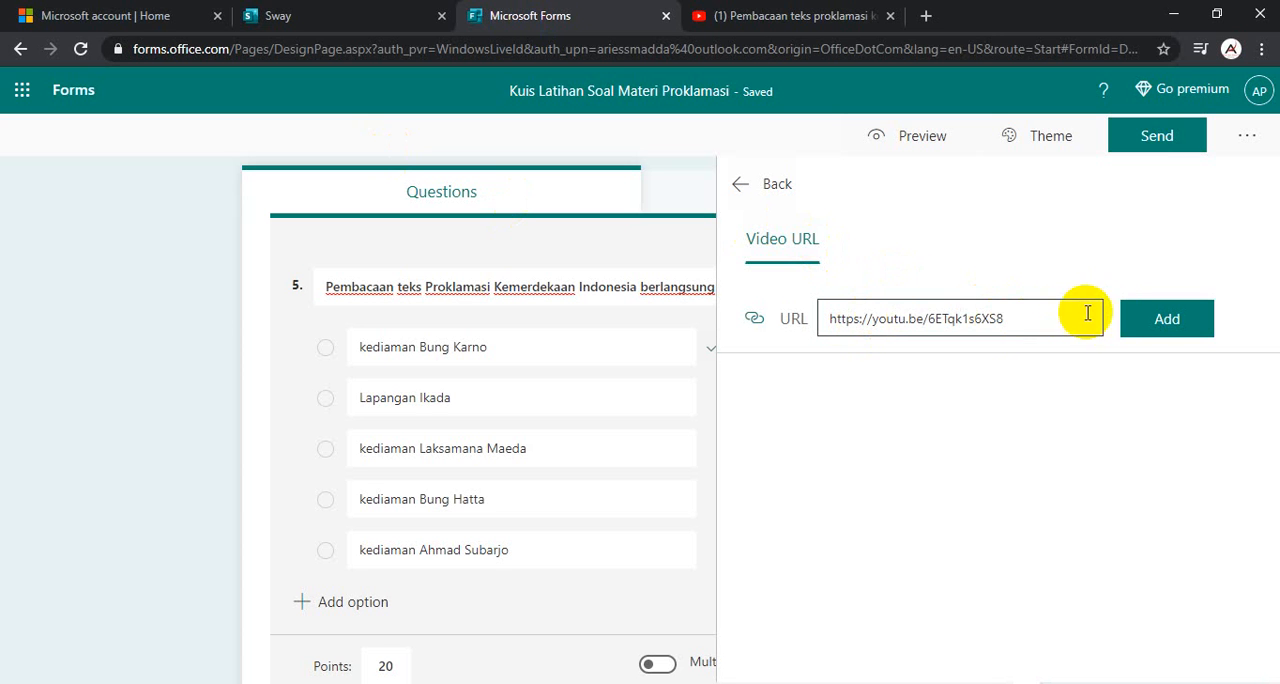
pyautogui.click(1164, 326)
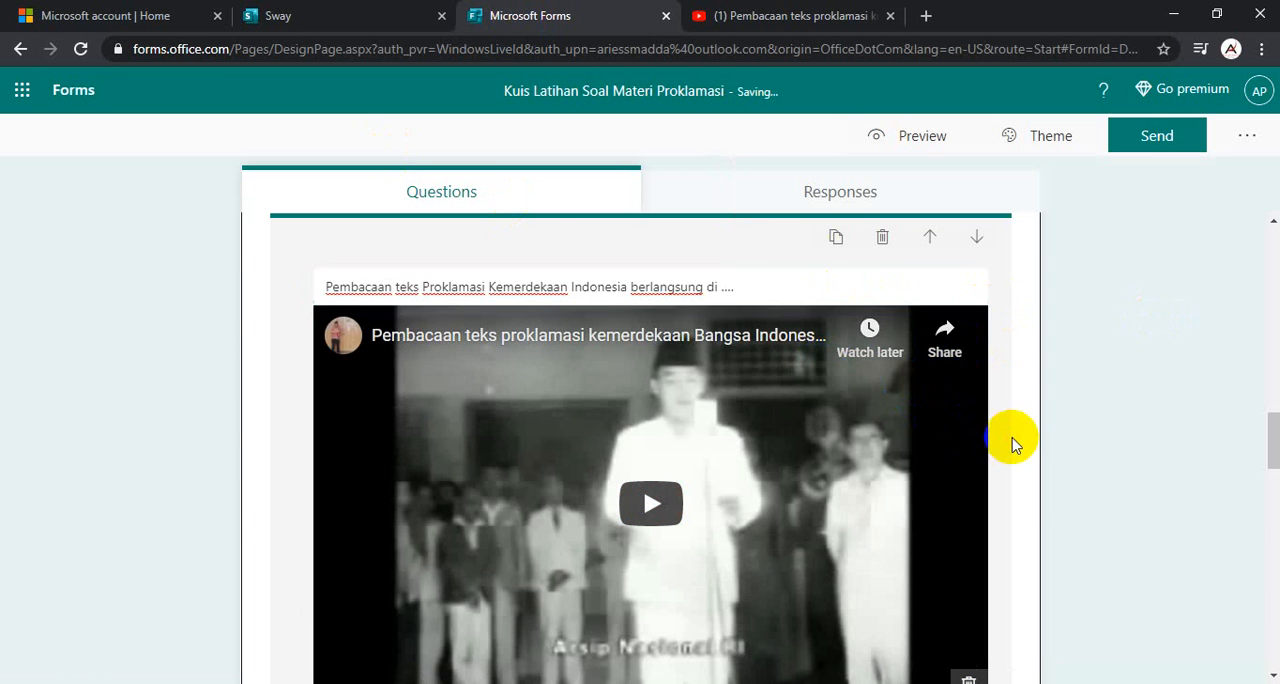
# - Check the embedded video and answer options in question 5, the following questions, and the total points beside the quiz title
pyautogui.scroll(-4, 757, 338)
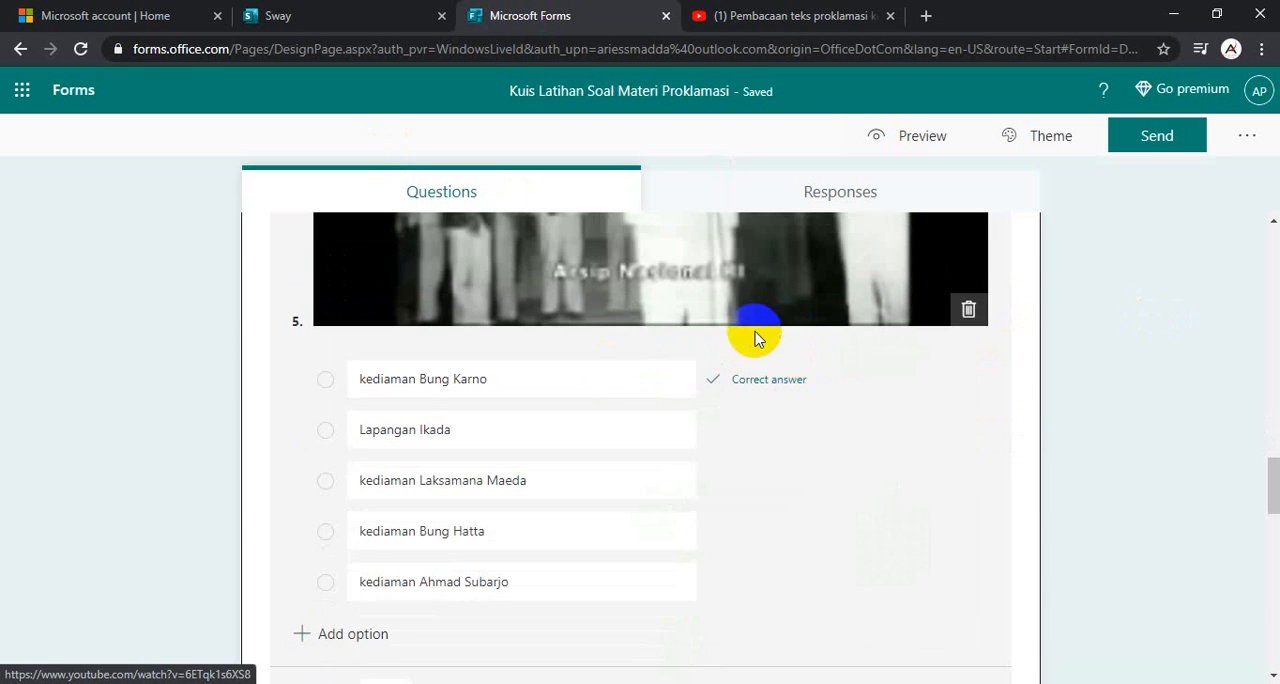
pyautogui.scroll(5, 751, 335)
pyautogui.scroll(-5, 547, 363)
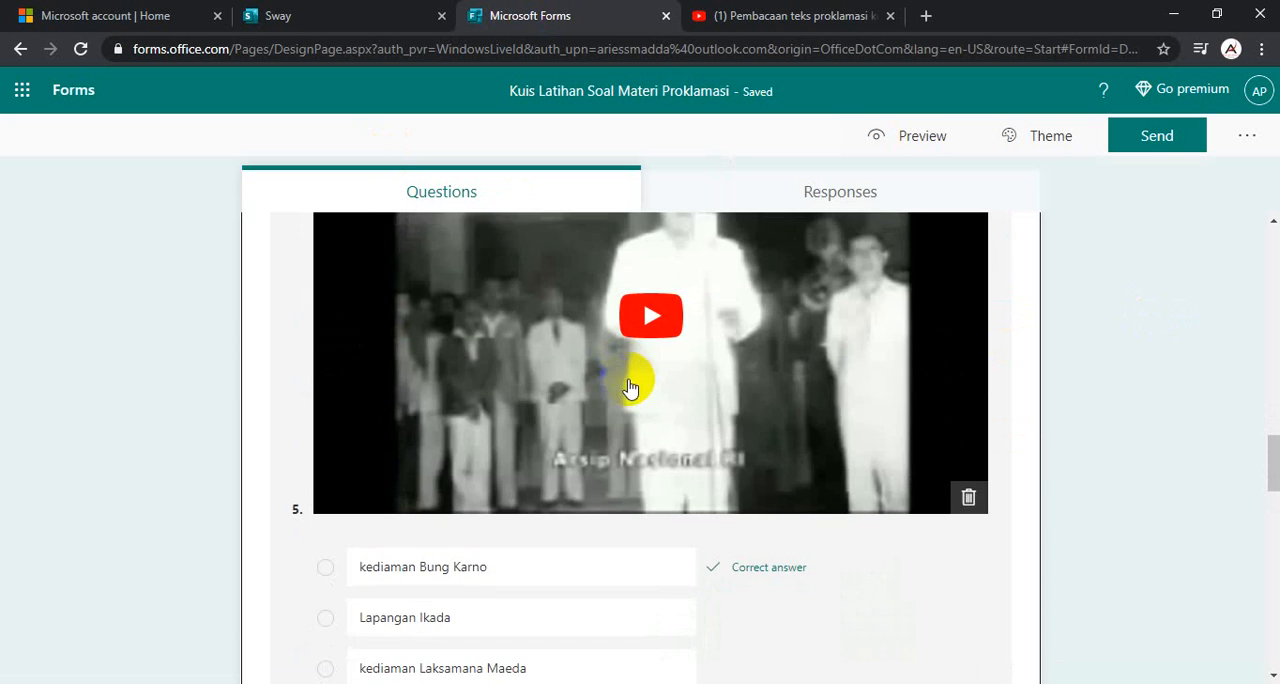
pyautogui.scroll(-15, 488, 333)
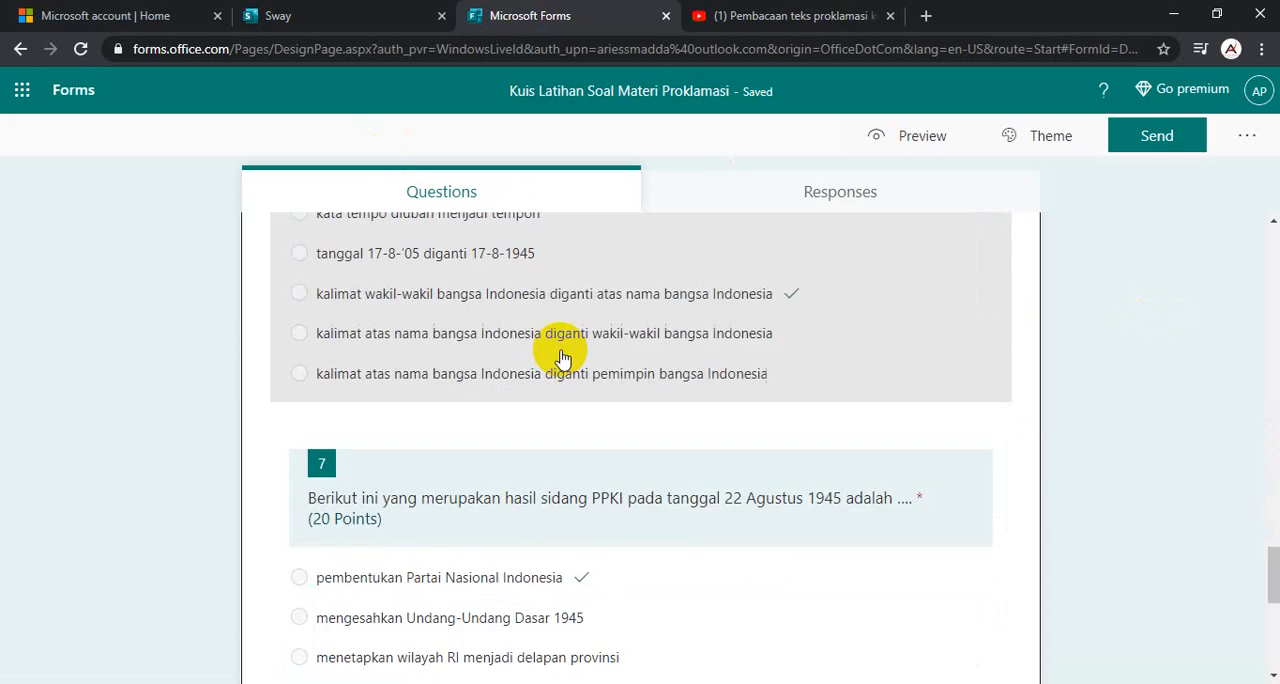
pyautogui.scroll(10, 551, 374)
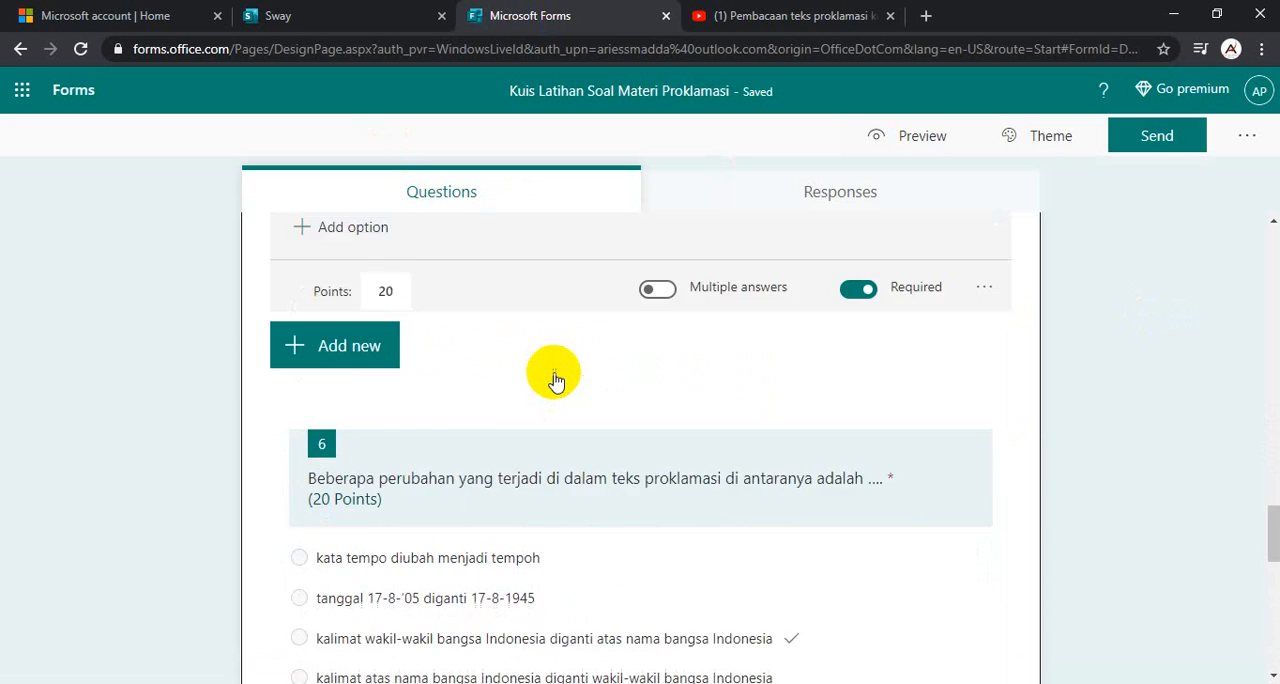
pyautogui.scroll(-2, 520, 350)
pyautogui.scroll(5, 514, 338)
pyautogui.scroll(-6, 514, 338)
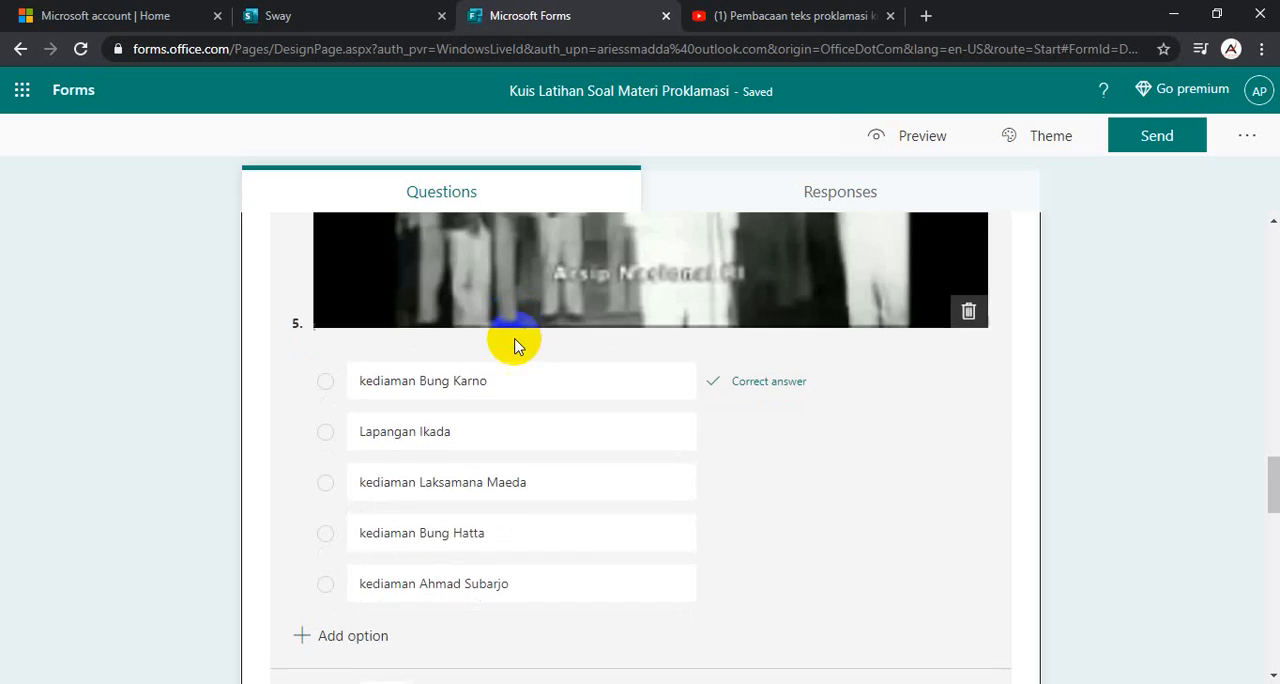
pyautogui.scroll(15, 515, 340)
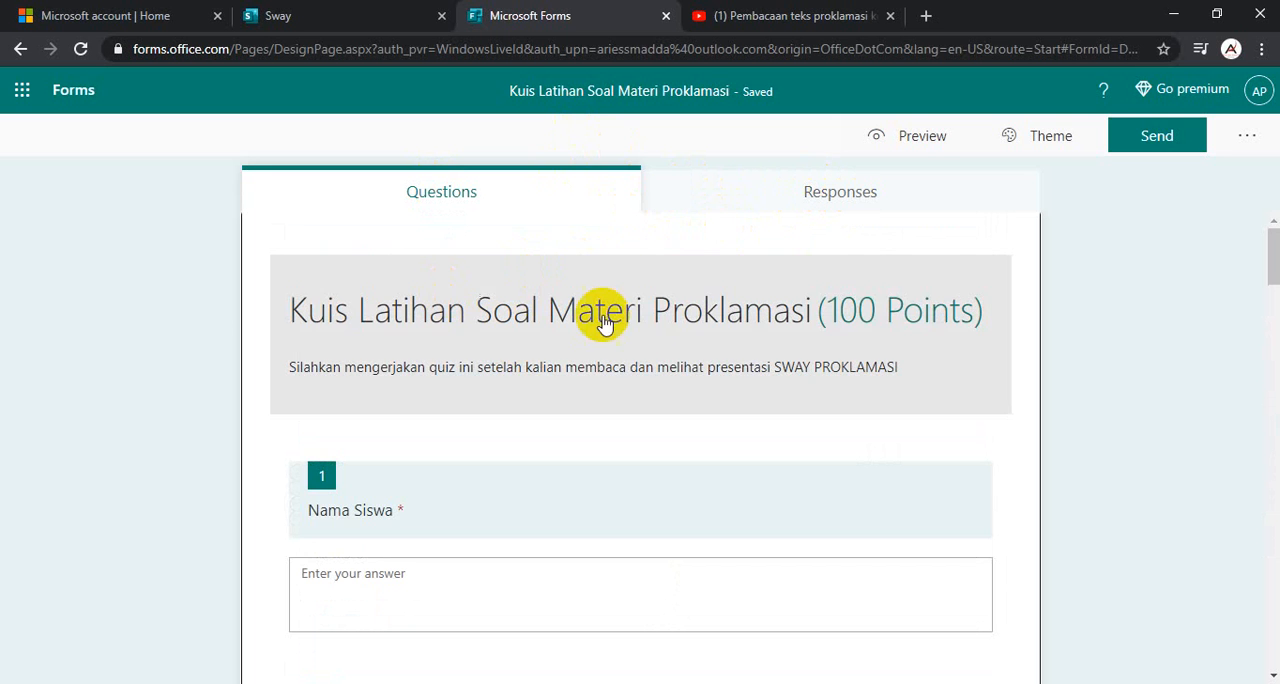
pyautogui.scroll(-2, 606, 323)
pyautogui.scroll(2, 700, 369)
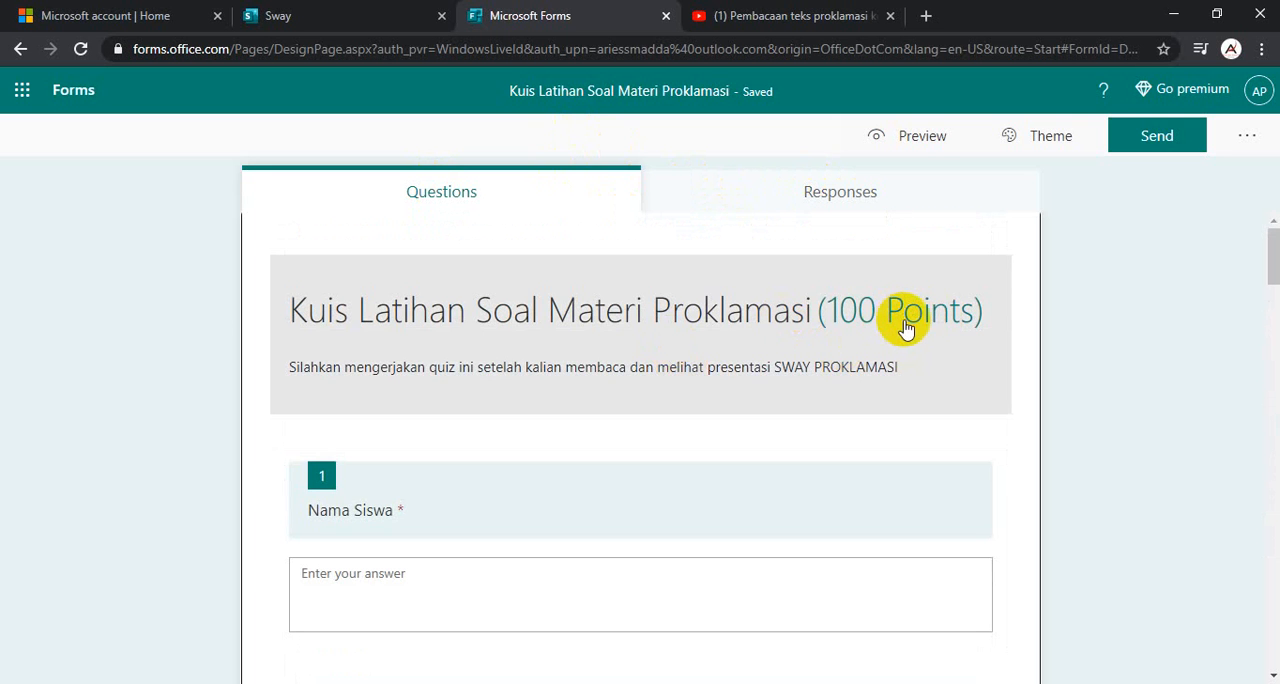
# - Apply the illustrated outer-space theme with the pink rocket and orange planet to the quiz
pyautogui.scroll(-20, 720, 409)
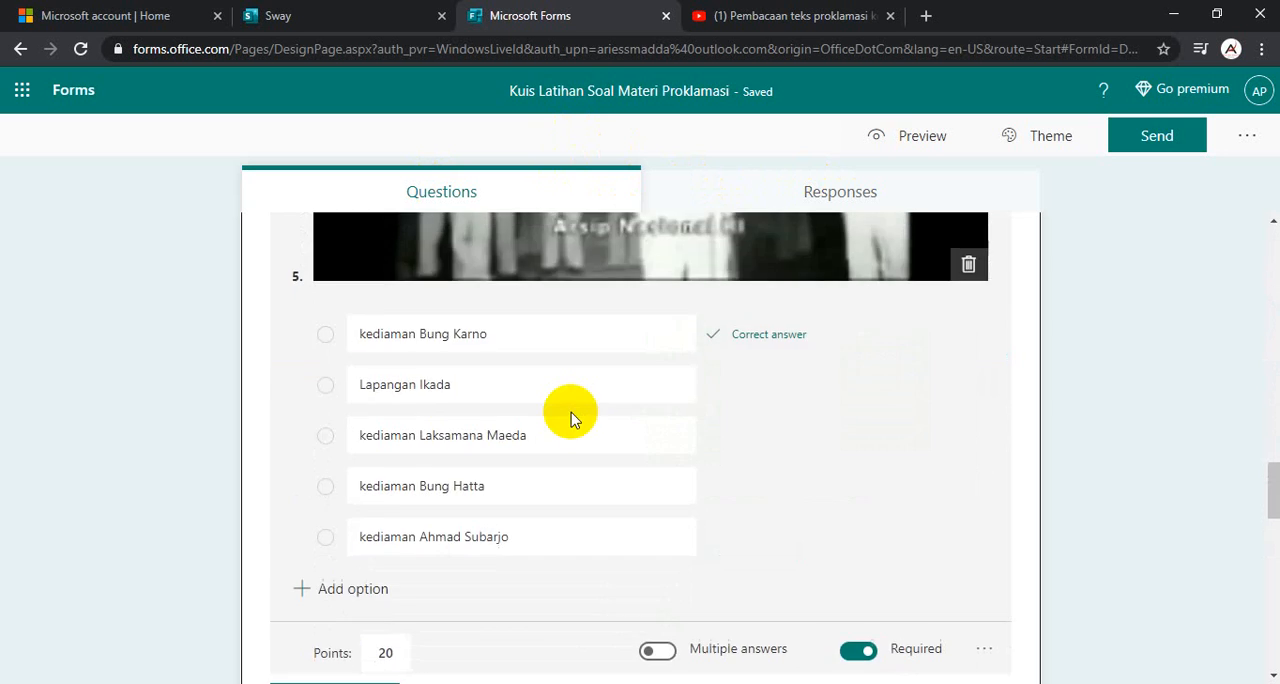
pyautogui.scroll(-4, 700, 417)
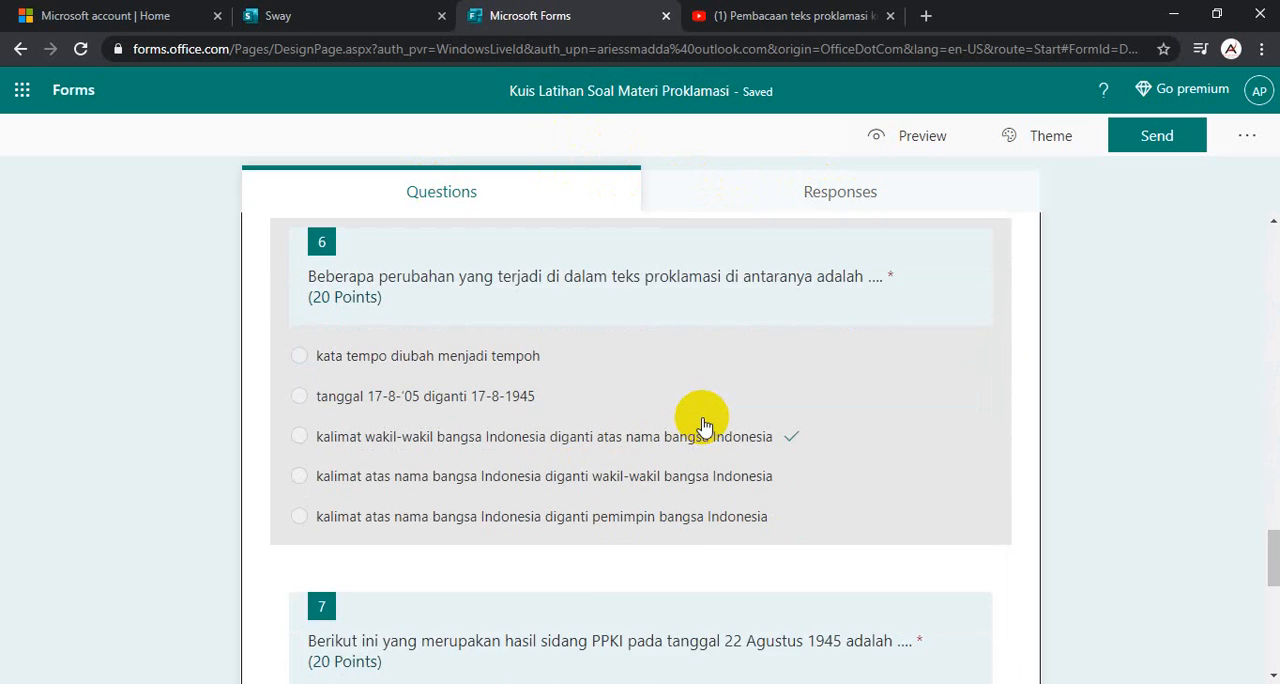
pyautogui.scroll(20, 695, 418)
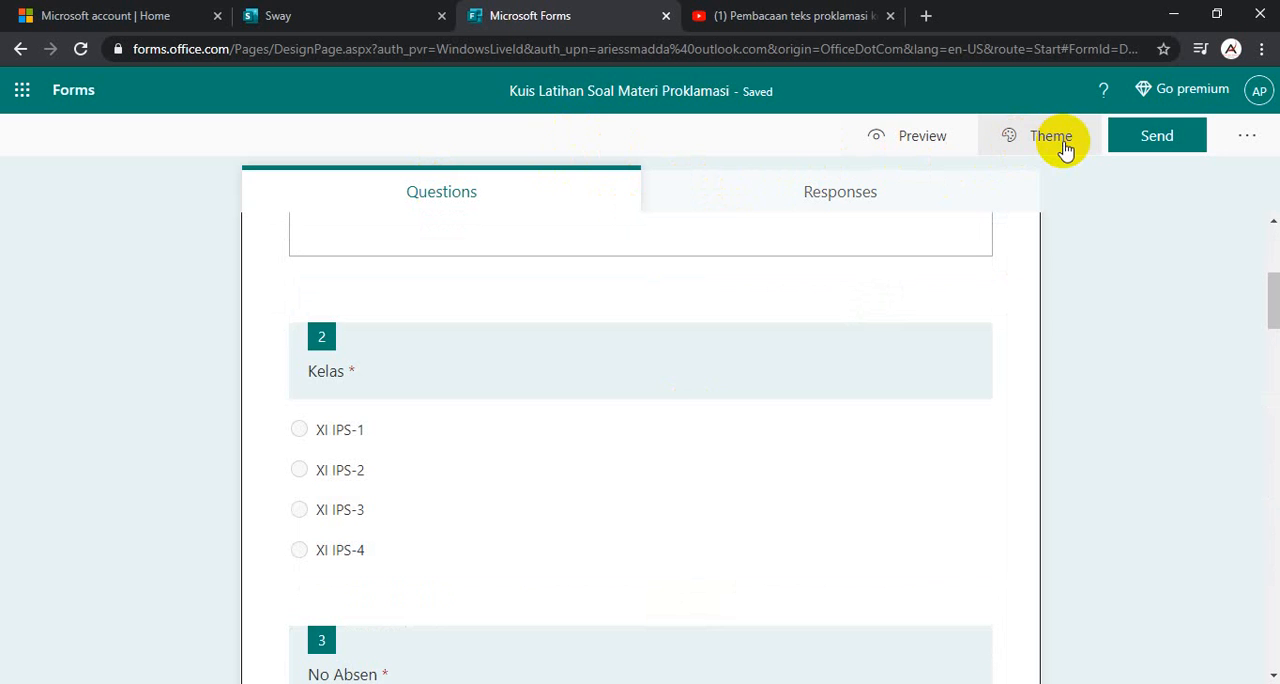
pyautogui.click(1064, 145)
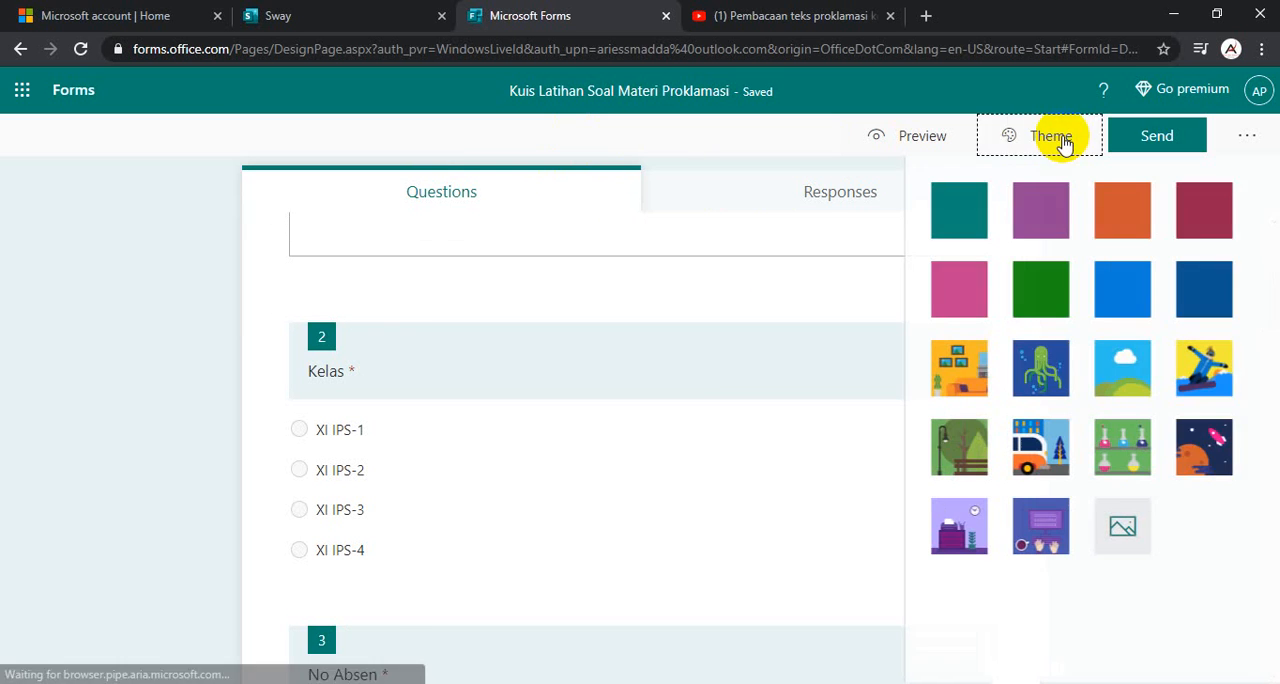
pyautogui.click(1208, 448)
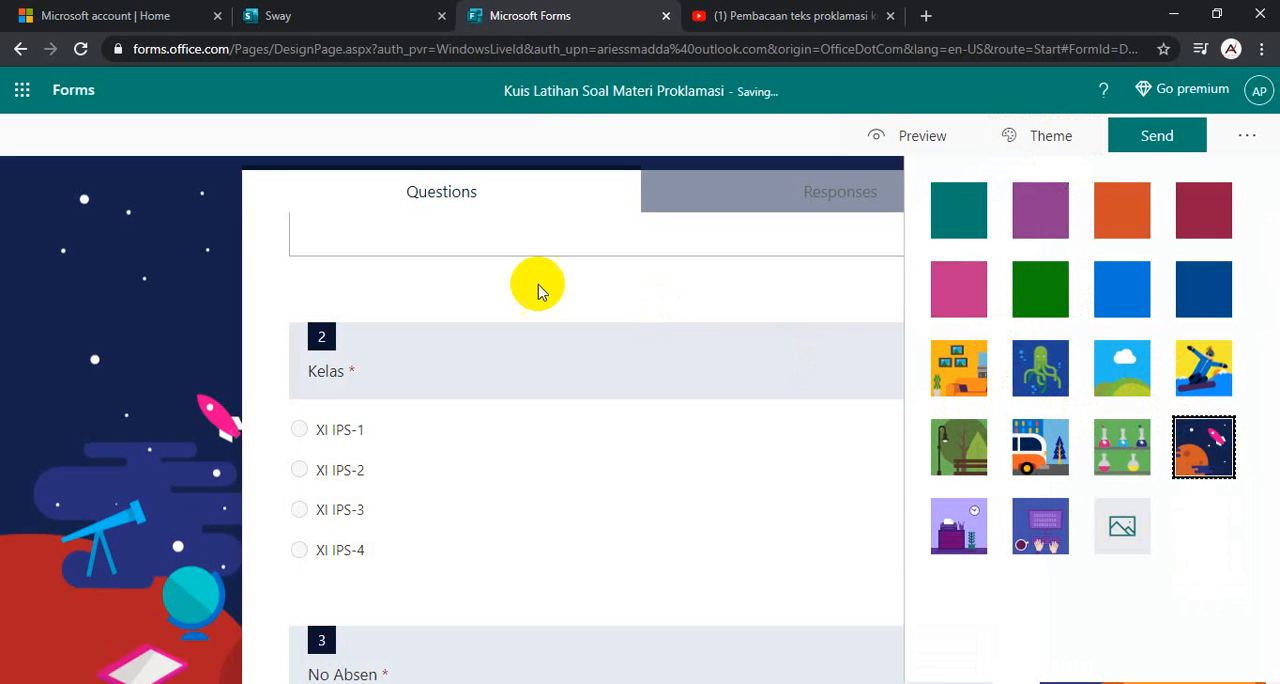
pyautogui.scroll(4, 537, 286)
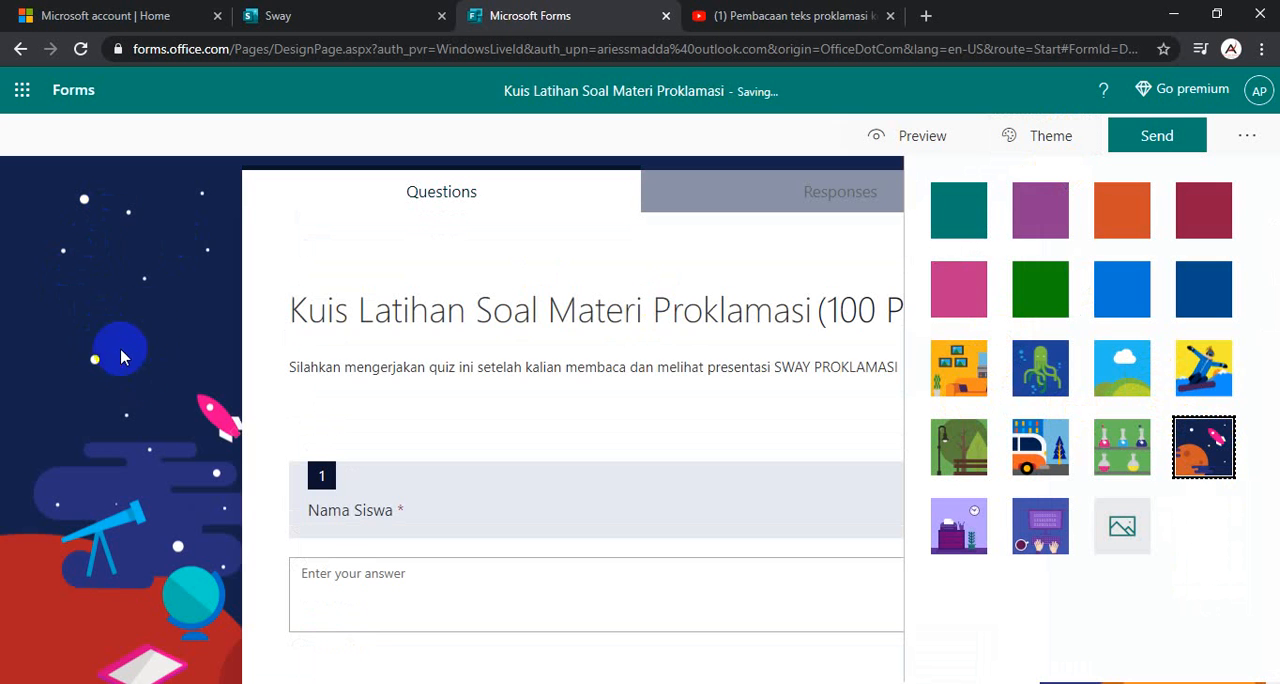
# - Insert the 220x146 "Proclamation of Indonesian Independence - Wikipedia" image from the Bing "proklamasi" search beside the quiz title
pyautogui.click(675, 322)
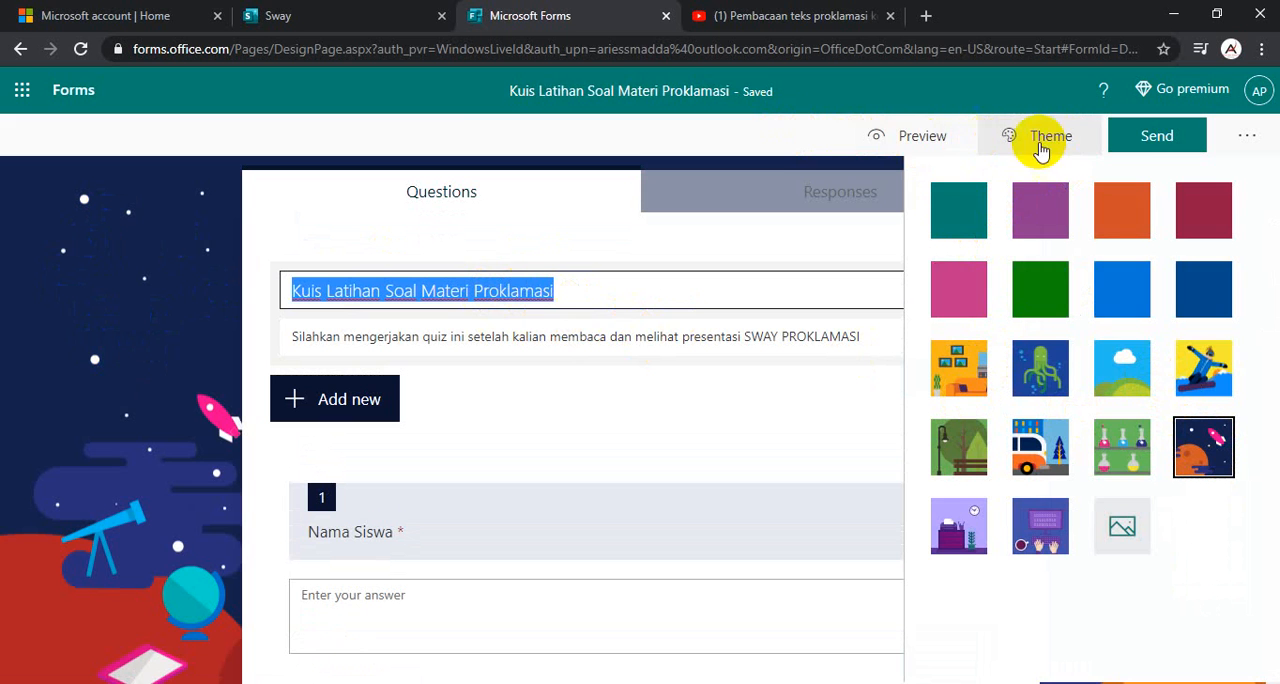
pyautogui.click(624, 138)
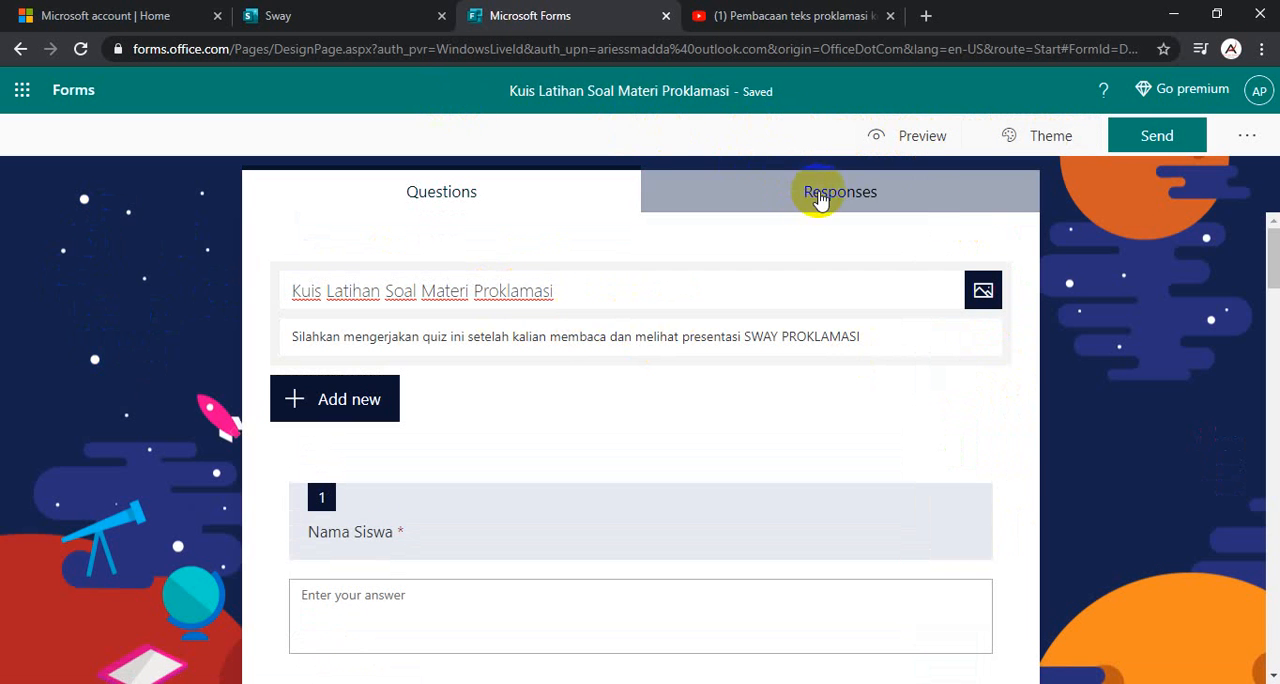
pyautogui.click(983, 293)
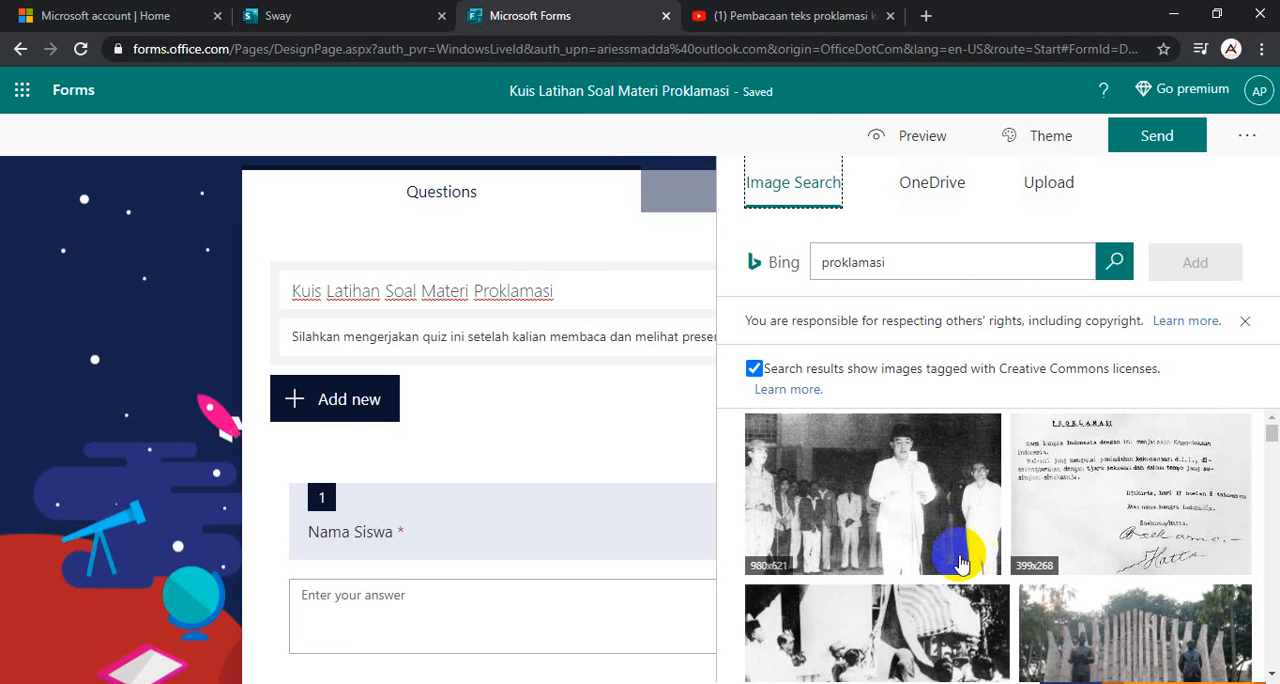
pyautogui.scroll(-2, 983, 593)
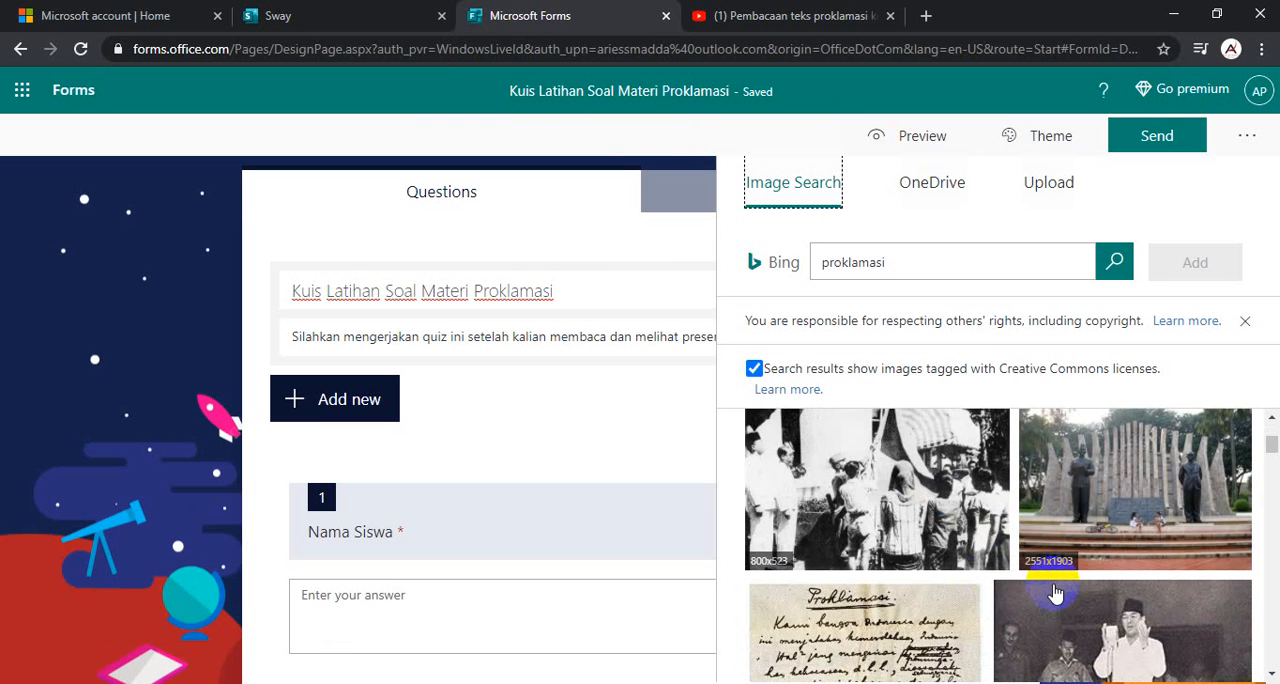
pyautogui.scroll(-2, 1088, 538)
pyautogui.click(1088, 538)
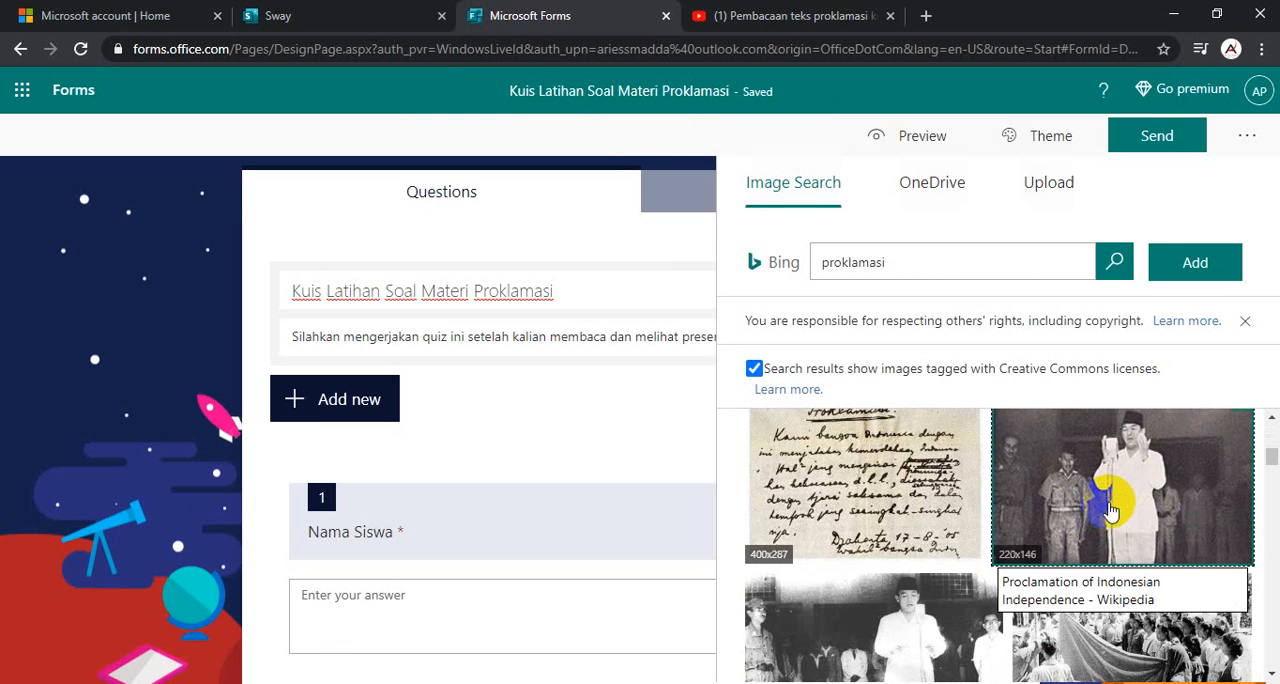
pyautogui.click(1197, 261)
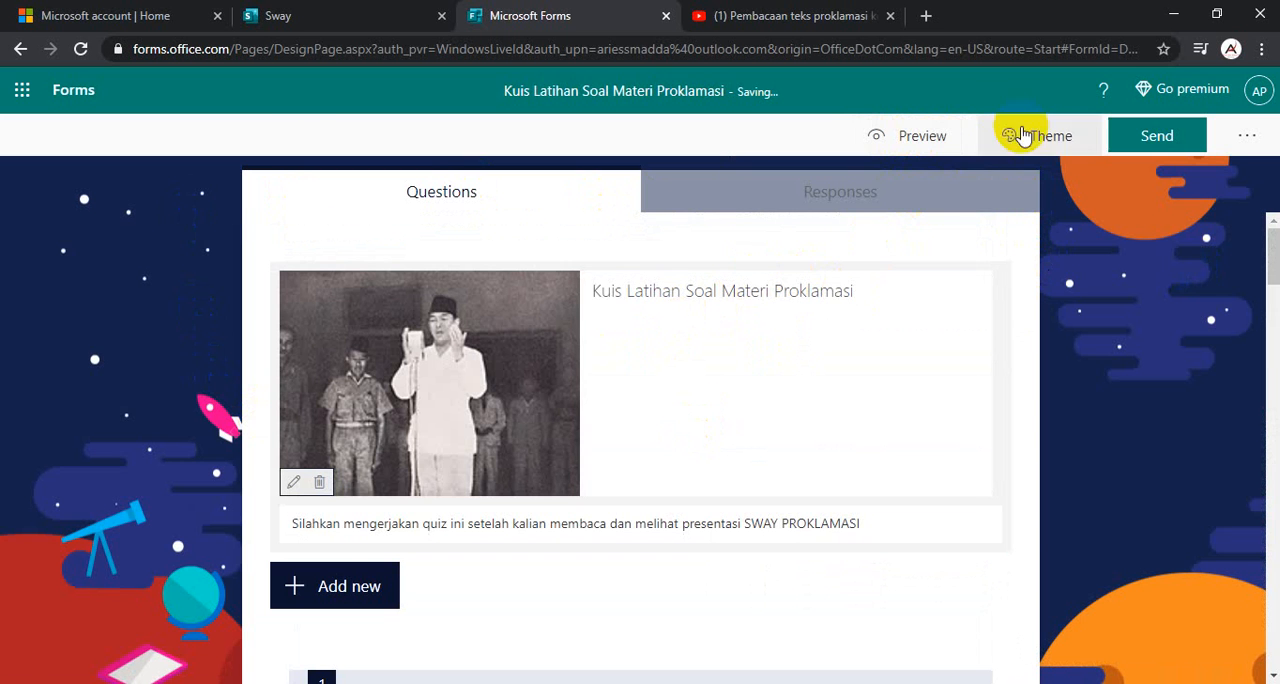
# - Preview the quiz in computer view, checking the header, identity questions, question 4 image and question 5 video, and return to editing
pyautogui.click(925, 138)
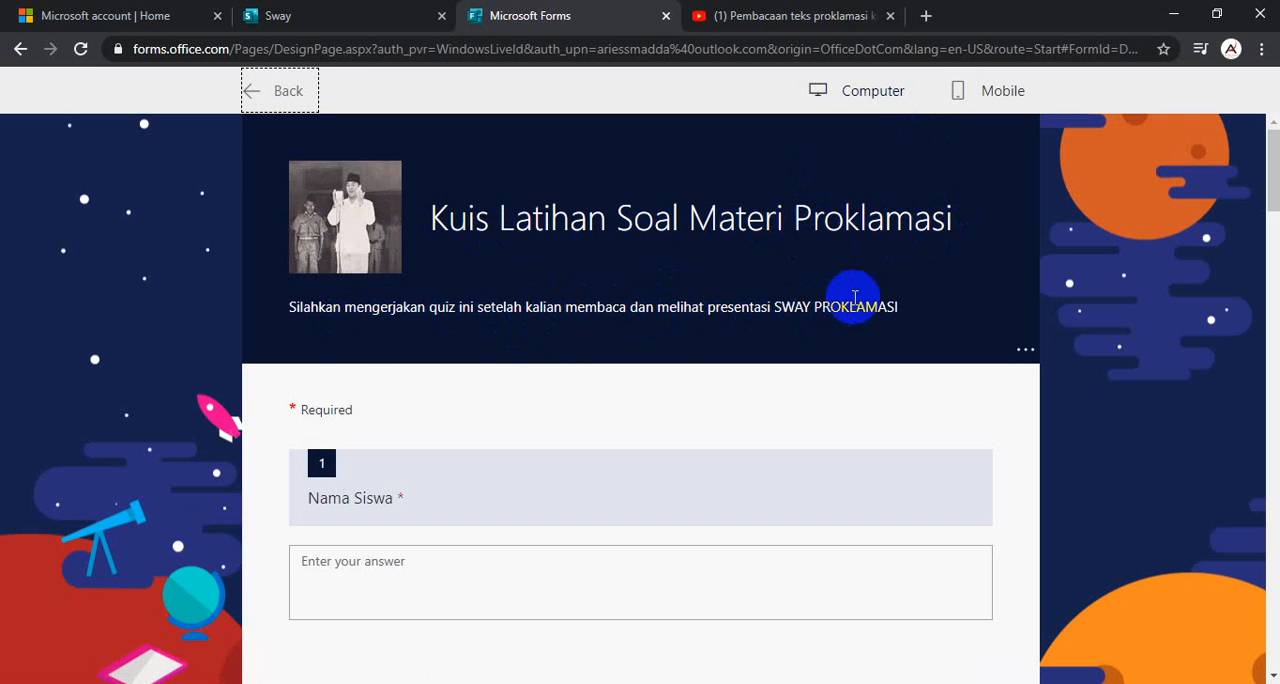
pyautogui.scroll(-3, 520, 350)
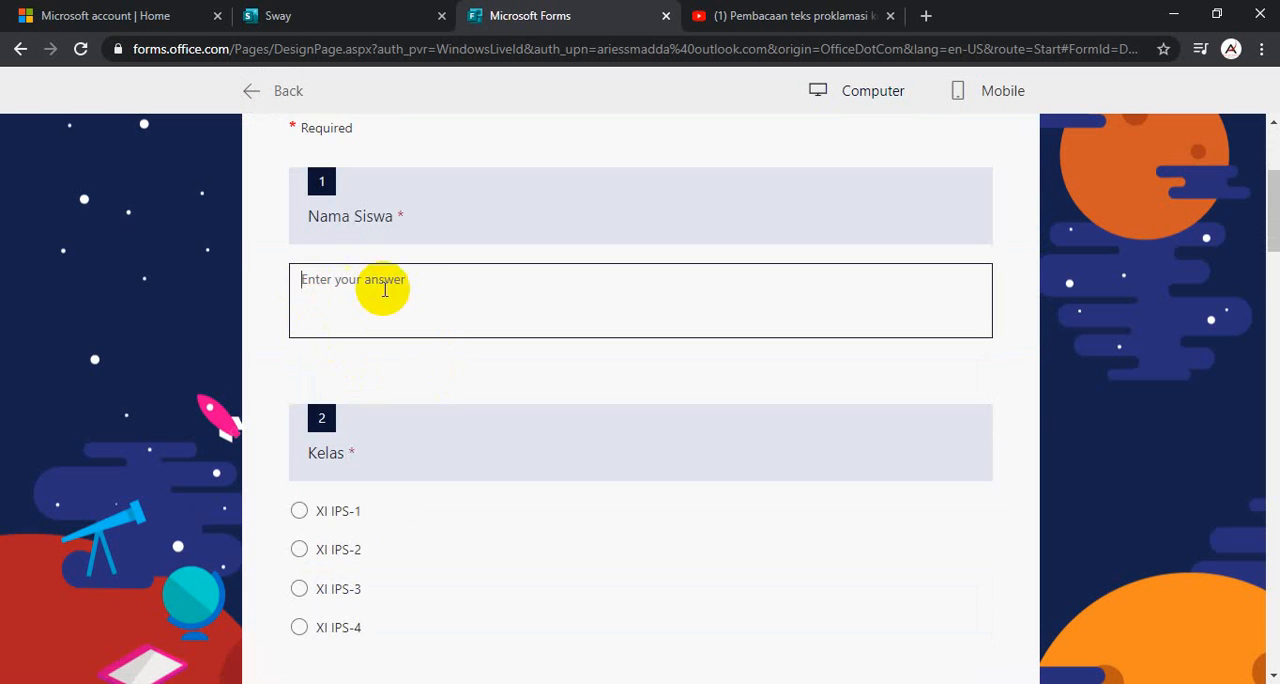
pyautogui.scroll(-3, 355, 305)
pyautogui.scroll(-3, 380, 350)
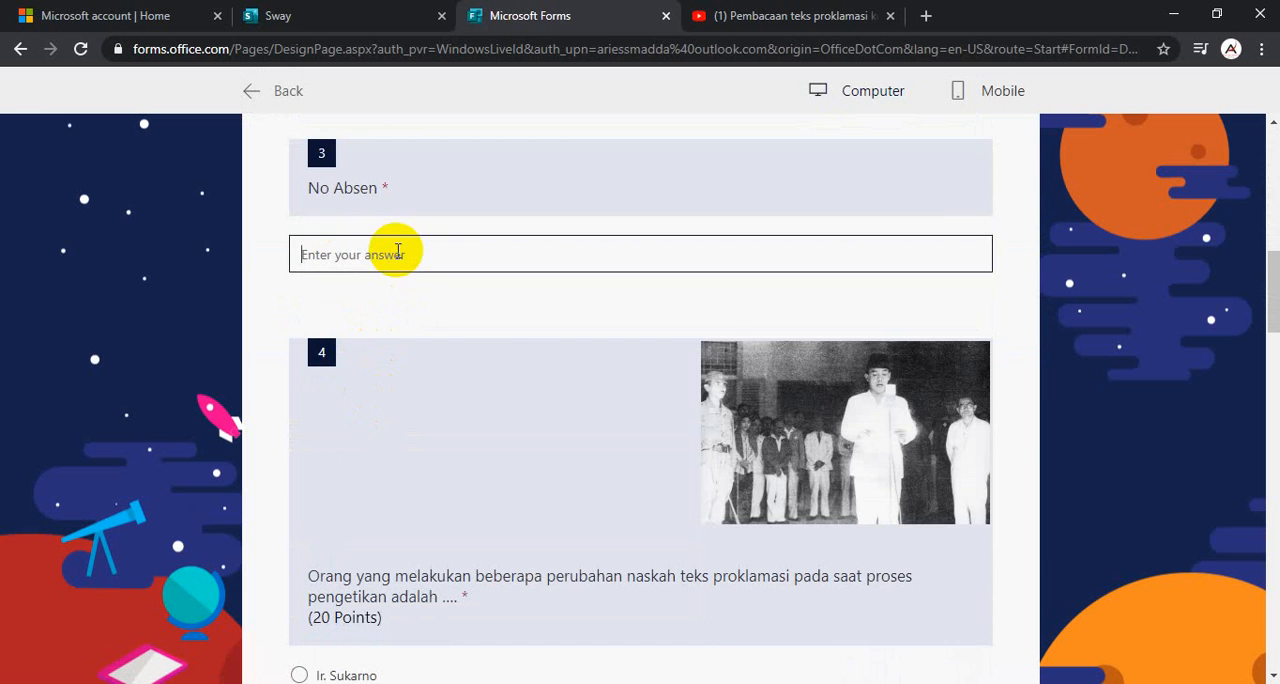
pyautogui.scroll(-3, 450, 300)
pyautogui.scroll(-20, 298, 468)
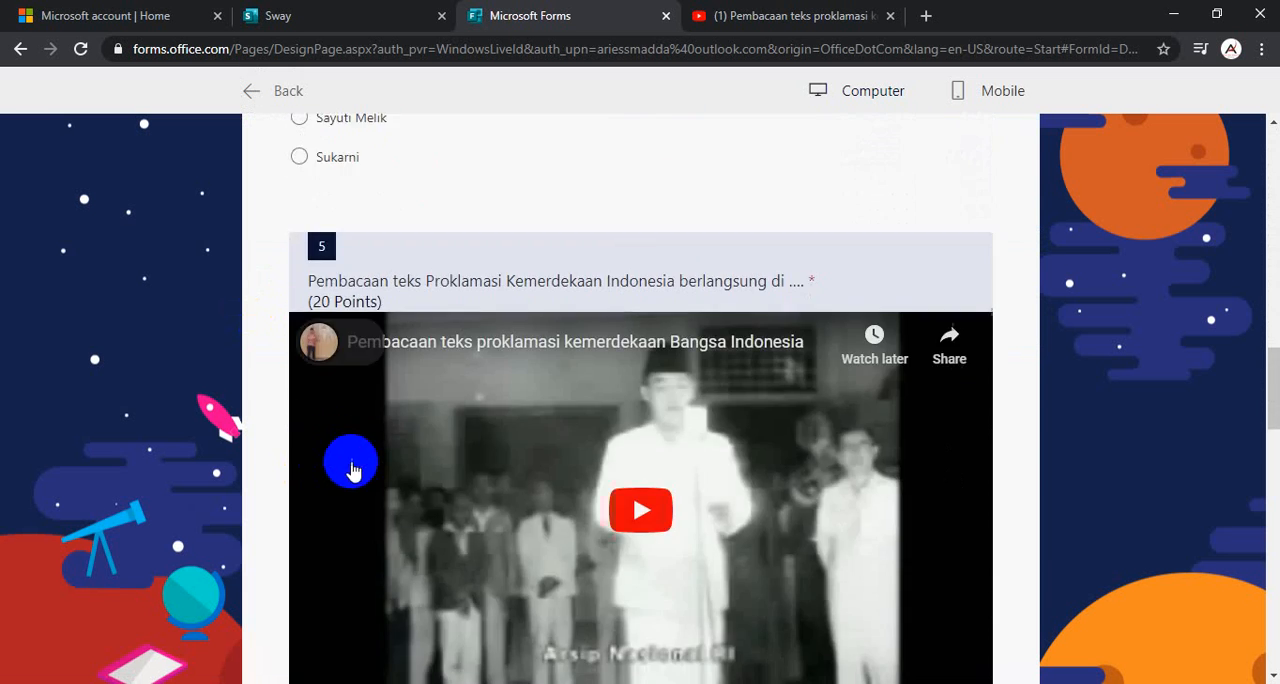
pyautogui.click(357, 421)
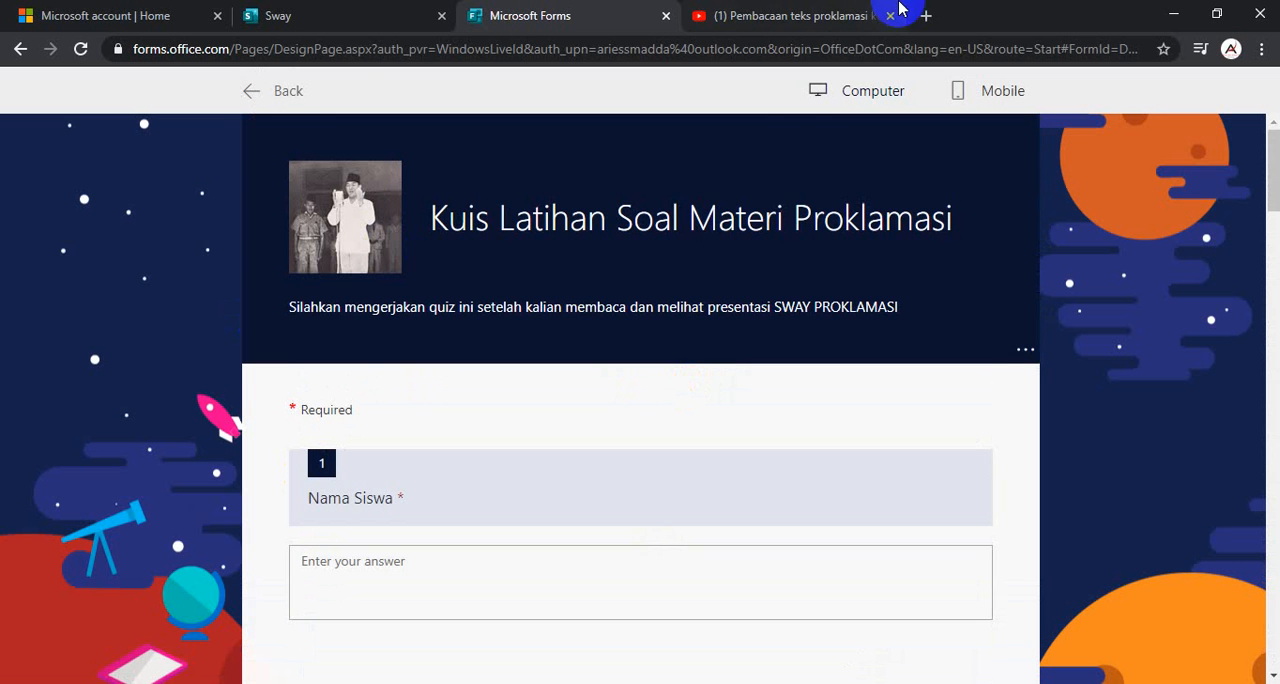
pyautogui.click(284, 93)
pyautogui.click(948, 140)
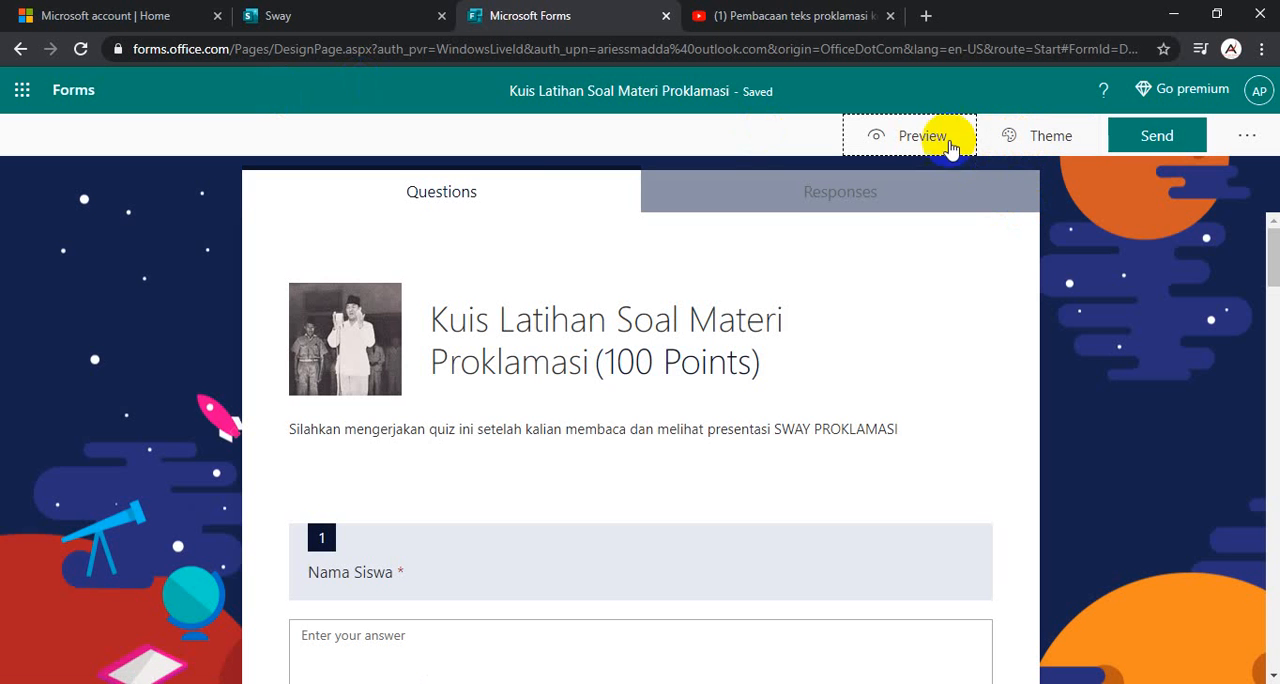
# - Examine the quiz's response summary and the additional form options
pyautogui.click(771, 194)
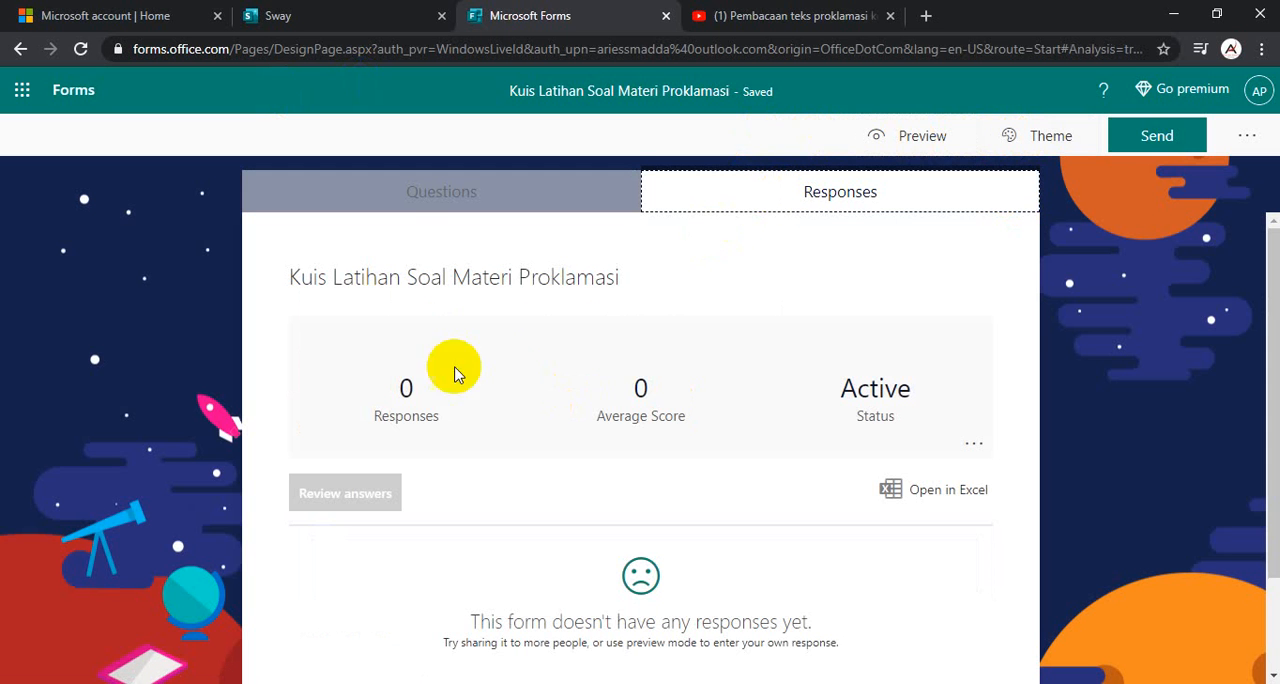
pyautogui.scroll(-2, 694, 362)
pyautogui.scroll(2, 700, 358)
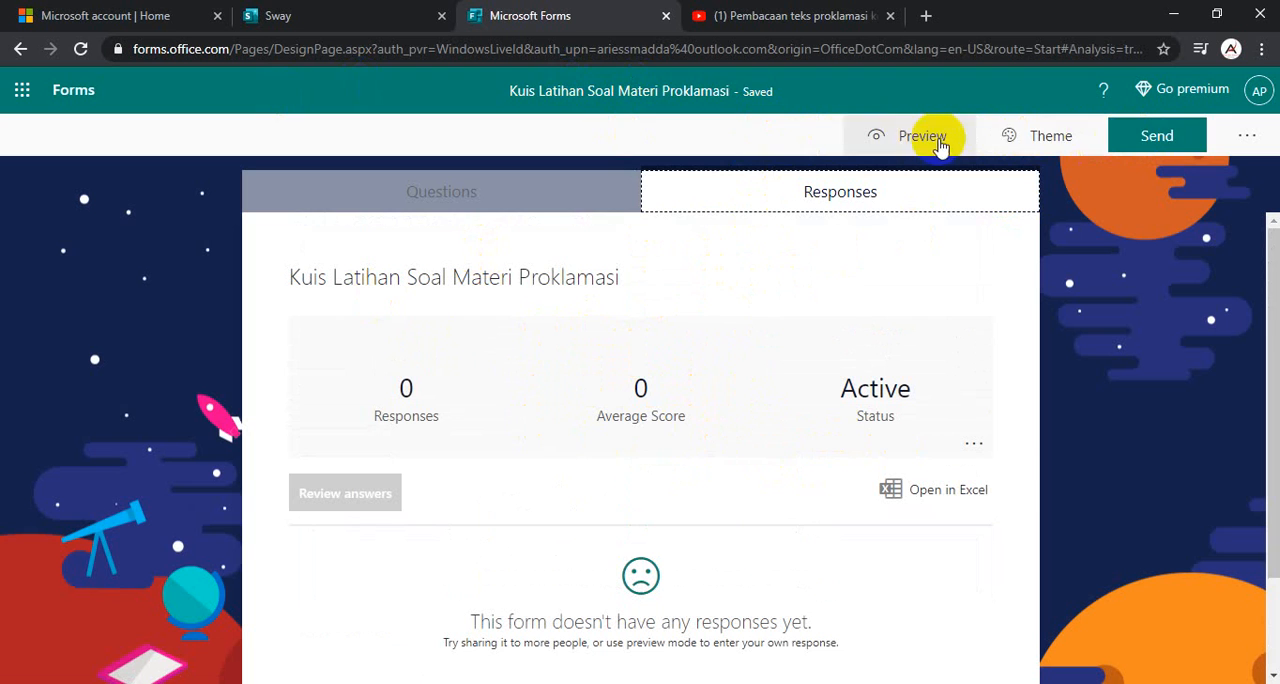
pyautogui.click(1246, 135)
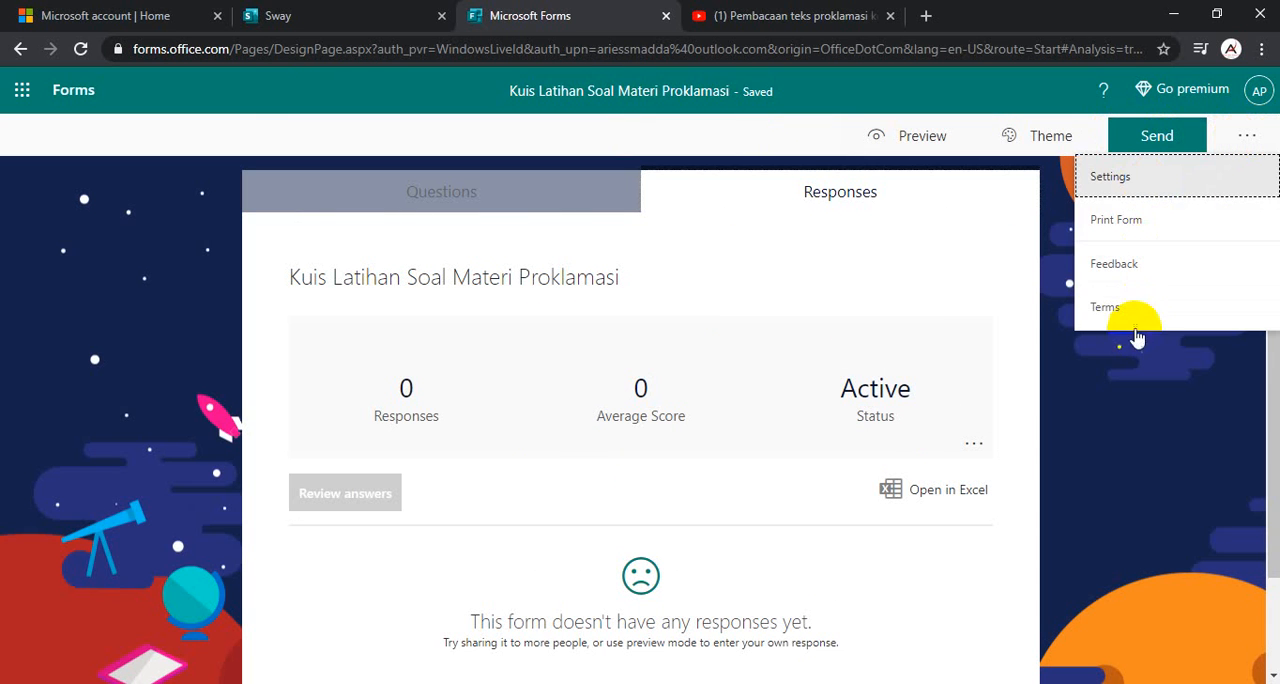
# - Generate a template link that lets others duplicate the quiz, and select the link for collecting responses
pyautogui.click(1181, 143)
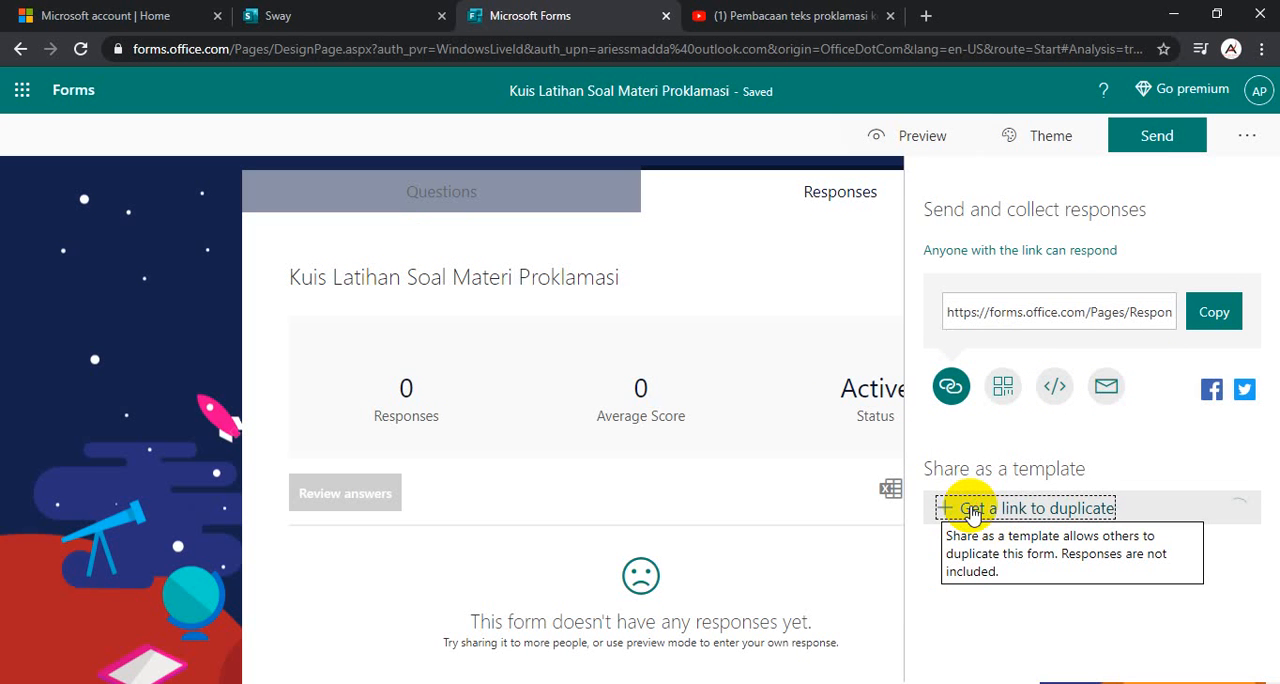
pyautogui.click(970, 510)
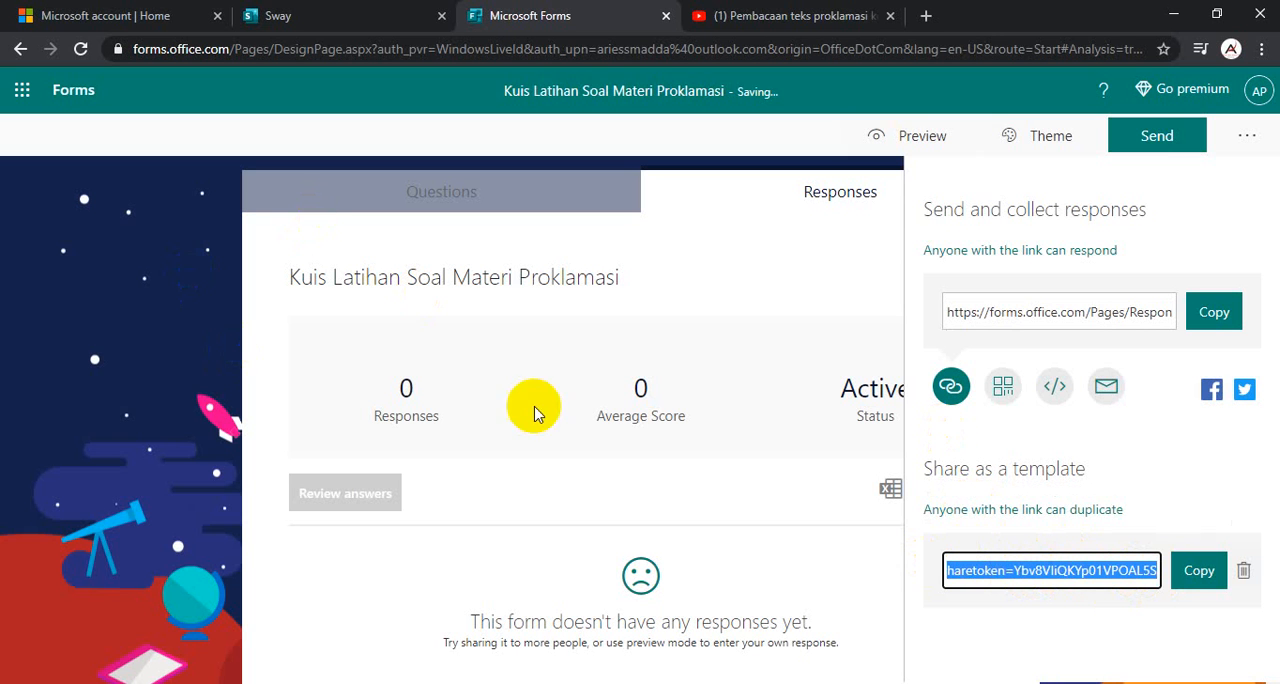
pyautogui.click(1056, 313)
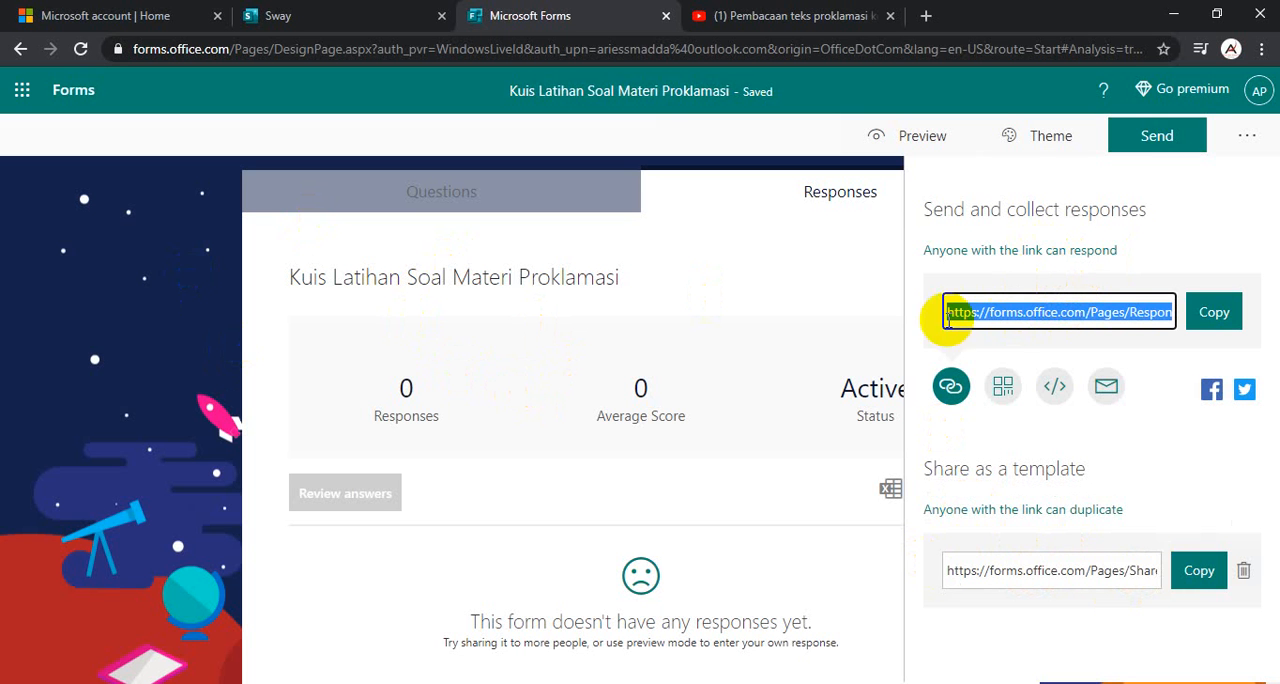
# - Check the end of the Sway storyline, and copy the quiz's embed code from its sharing options in Microsoft Forms
pyautogui.click(325, 20)
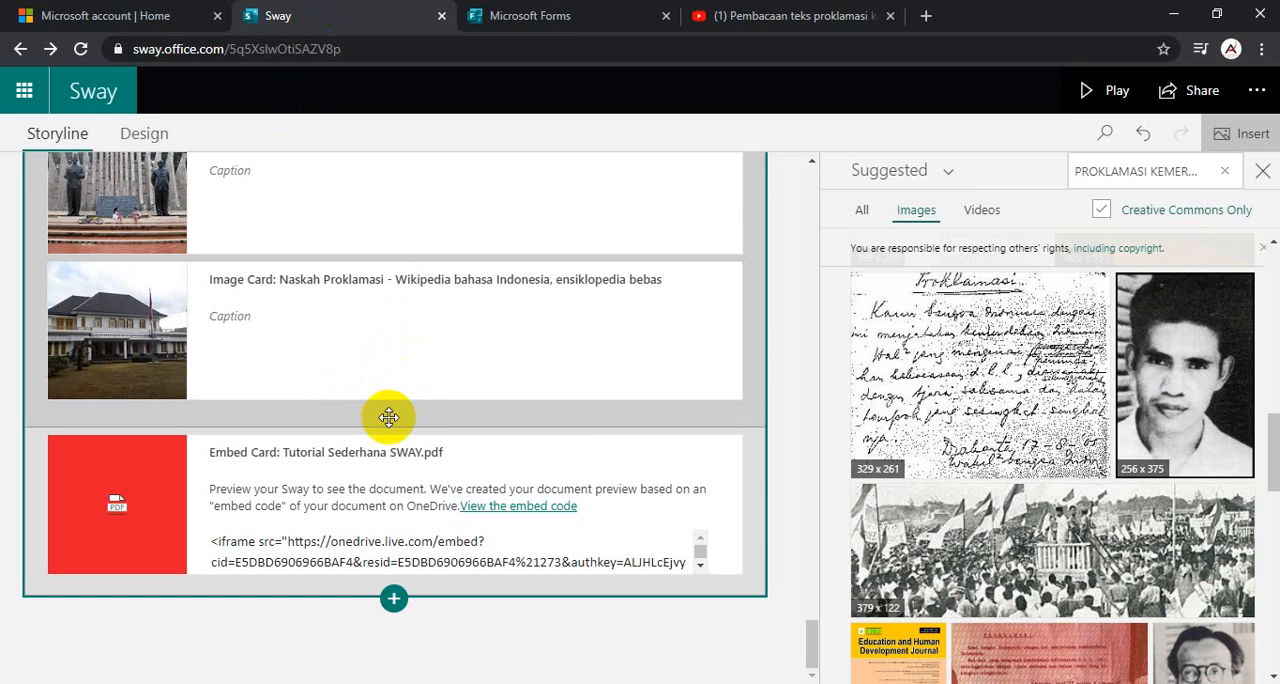
pyautogui.click(560, 16)
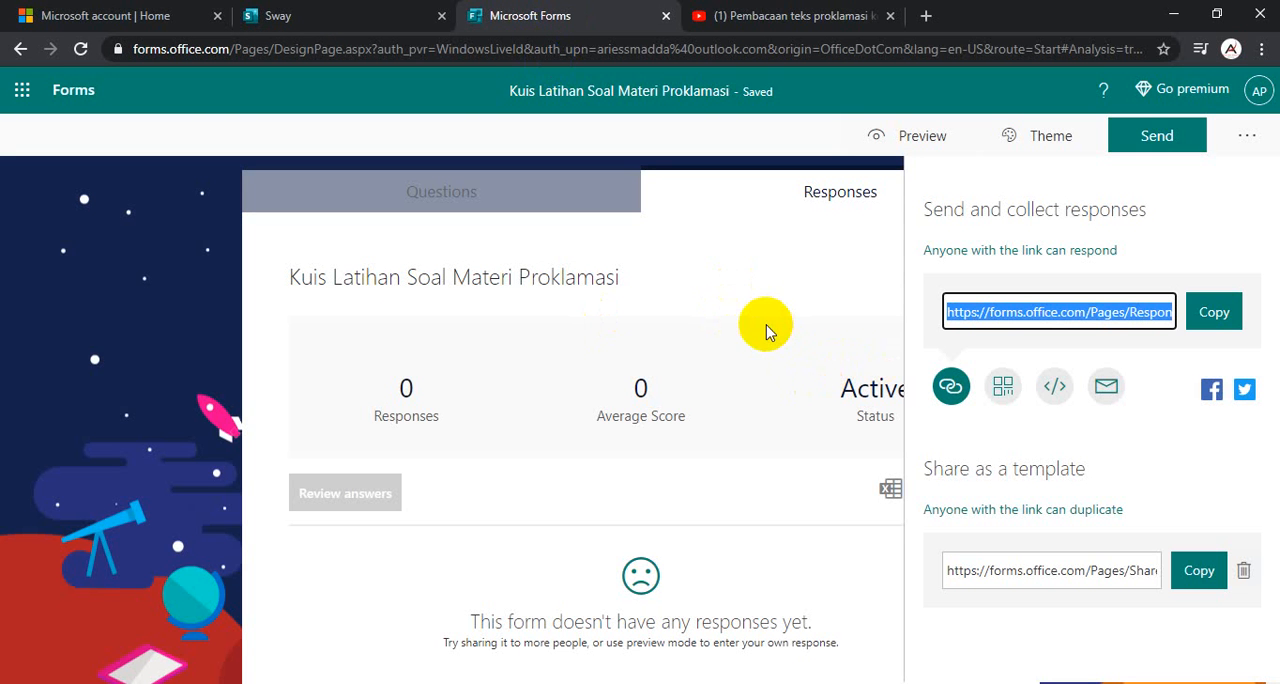
pyautogui.click(1056, 387)
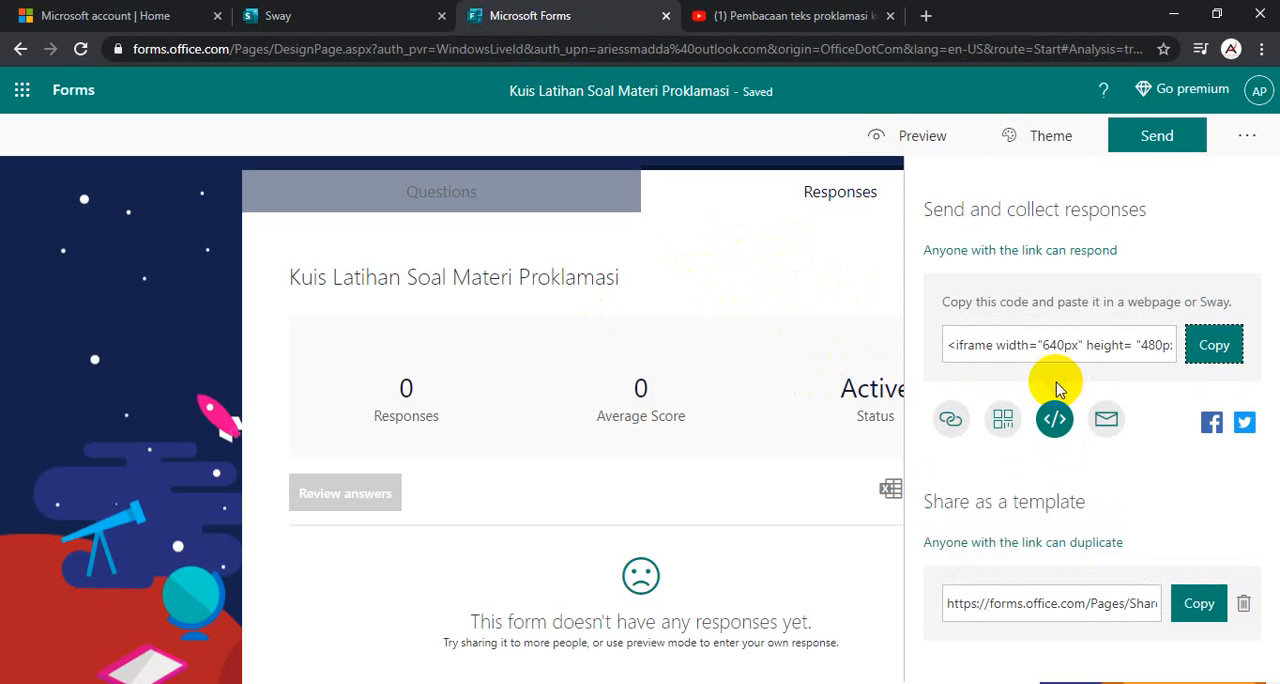
pyautogui.click(1207, 355)
# - Switch to Sway and add an embed card with the copied quiz code below the "Tutorial Sederhana SWAY.pdf" card
pyautogui.click(300, 15)
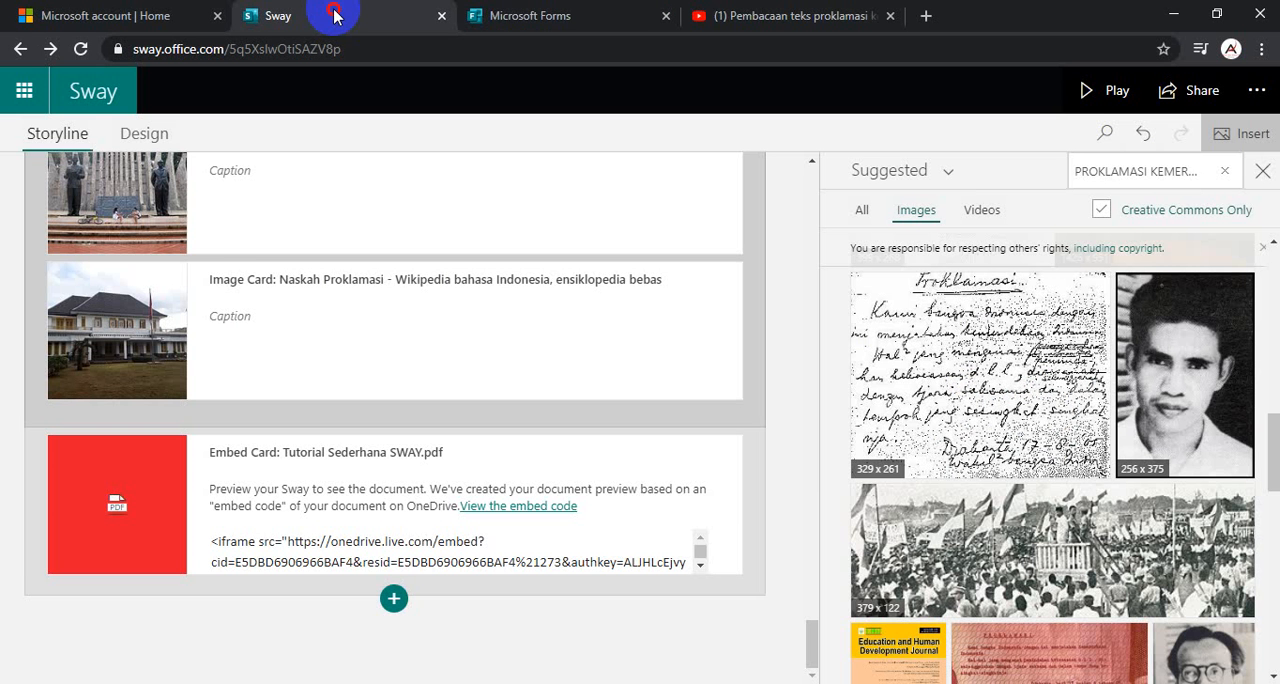
pyautogui.click(394, 601)
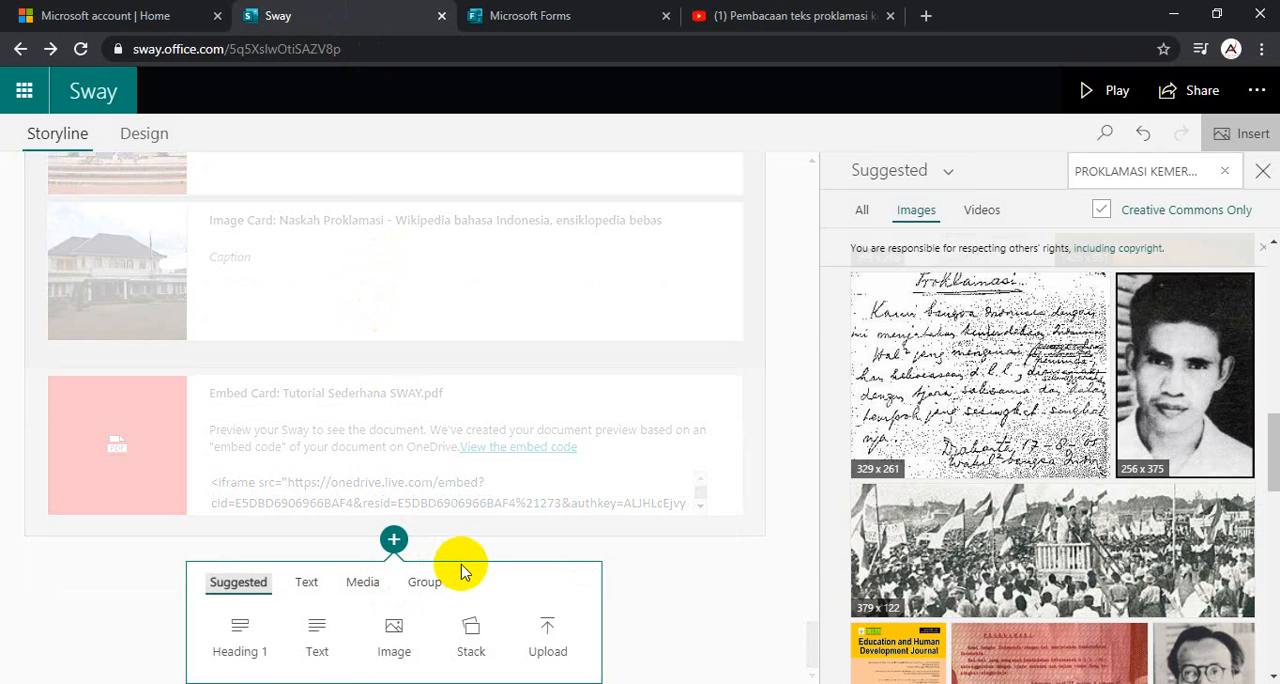
pyautogui.click(363, 583)
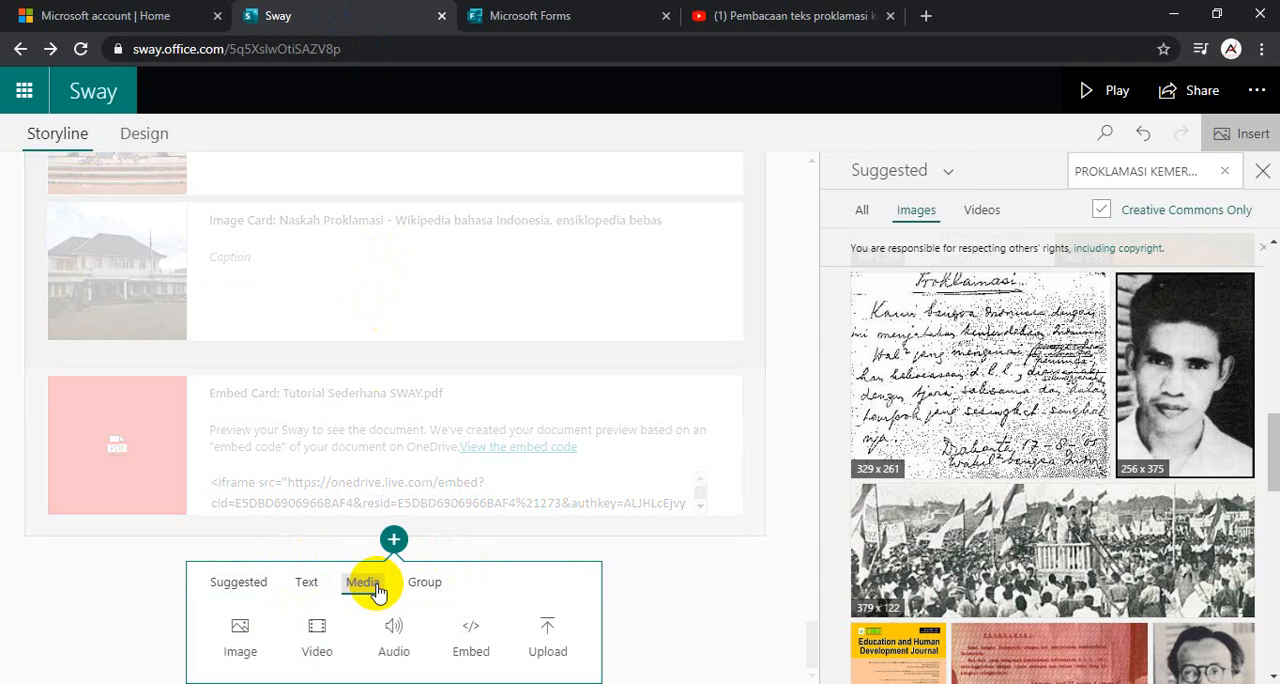
pyautogui.click(484, 643)
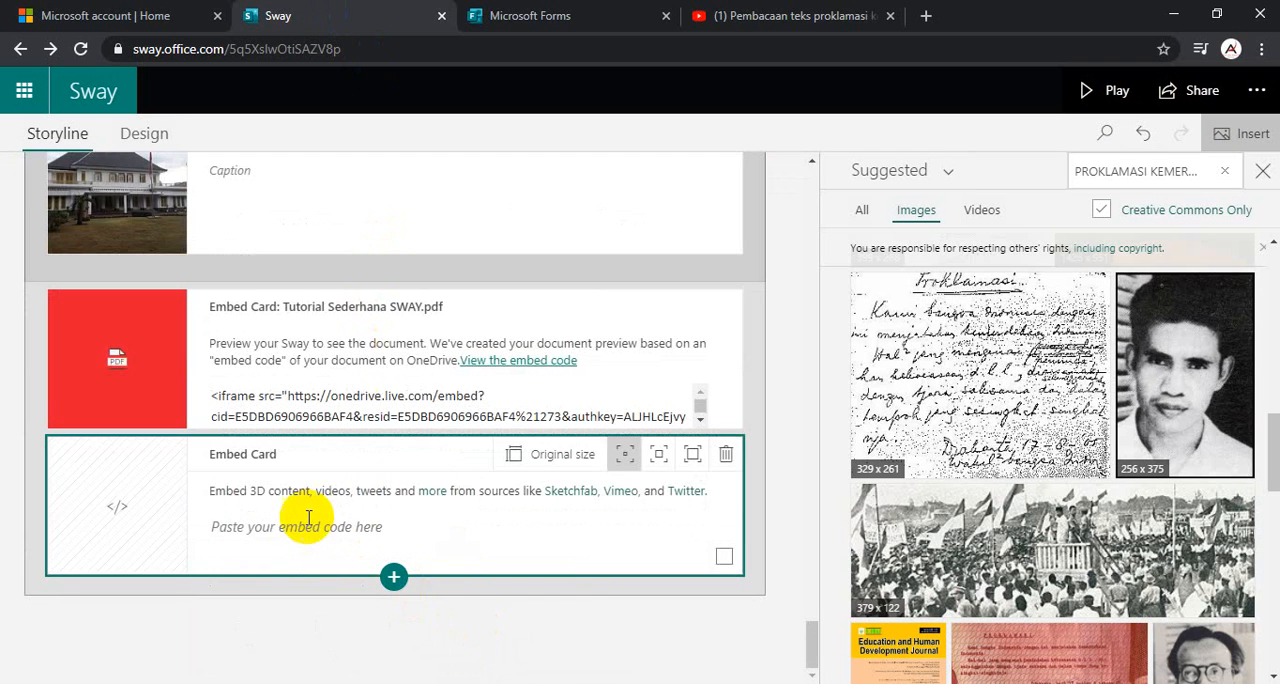
pyautogui.hotkey('ctrl', 'v')
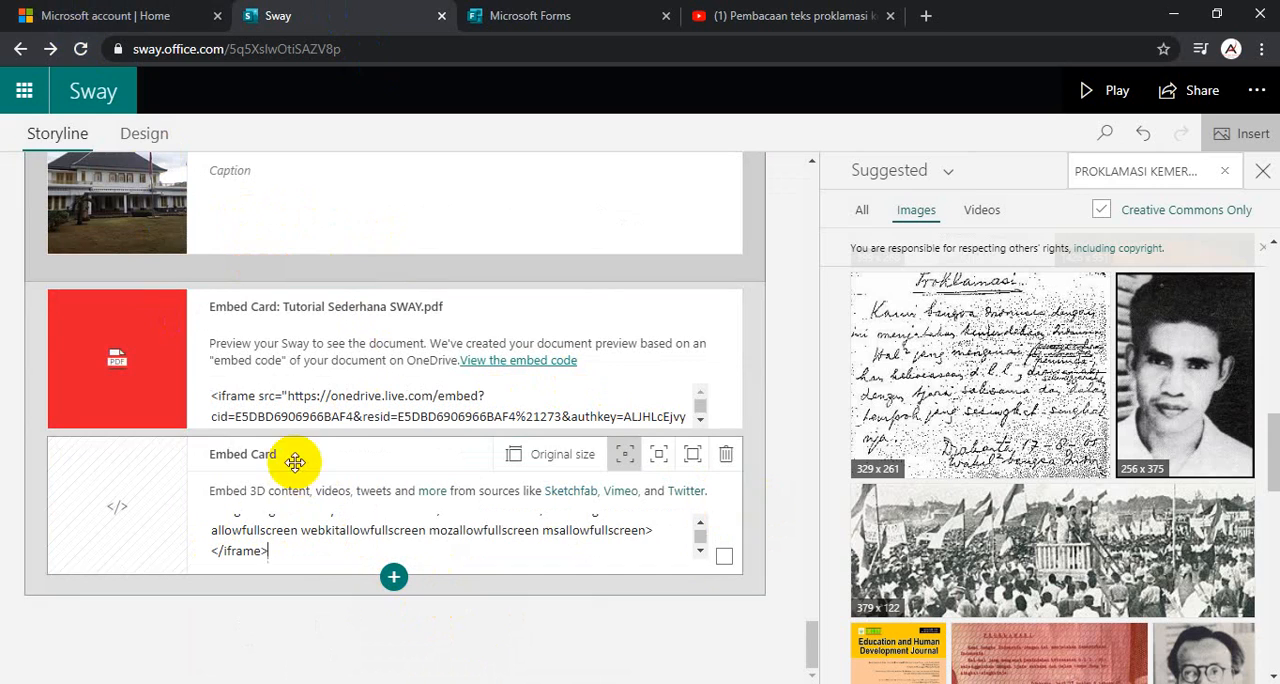
# - Preview the Sway's design through to its end, and examine the image comparison, PDF card and embedded quiz there
pyautogui.click(141, 150)
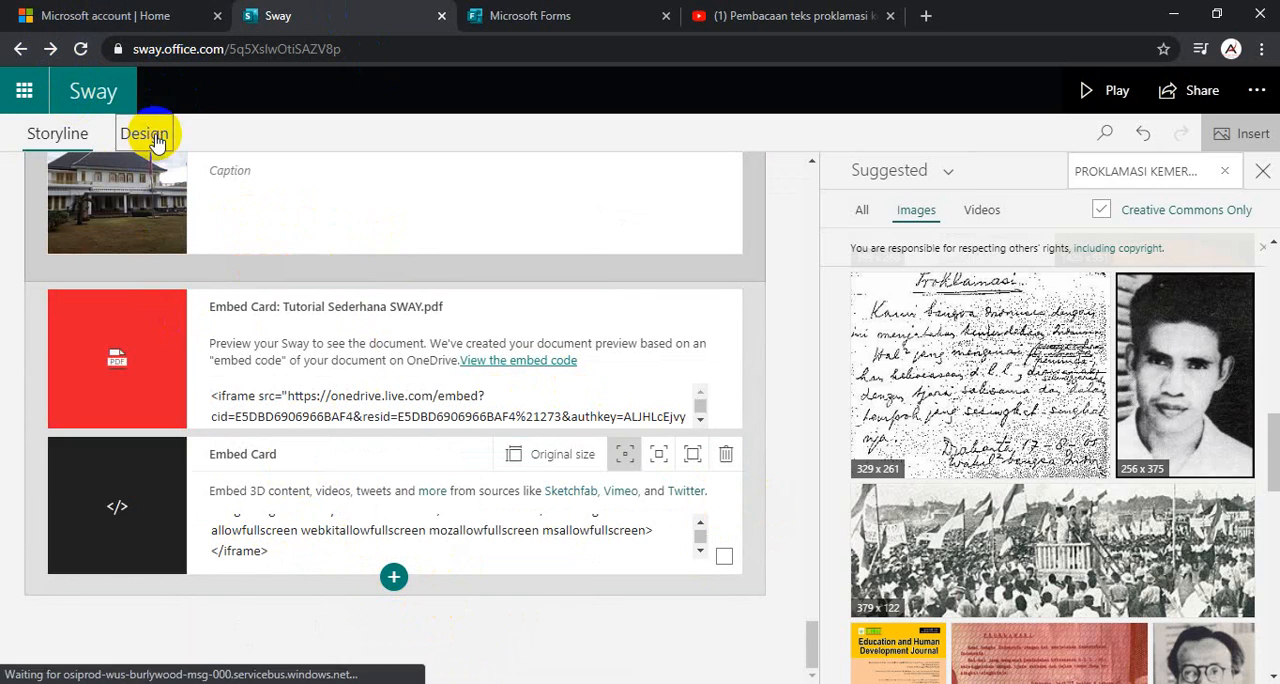
pyautogui.hscroll(5, 514, 371)
pyautogui.hscroll(10, 683, 580)
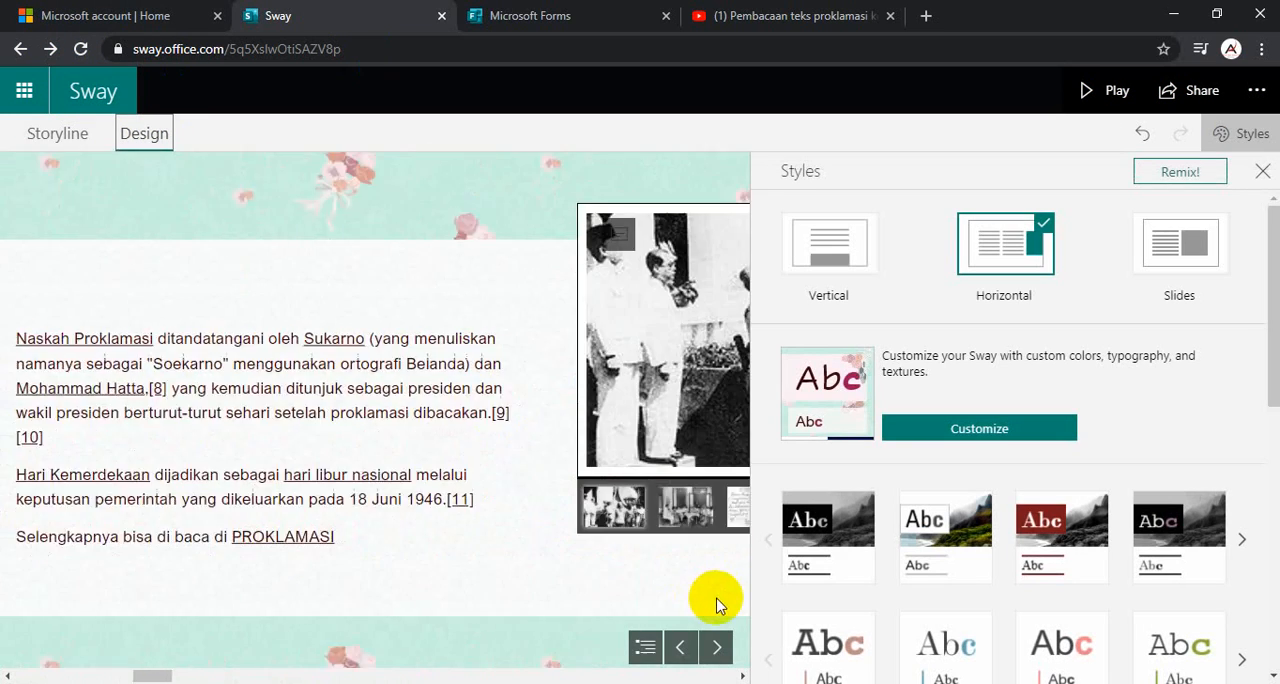
pyautogui.hscroll(10, 725, 580)
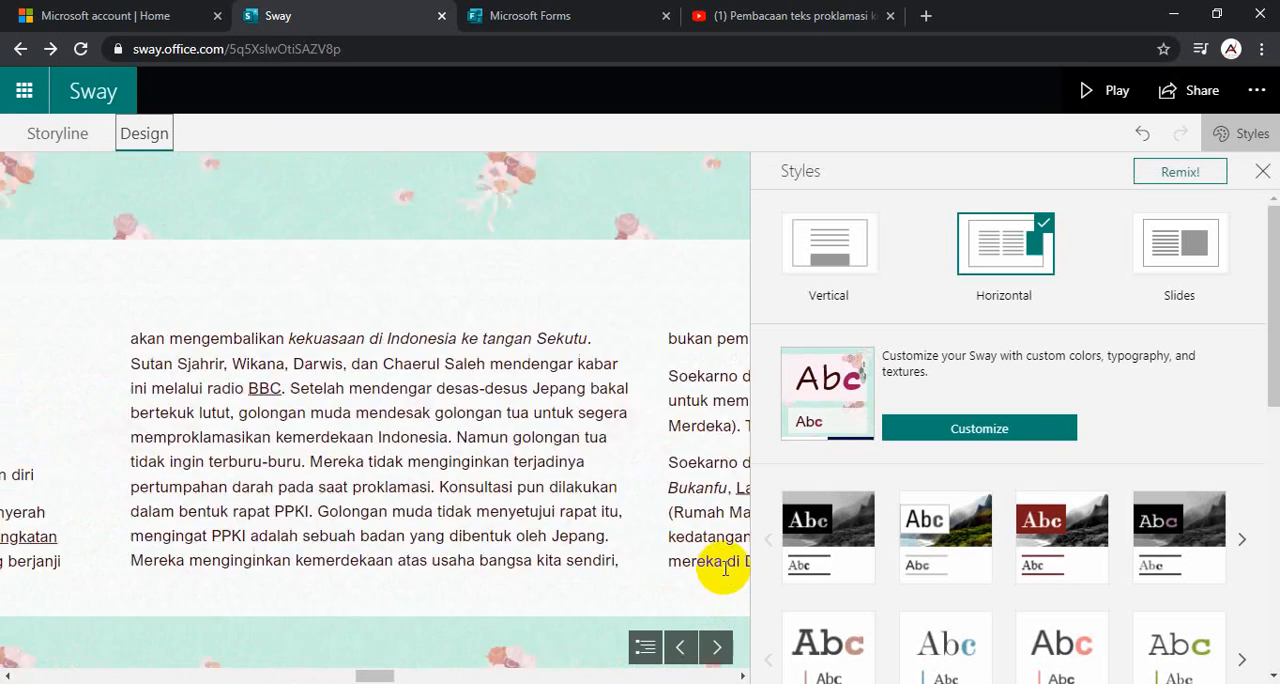
pyautogui.hscroll(10, 728, 570)
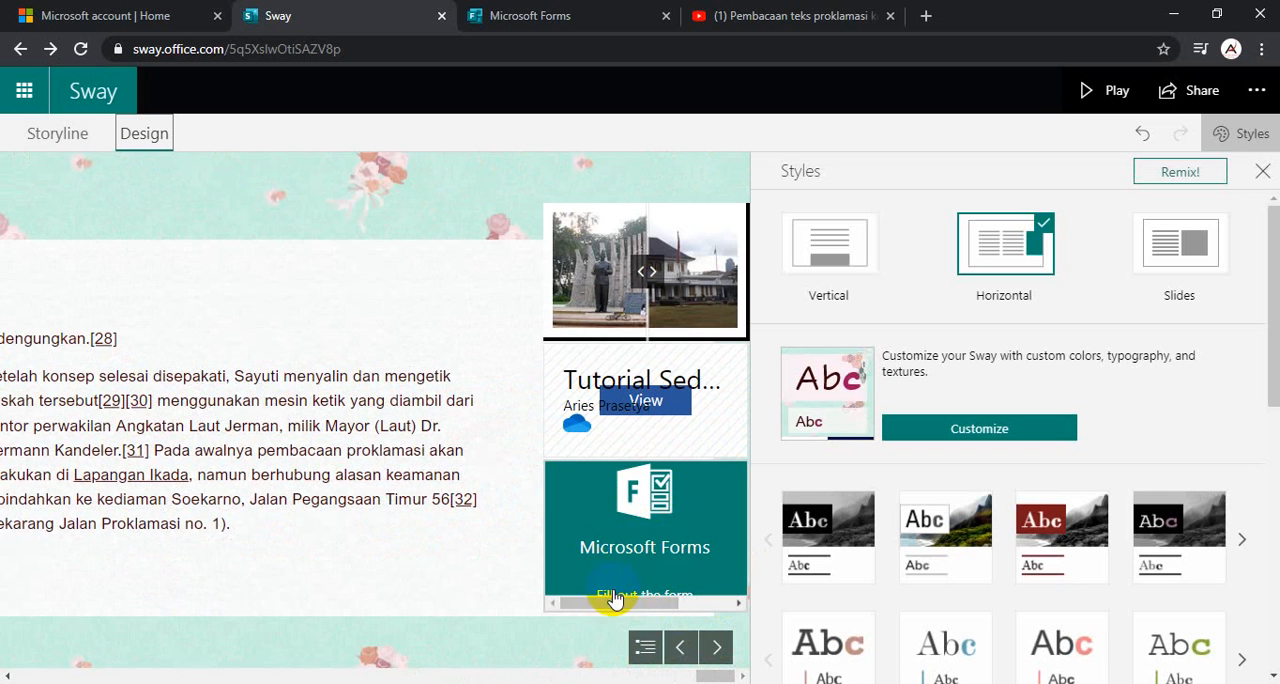
pyautogui.moveTo(614, 598); pyautogui.dragTo(638, 535)
pyautogui.moveTo(660, 603); pyautogui.dragTo(608, 600)
pyautogui.moveTo(649, 277)
pyautogui.mouseDown()
pyautogui.moveTo(721, 277)
pyautogui.moveTo(575, 278)
pyautogui.moveTo(659, 275)
pyautogui.mouseUp()
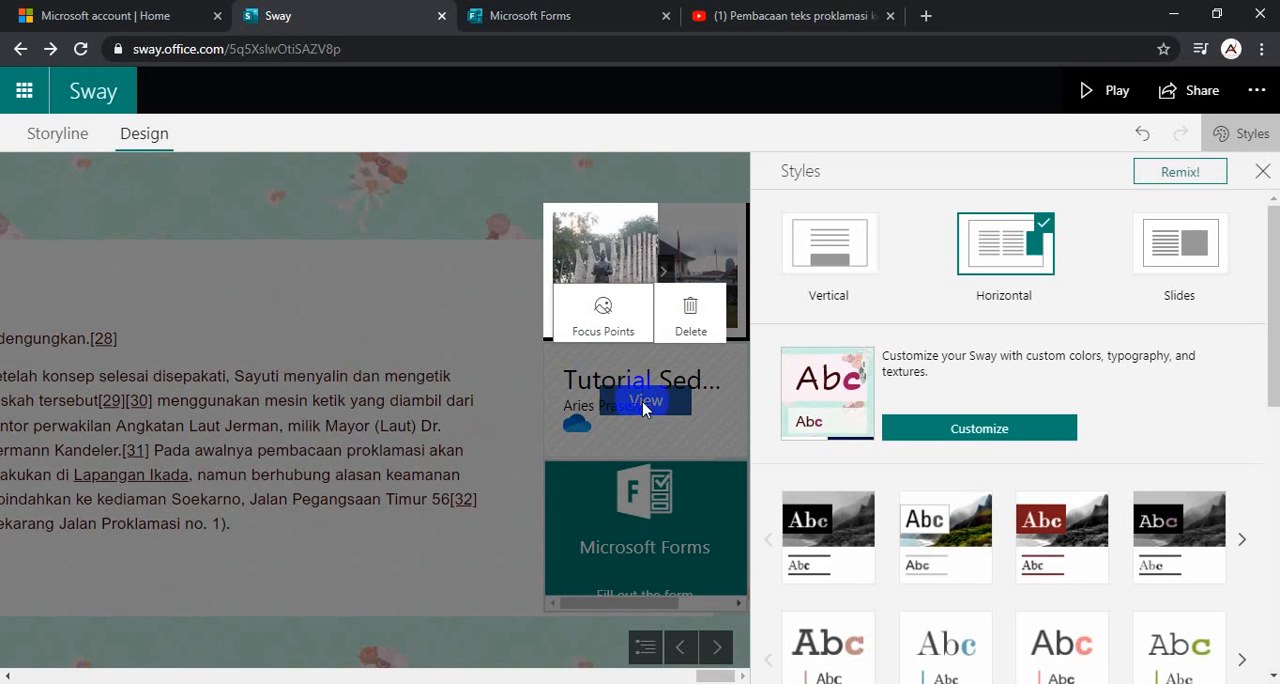
pyautogui.click(532, 505)
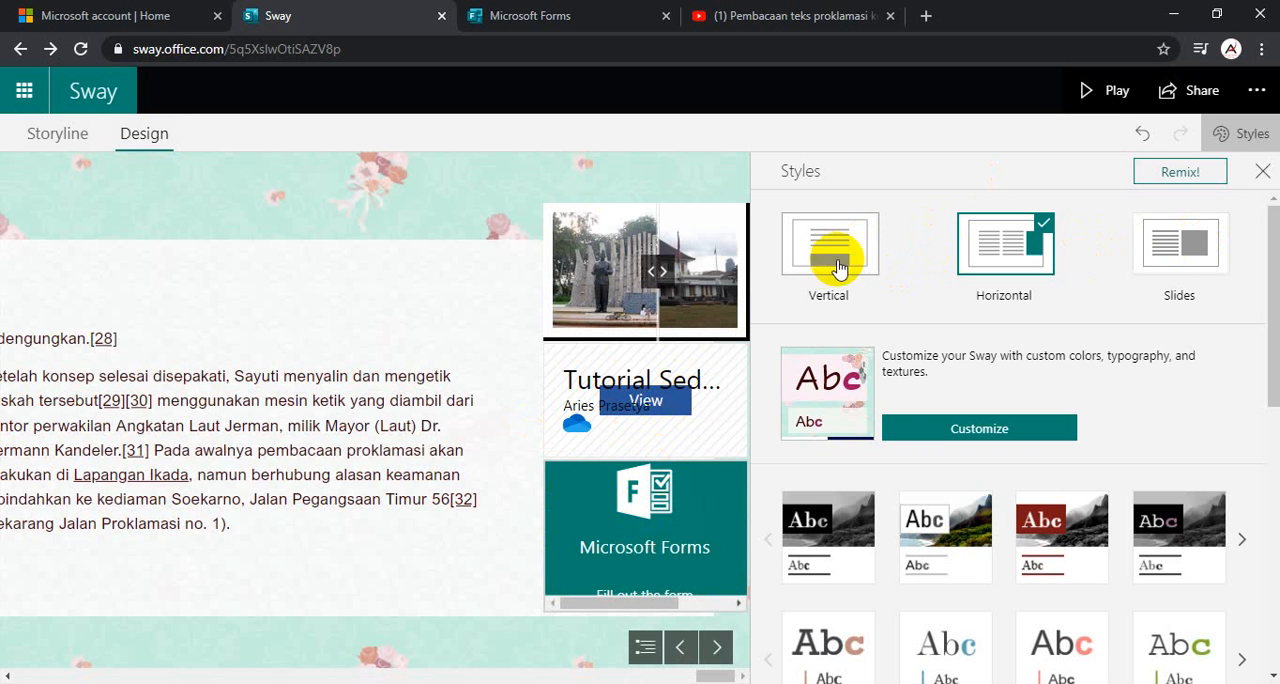
# - Apply the Slides layout to the Sway, and page through the presentation up to the embedded quiz
pyautogui.click(1183, 262)
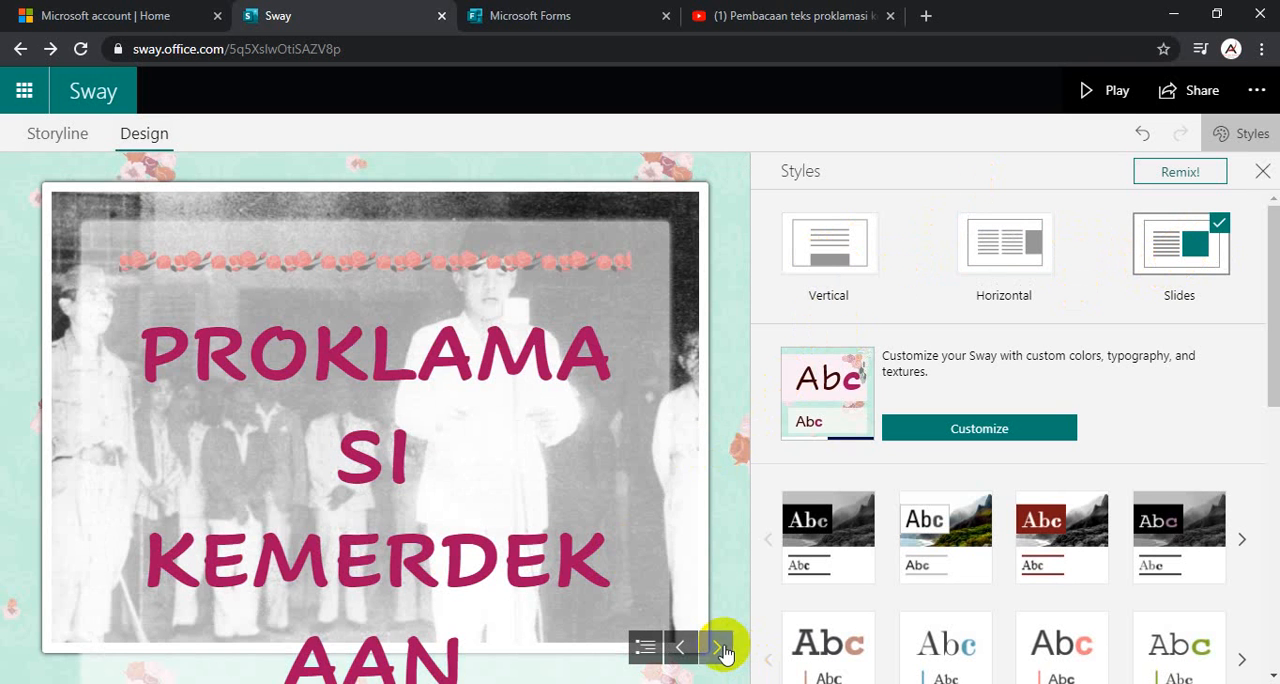
pyautogui.click(719, 647)
pyautogui.click(721, 647)
pyautogui.click(721, 647)
pyautogui.click(721, 647)
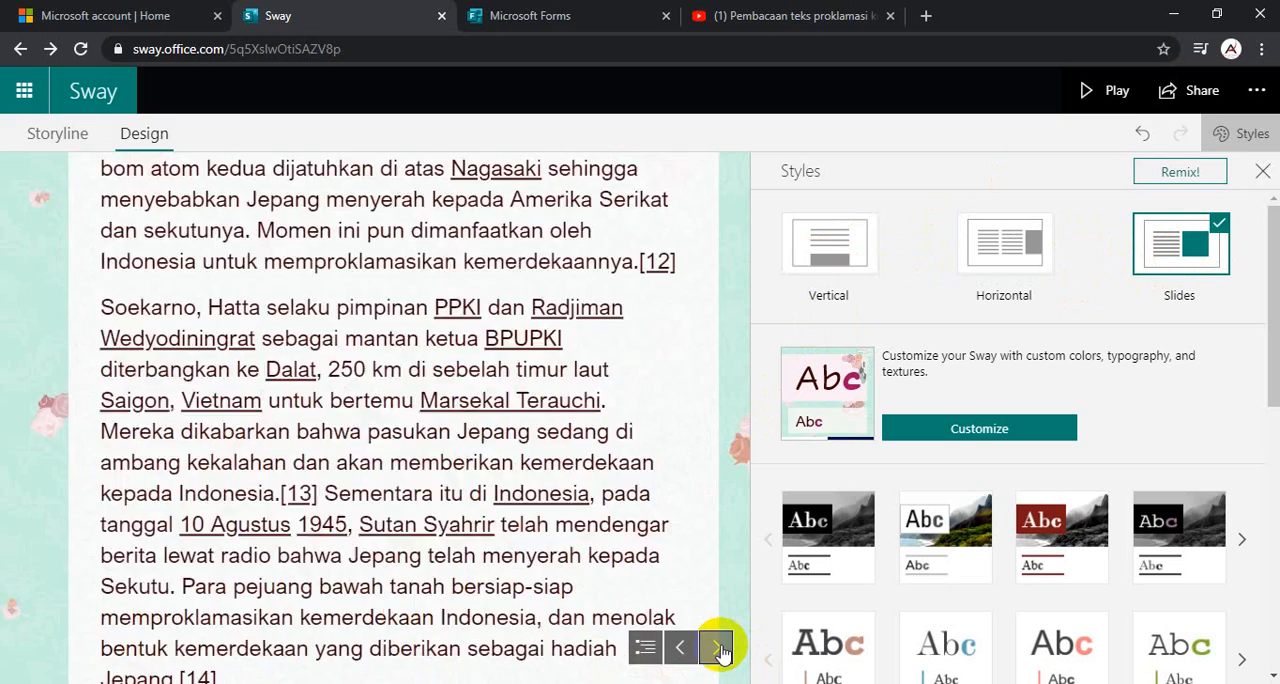
pyautogui.click(721, 647)
pyautogui.click(721, 647)
pyautogui.click(721, 647)
pyautogui.click(721, 647)
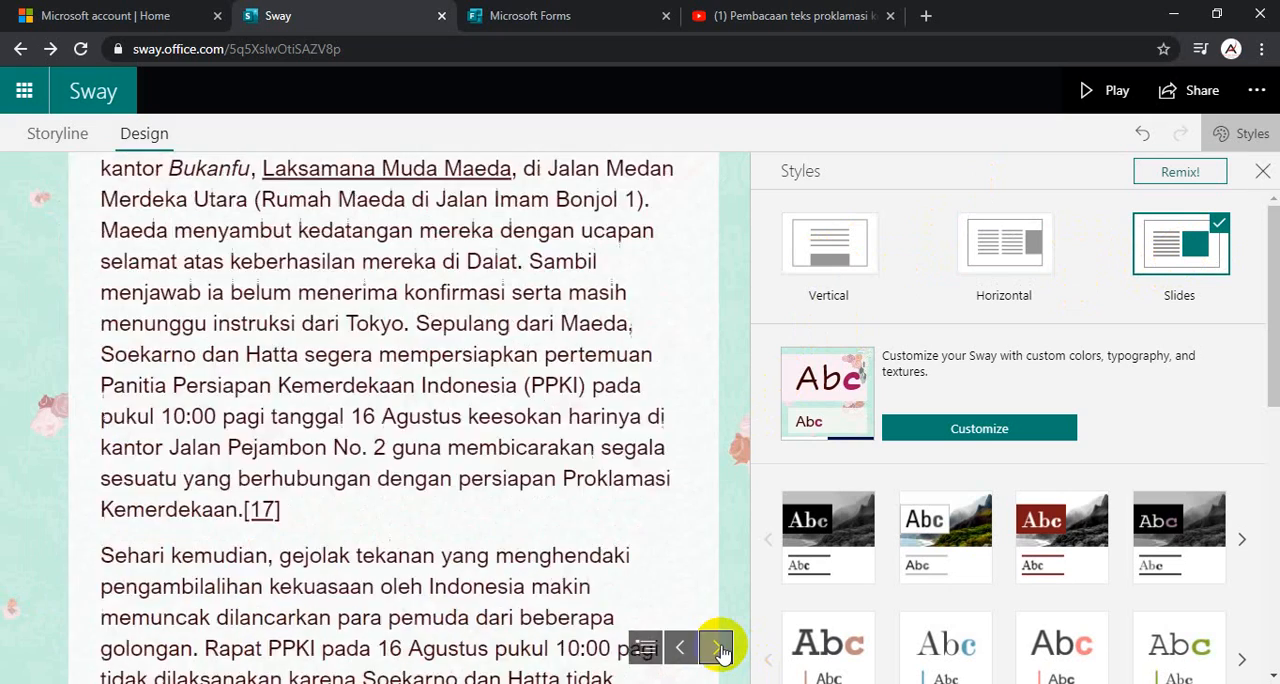
pyautogui.click(721, 647)
pyautogui.click(721, 647)
pyautogui.click(721, 647)
pyautogui.click(721, 647)
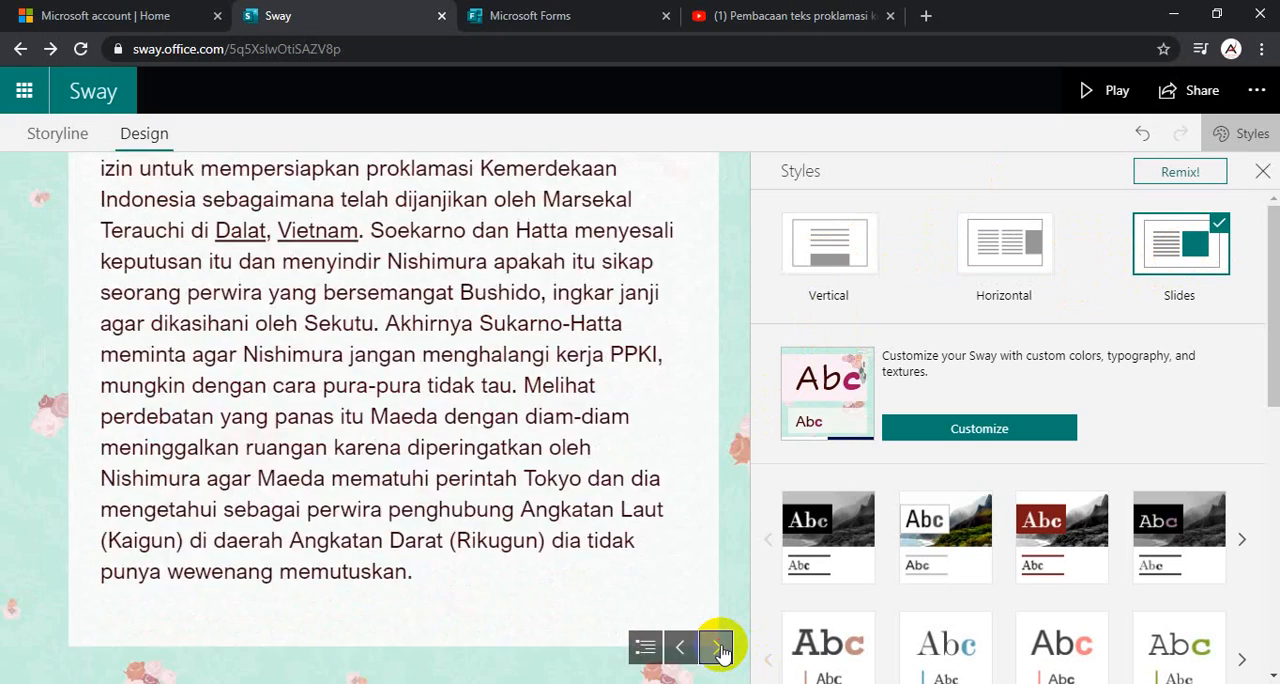
pyautogui.click(721, 647)
pyautogui.click(721, 647)
pyautogui.click(721, 647)
pyautogui.click(721, 647)
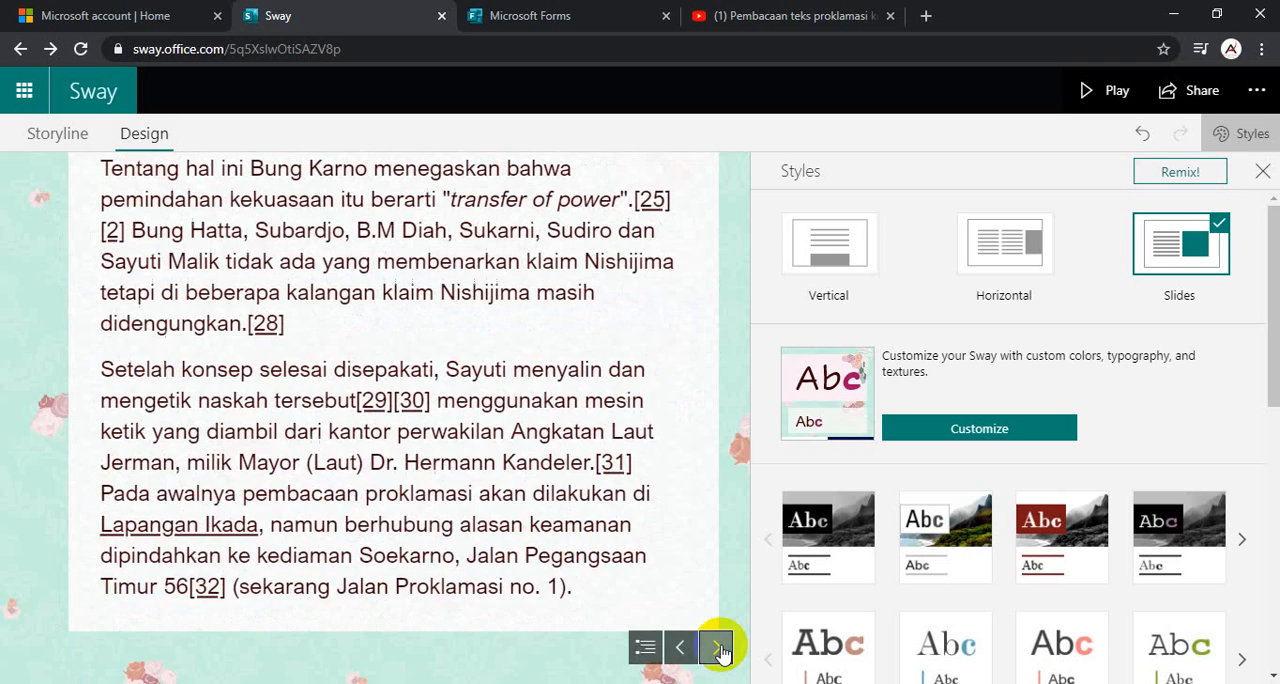
pyautogui.click(721, 647)
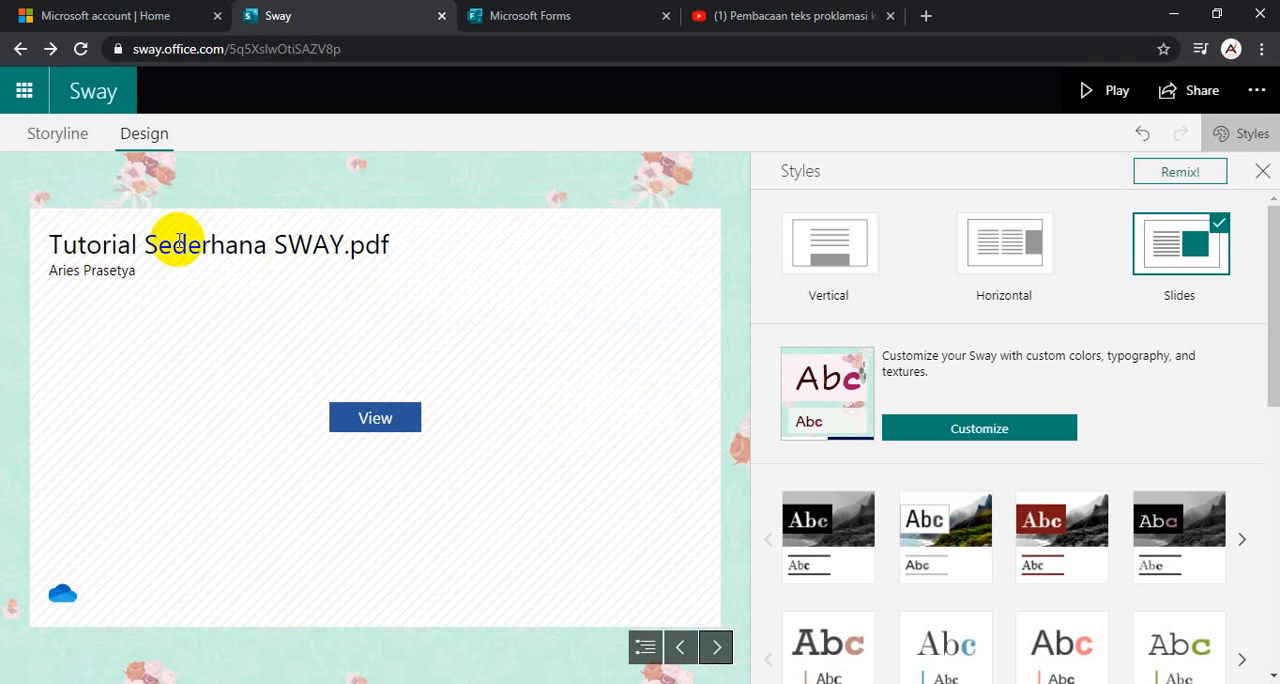
pyautogui.click(717, 648)
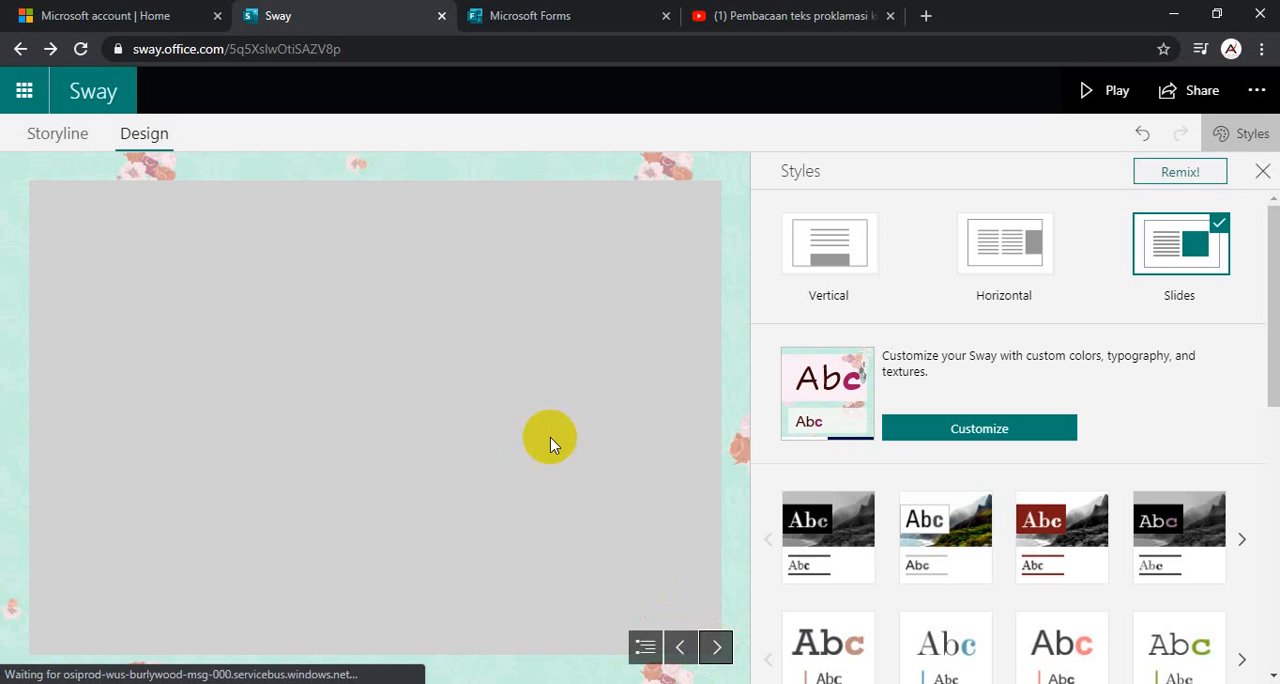
# - Look through the embedded quiz's questions, including the image and video media, in the Slides preview
pyautogui.scroll(-10, 423, 309)
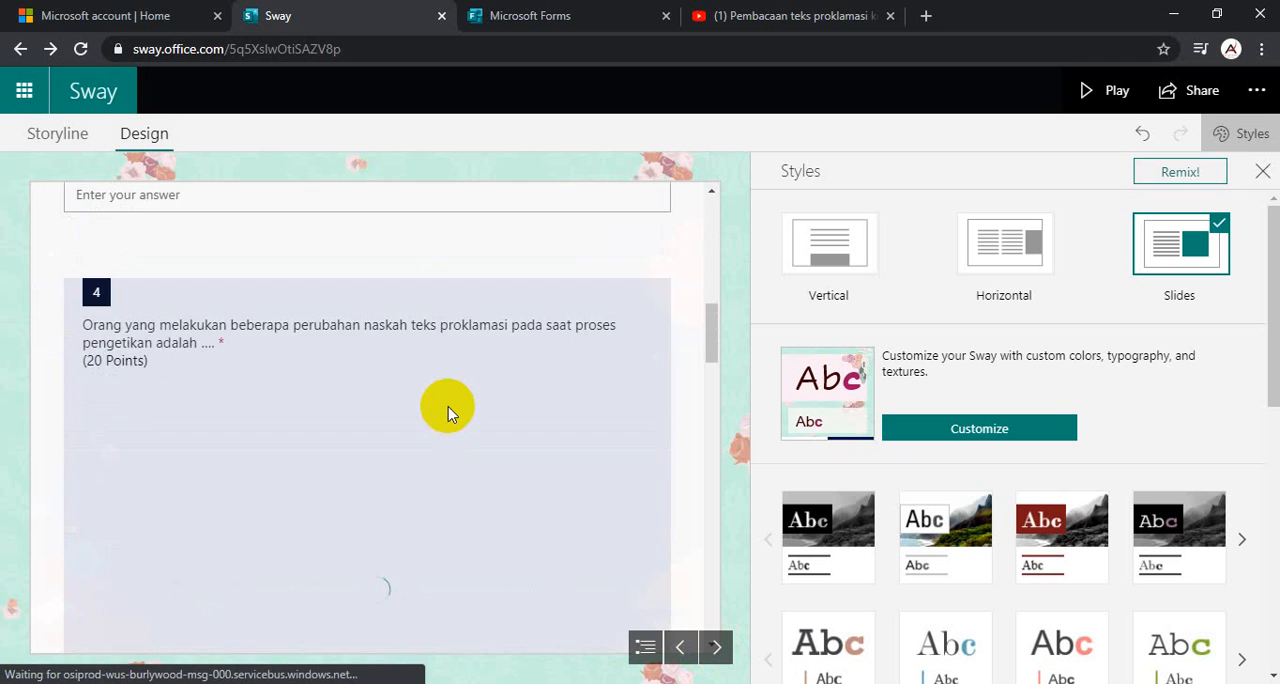
pyautogui.scroll(-3, 449, 446)
pyautogui.scroll(12, 452, 445)
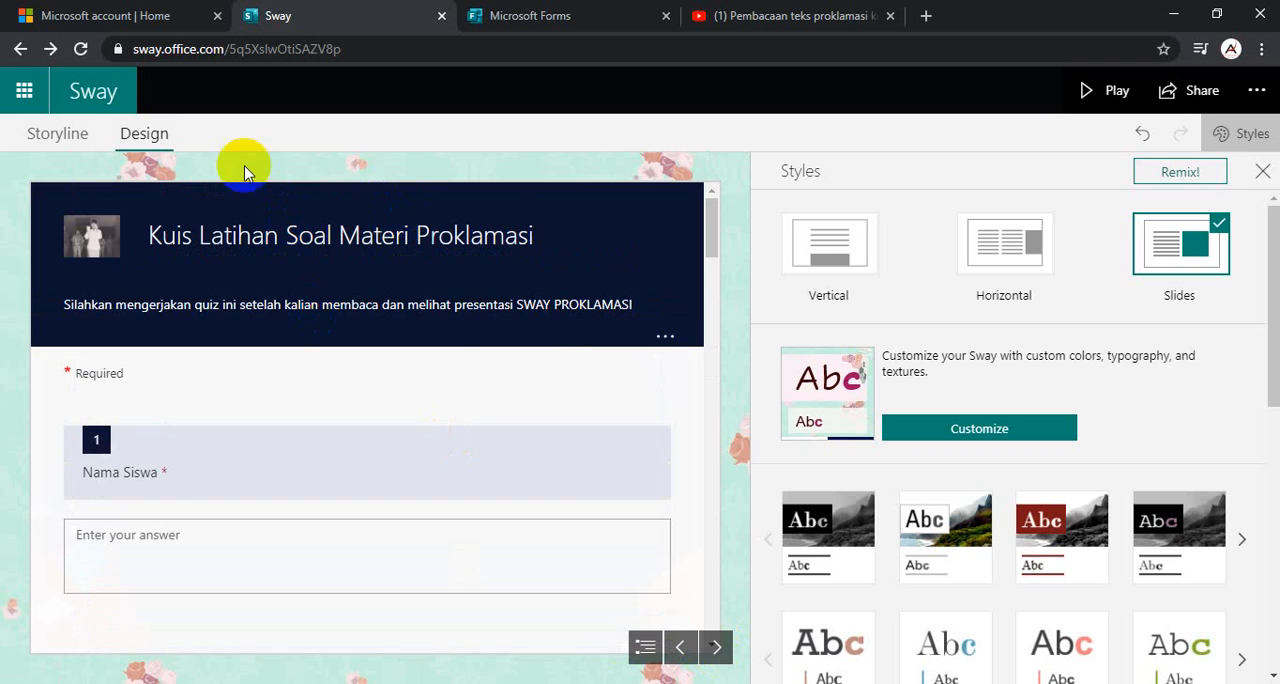
pyautogui.scroll(-4, 477, 394)
pyautogui.scroll(-15, 423, 410)
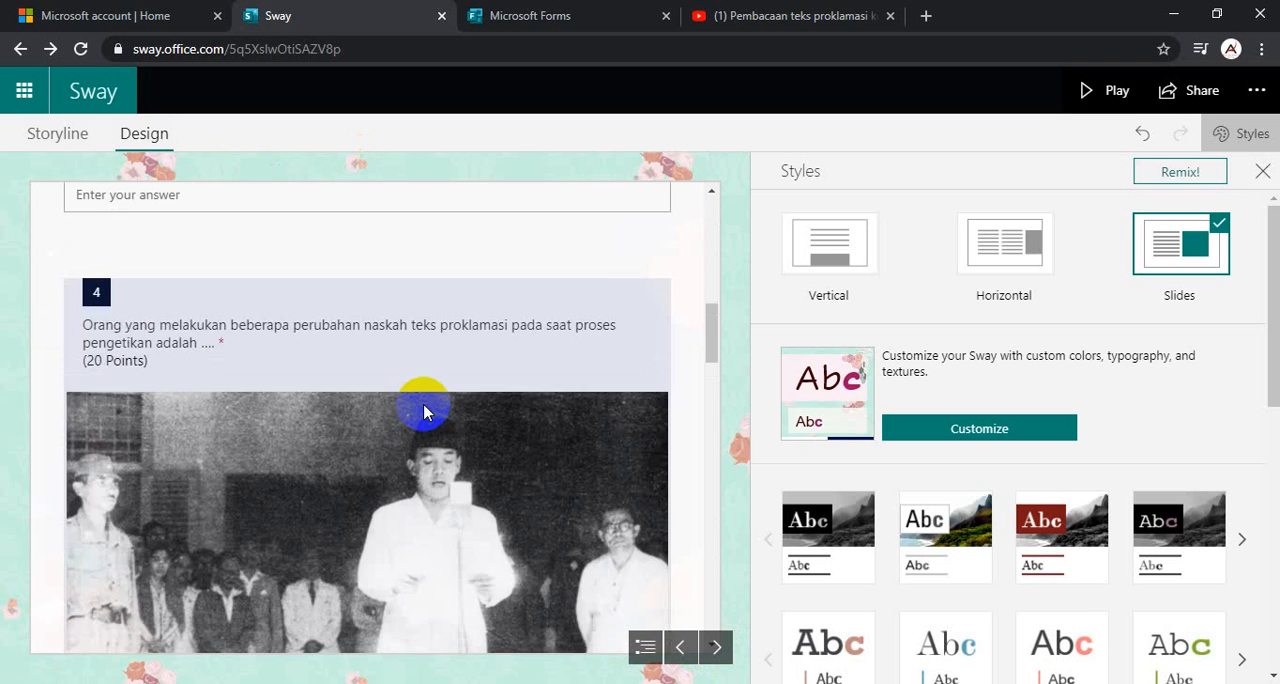
pyautogui.scroll(6, 432, 437)
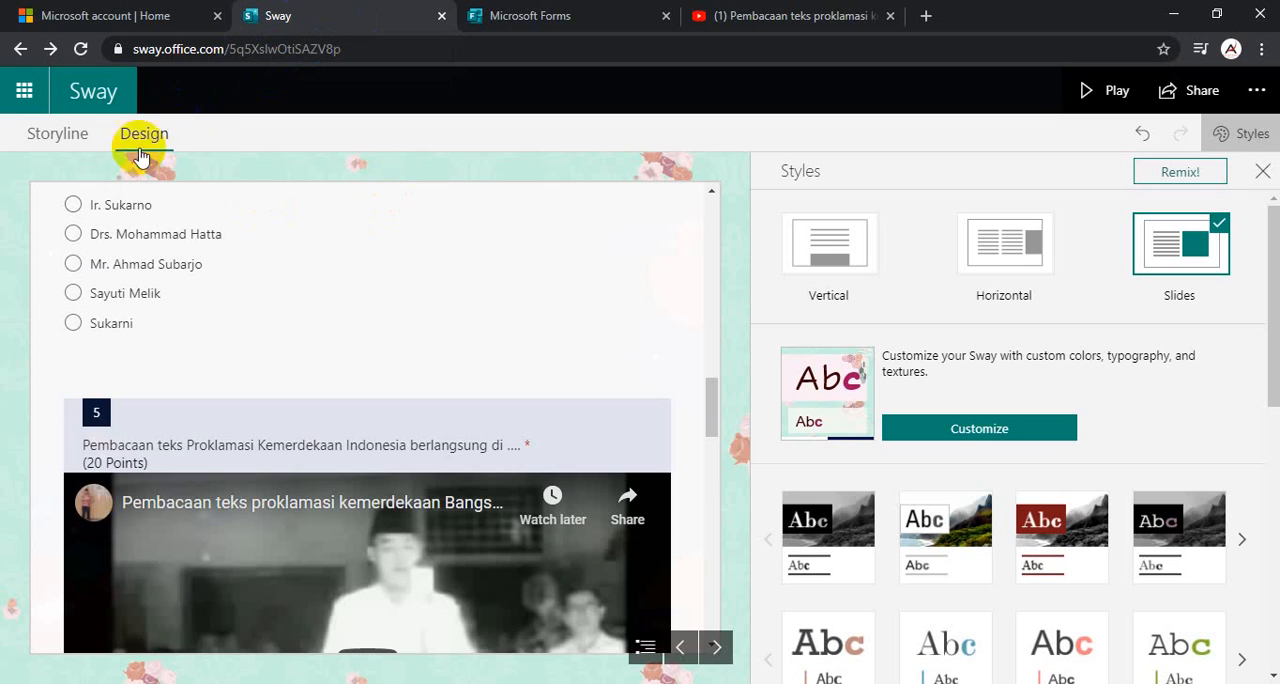
# - Review the Sway storyline's embed cards, and compare them with the quiz's embed code in Microsoft Forms
pyautogui.click(62, 138)
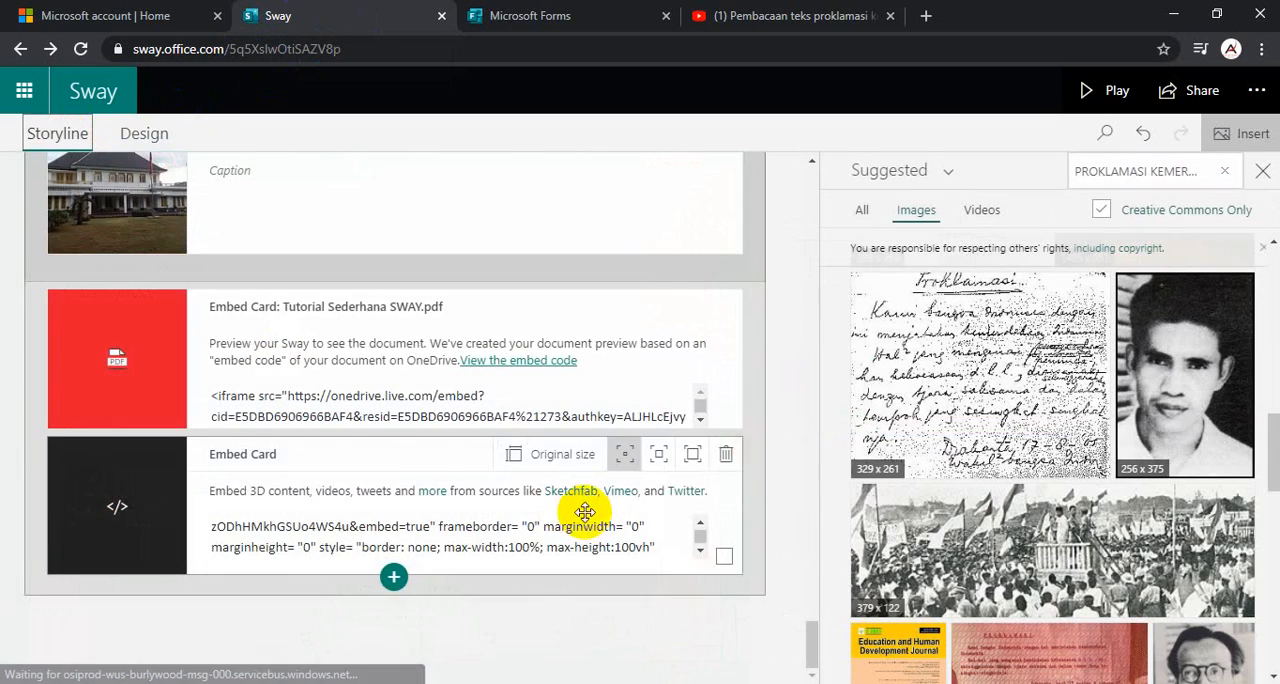
pyautogui.scroll(15, 389, 443)
pyautogui.scroll(-16, 390, 443)
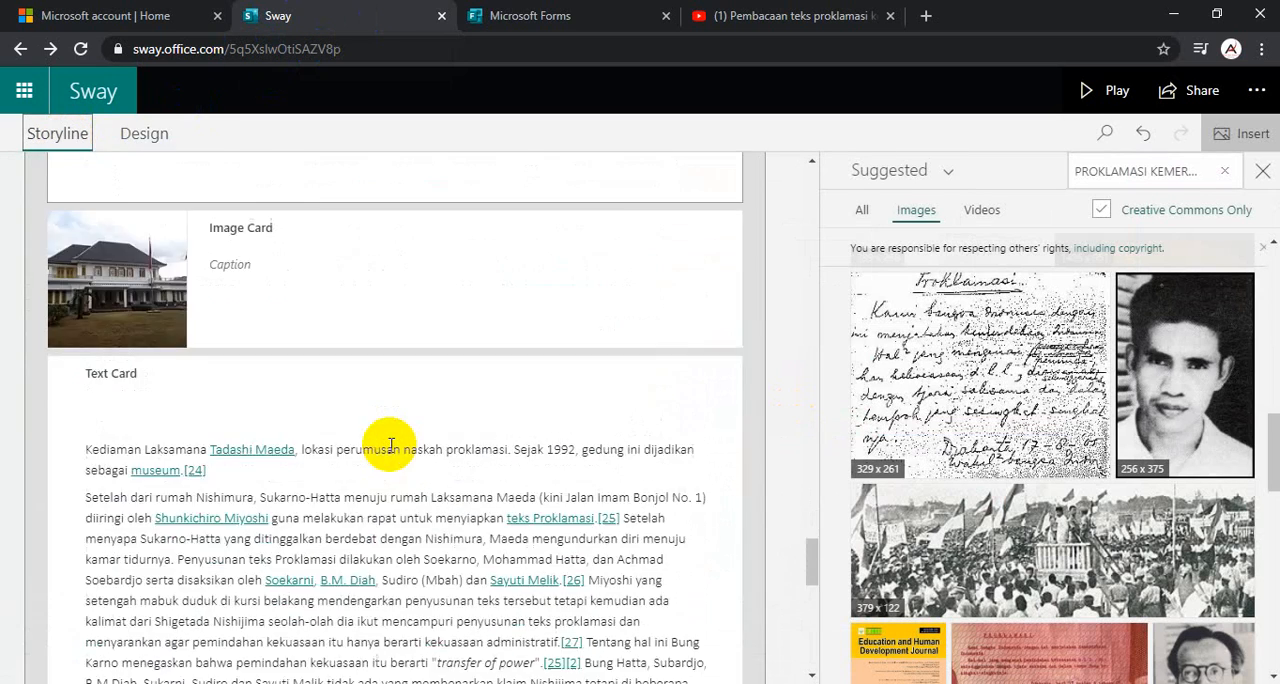
pyautogui.click(545, 16)
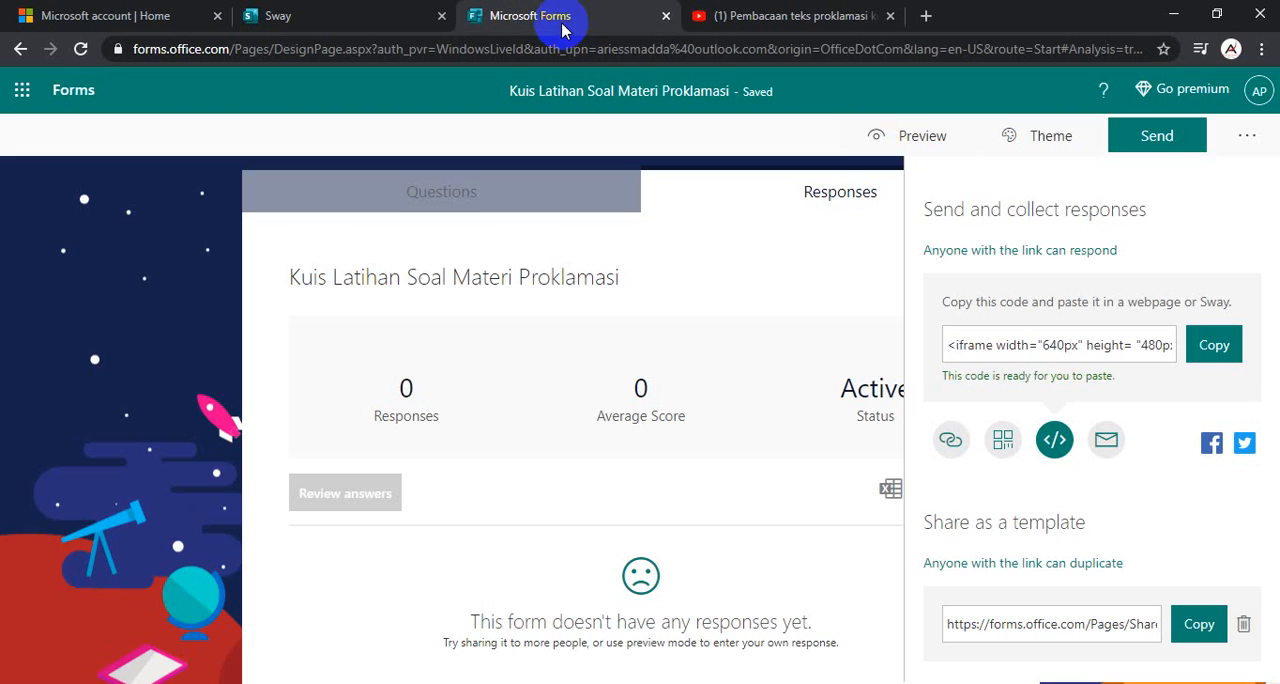
pyautogui.click(334, 14)
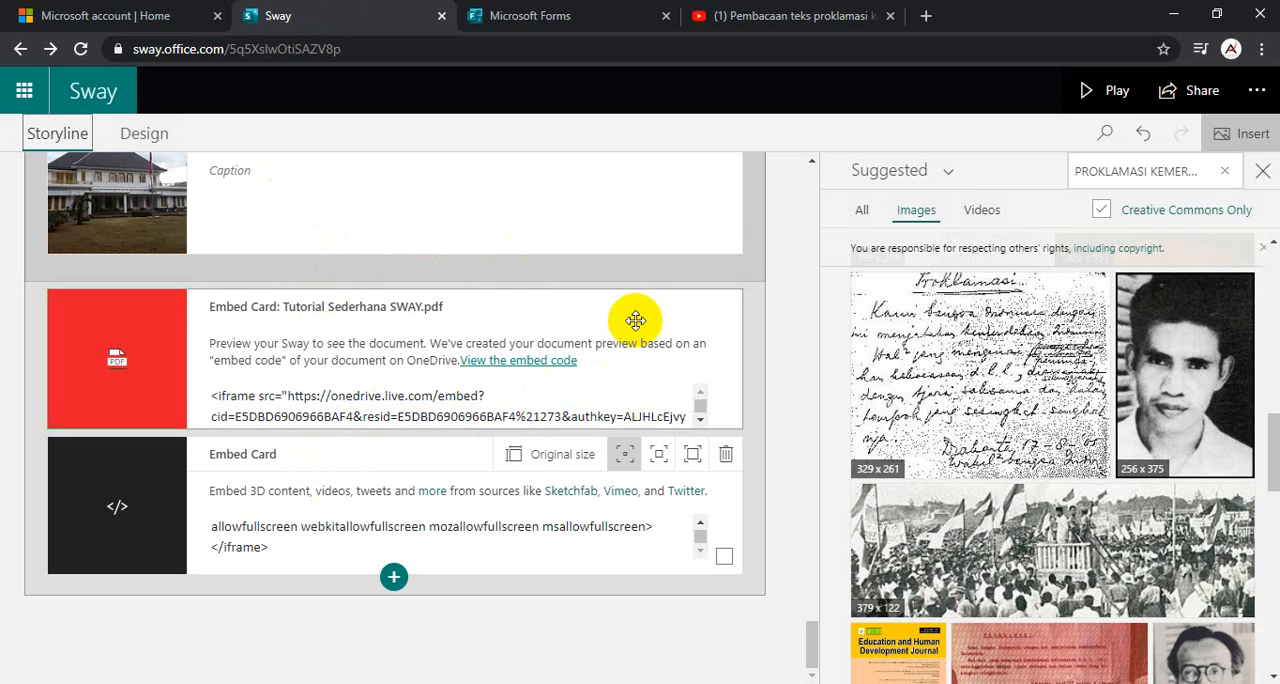
pyautogui.scroll(10, 634, 314)
pyautogui.scroll(10, 634, 320)
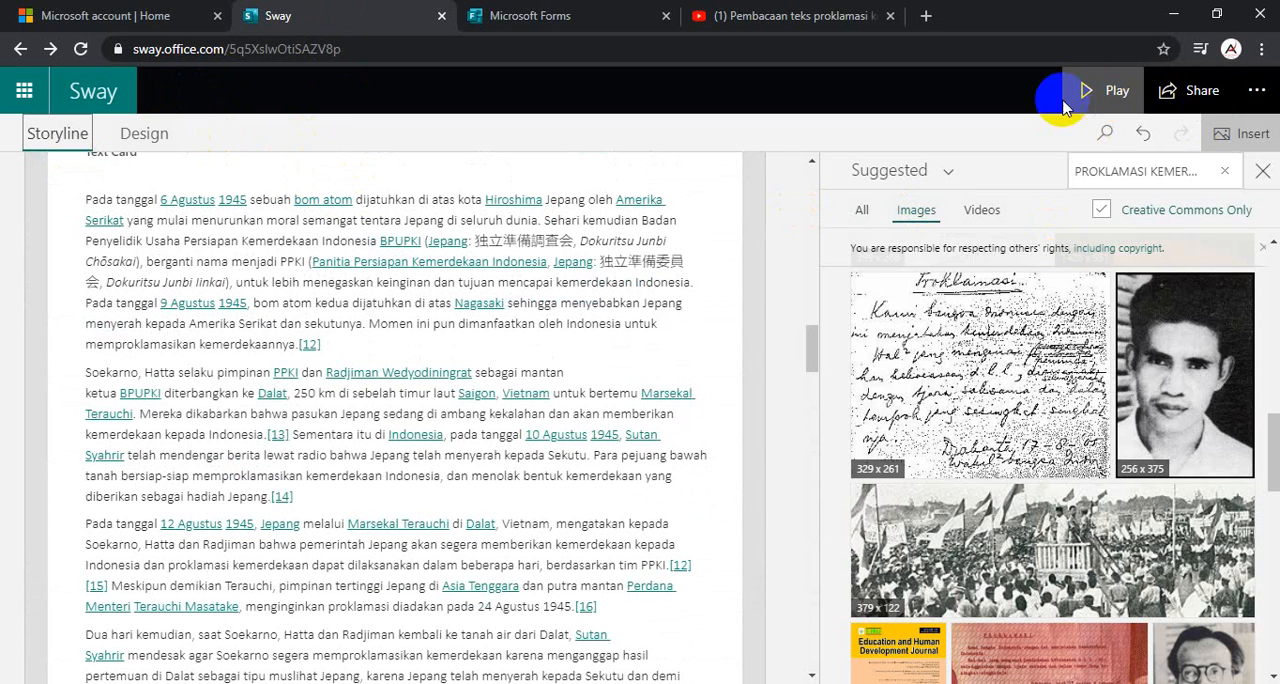
# - Generate a visual link for the Sway from its sharing options, and copy the thumbnail
pyautogui.click(1189, 103)
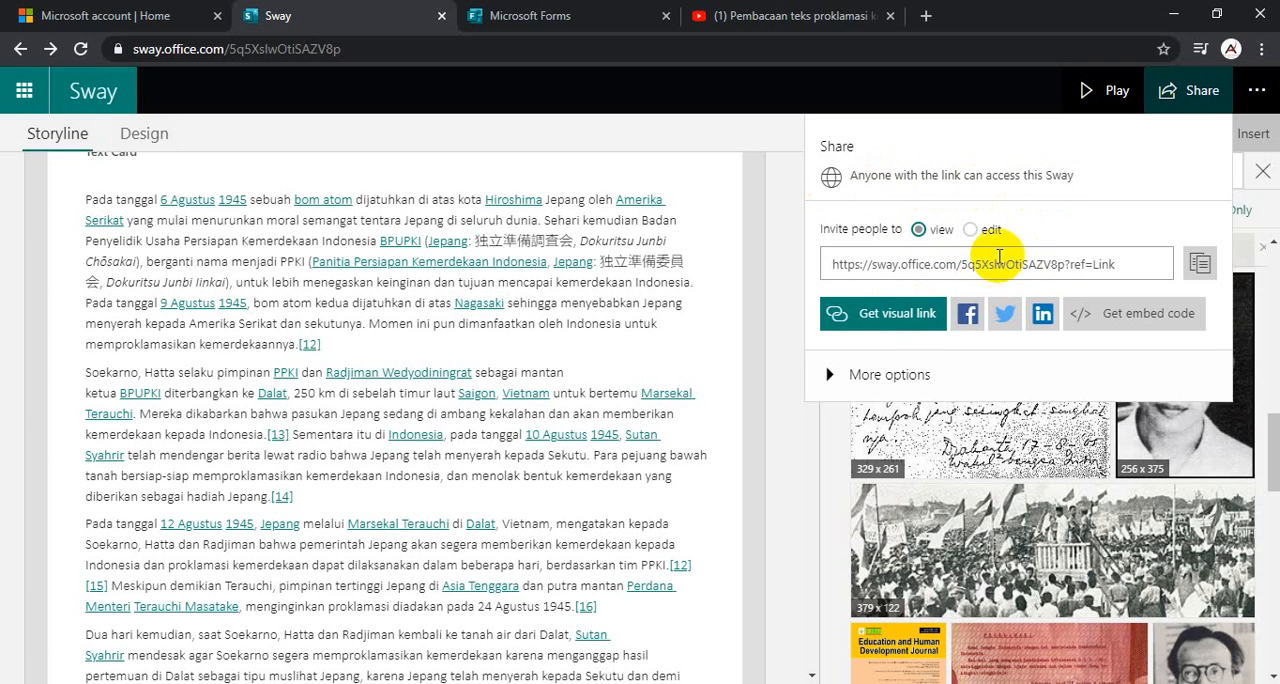
pyautogui.click(895, 314)
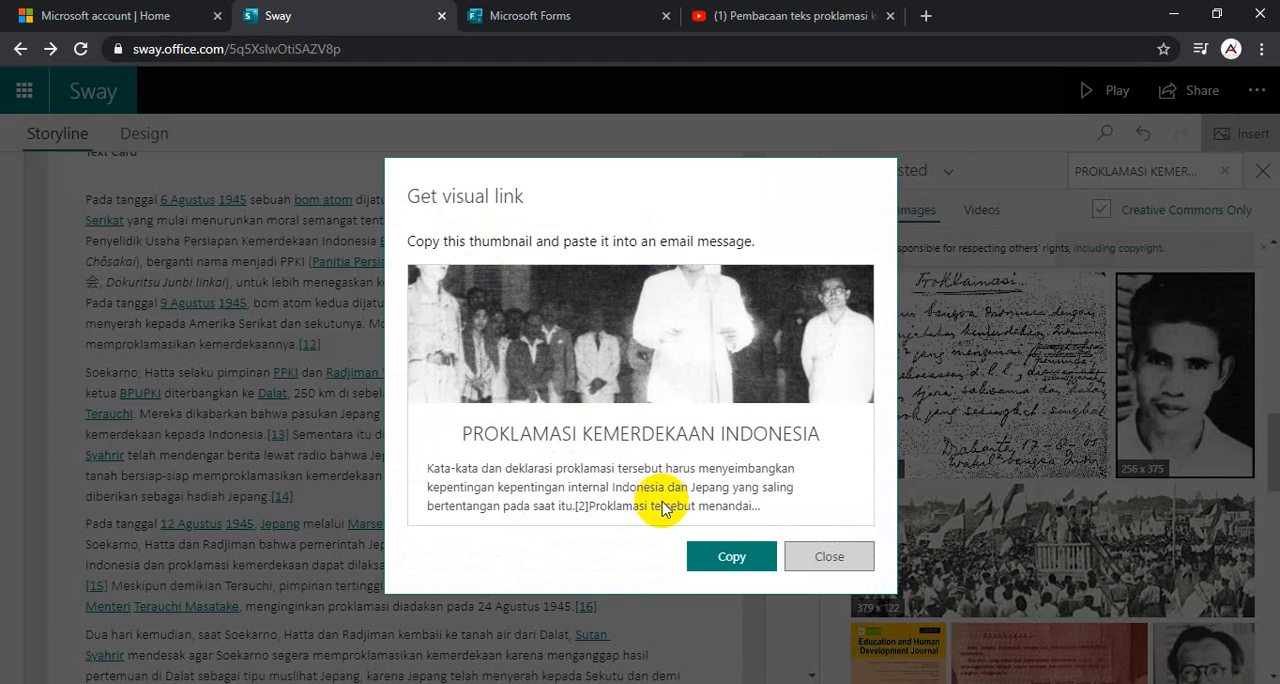
pyautogui.click(735, 550)
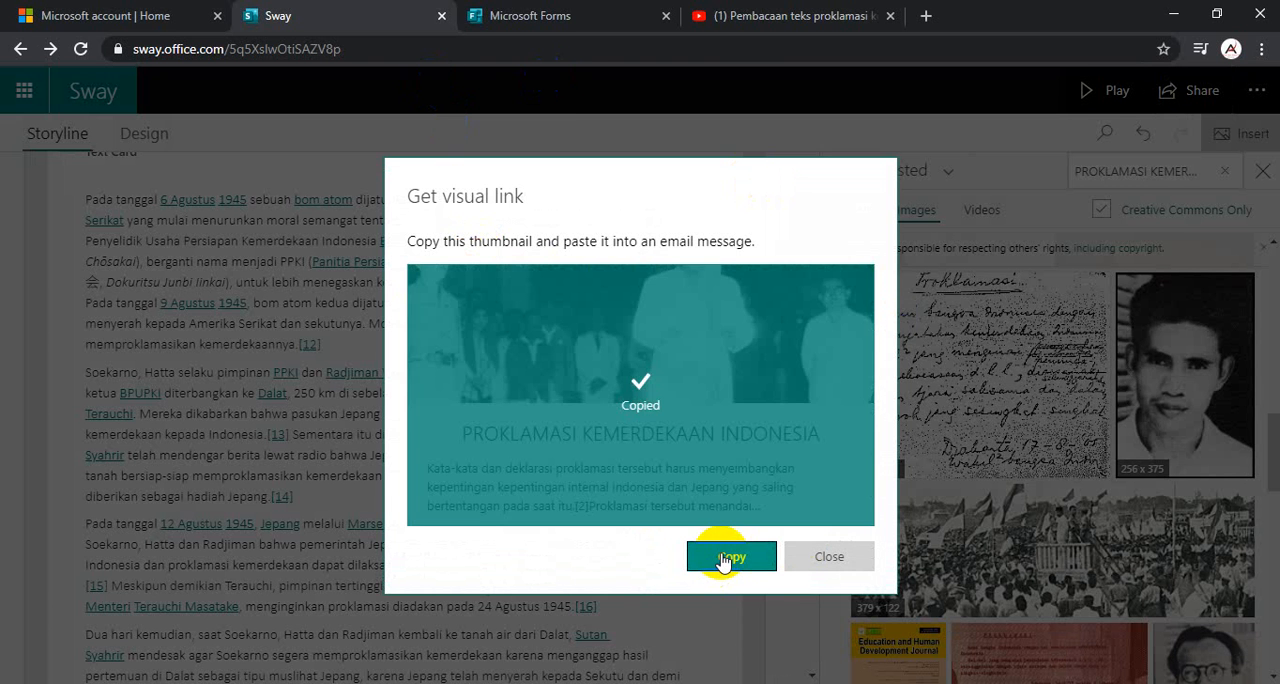
# - Open the Facebook profile in a new browser tab, and paste the copied visual link into a new post
pyautogui.click(925, 15)
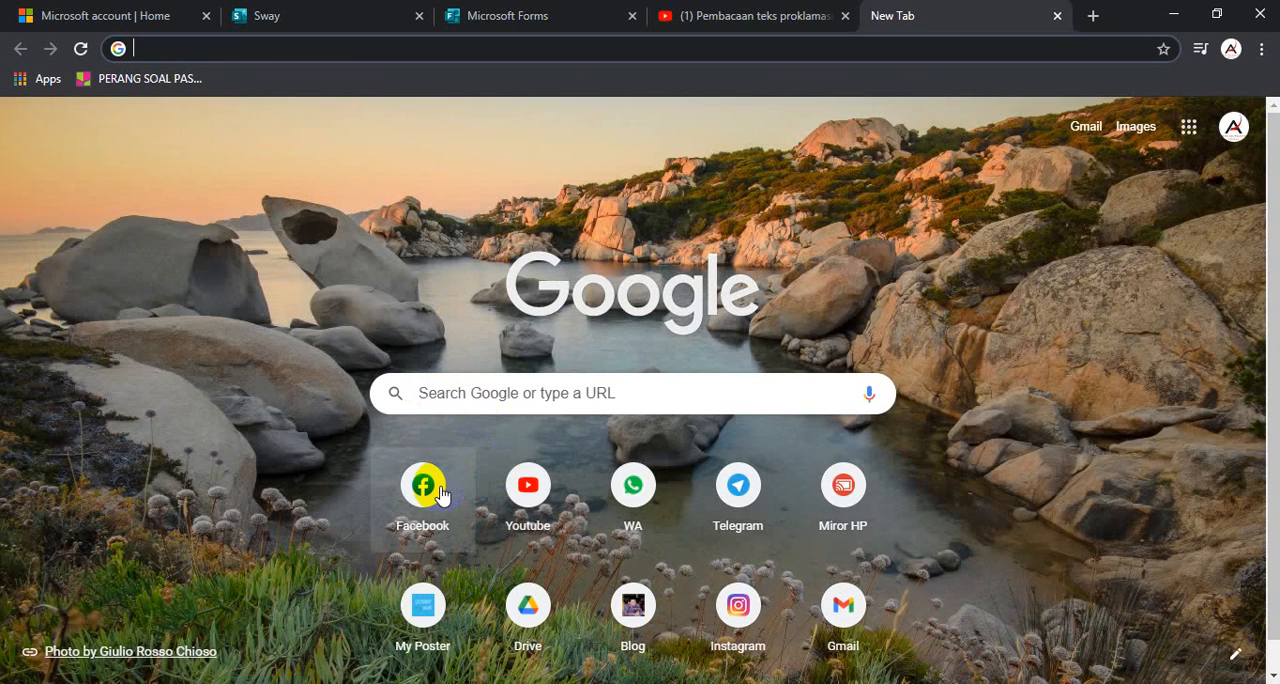
pyautogui.click(422, 488)
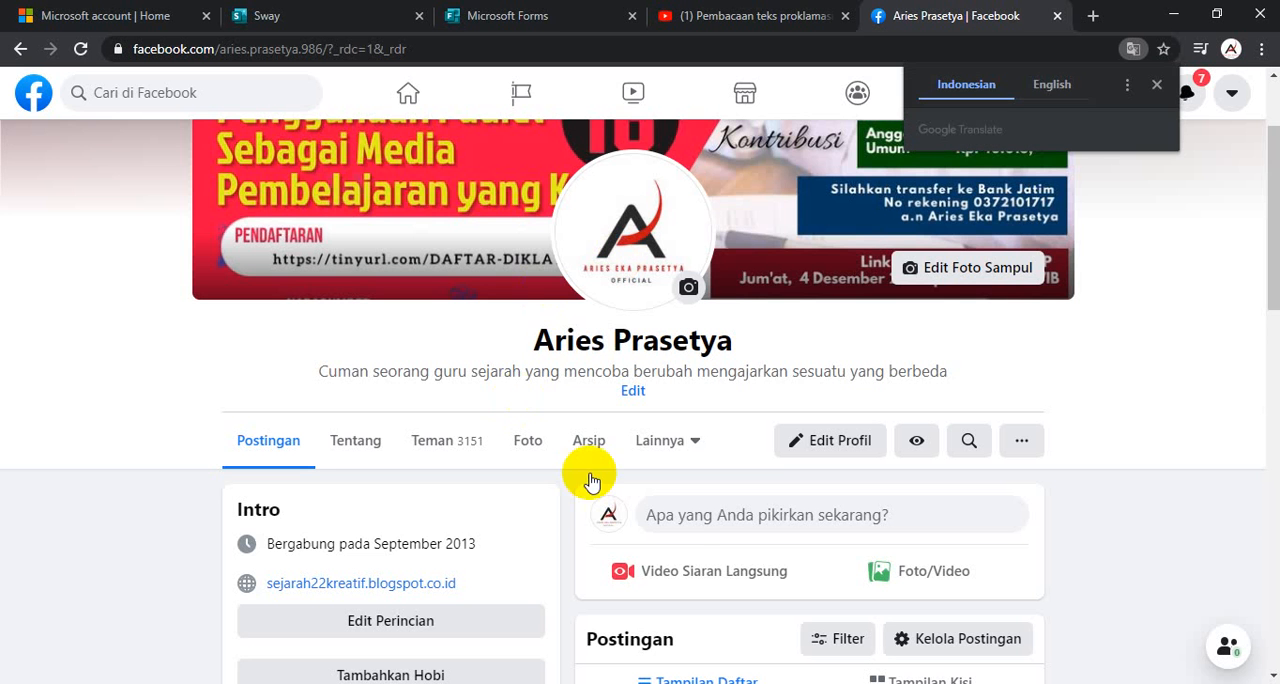
pyautogui.click(690, 514)
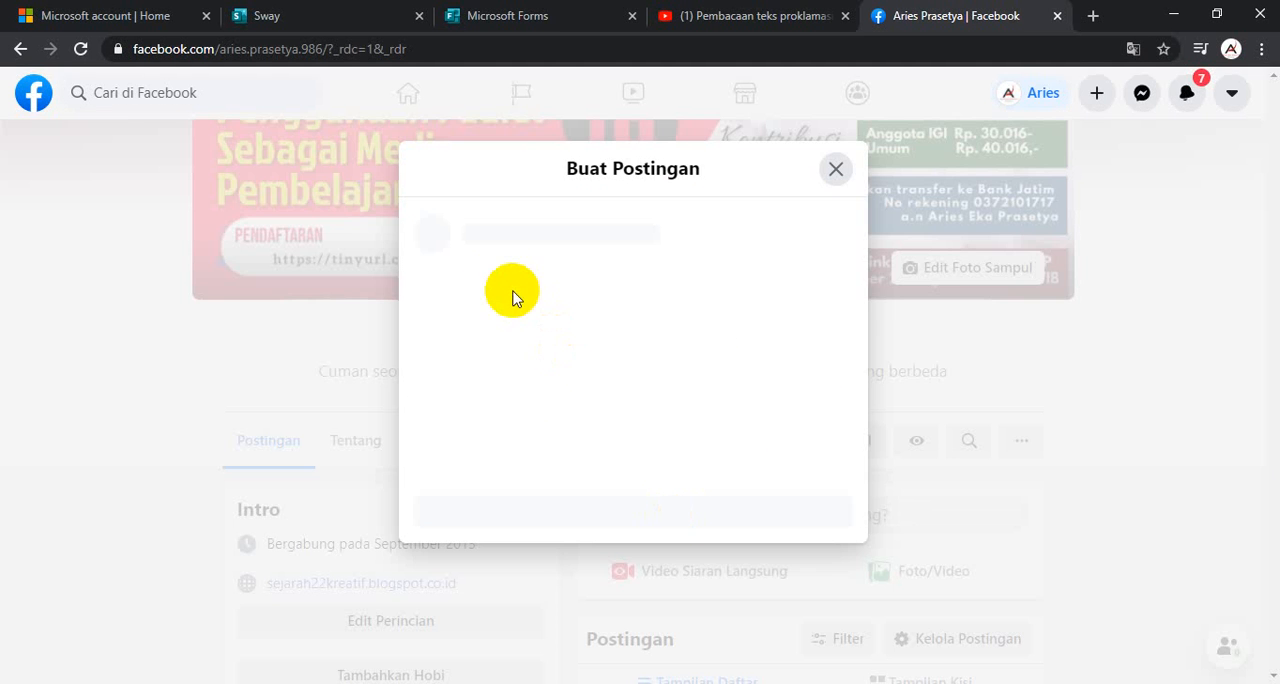
pyautogui.hotkey('ctrl', 'v')
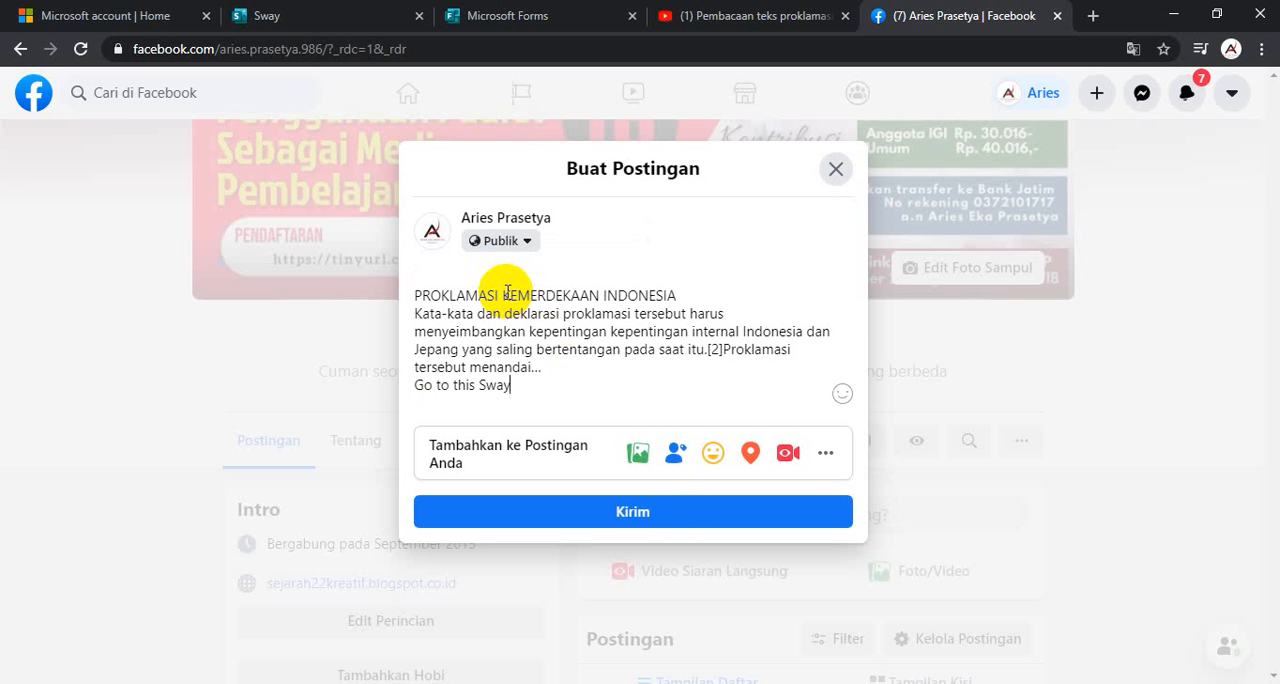
# - Limit the Facebook post's audience to Teman, and publish it
pyautogui.click(520, 242)
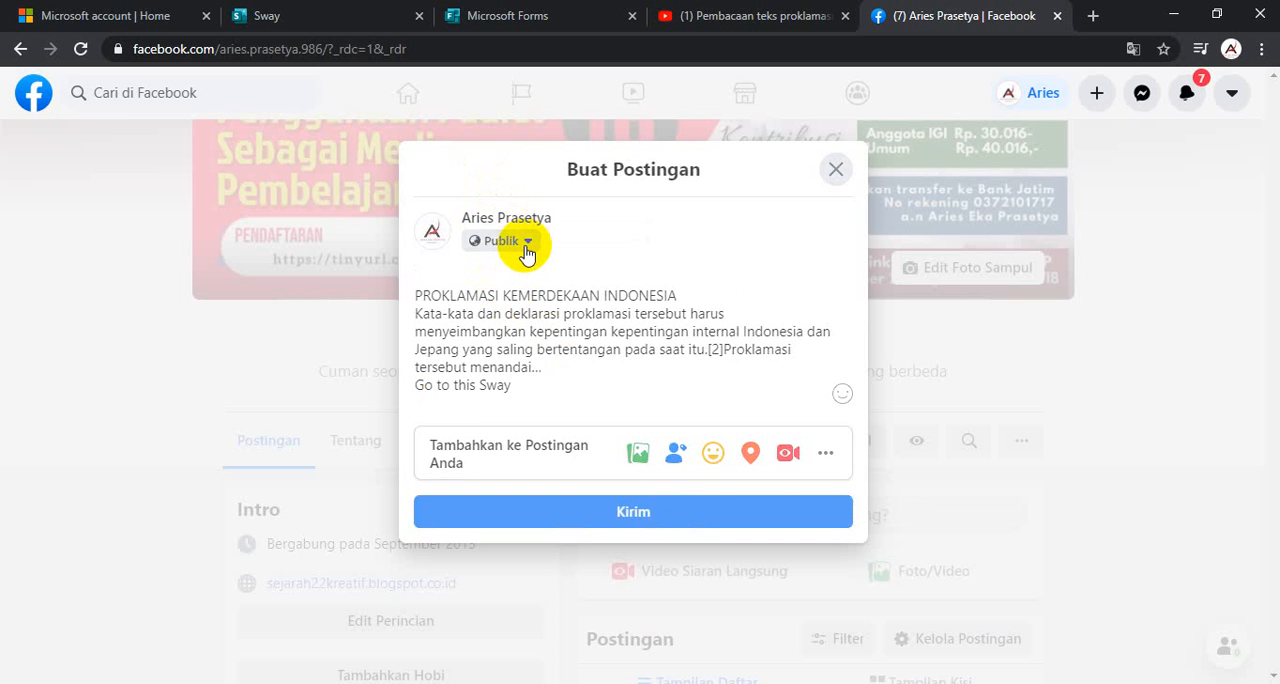
pyautogui.click(514, 385)
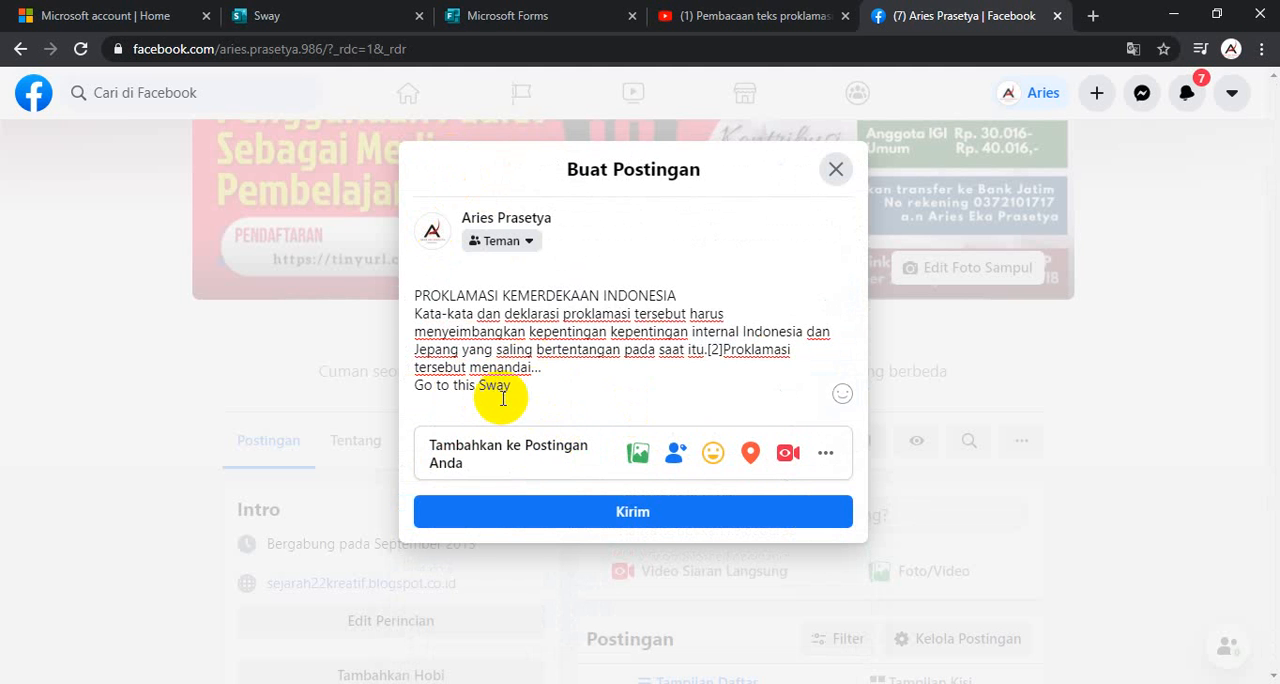
pyautogui.click(591, 513)
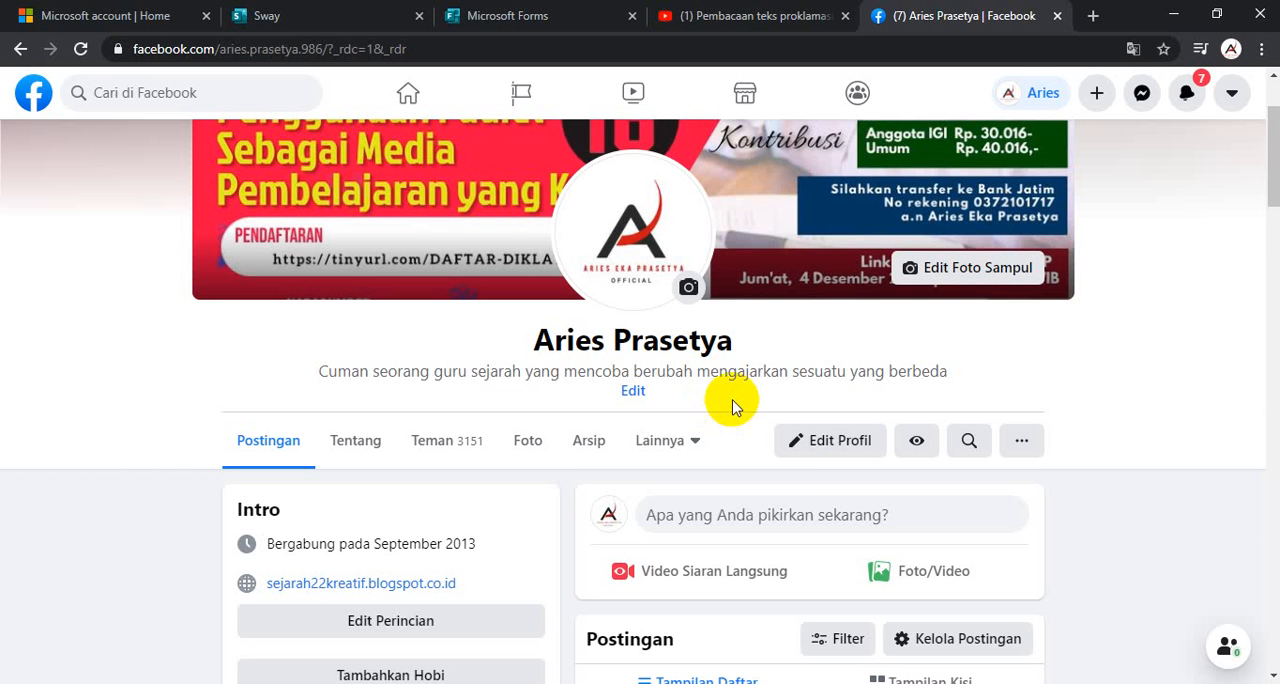
# - Check the published Sway post on the Facebook timeline, and switch back to Sway
pyautogui.scroll(-5, 823, 494)
pyautogui.scroll(3, 749, 429)
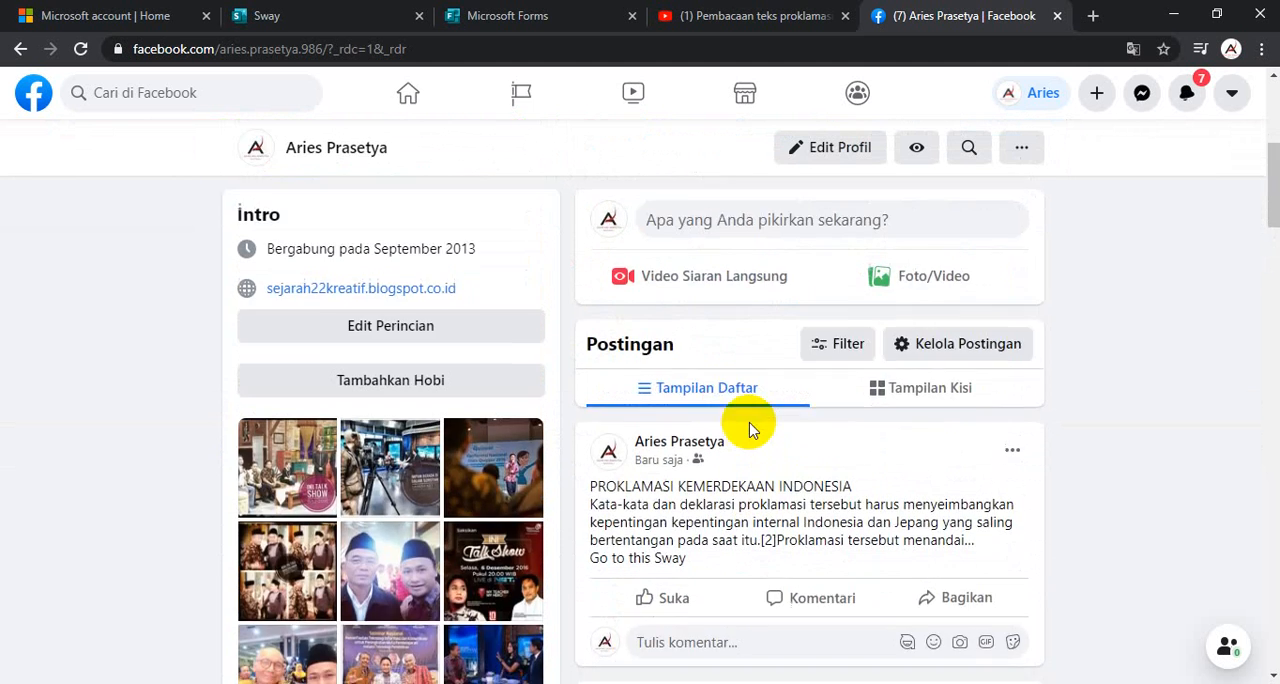
pyautogui.scroll(-3, 743, 410)
pyautogui.scroll(1, 662, 340)
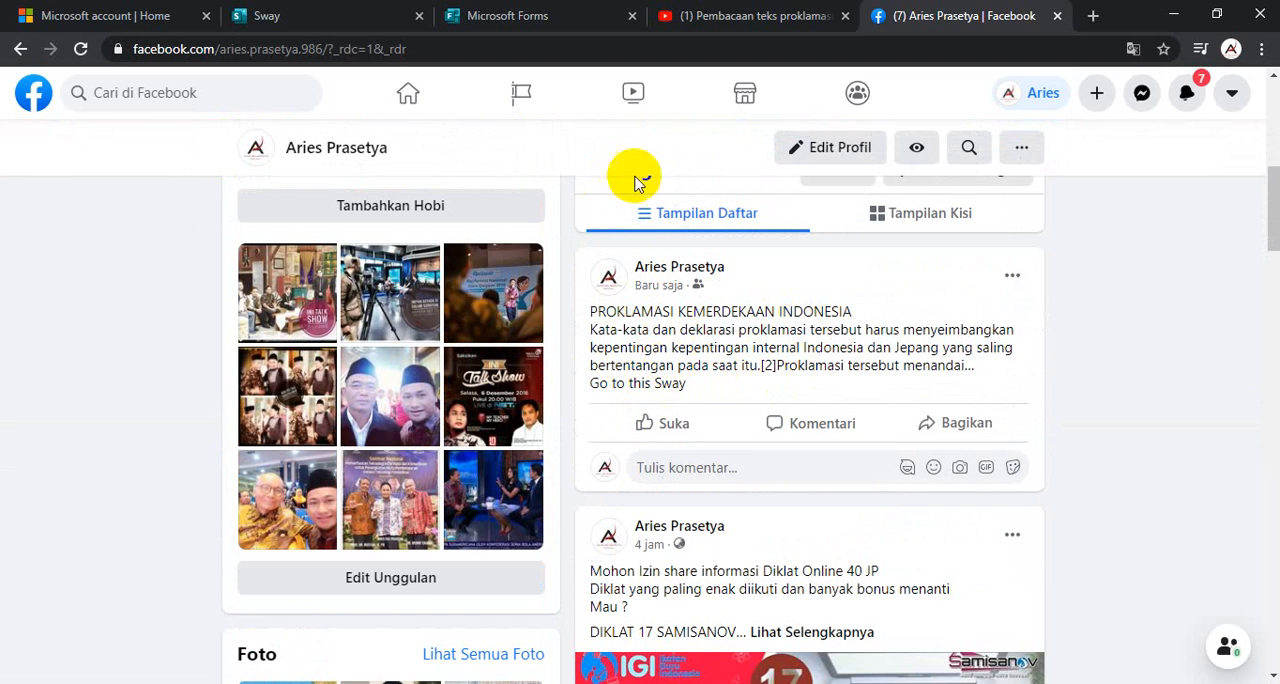
pyautogui.click(271, 17)
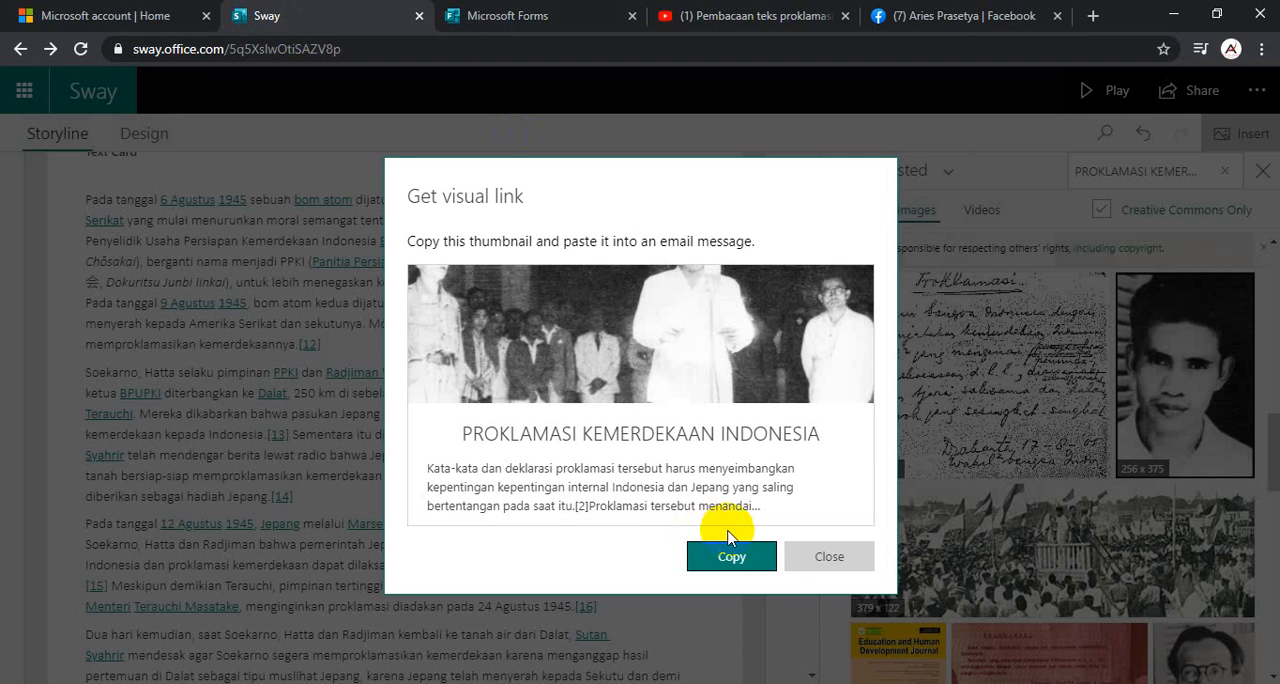
# - Close the visual link dialog, and copy the Sway's view link from its sharing options
pyautogui.click(829, 556)
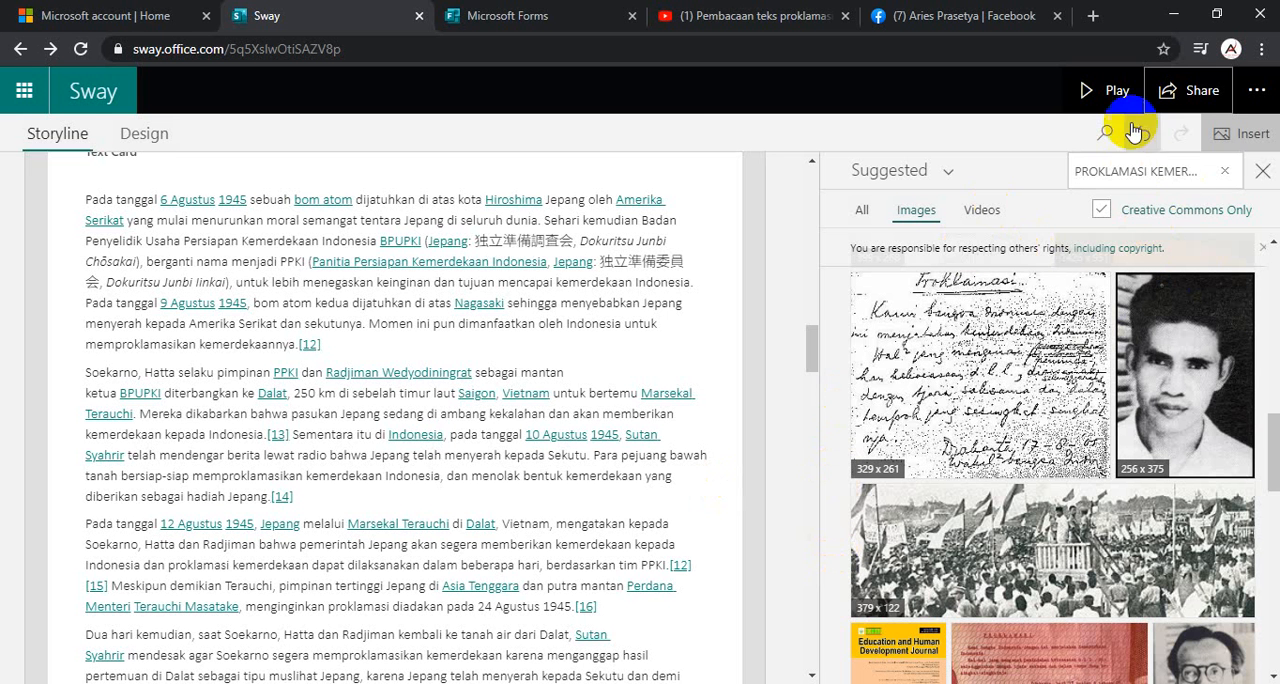
pyautogui.click(1170, 90)
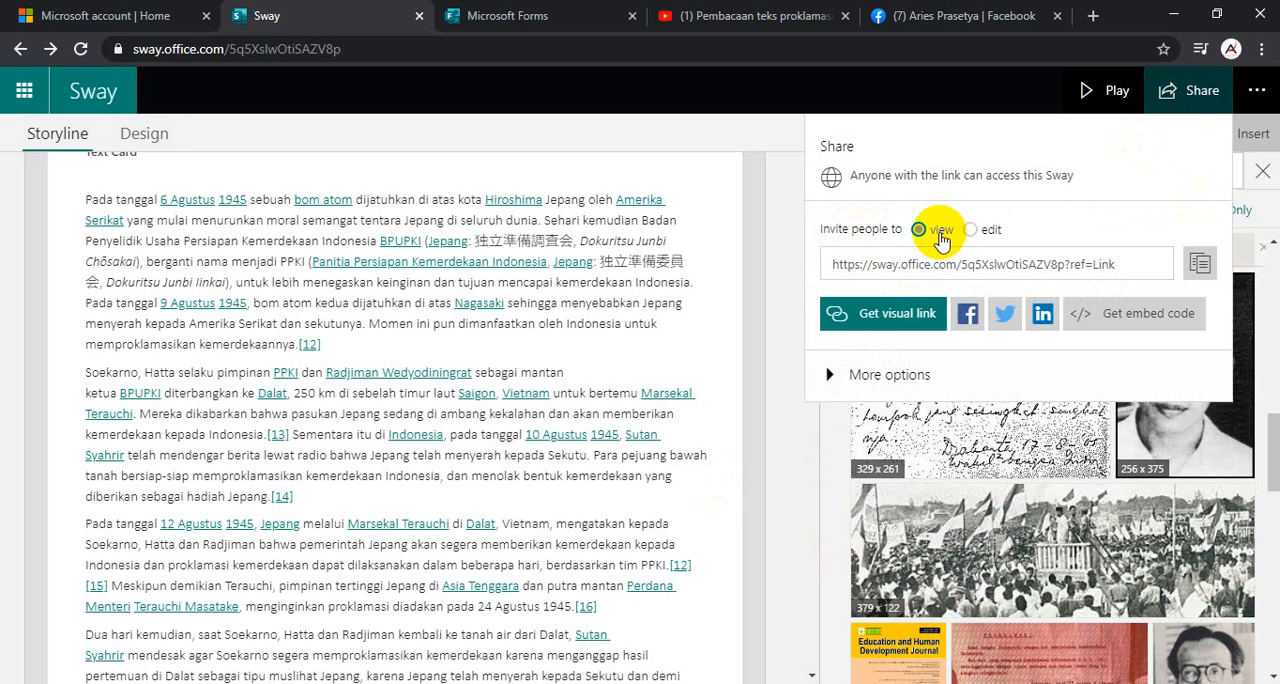
pyautogui.scroll(-3, 591, 335)
pyautogui.scroll(3, 586, 414)
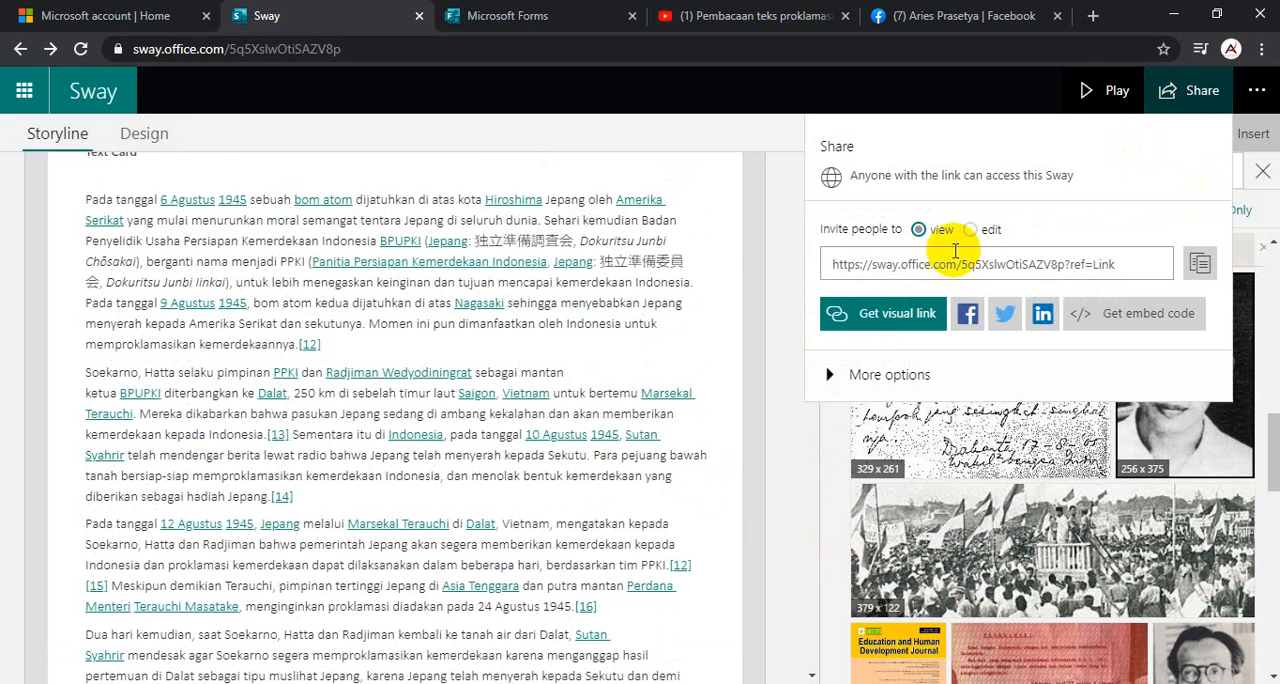
pyautogui.click(1200, 267)
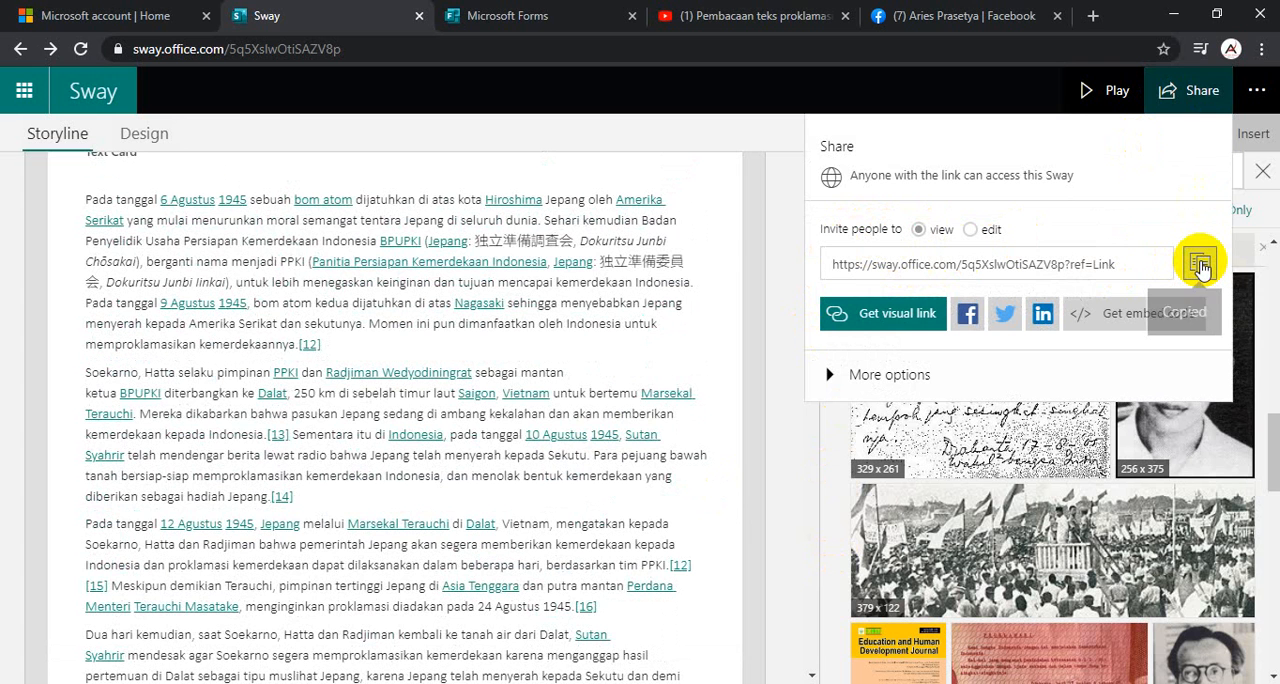
# - Switch to Facebook, add the copied Sway link on a new line below "Go to this Sway" in the published post, and save it
pyautogui.click(905, 15)
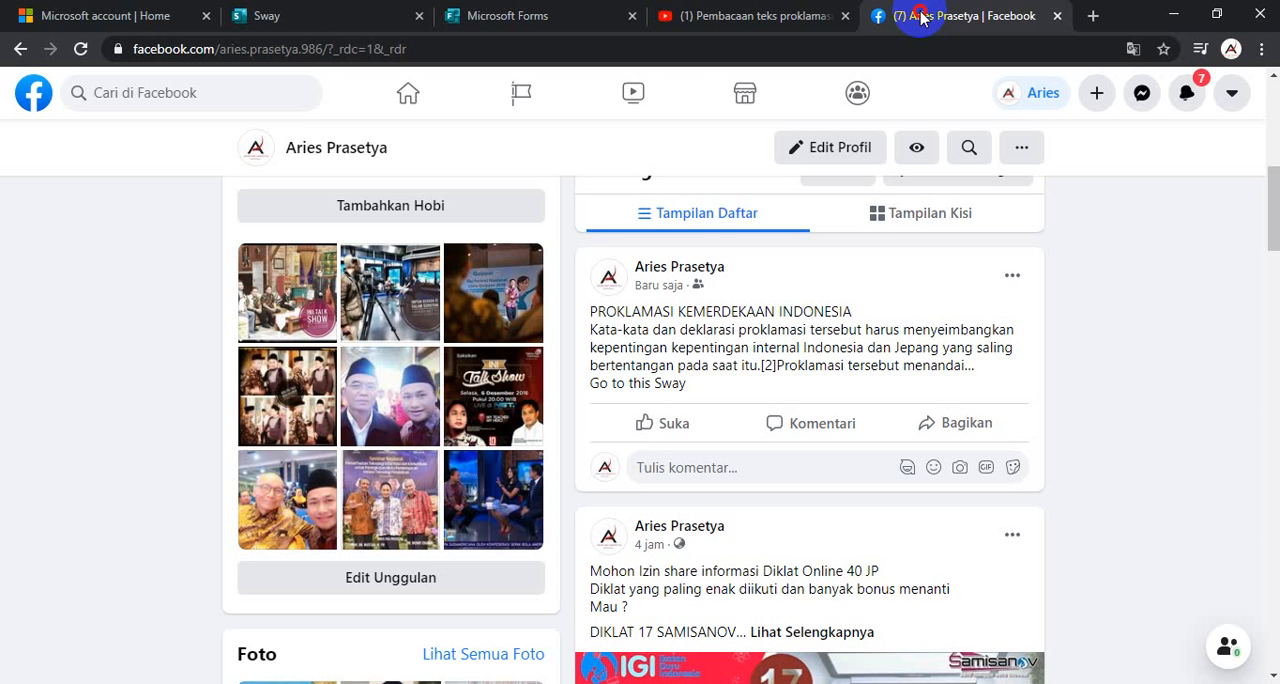
pyautogui.click(1013, 279)
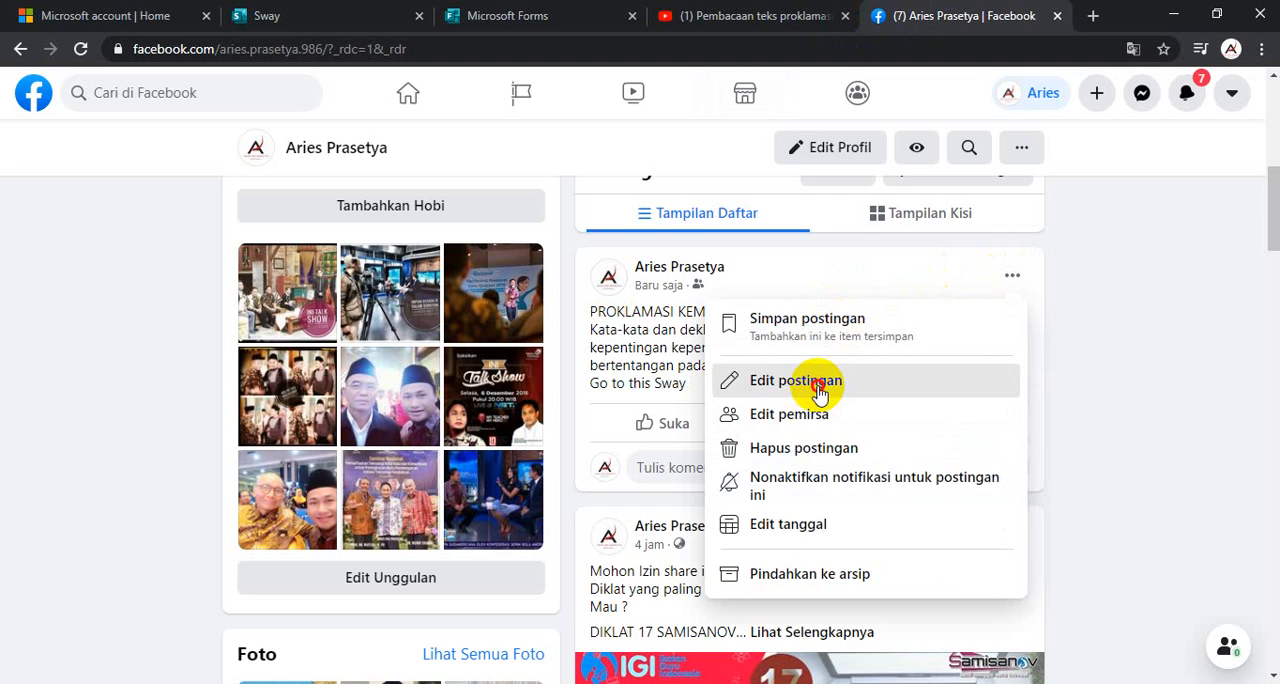
pyautogui.click(818, 390)
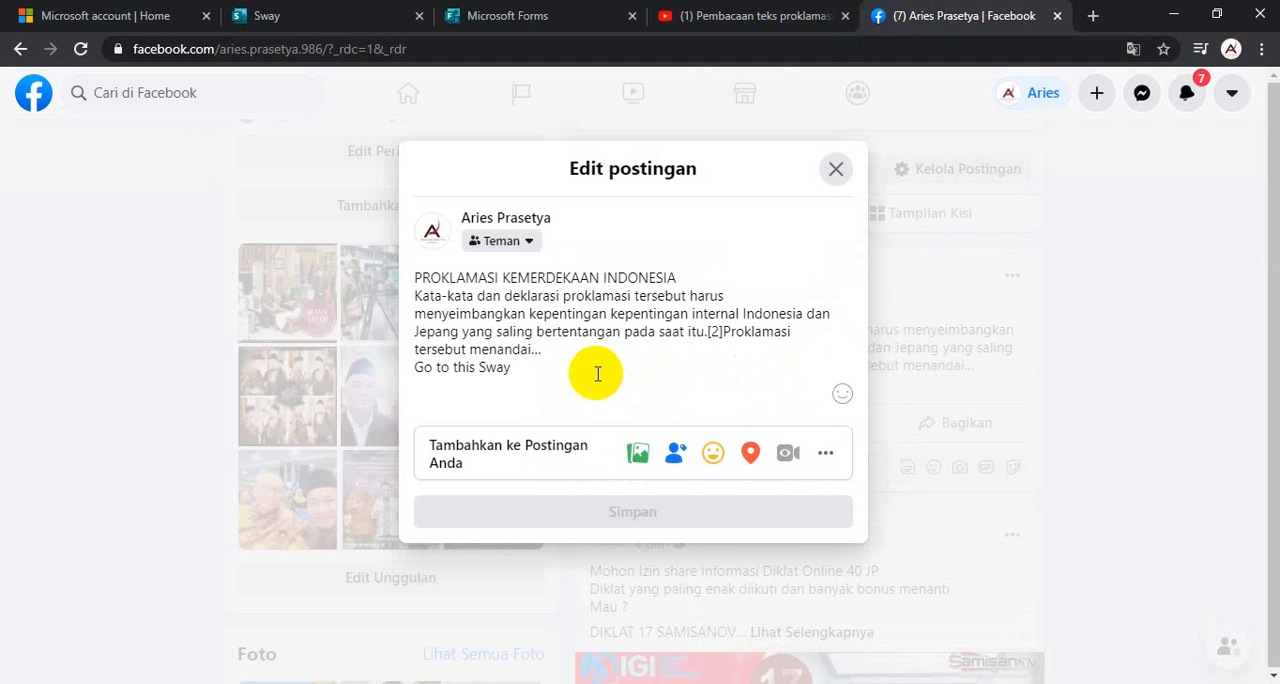
pyautogui.press('Return')
pyautogui.hotkey('ctrl', 'v')
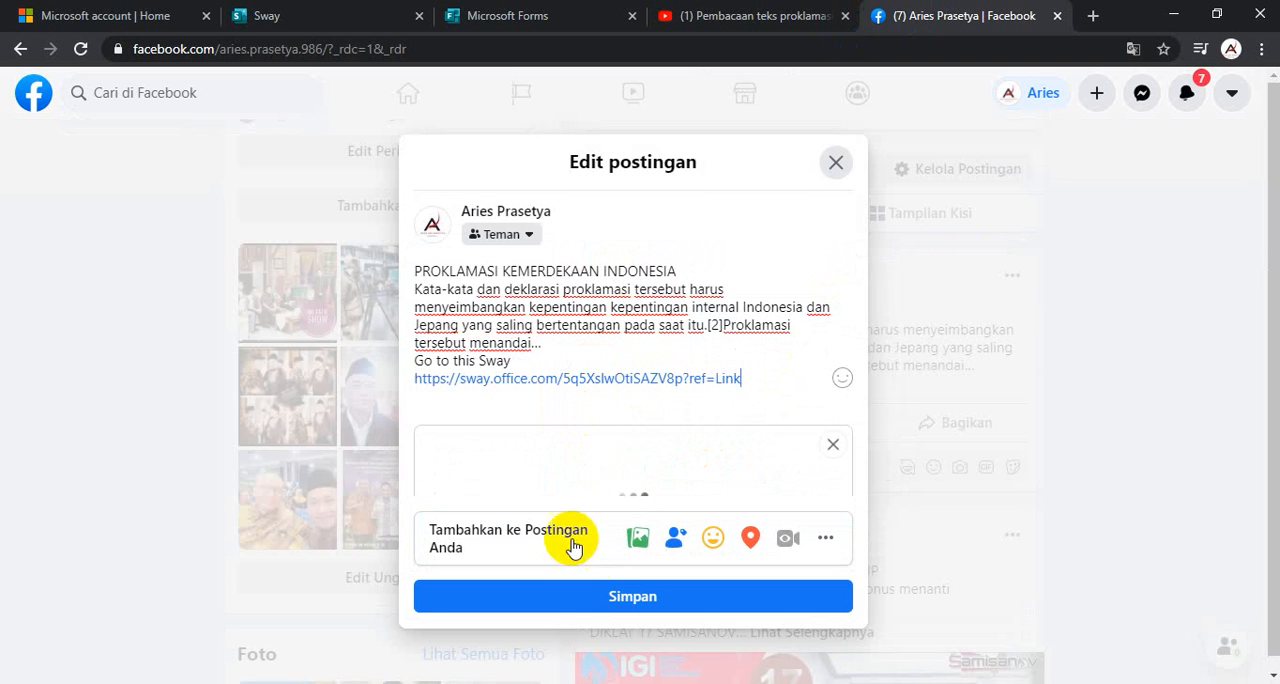
pyautogui.click(586, 597)
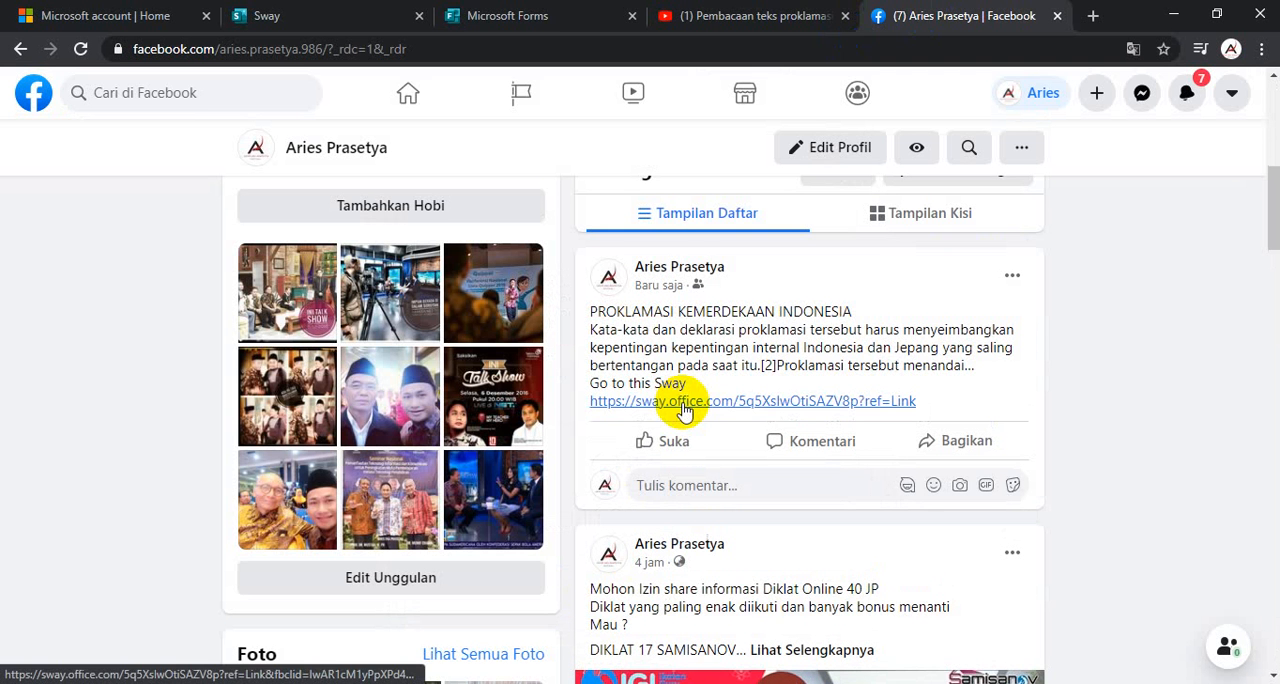
# - Return to the Sway's sharing options, select the view link, and look over the storyline from its title card
pyautogui.click(510, 18)
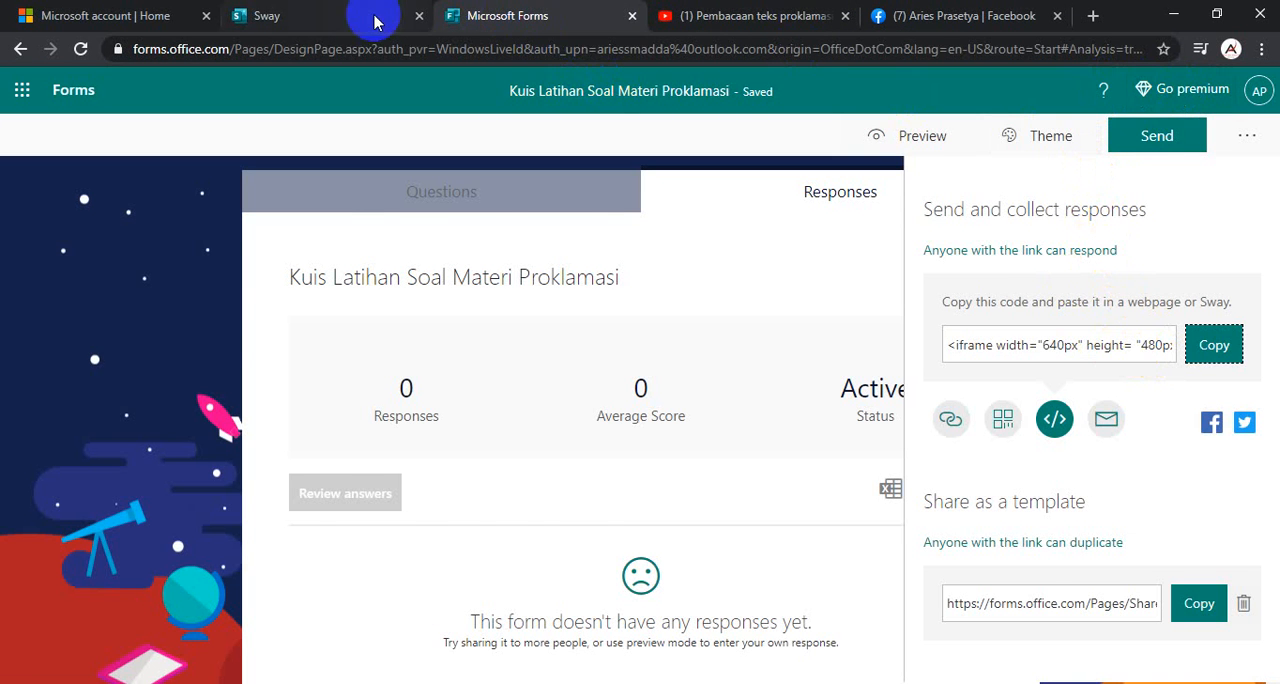
pyautogui.click(285, 16)
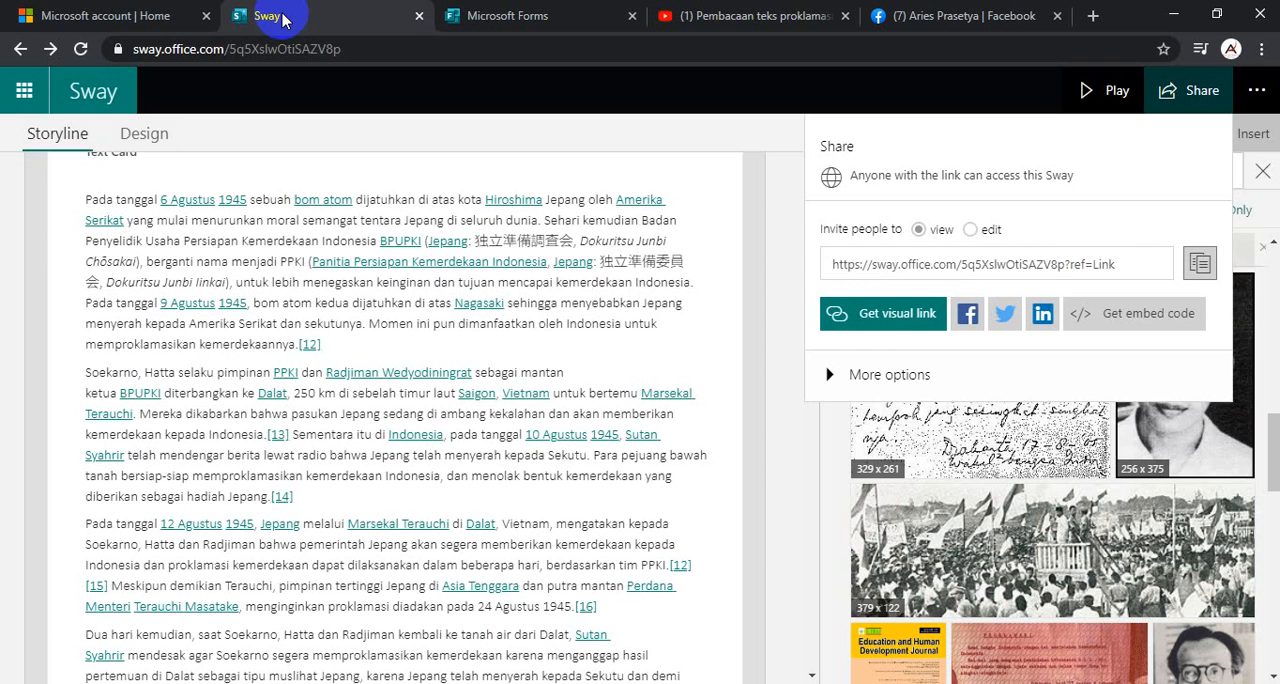
pyautogui.click(1153, 270)
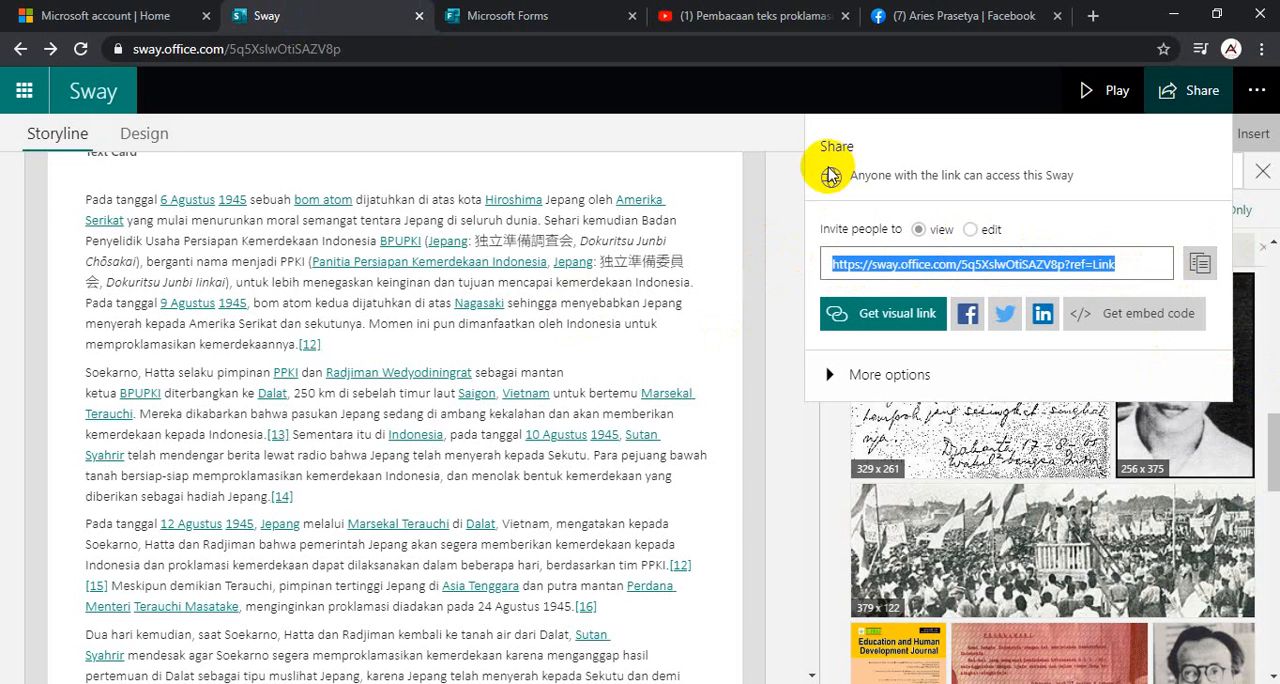
pyautogui.scroll(15, 603, 358)
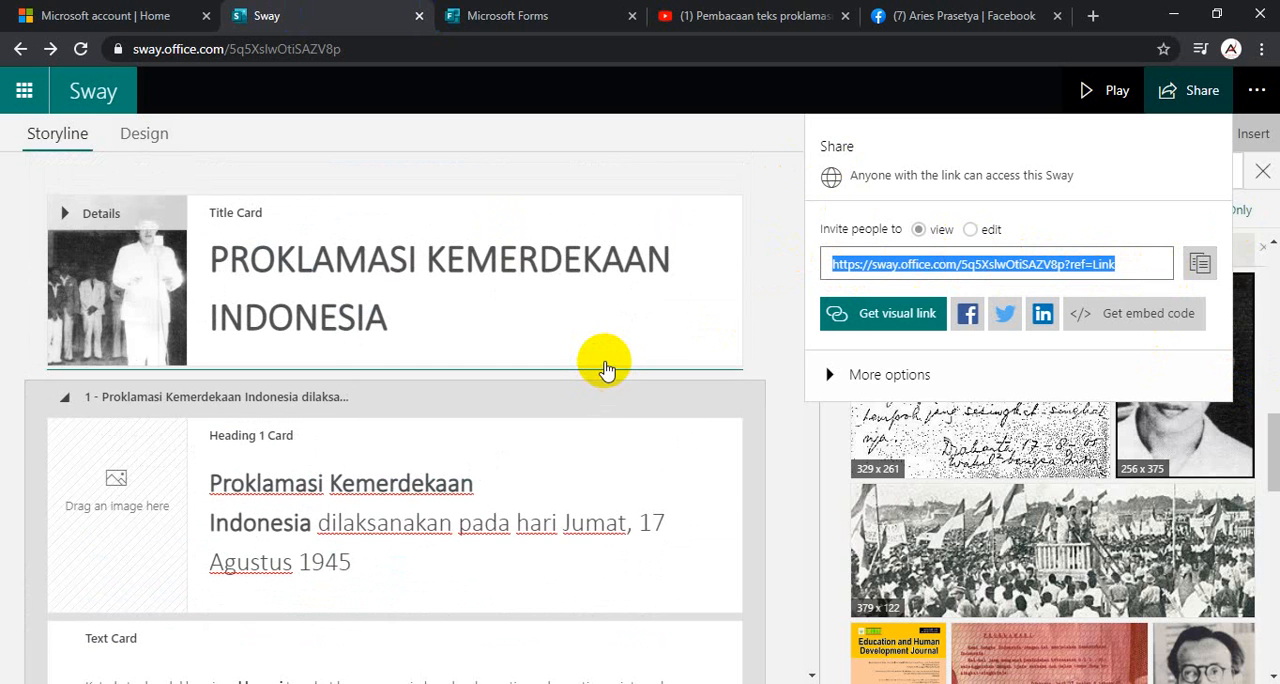
pyautogui.scroll(-15, 605, 368)
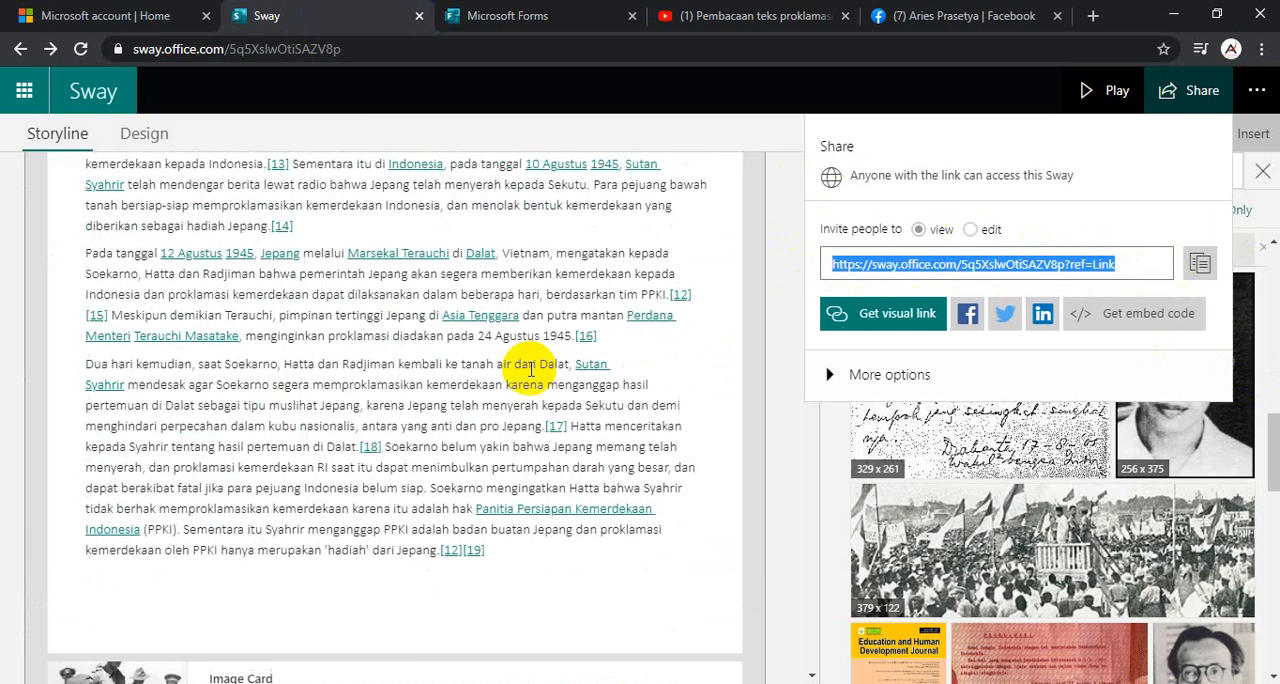
# - Switch to Microsoft Forms, and view the responses and questions of the Kuis Latihan Soal Materi Proklamasi quiz
pyautogui.click(537, 15)
pyautogui.scroll(-2, 547, 388)
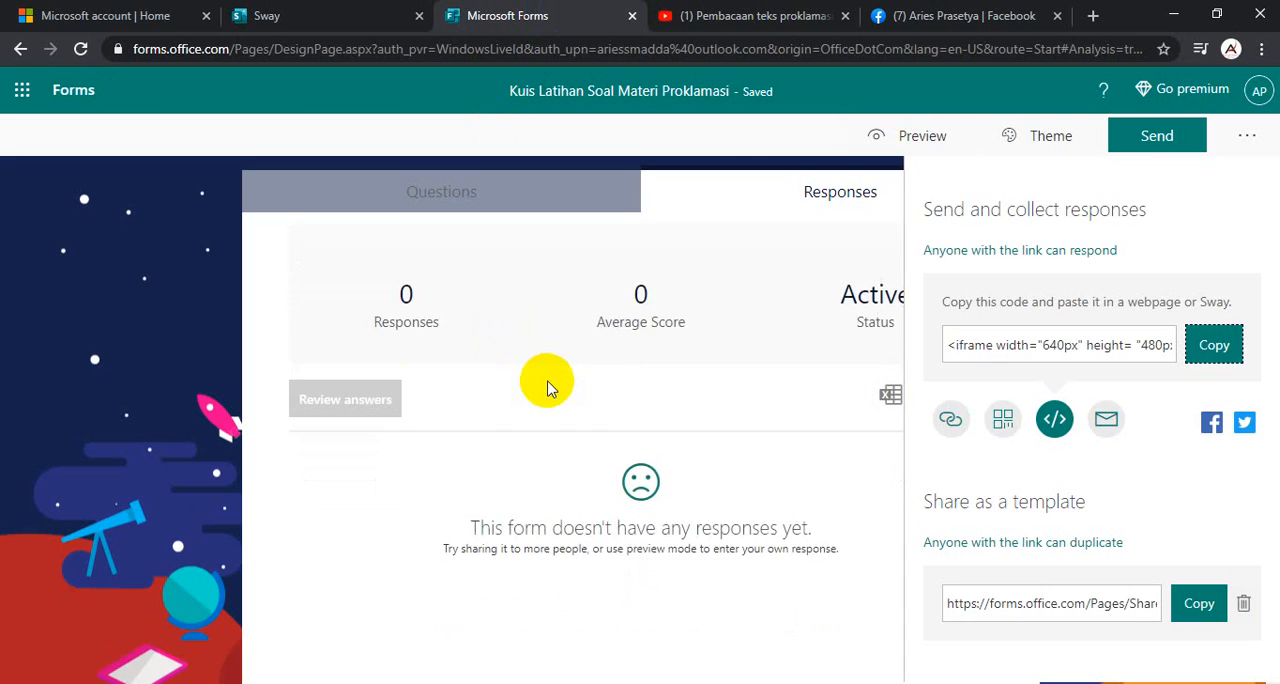
pyautogui.scroll(2, 530, 350)
pyautogui.click(441, 191)
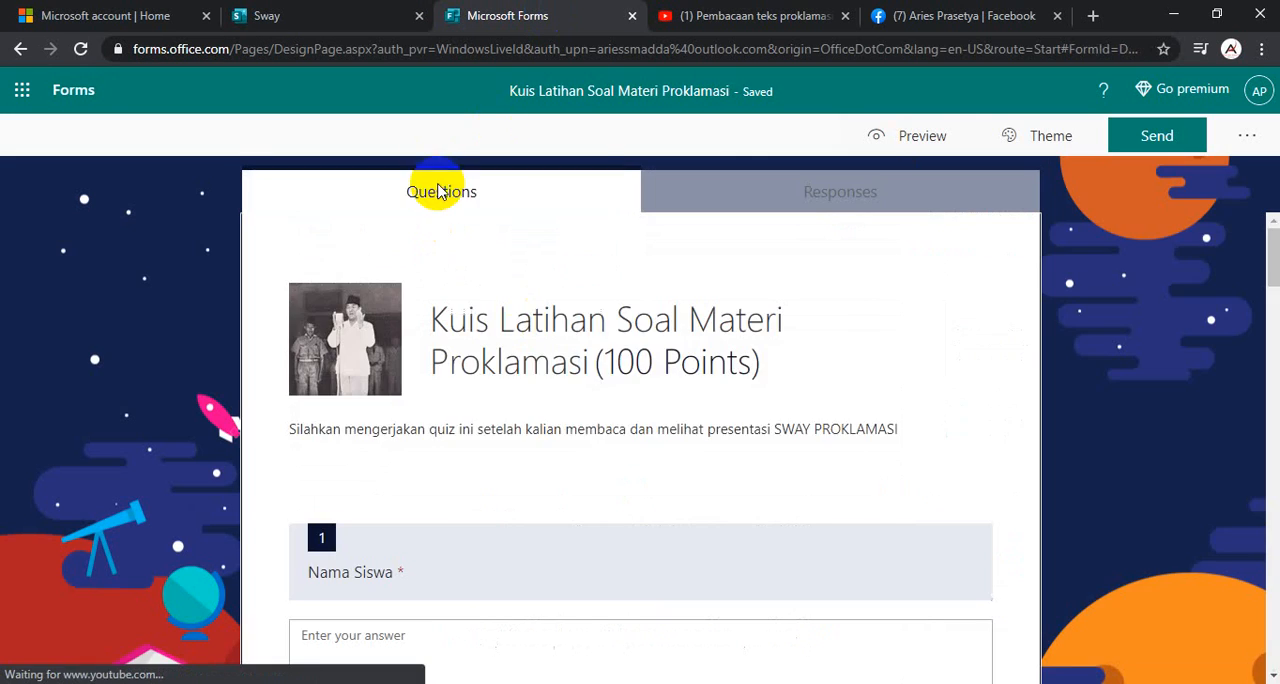
# - Switch back to Sway, and review the rest of the storyline down to the embedded PDF and quiz cards
pyautogui.click(323, 14)
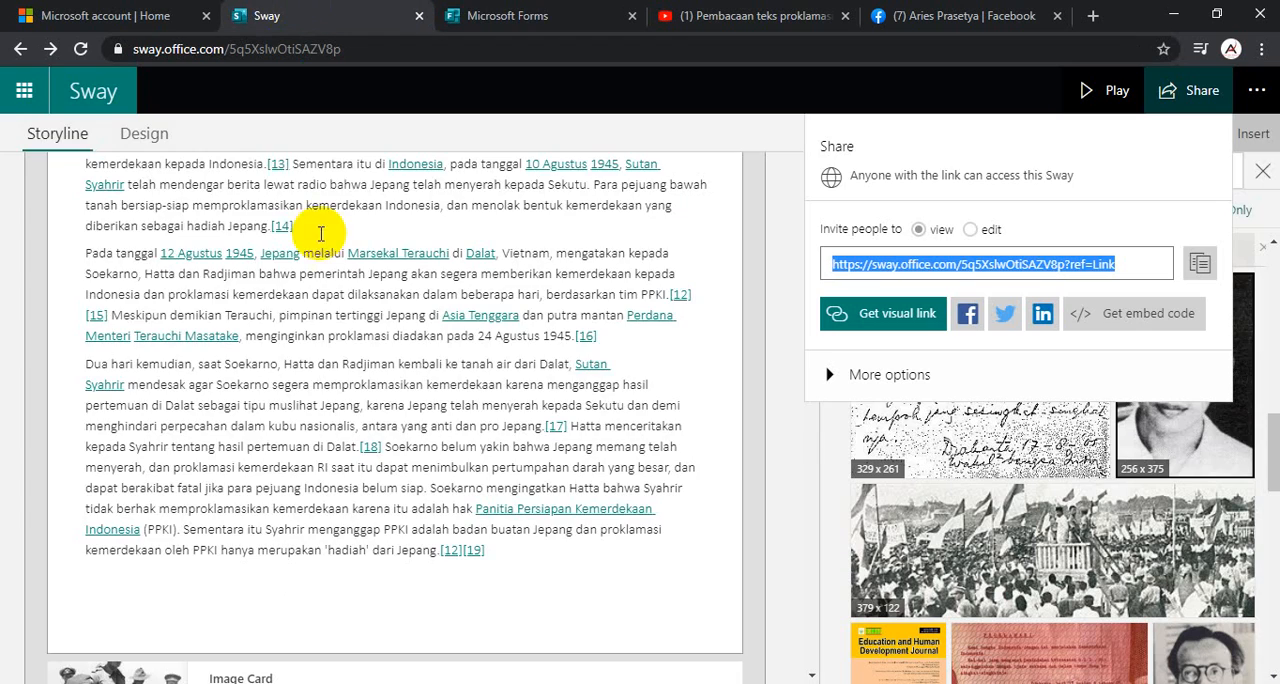
pyautogui.scroll(-10, 443, 290)
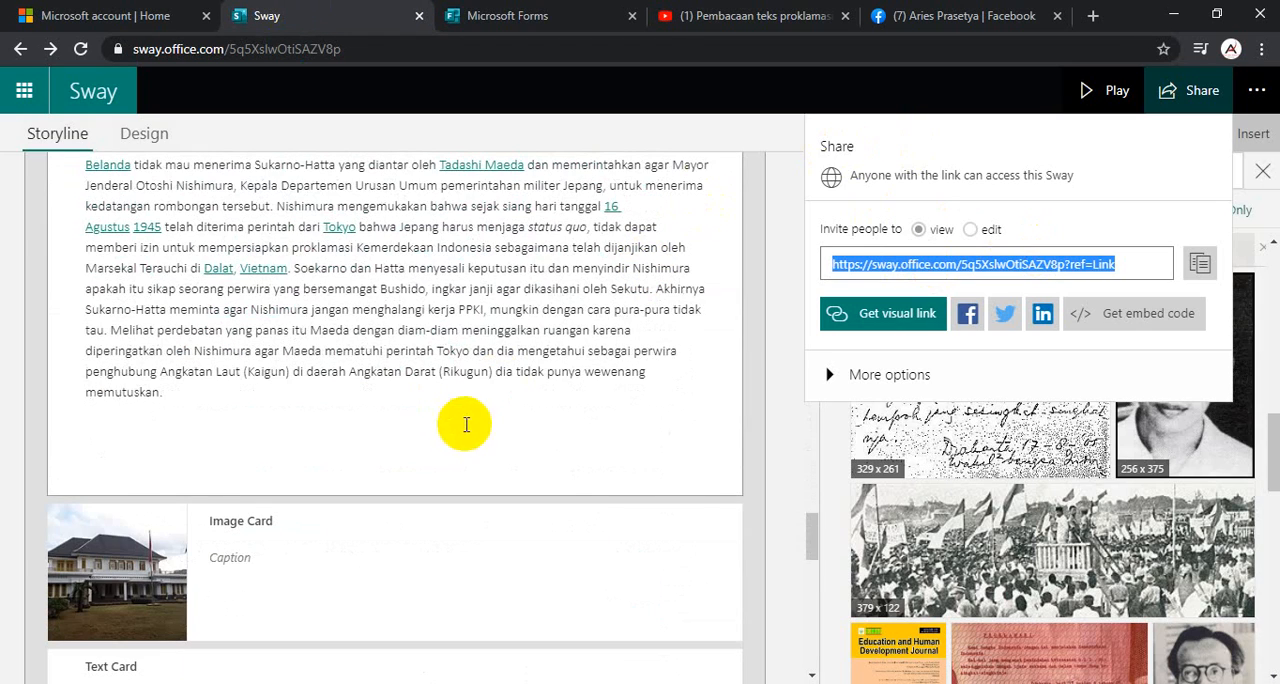
pyautogui.scroll(-5, 466, 425)
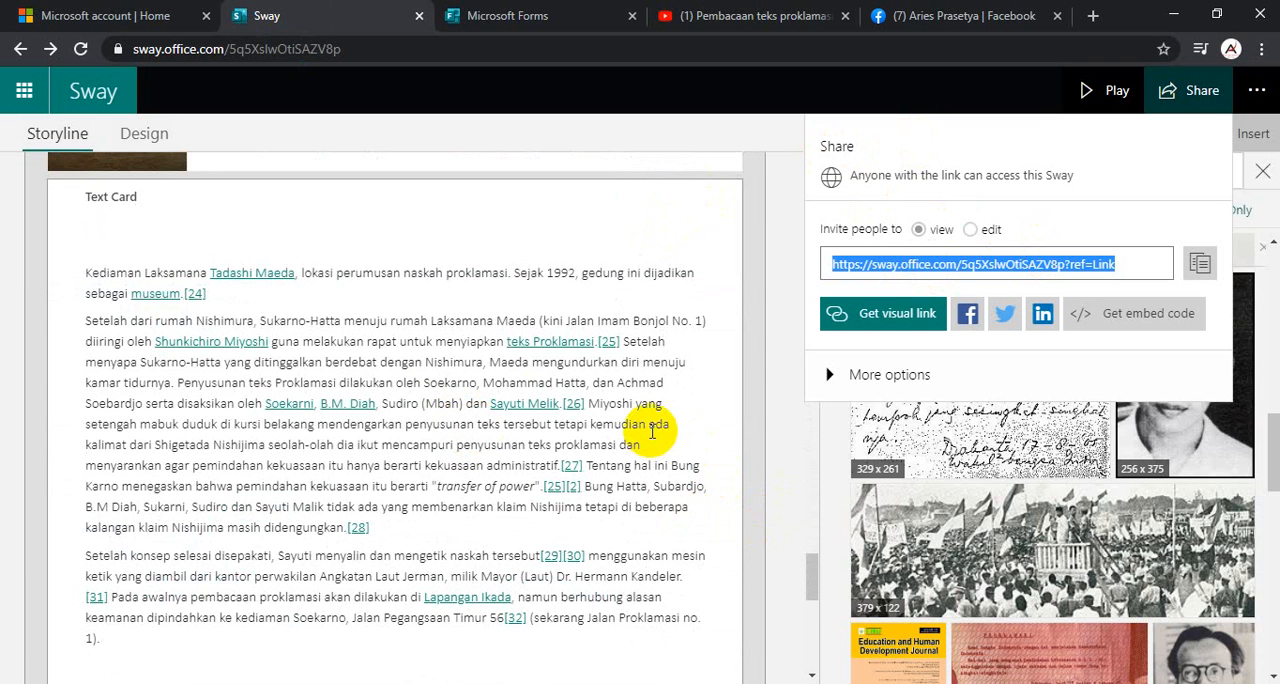
pyautogui.scroll(-5, 651, 430)
pyautogui.scroll(-5, 654, 466)
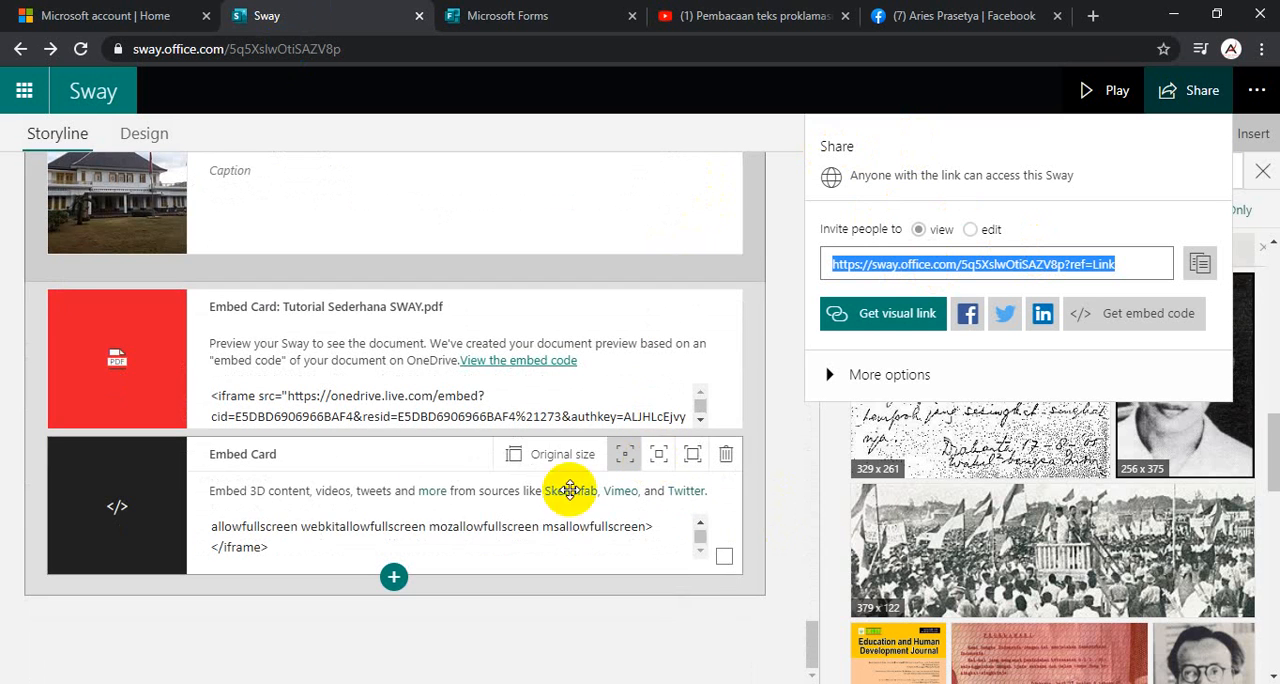